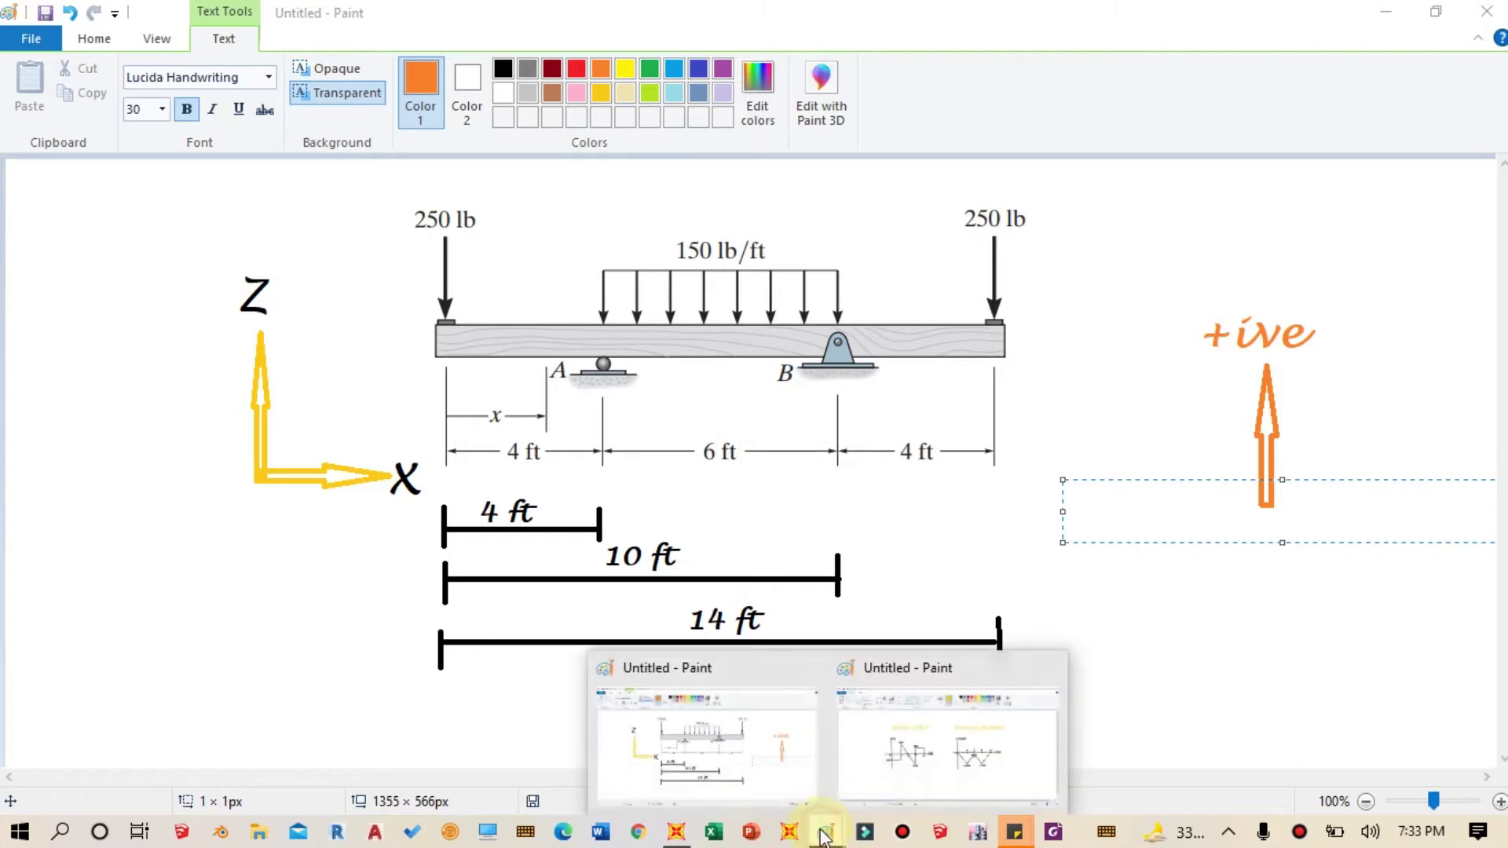
Step: Switch from Paint to SAP2000 and start a new model
mouse_move(922, 764)
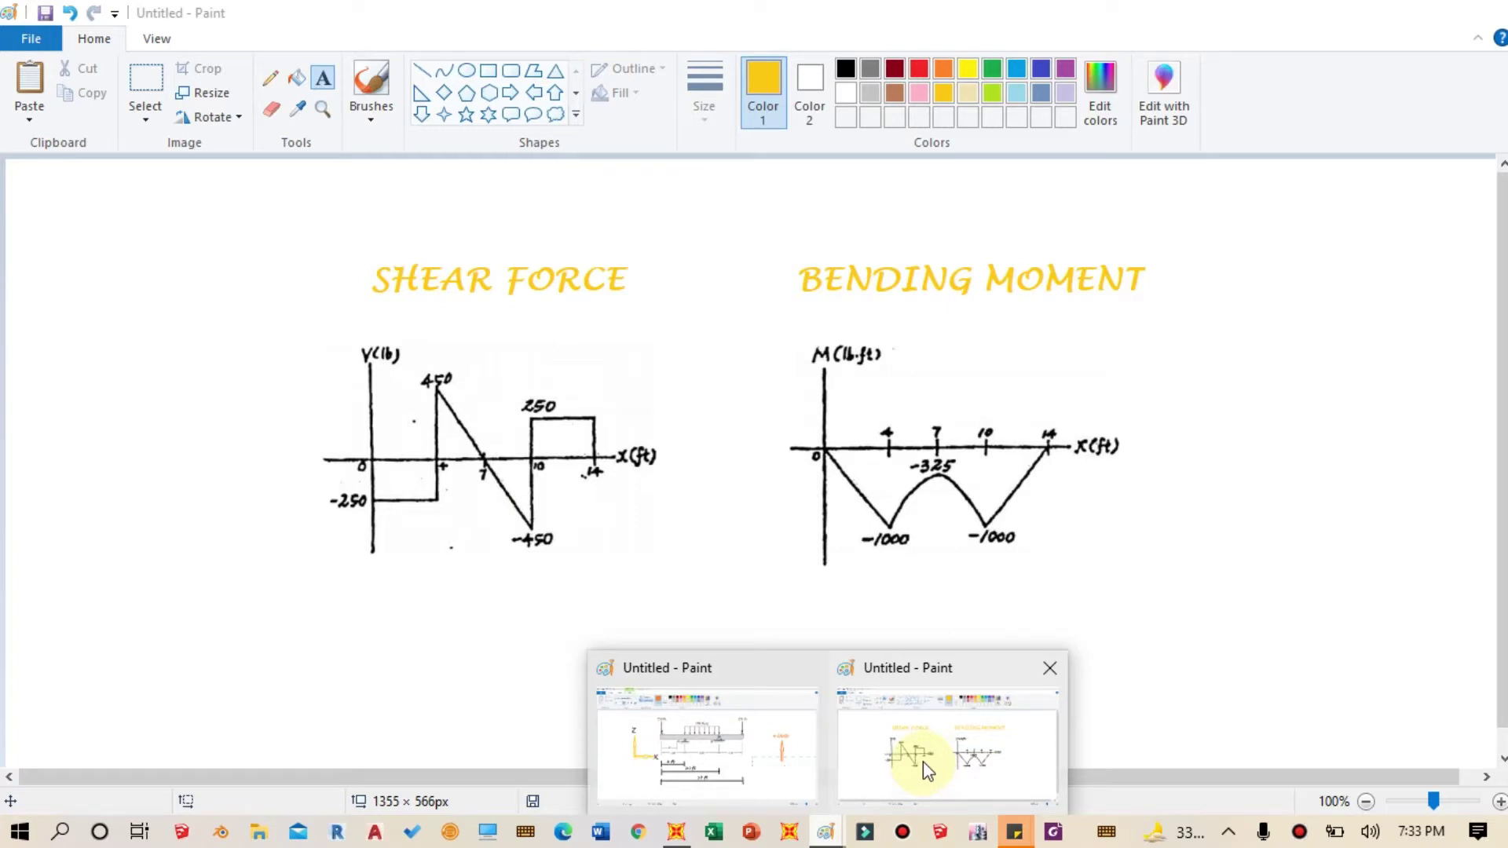
key(alt+Tab)
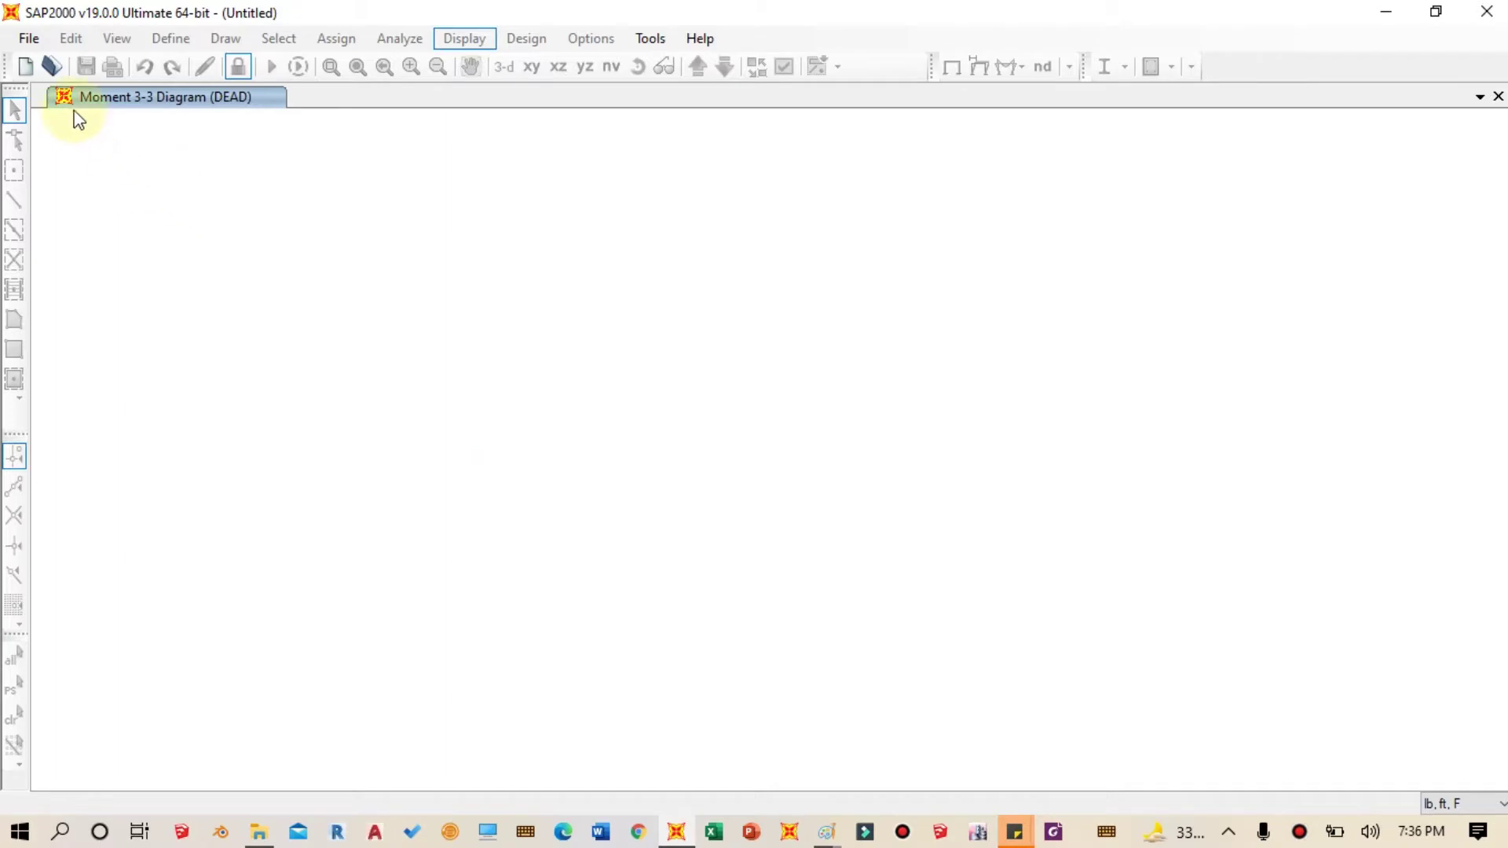
click(29, 38)
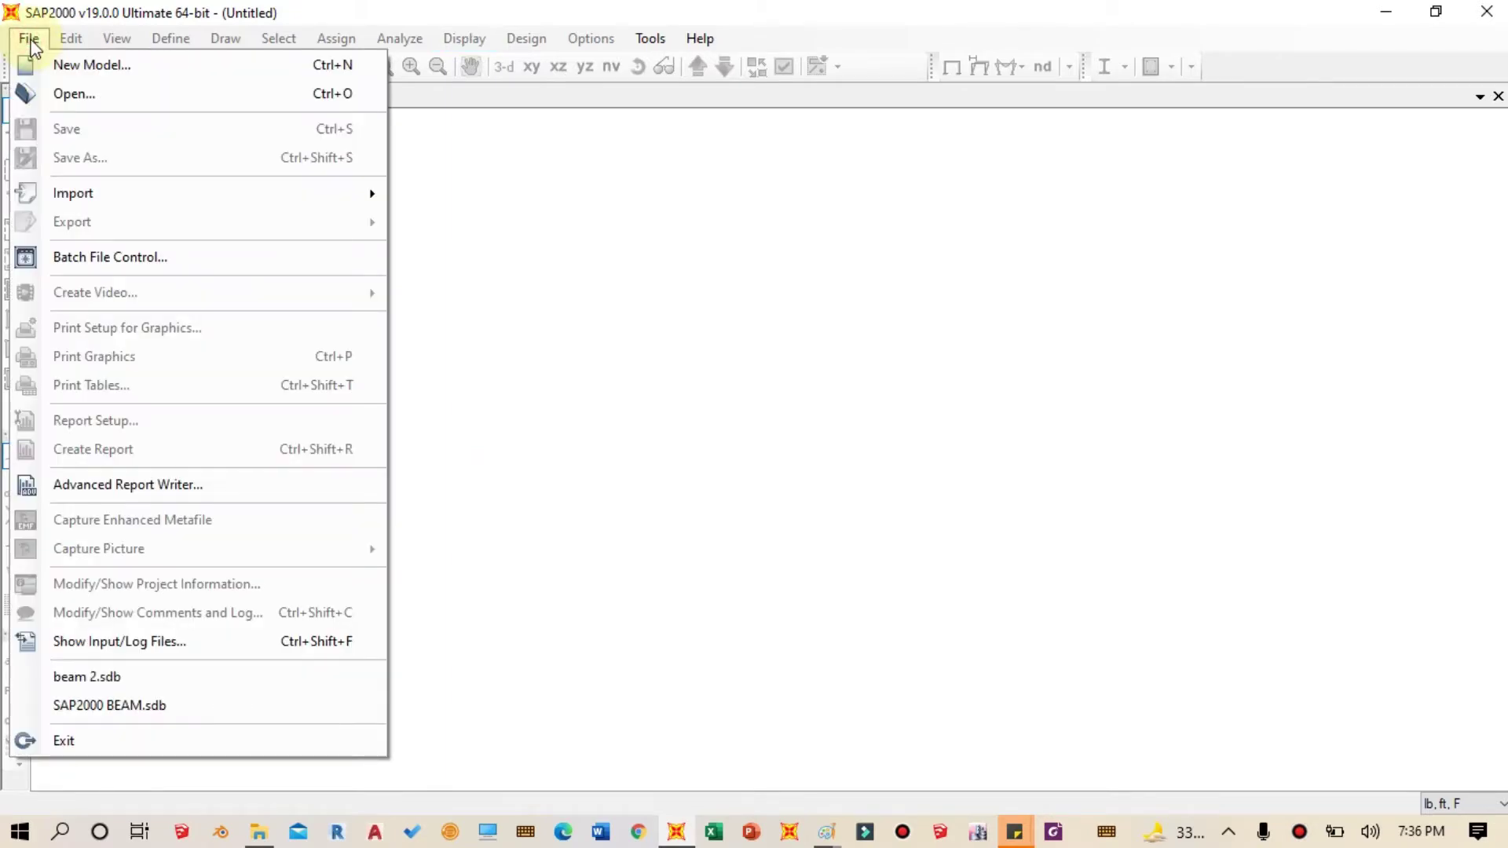
click(65, 66)
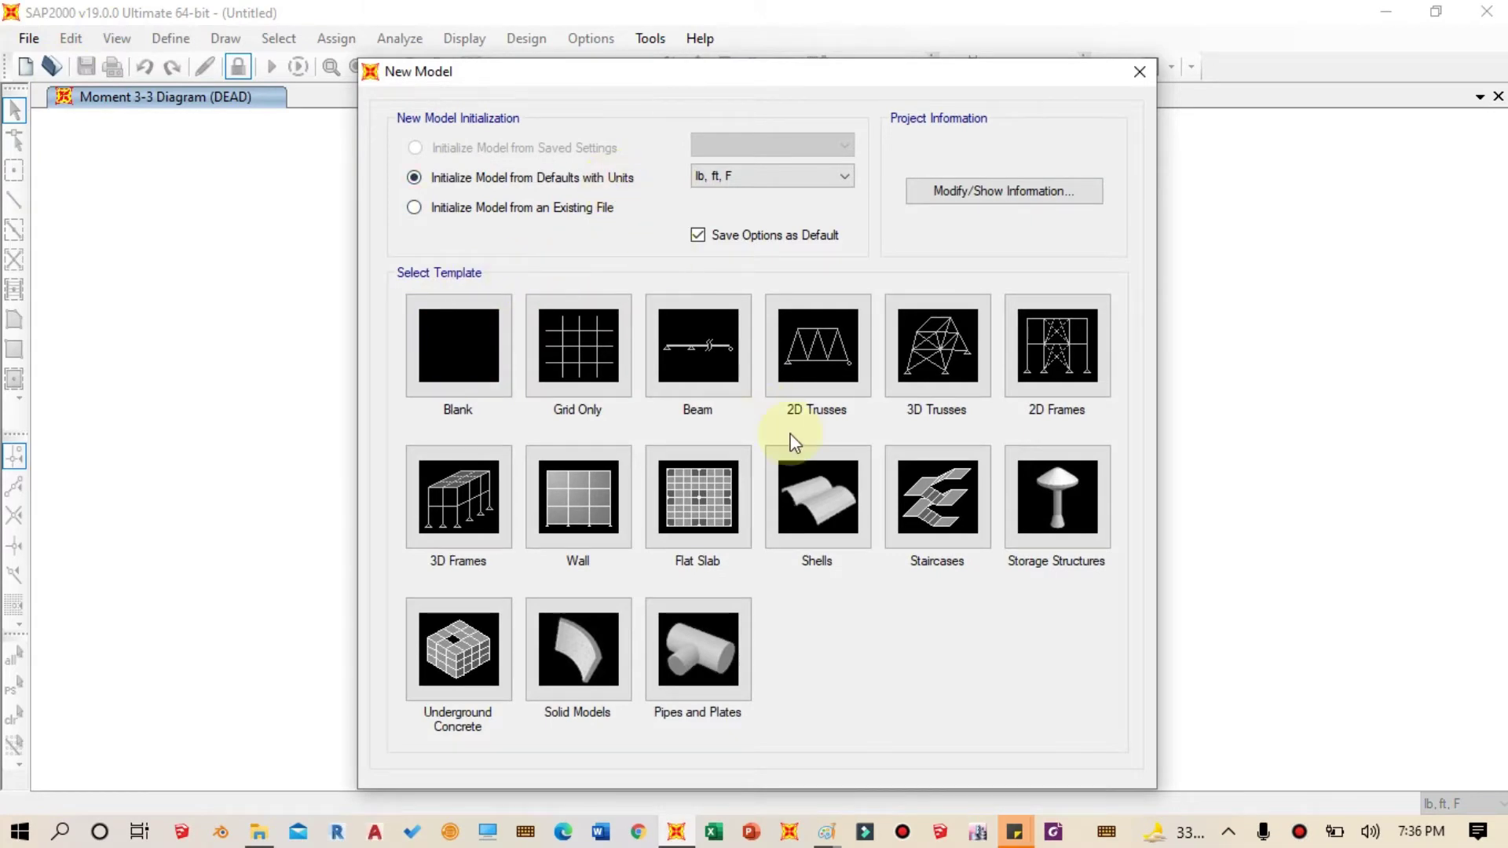
Step: Check the beam sketch in Paint and set up the new model with lb, ft, F units and the Grid Only template
click(825, 832)
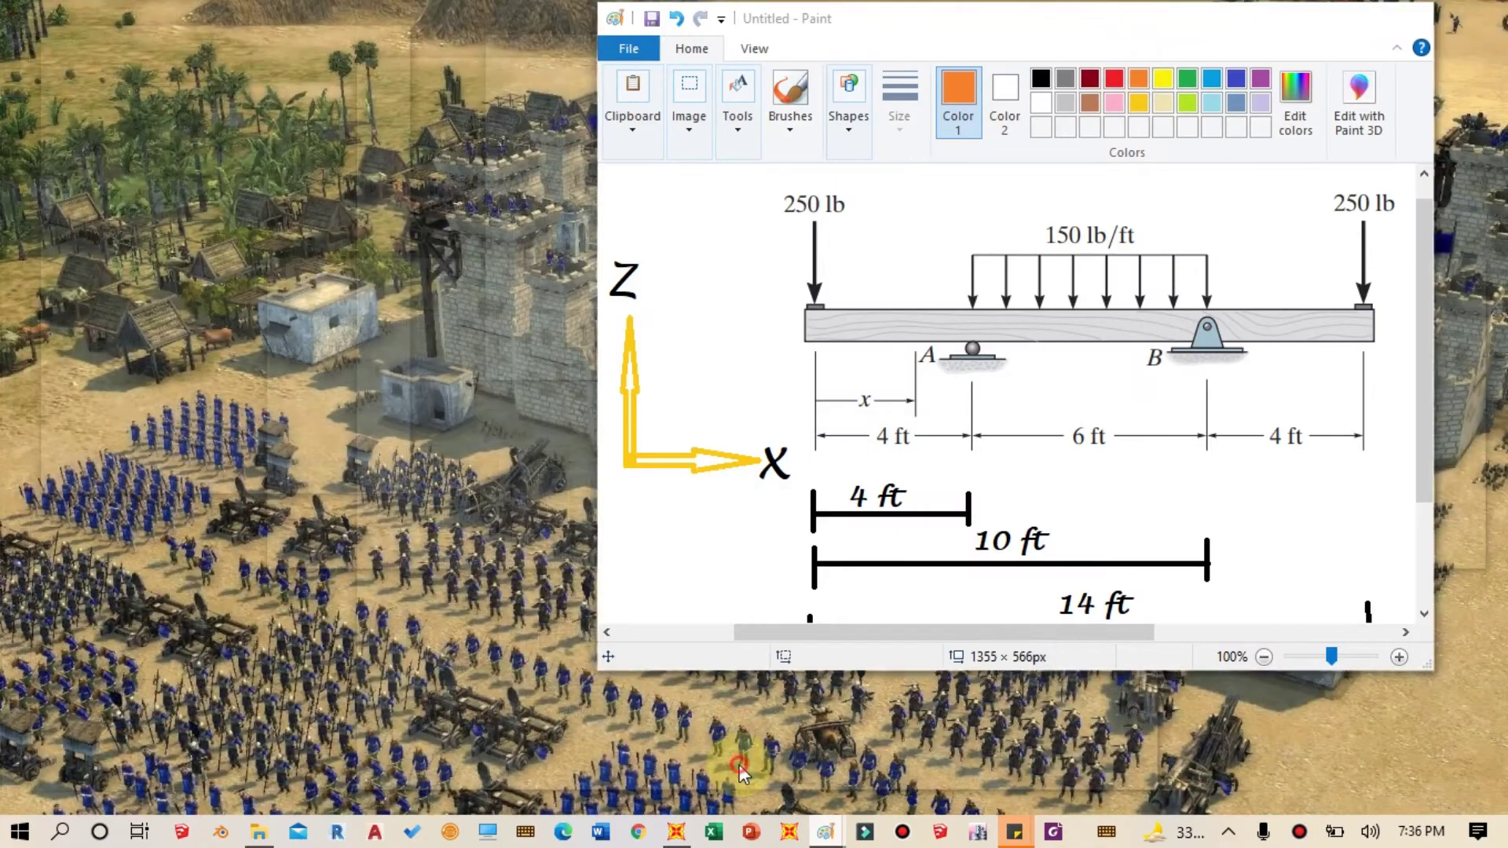
click(738, 766)
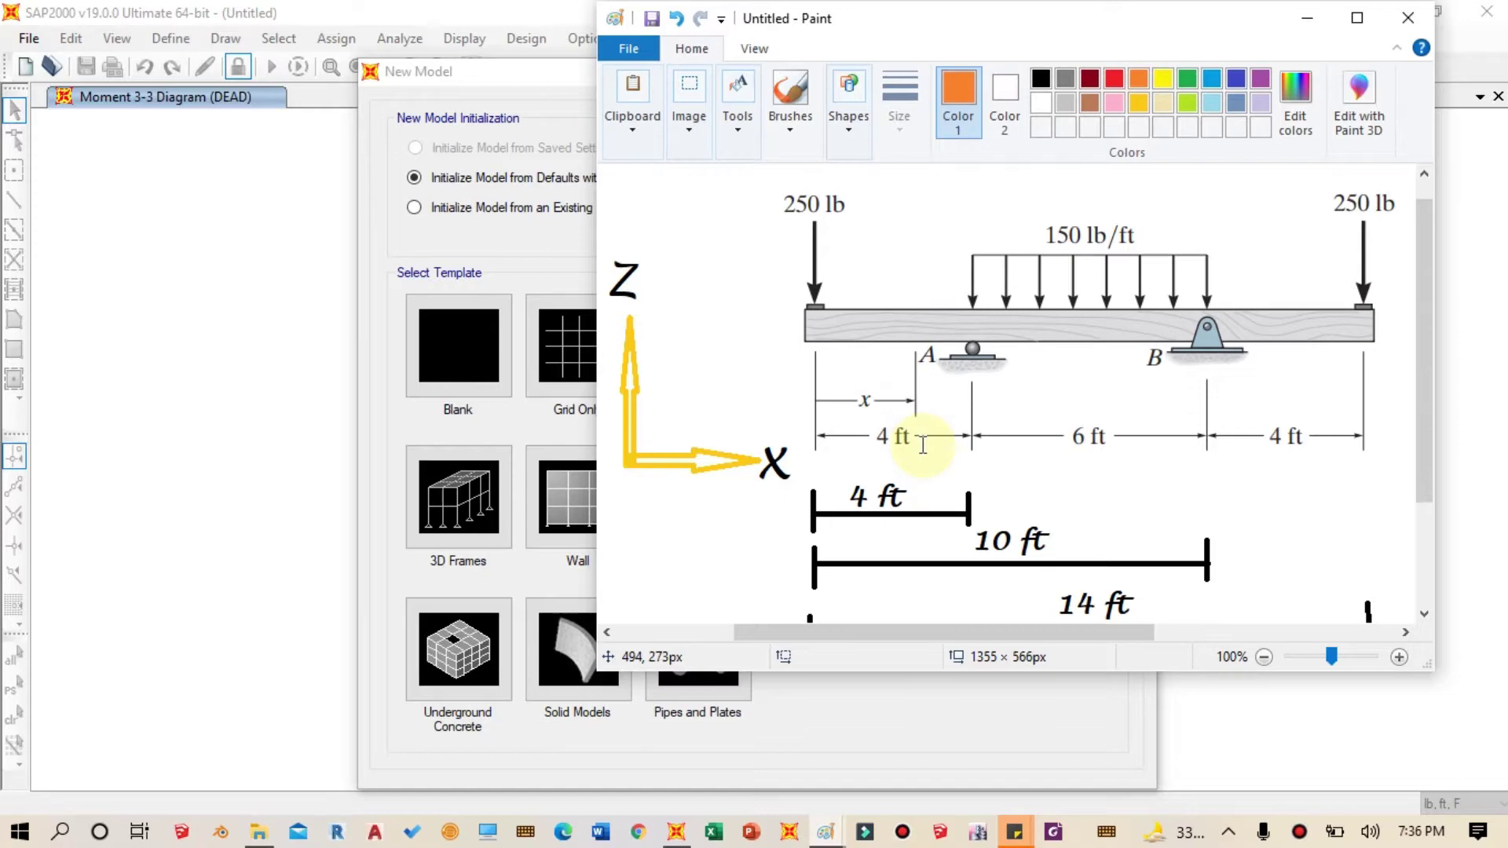
click(1308, 25)
click(811, 174)
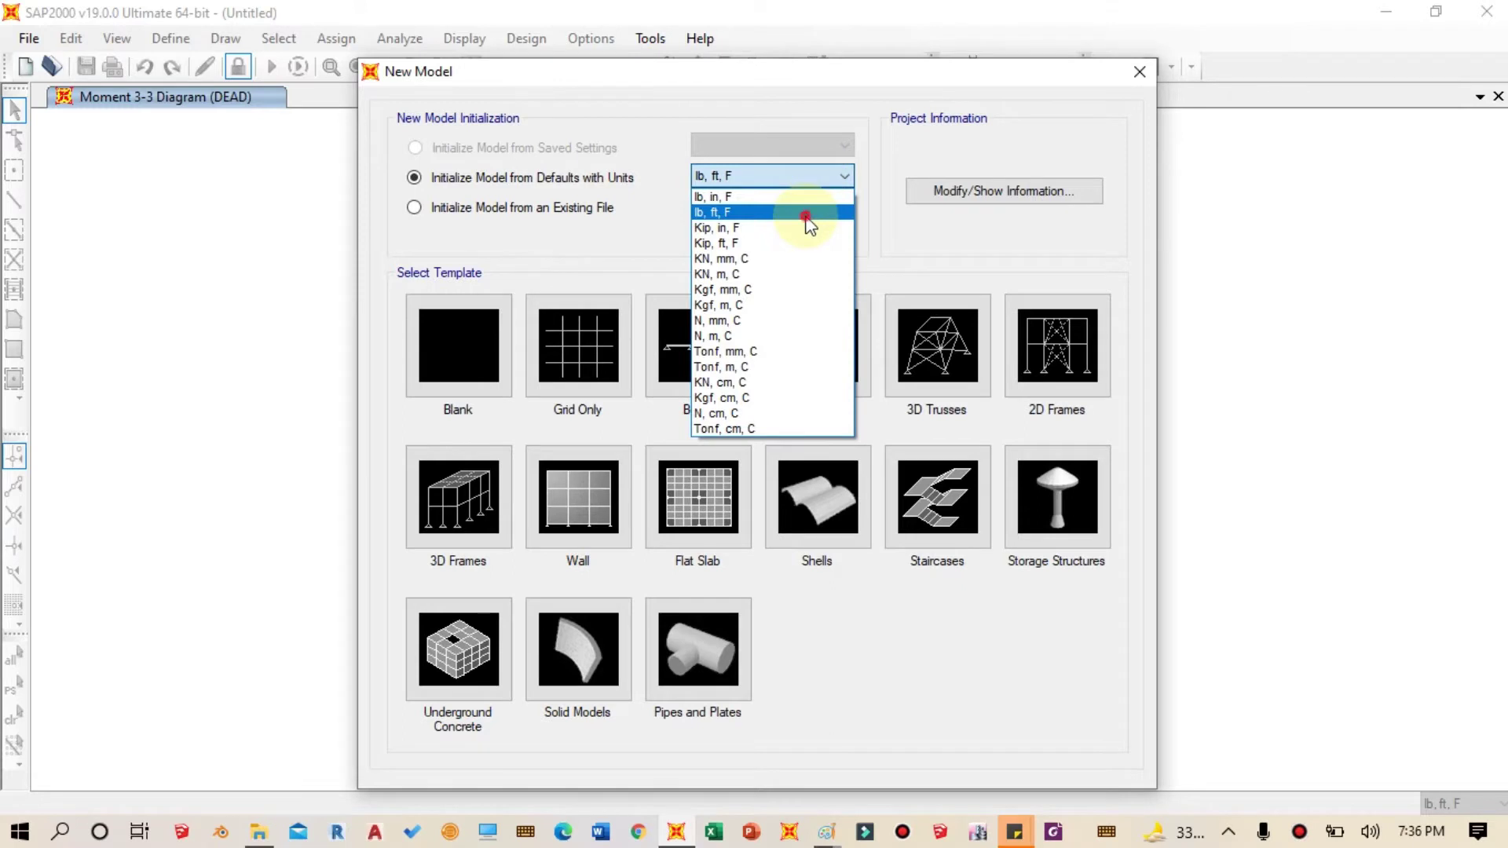
click(809, 213)
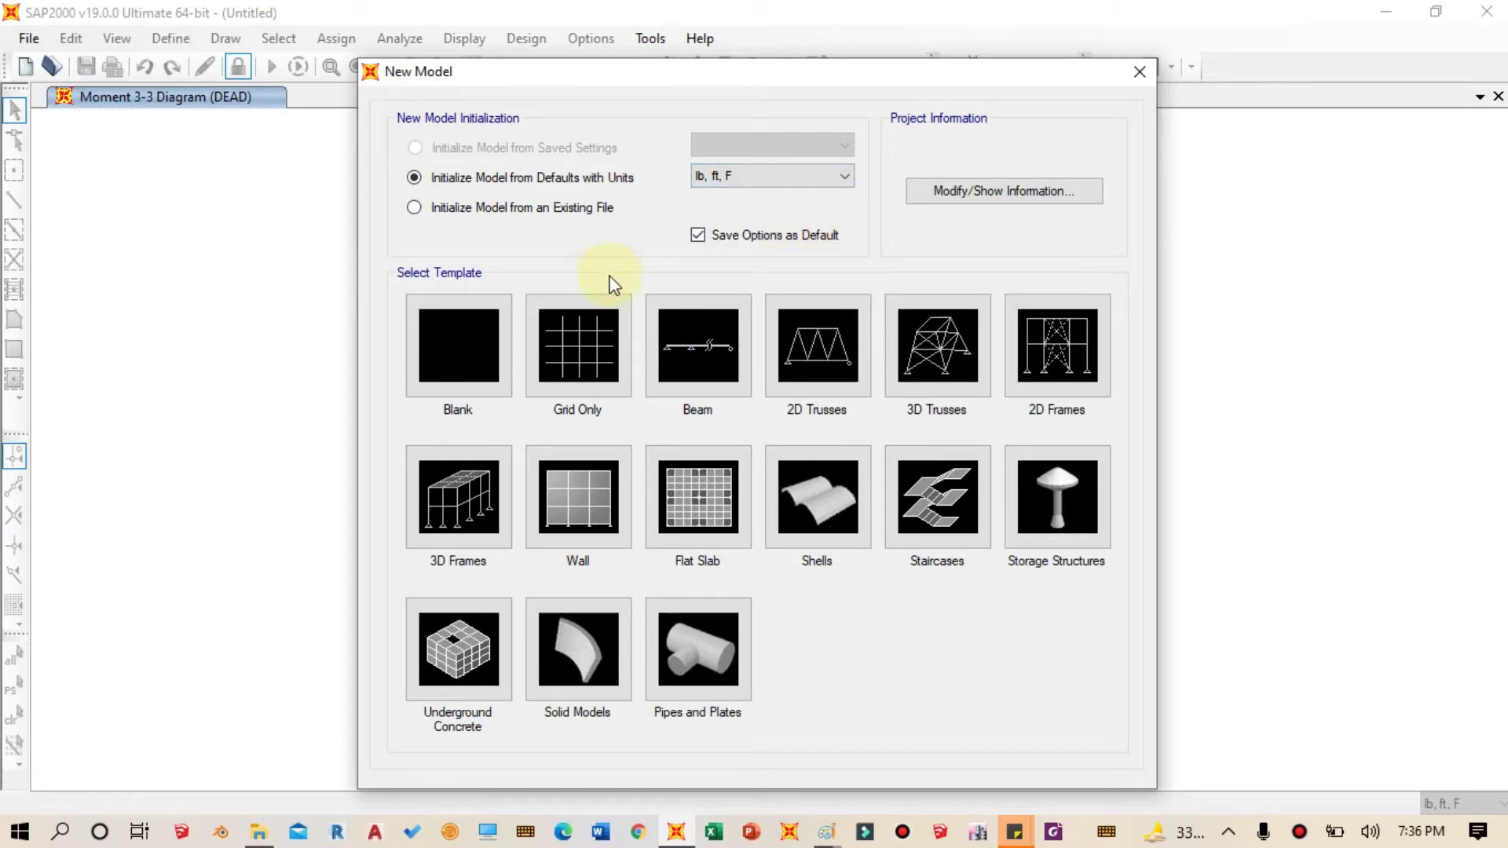
click(589, 359)
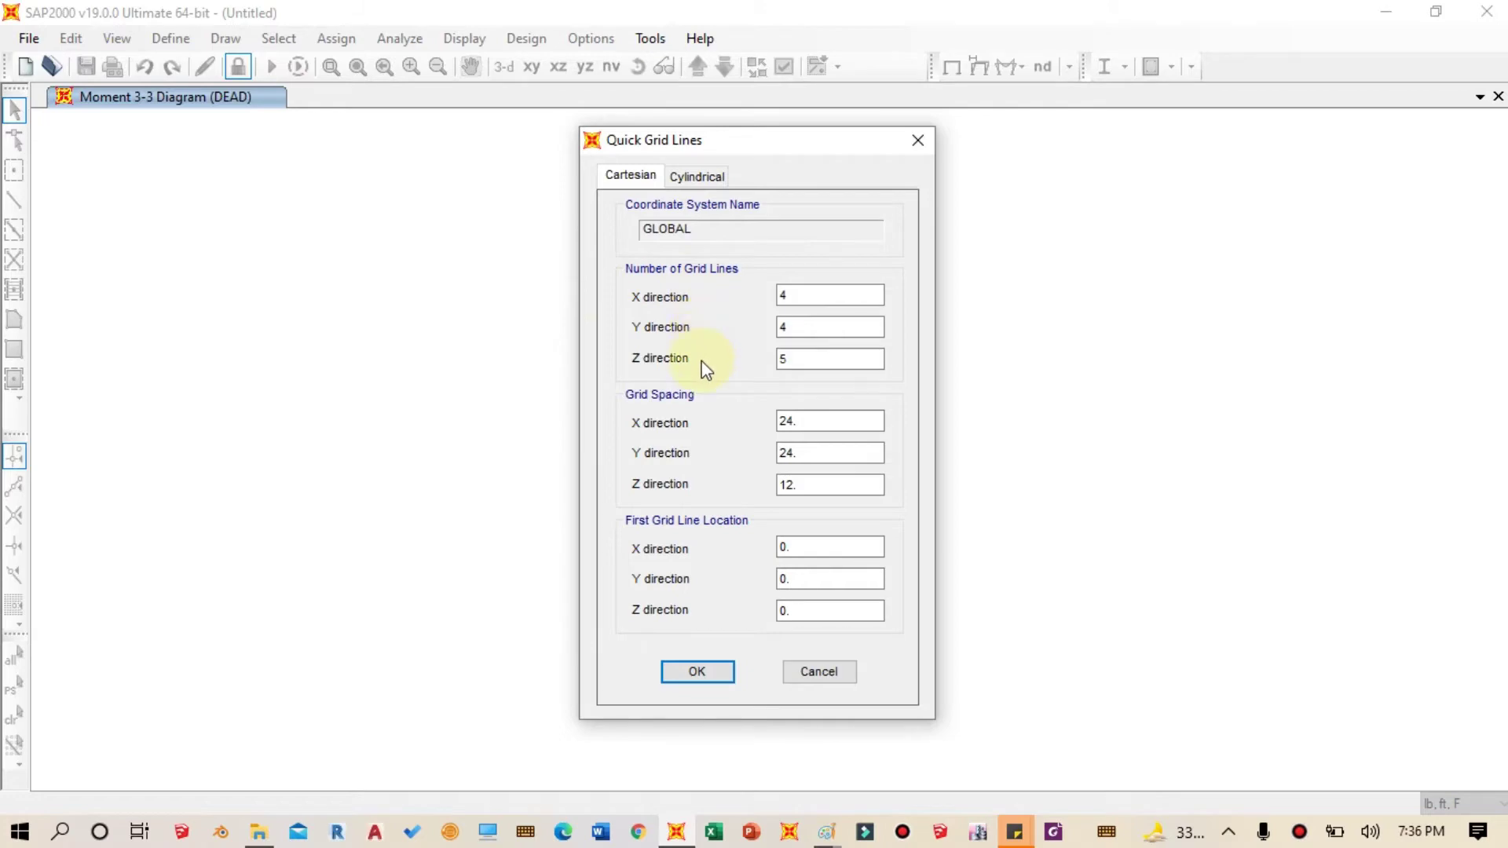
Step: Mark the beam's two end loads and supports A and B with orange pencil lines on the Paint diagram, and return to SAP2000
click(825, 831)
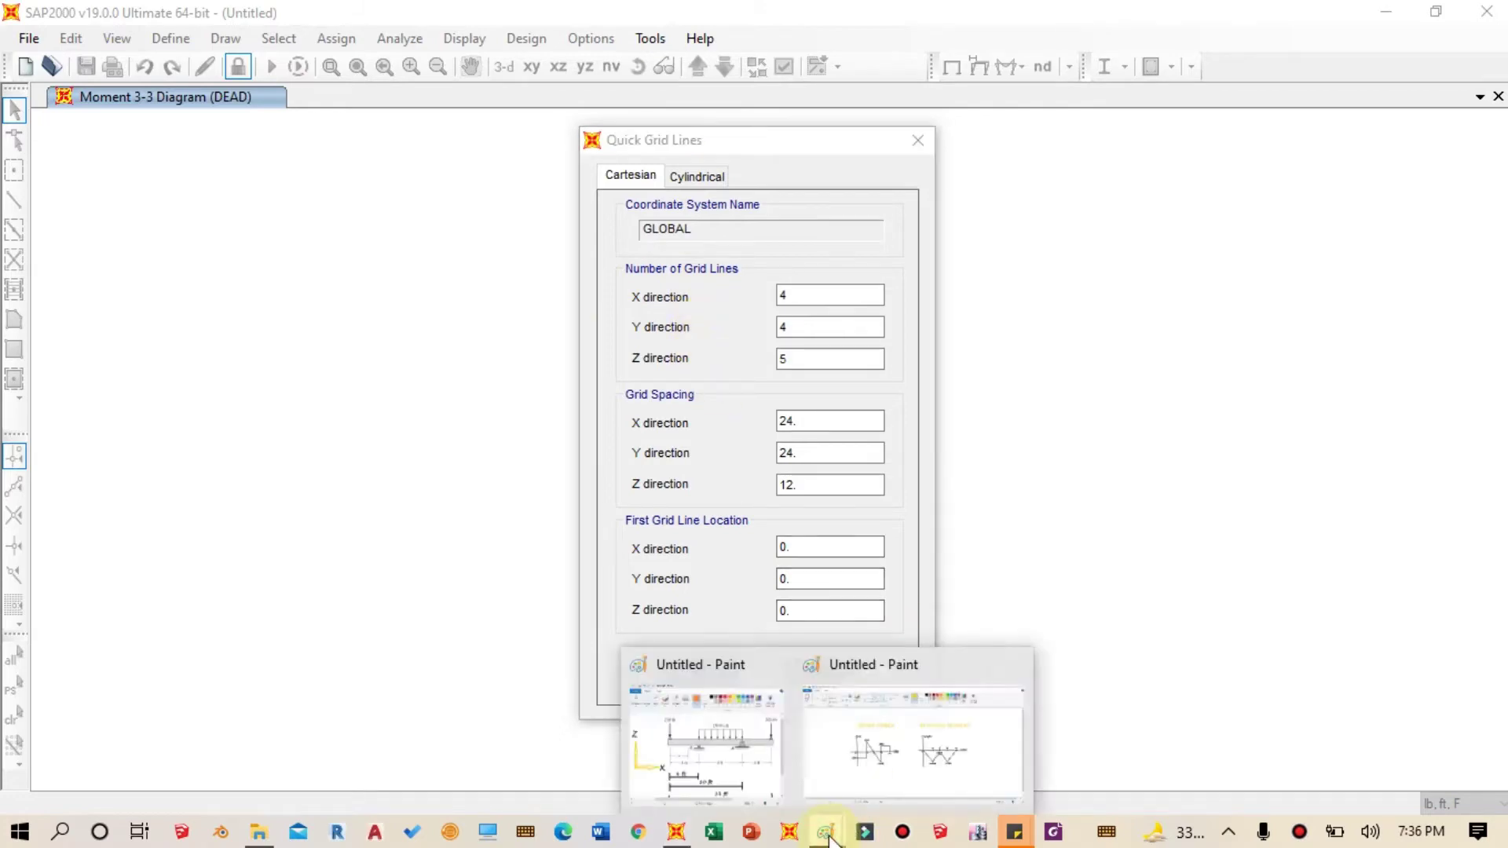
click(764, 780)
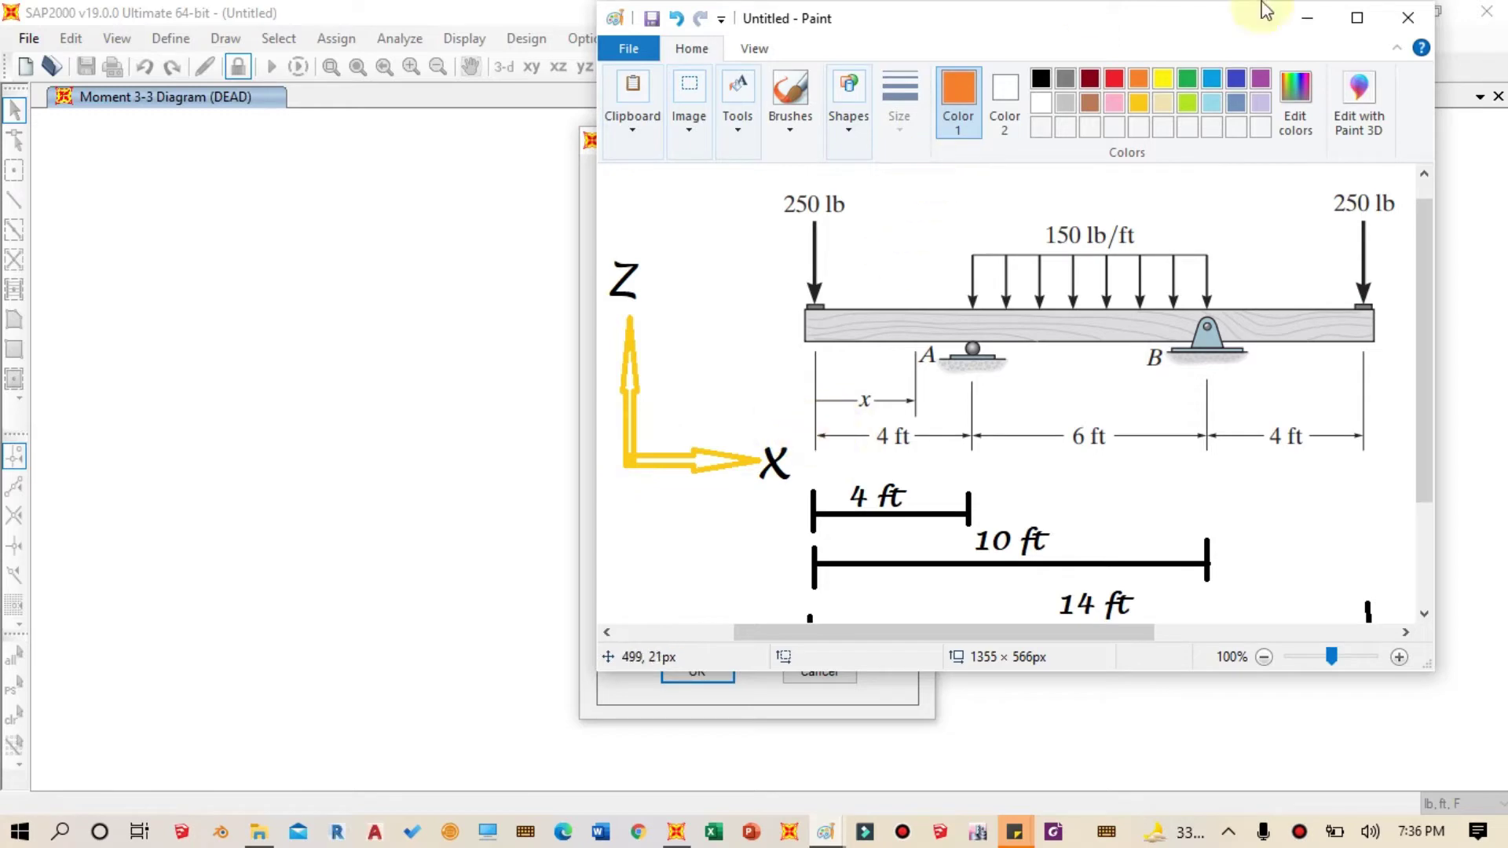
click(1358, 18)
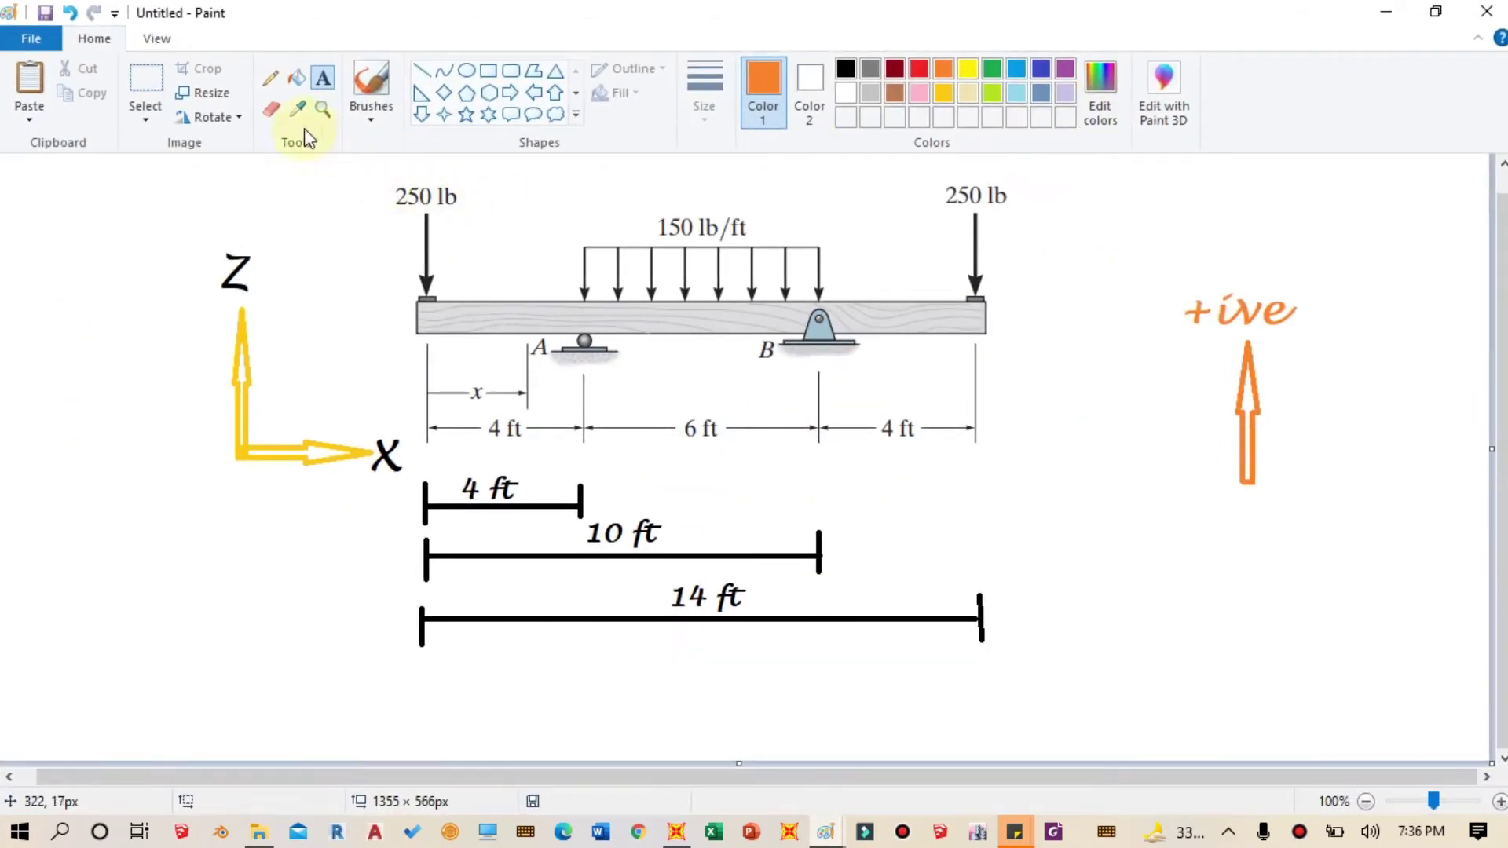
click(270, 77)
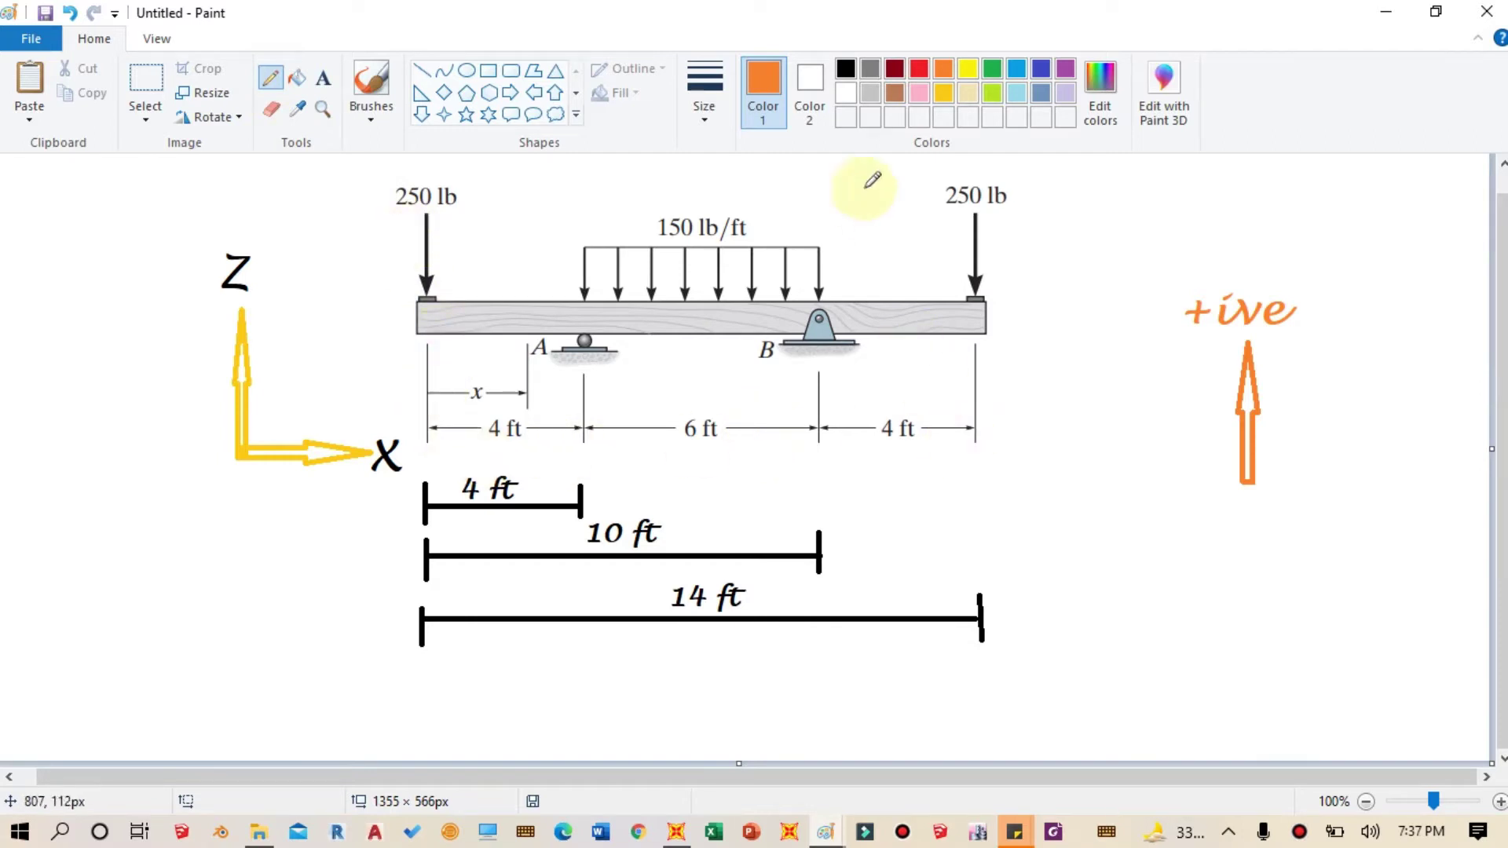
drag(427, 219, 438, 343)
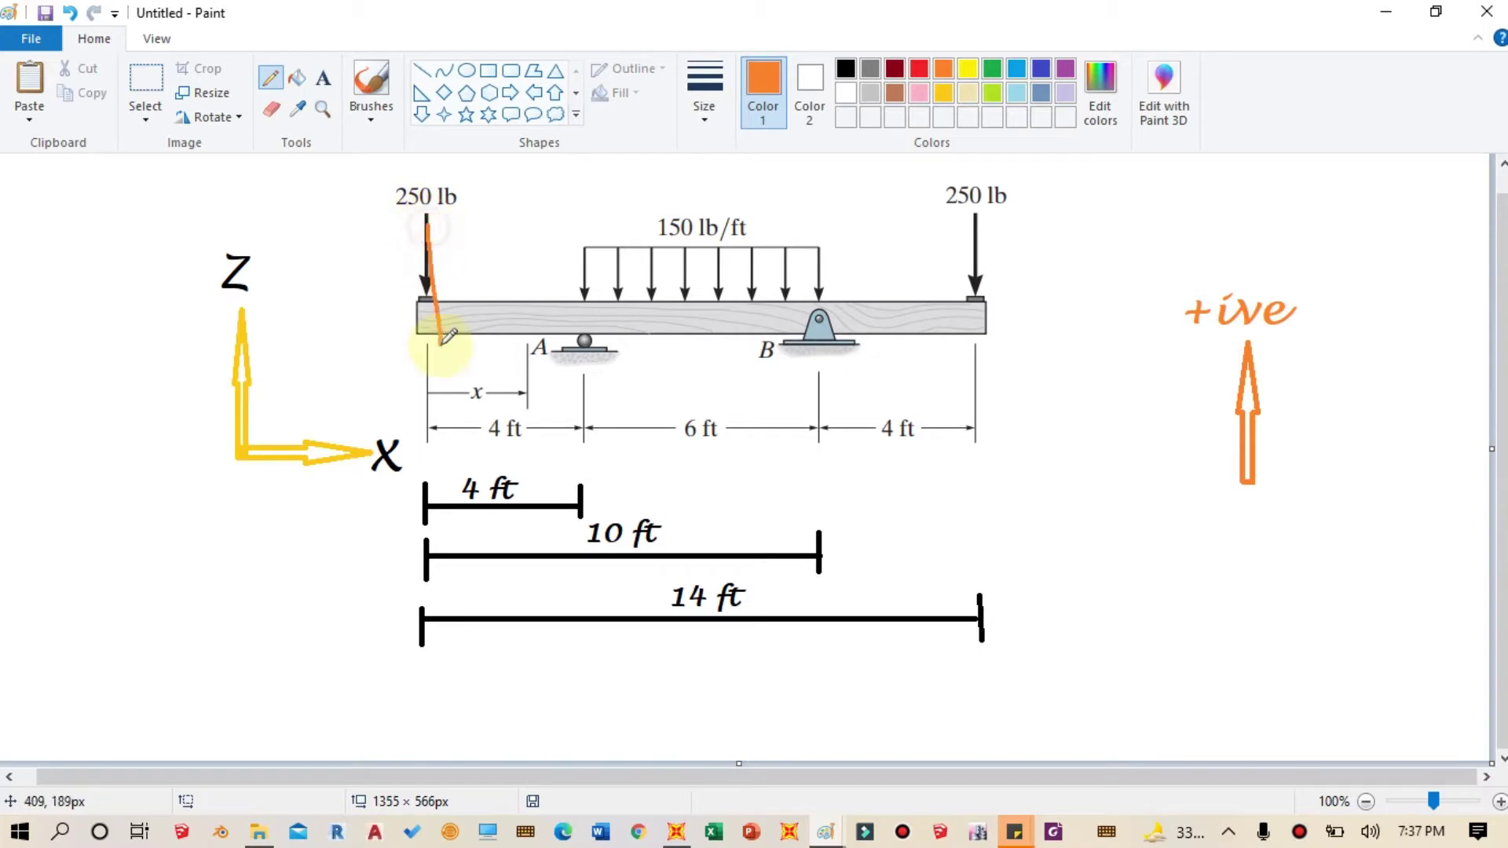
drag(574, 248, 580, 365)
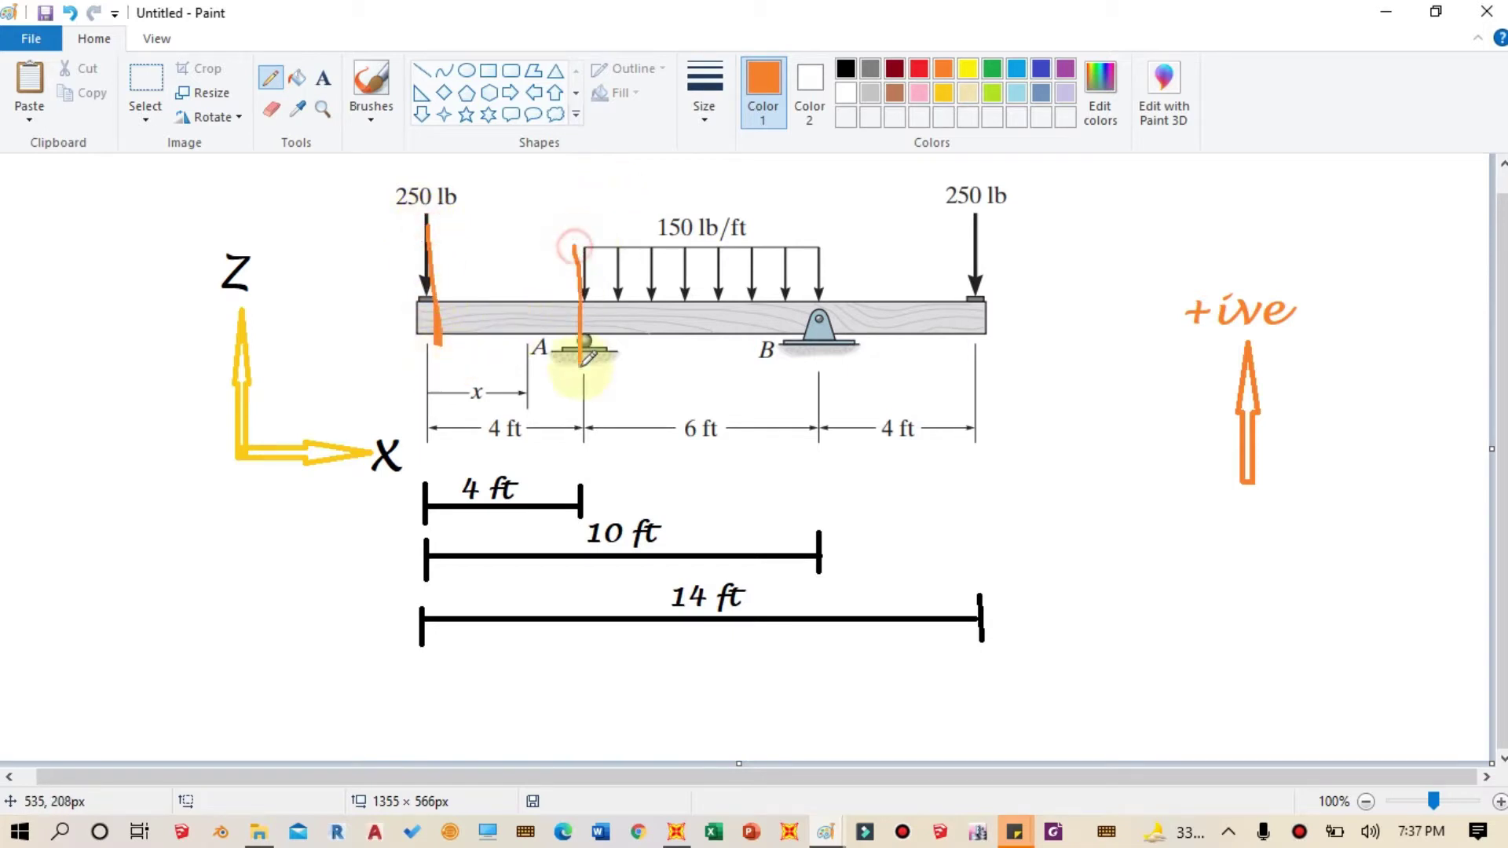
drag(813, 249, 817, 385)
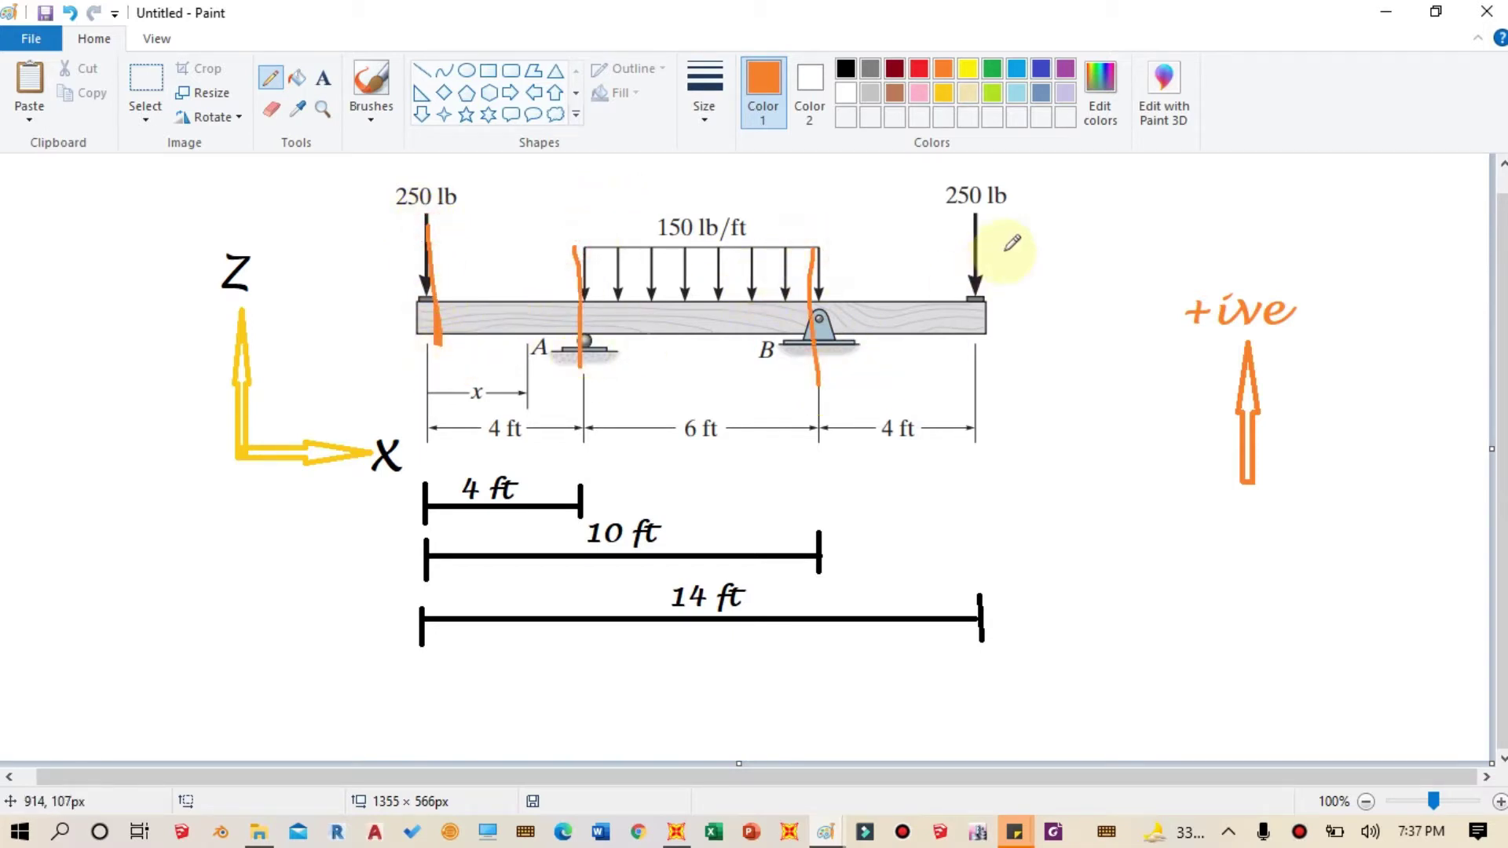
drag(979, 245, 985, 378)
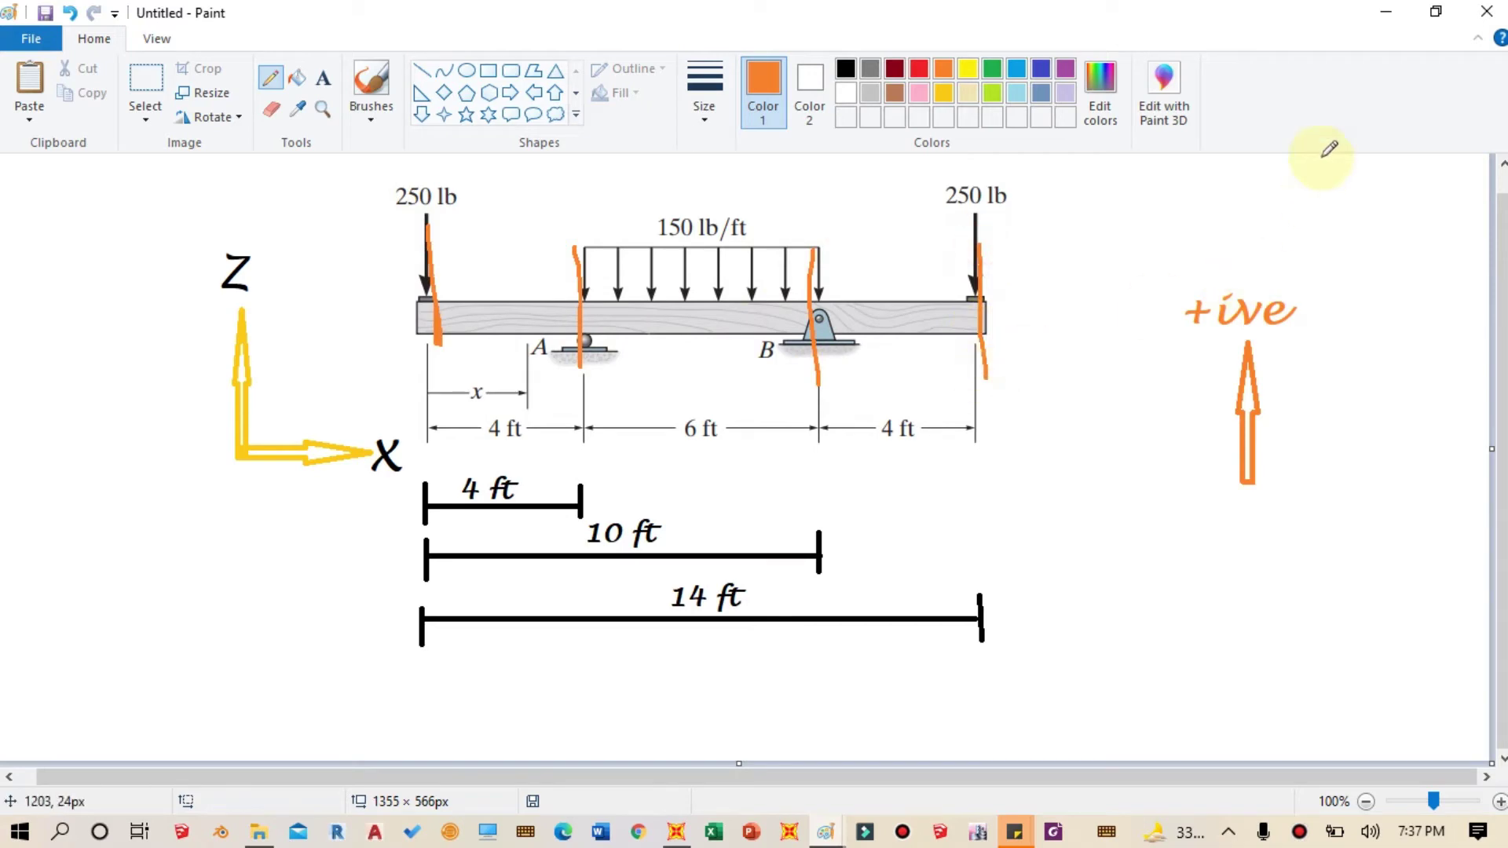
click(1383, 10)
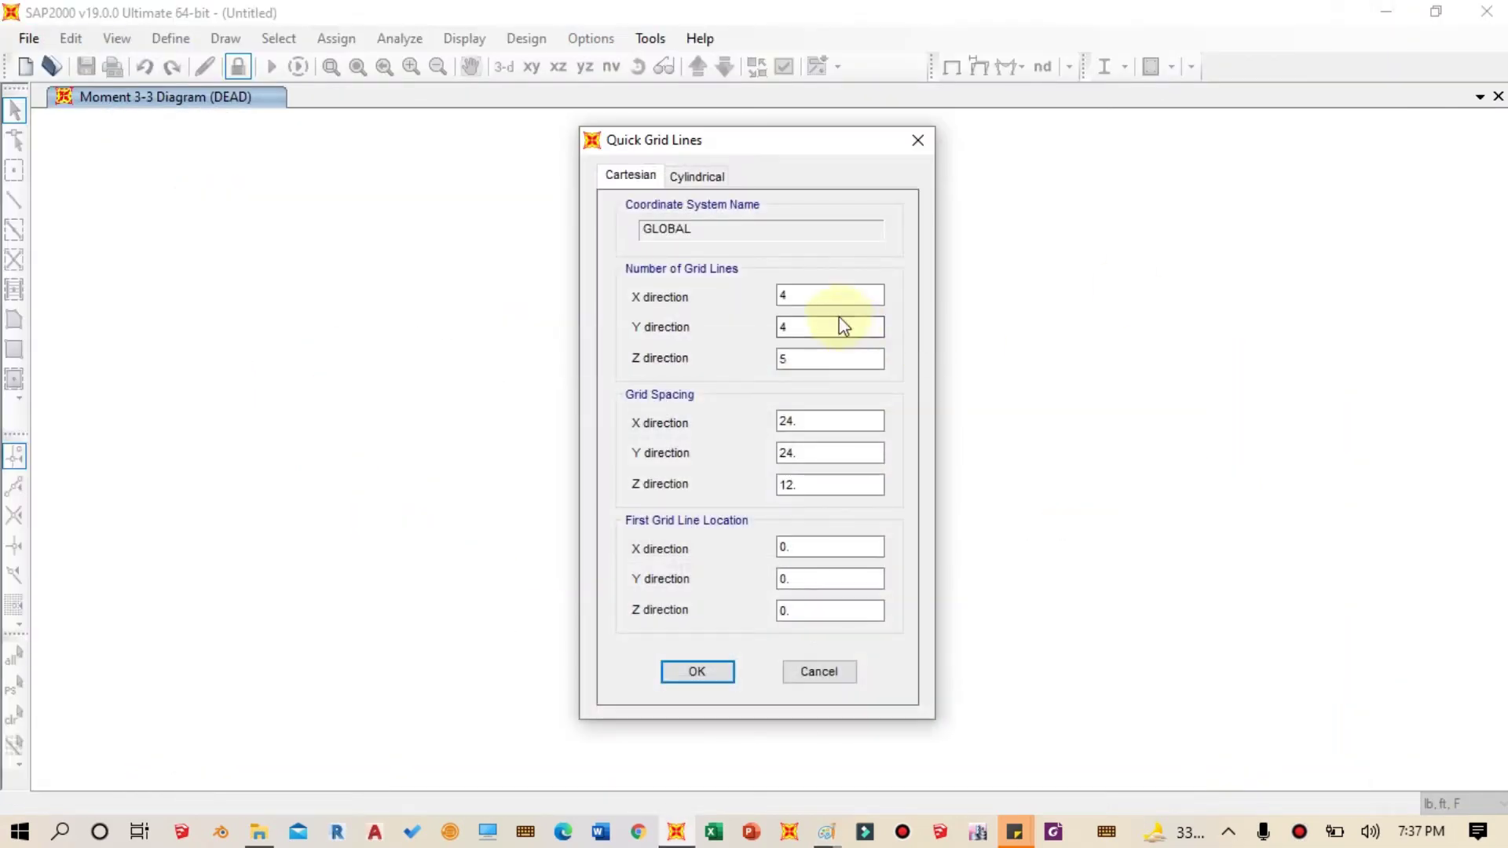
Step: Use 4 grid lines in the X direction and 1 in the Y direction for the quick grid
click(811, 300)
click(828, 329)
Step: Sketch an orange diagonal arrow from the beam's left end in Paint to indicate the Y direction, and return to SAP2000
mouse_move(826, 831)
click(741, 750)
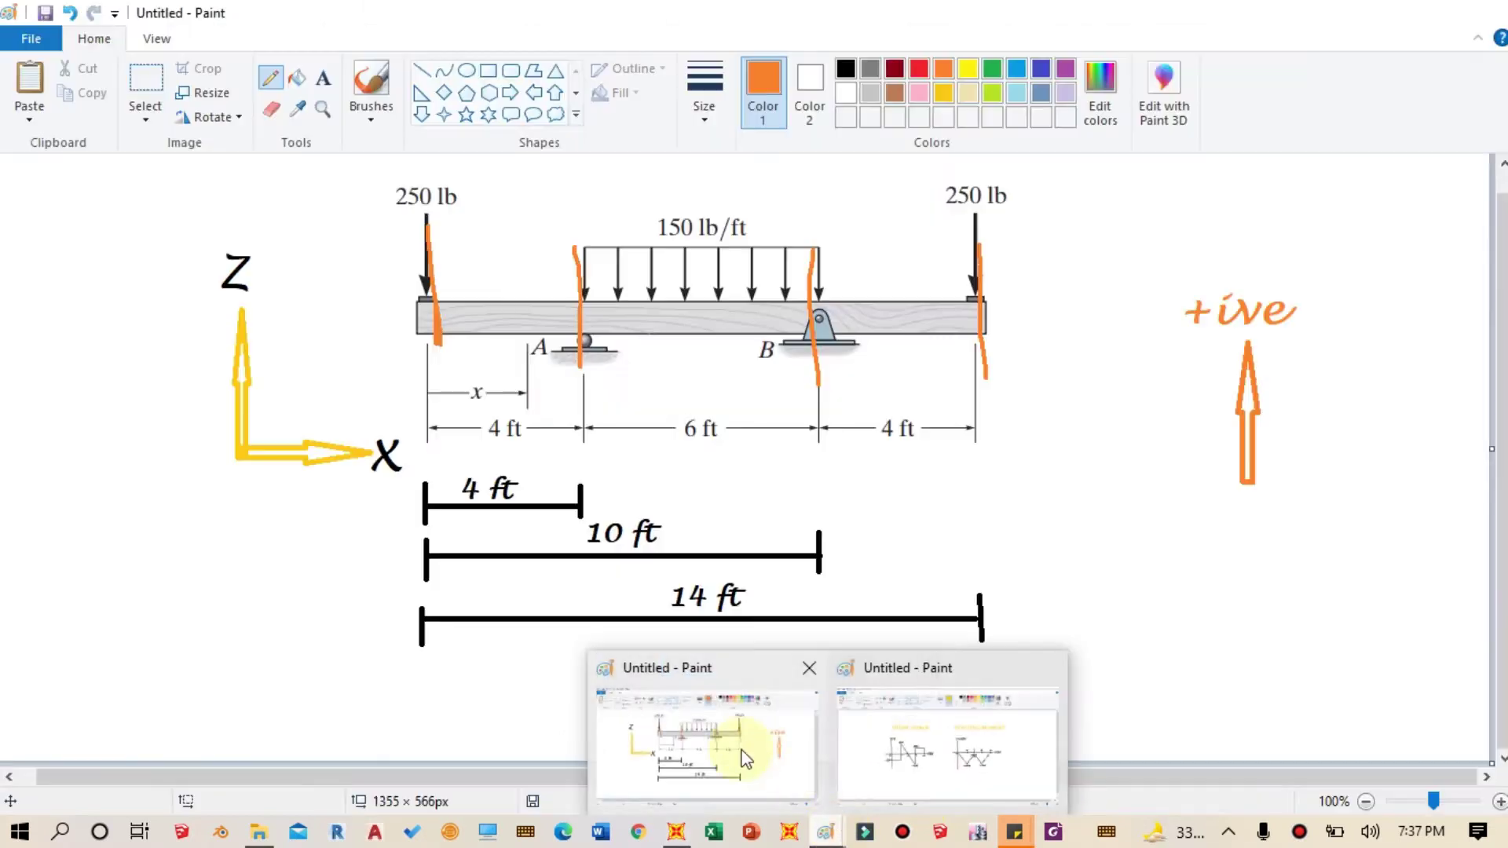
click(414, 330)
mouse_move(415, 330)
mouse_down()
mouse_move(379, 400)
mouse_move(377, 365)
mouse_move(379, 399)
mouse_move(409, 389)
mouse_up()
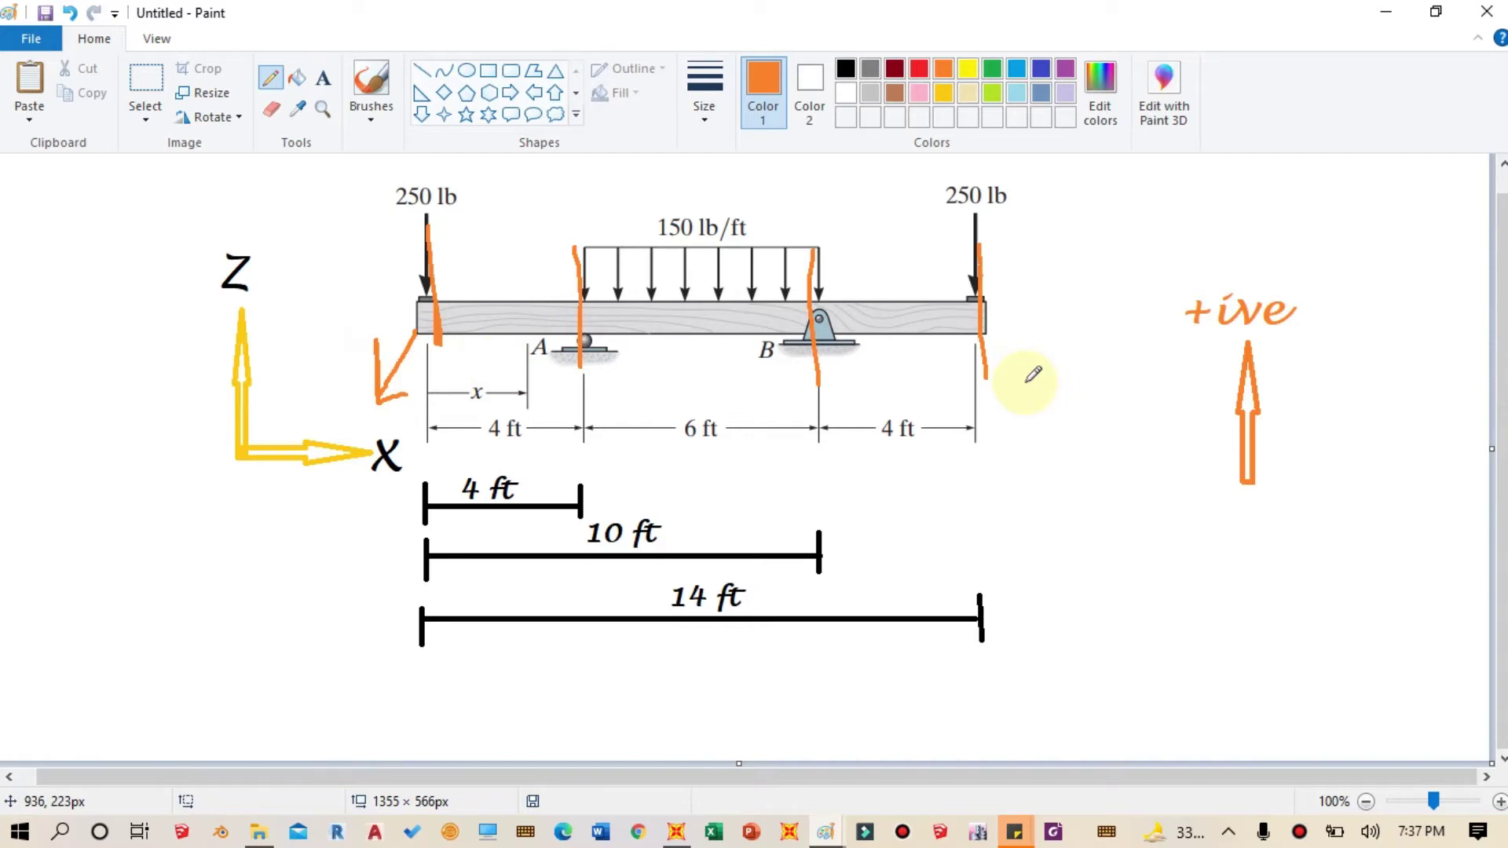
click(1387, 11)
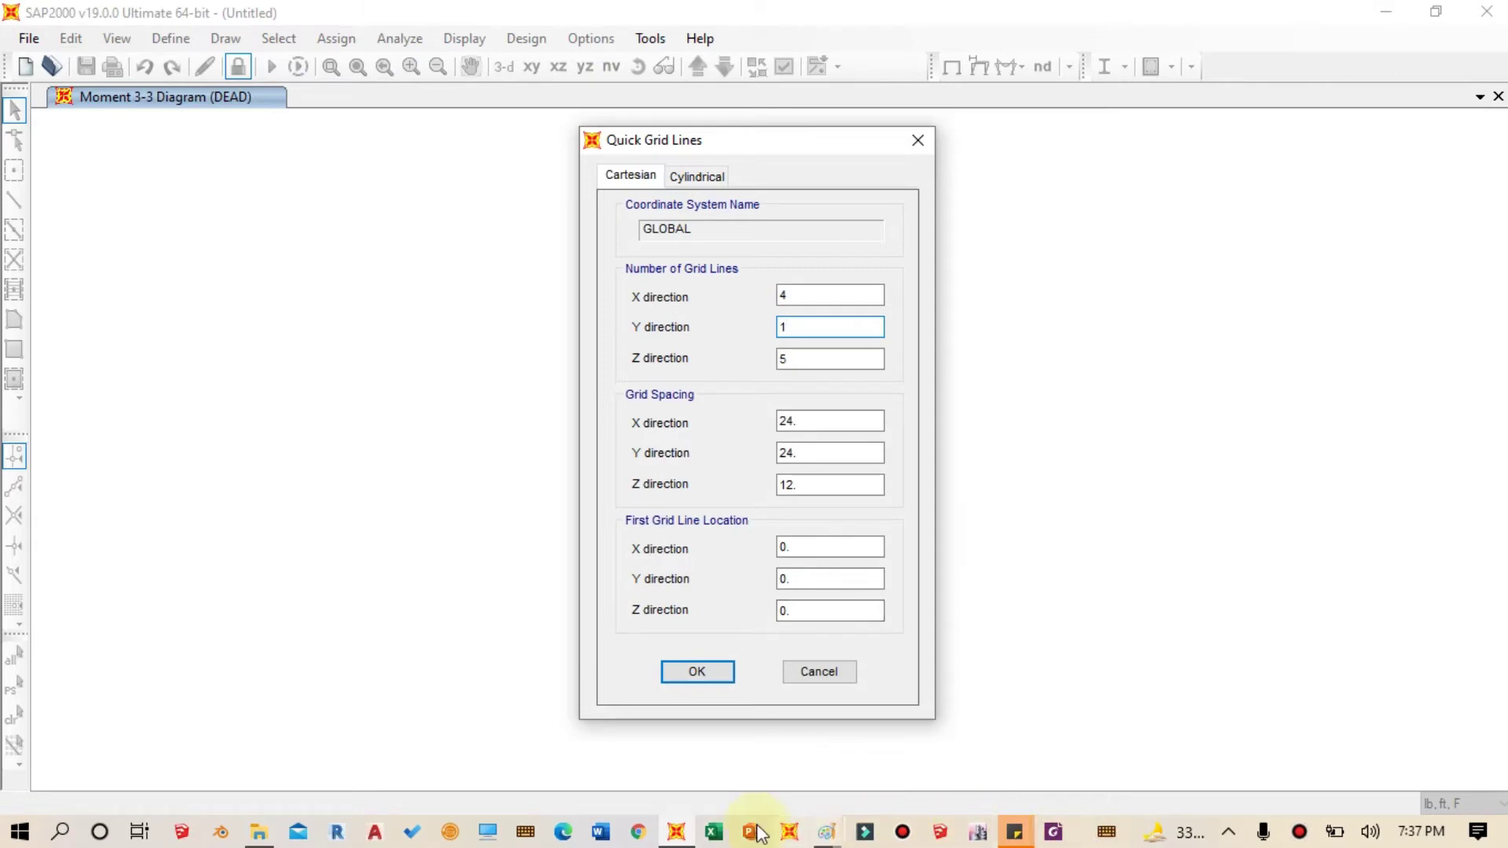
Step: Consult the beam diagram in Paint and set the number of grid lines in the Z direction to 1
click(824, 831)
click(768, 782)
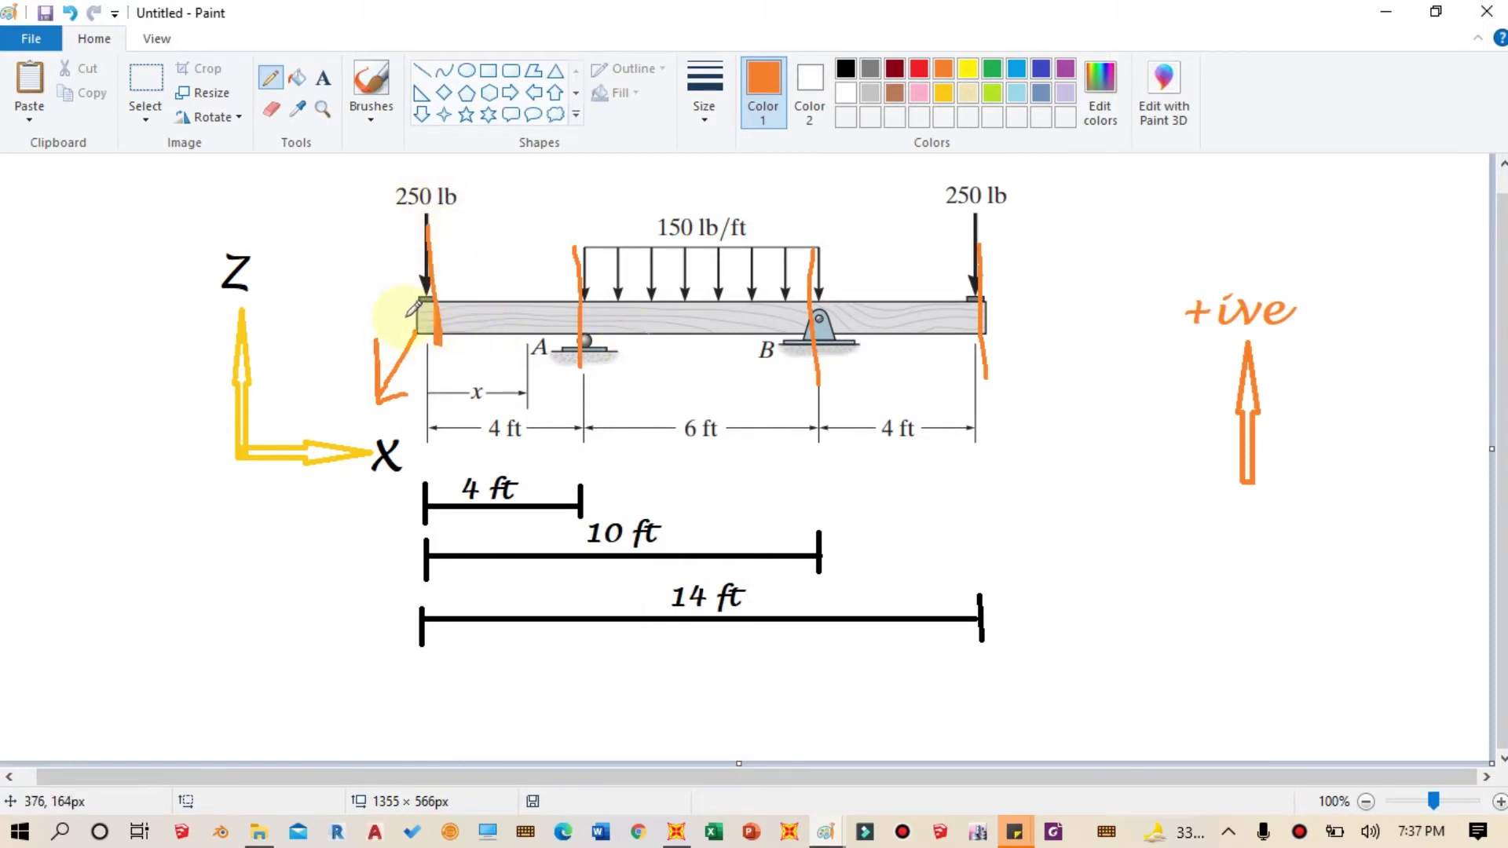
click(1385, 11)
click(792, 358)
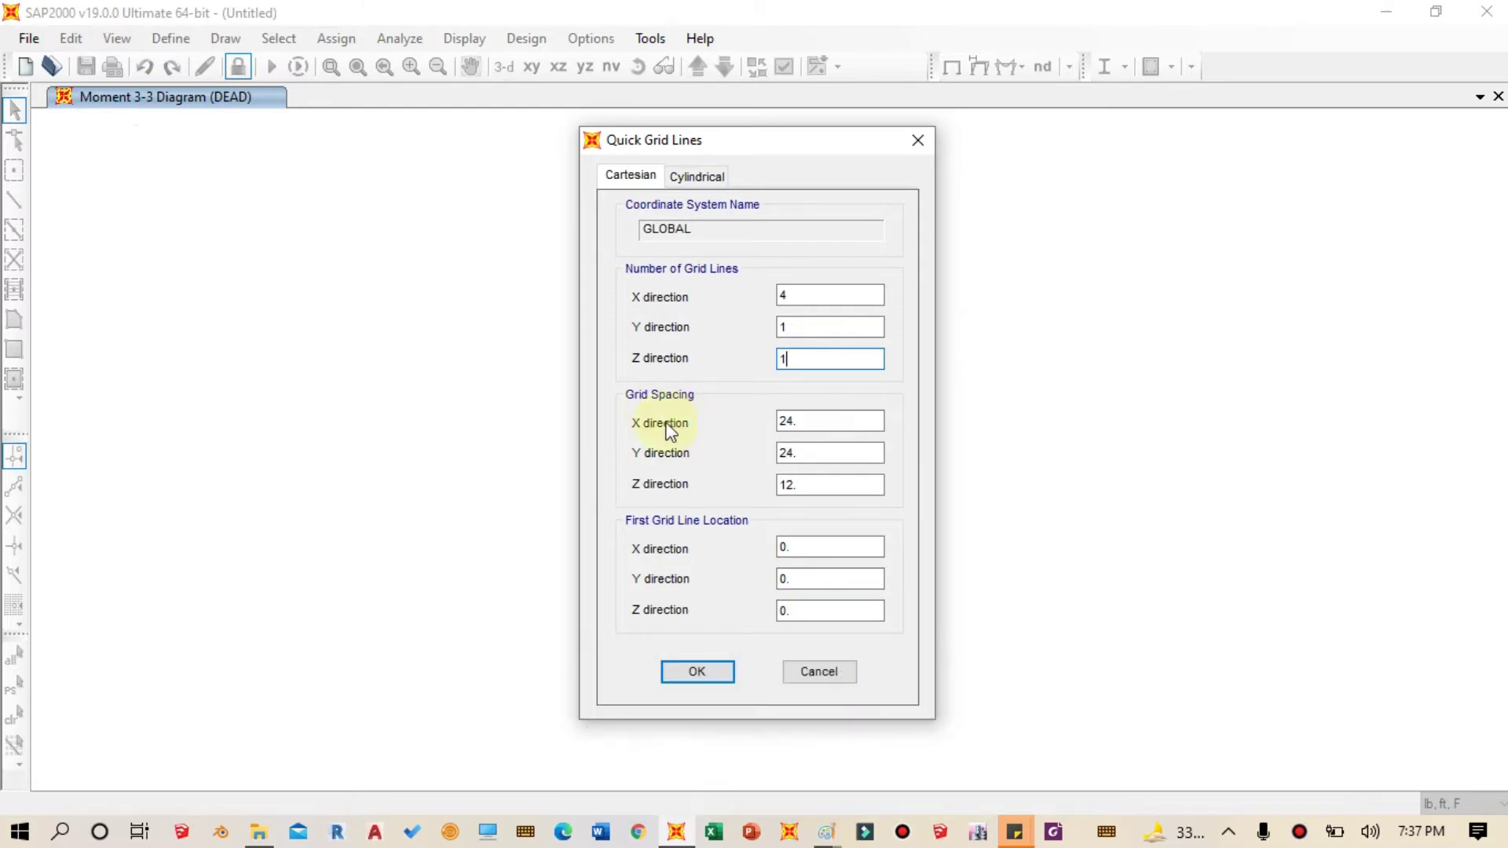
Step: Check the span lengths in Paint, create the grid with an X spacing of 4 ft, and show it in the XZ view
mouse_move(826, 831)
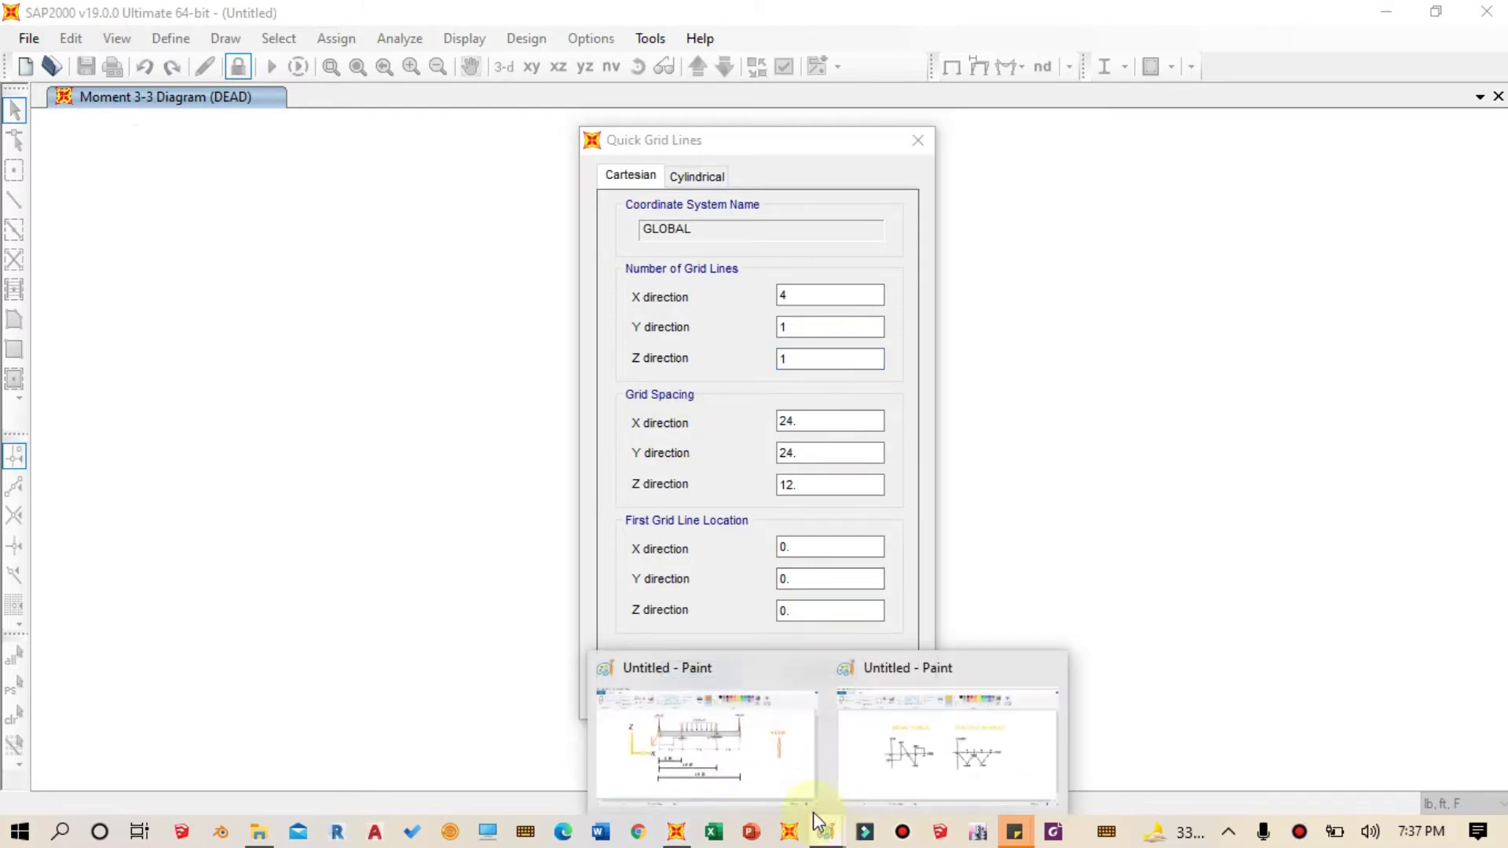
click(756, 762)
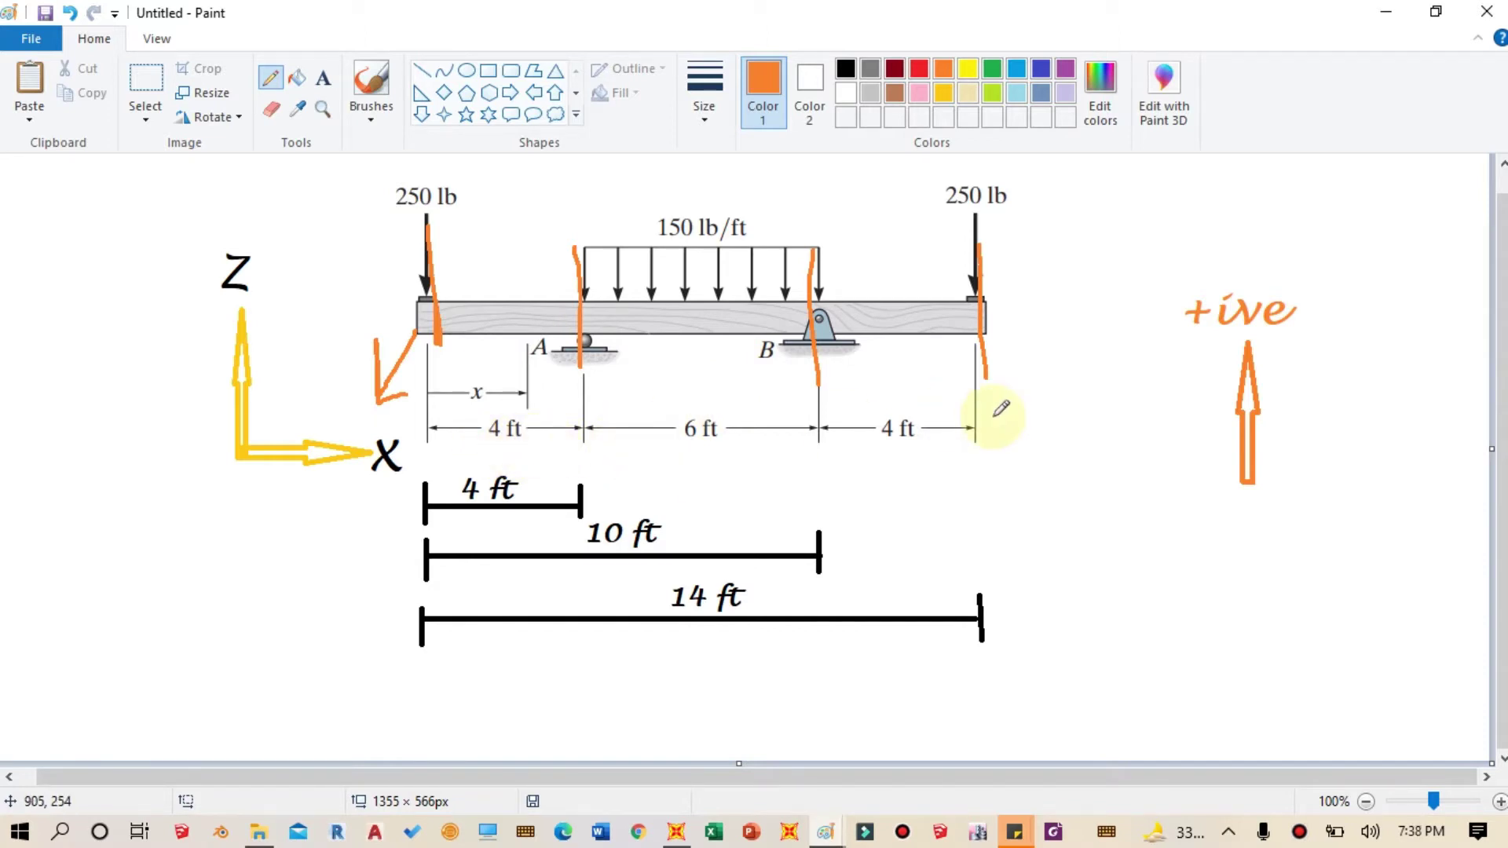
click(1382, 14)
text(1)
key(Tab)
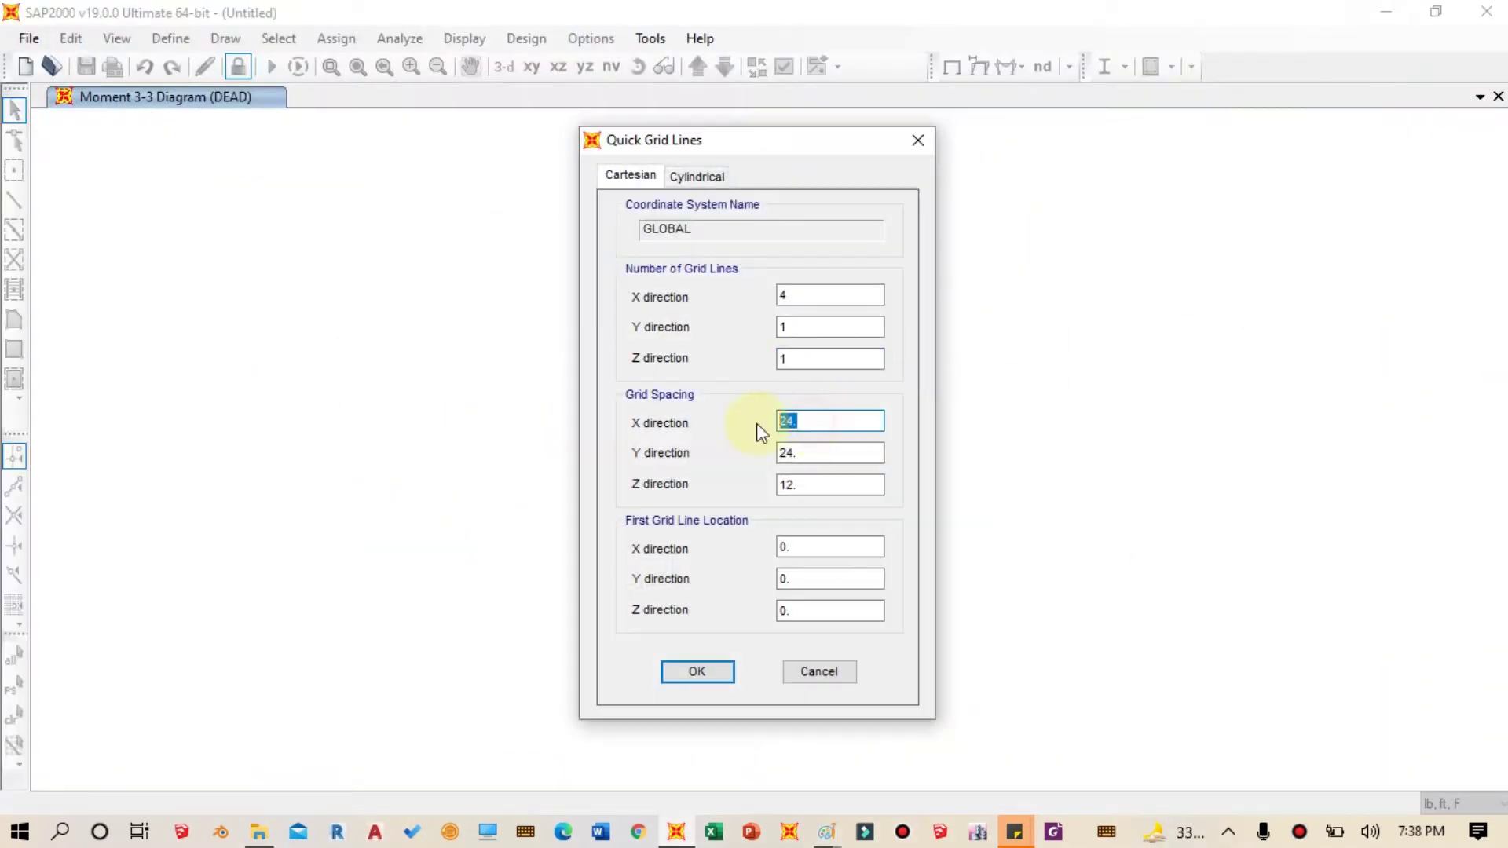
click(707, 677)
click(528, 451)
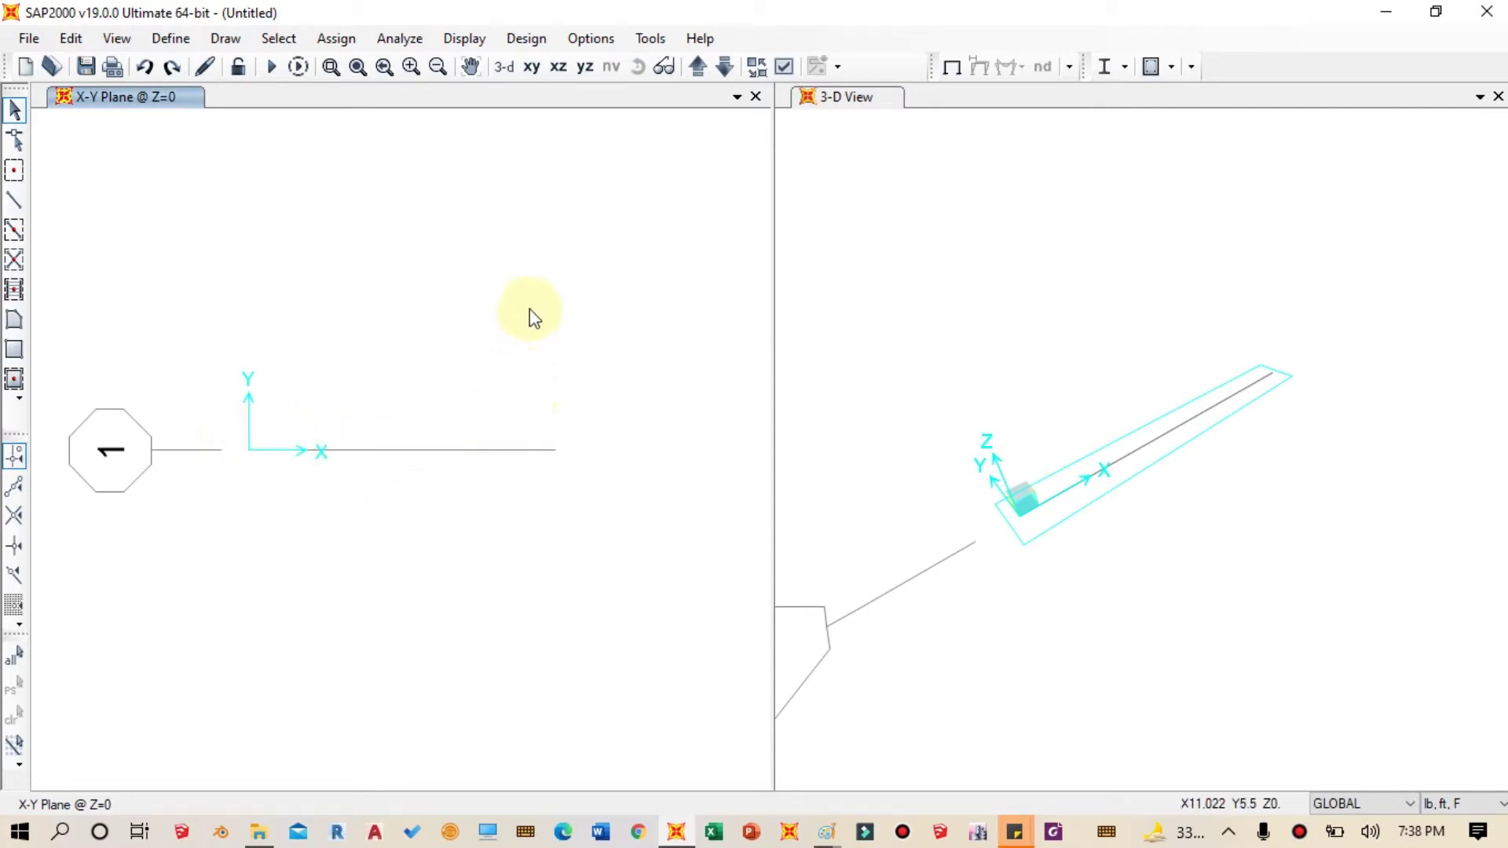
click(559, 74)
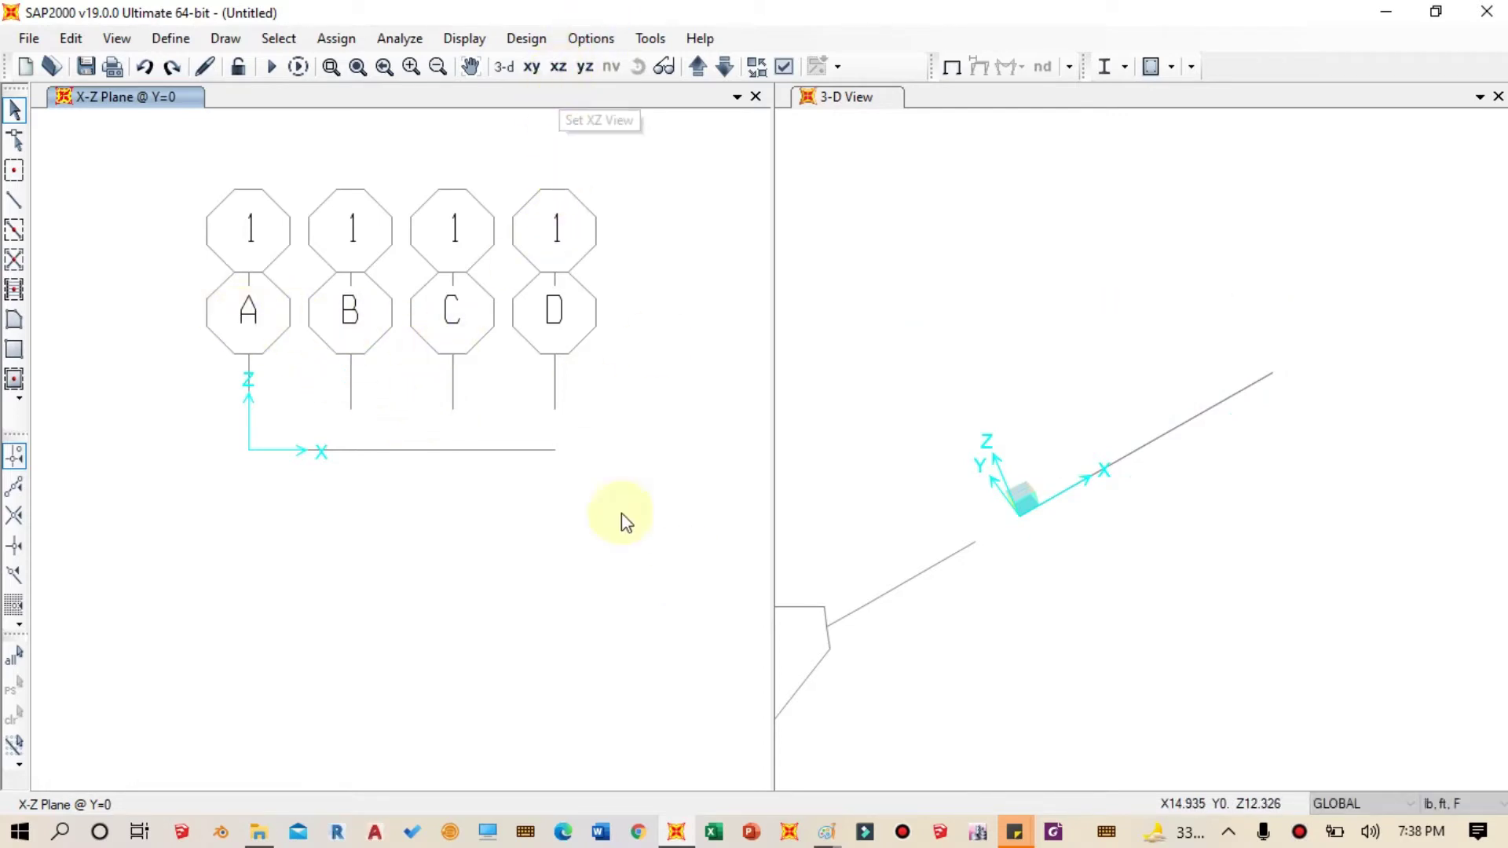
Step: Undo all the orange pencil marks on the beam diagram in Paint and return to SAP2000
mouse_move(829, 829)
click(733, 747)
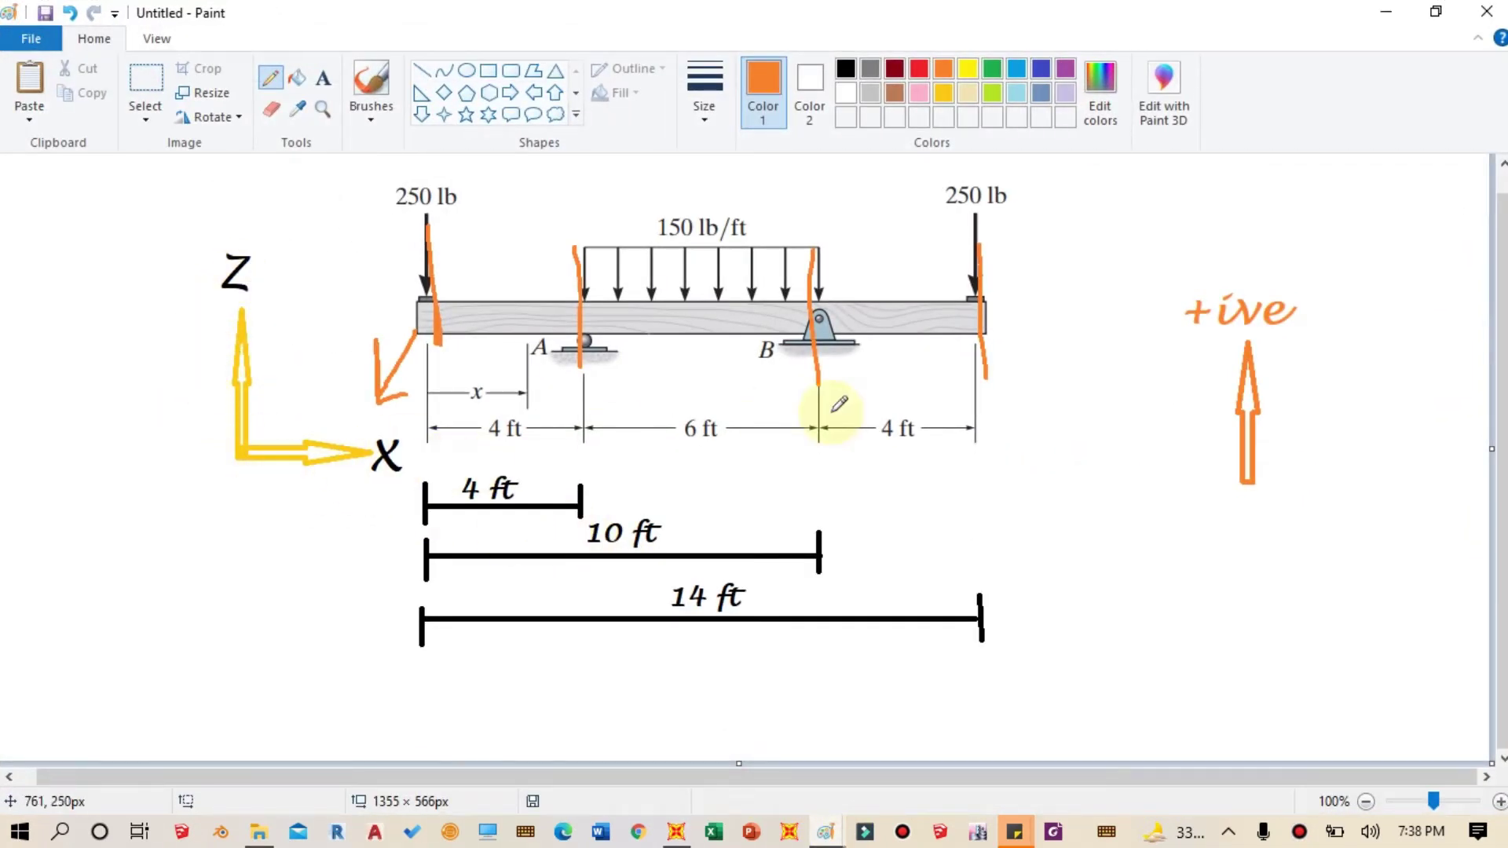
key(ctrl+z)
key(ctrl+z)
key(ctrl+z)
key(ctrl+z)
key(ctrl+z)
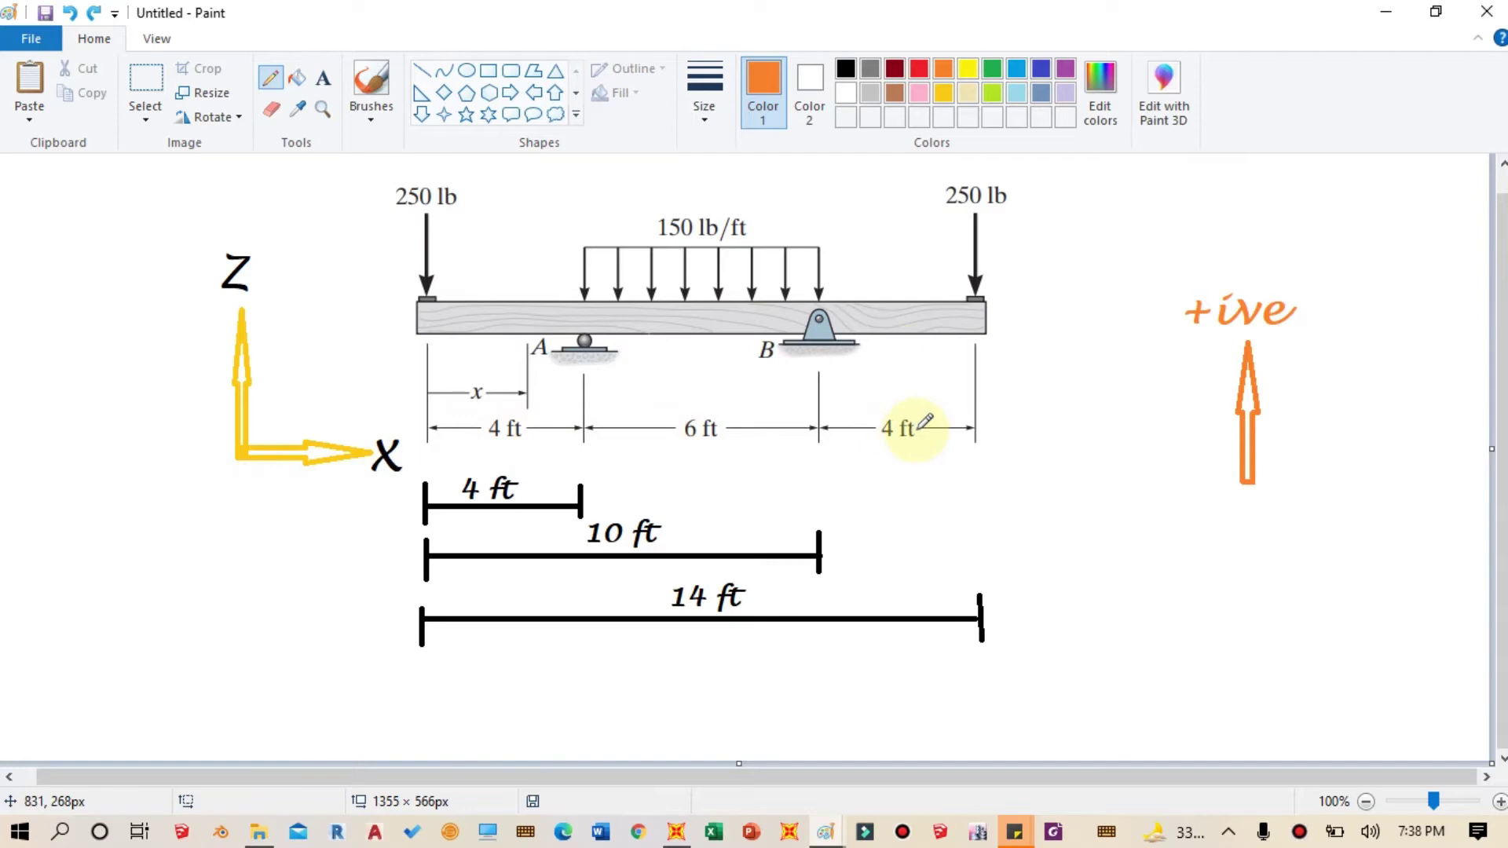
click(1385, 13)
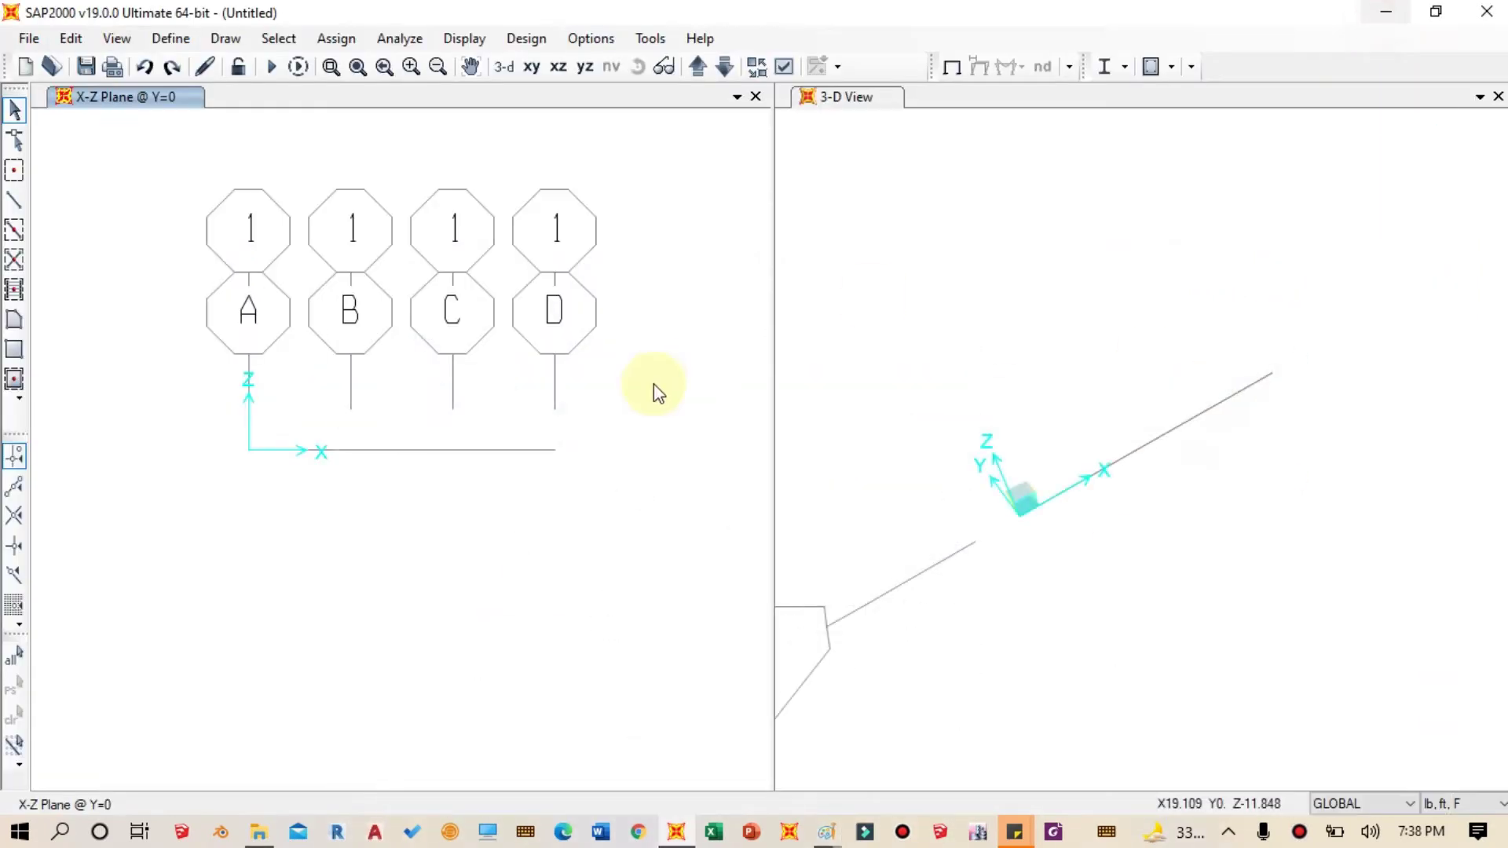
Step: Open the grid data of the GLOBAL coordinate system for editing
right_click(469, 464)
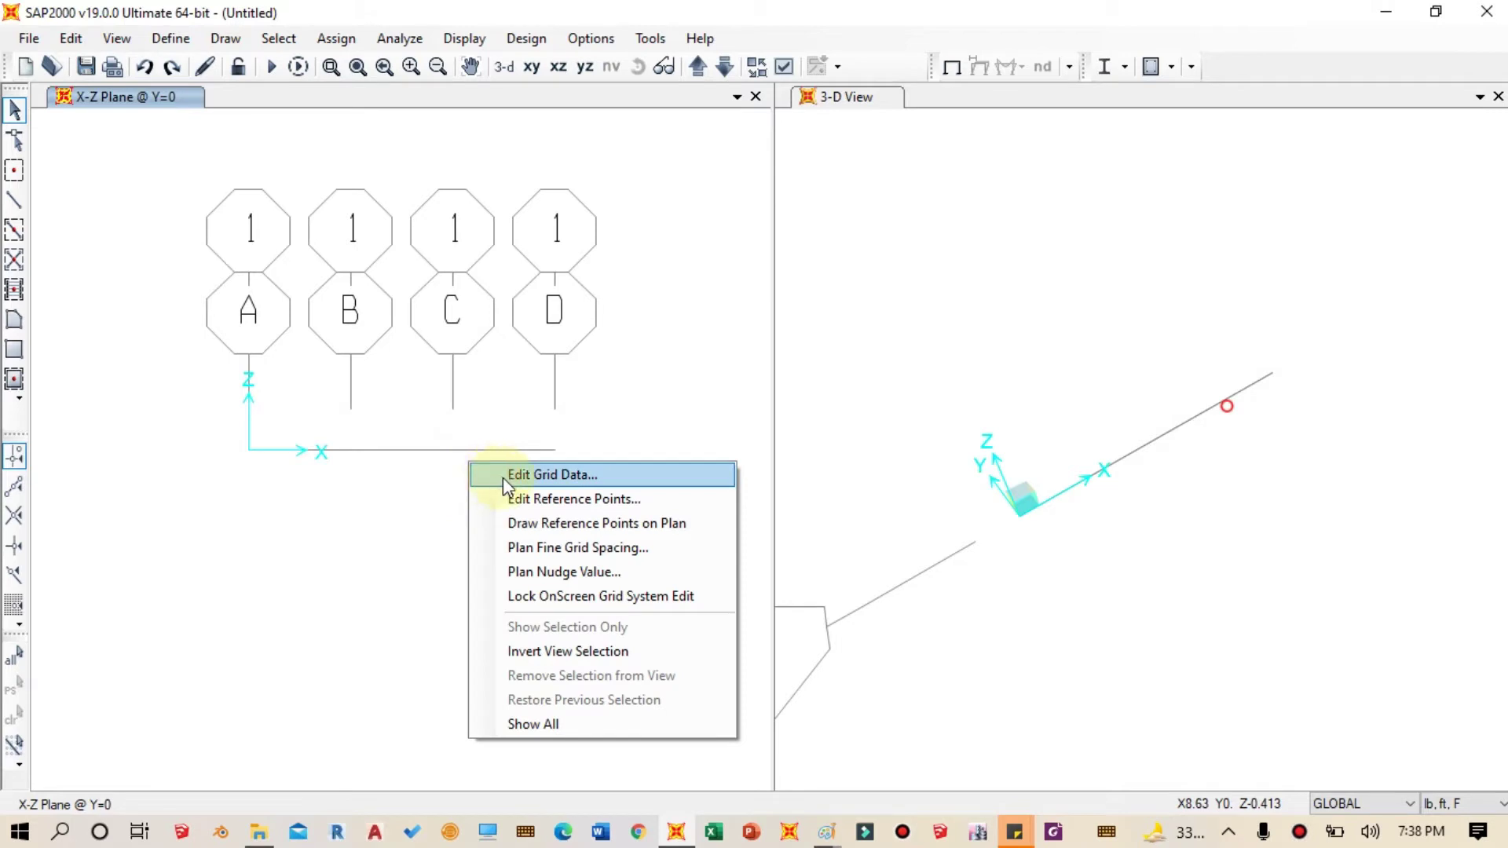
click(501, 476)
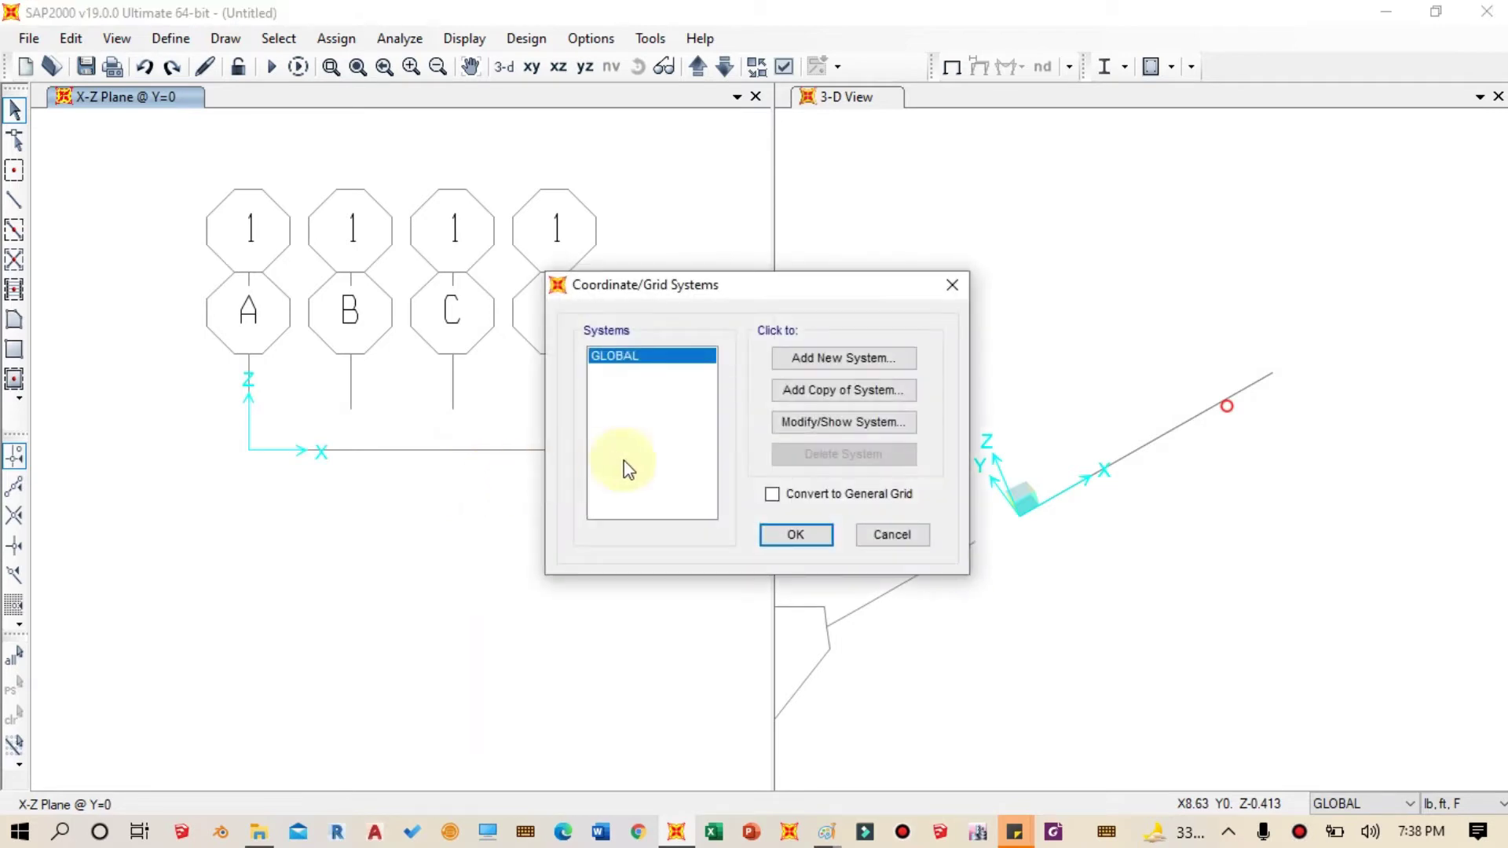
click(799, 433)
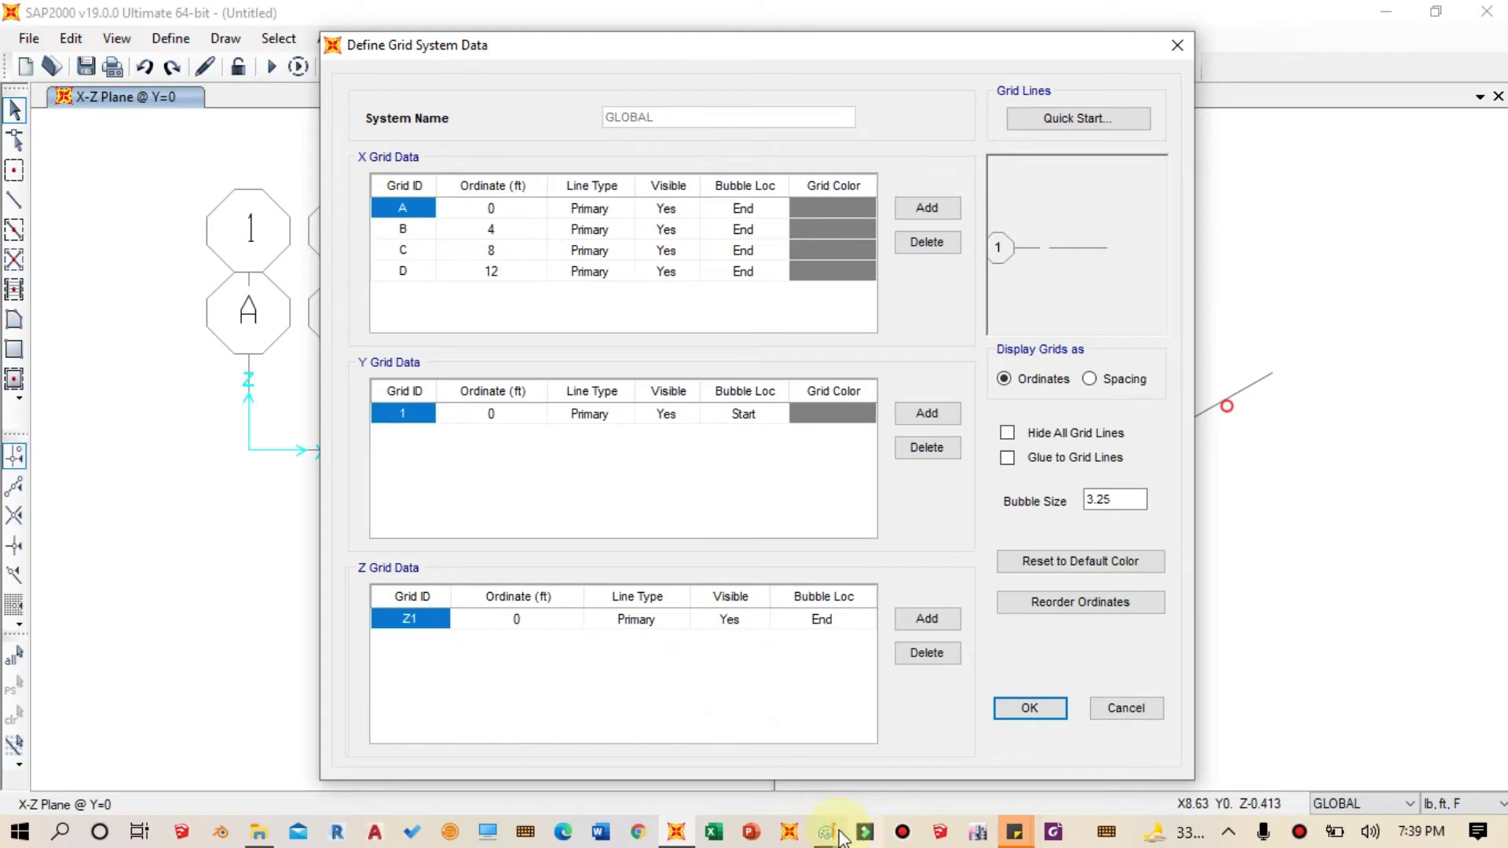
Step: Consult the beam diagram in Paint for the distances from the beam's left end, and return to SAP2000
mouse_move(825, 832)
click(758, 729)
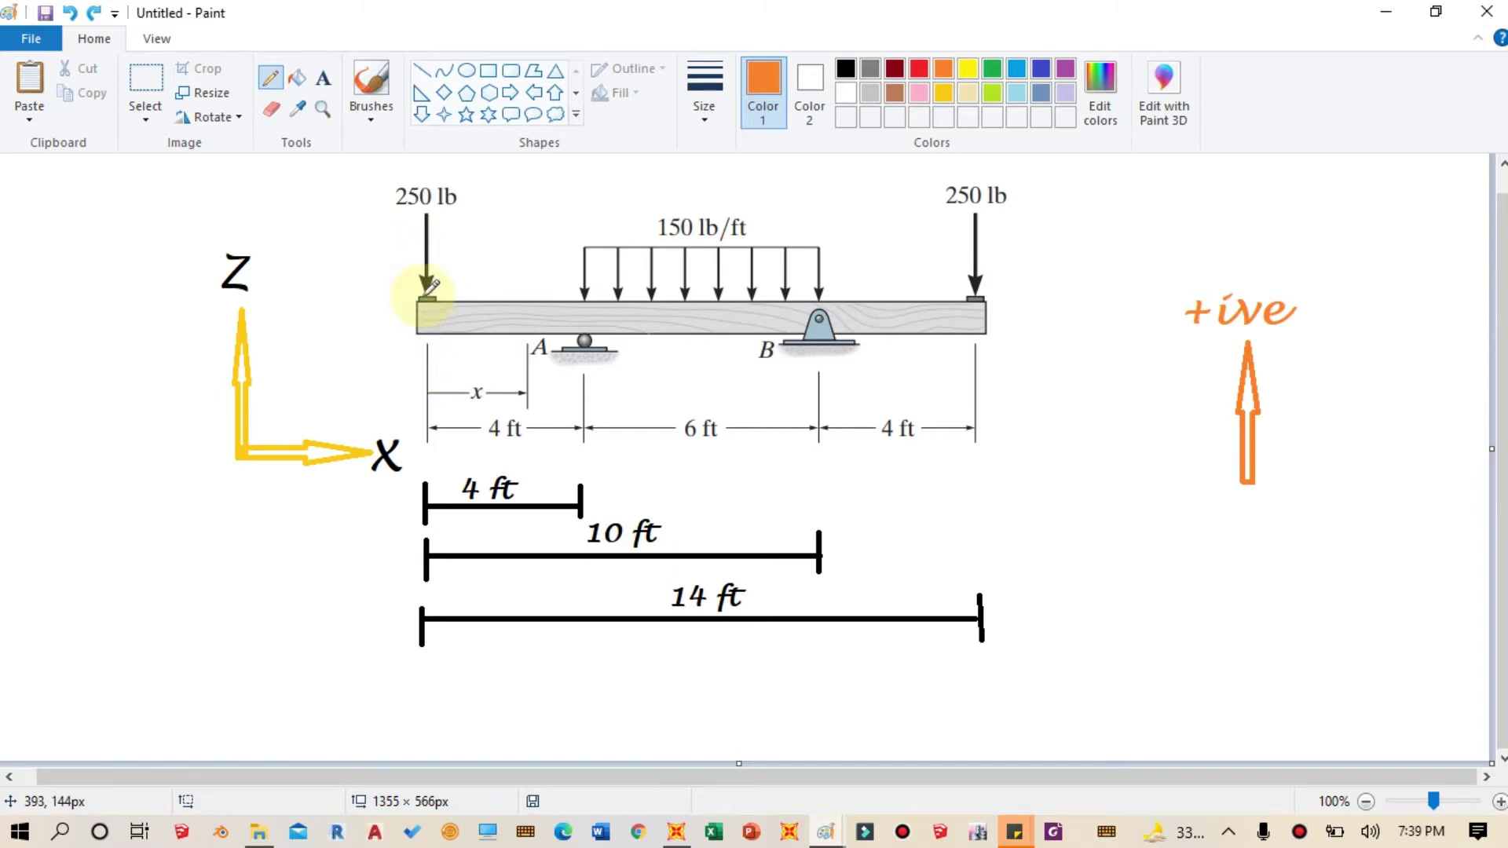
click(1385, 9)
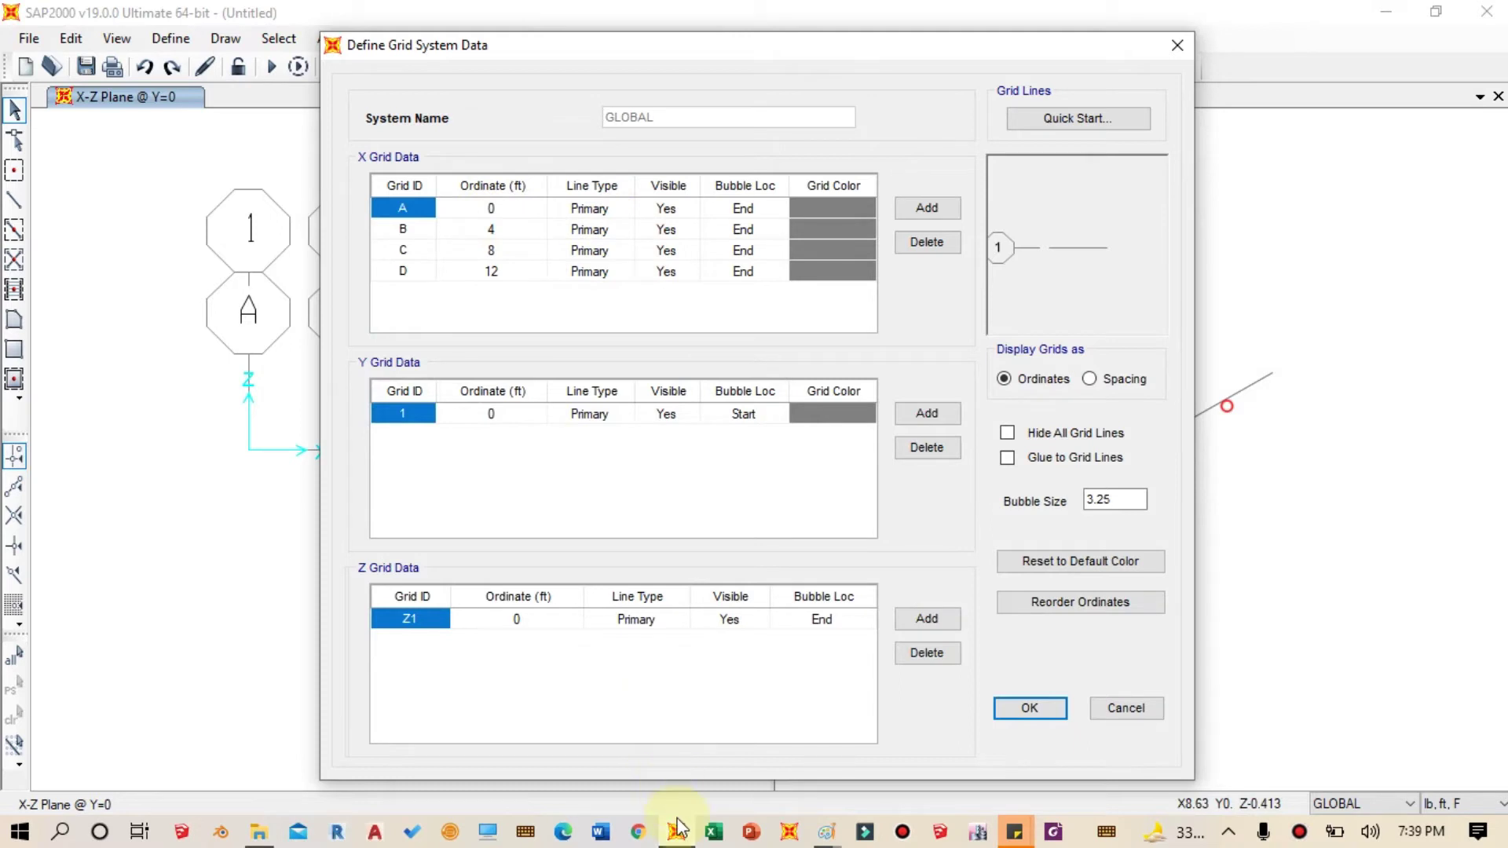
mouse_move(677, 825)
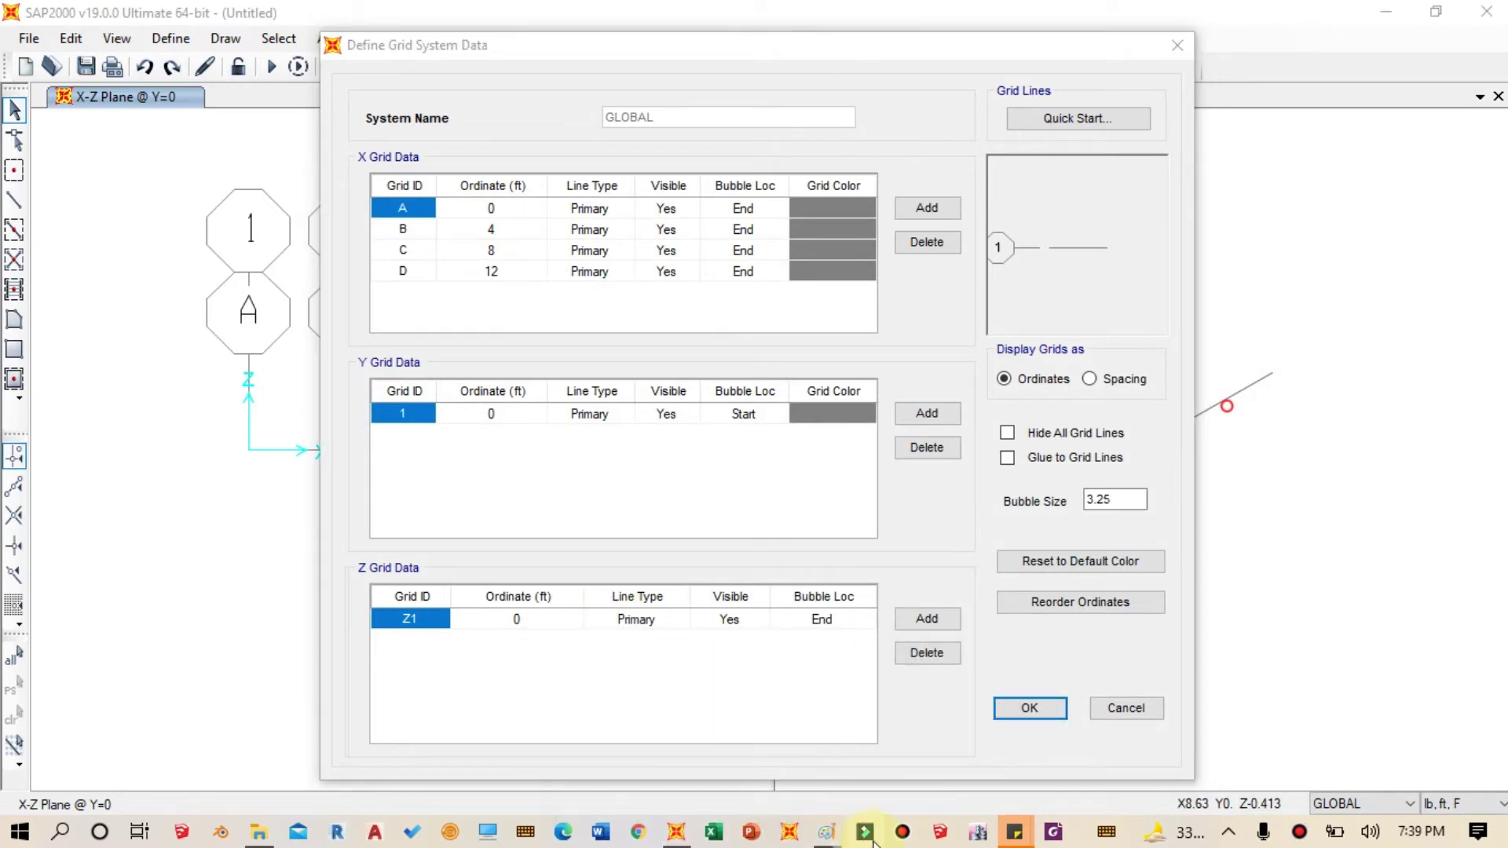
mouse_move(827, 833)
click(727, 726)
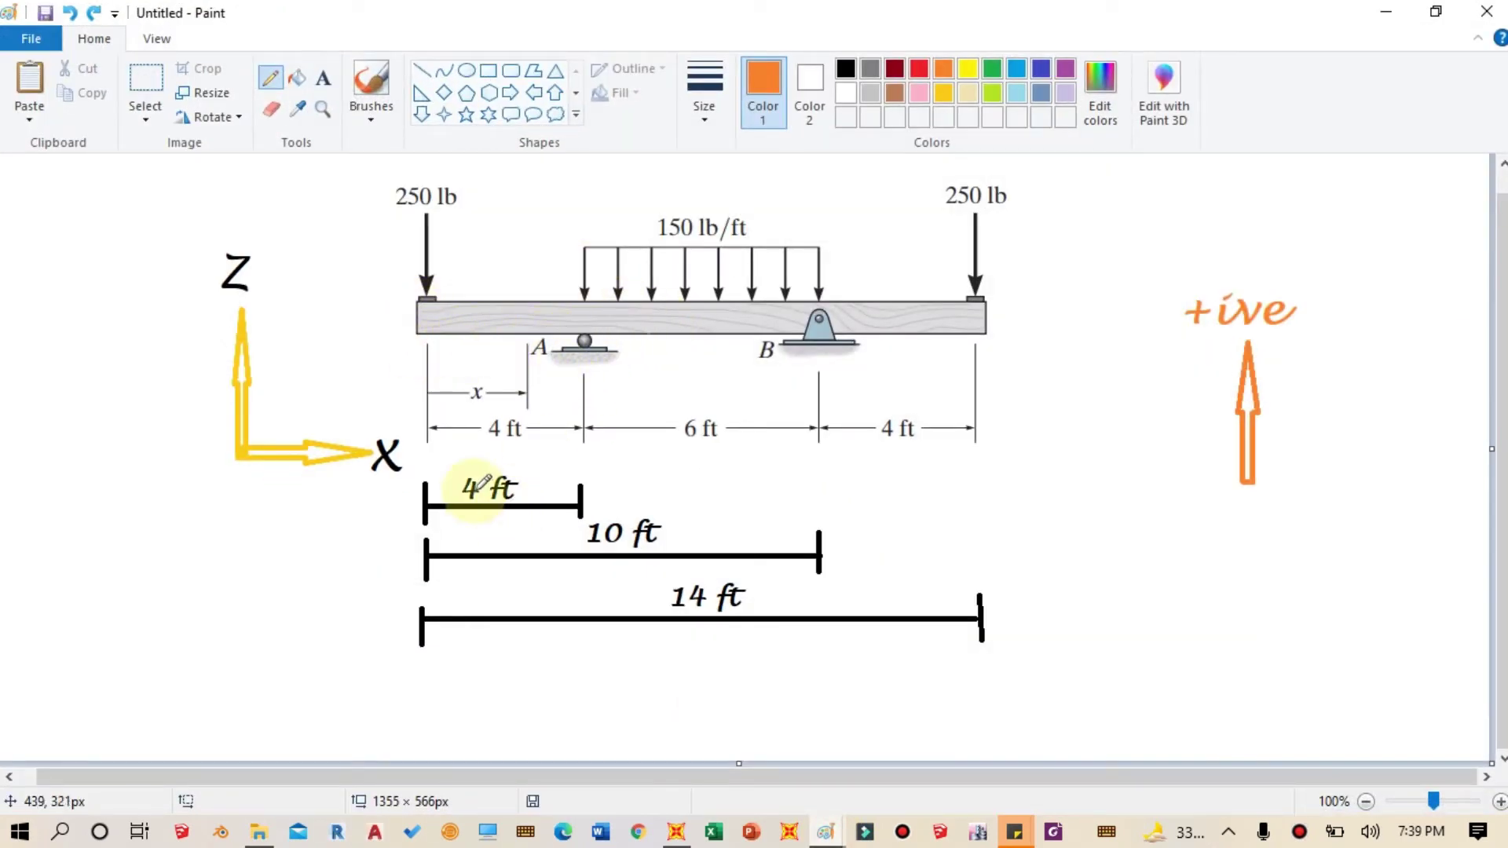
click(676, 831)
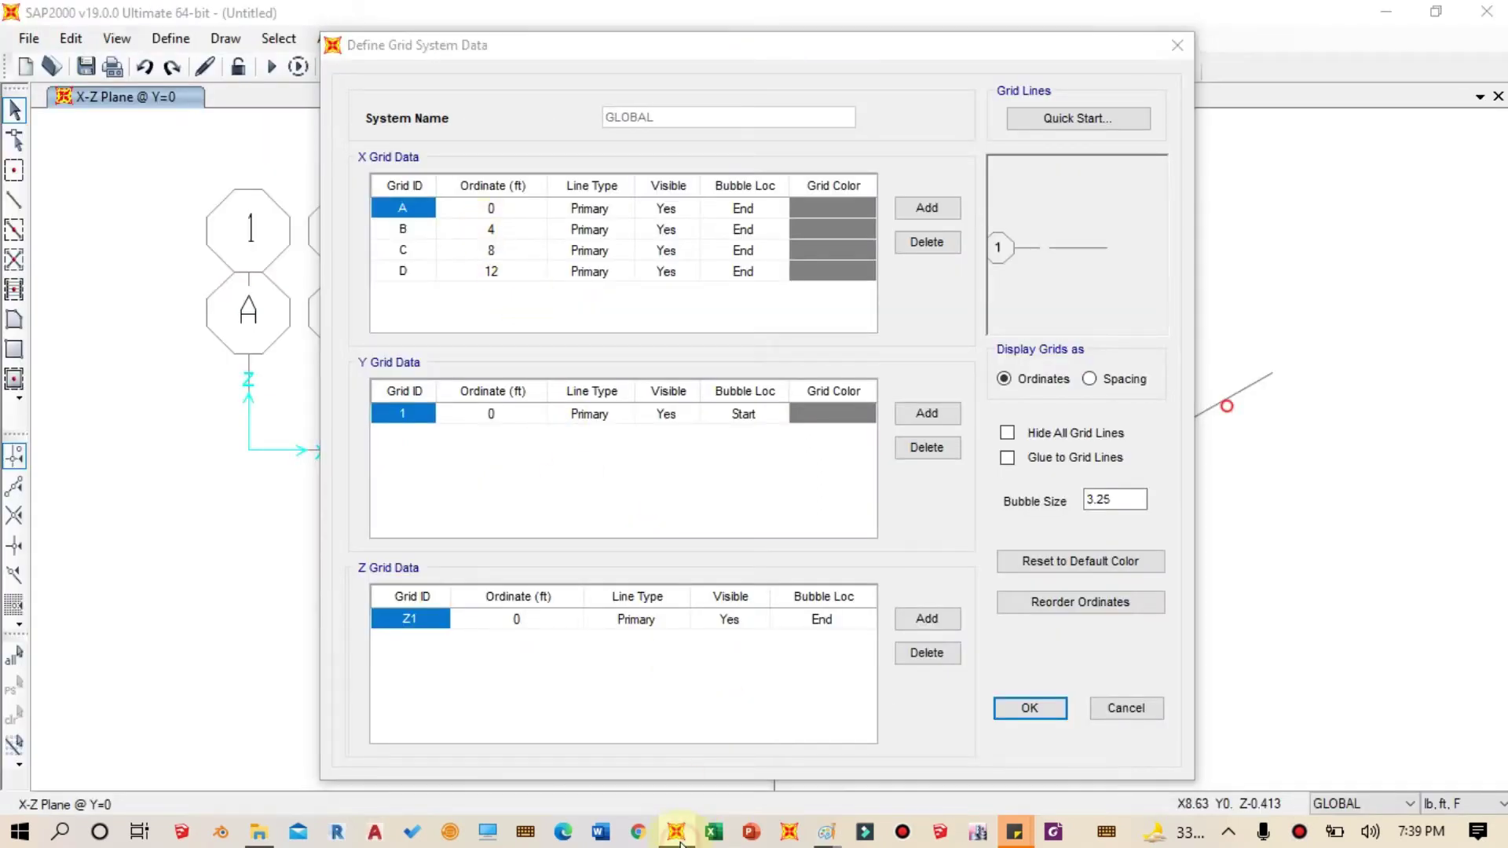
Step: Check the distance to support B in the Paint diagram and set the X ordinate of grid line C to 10 ft
mouse_move(826, 831)
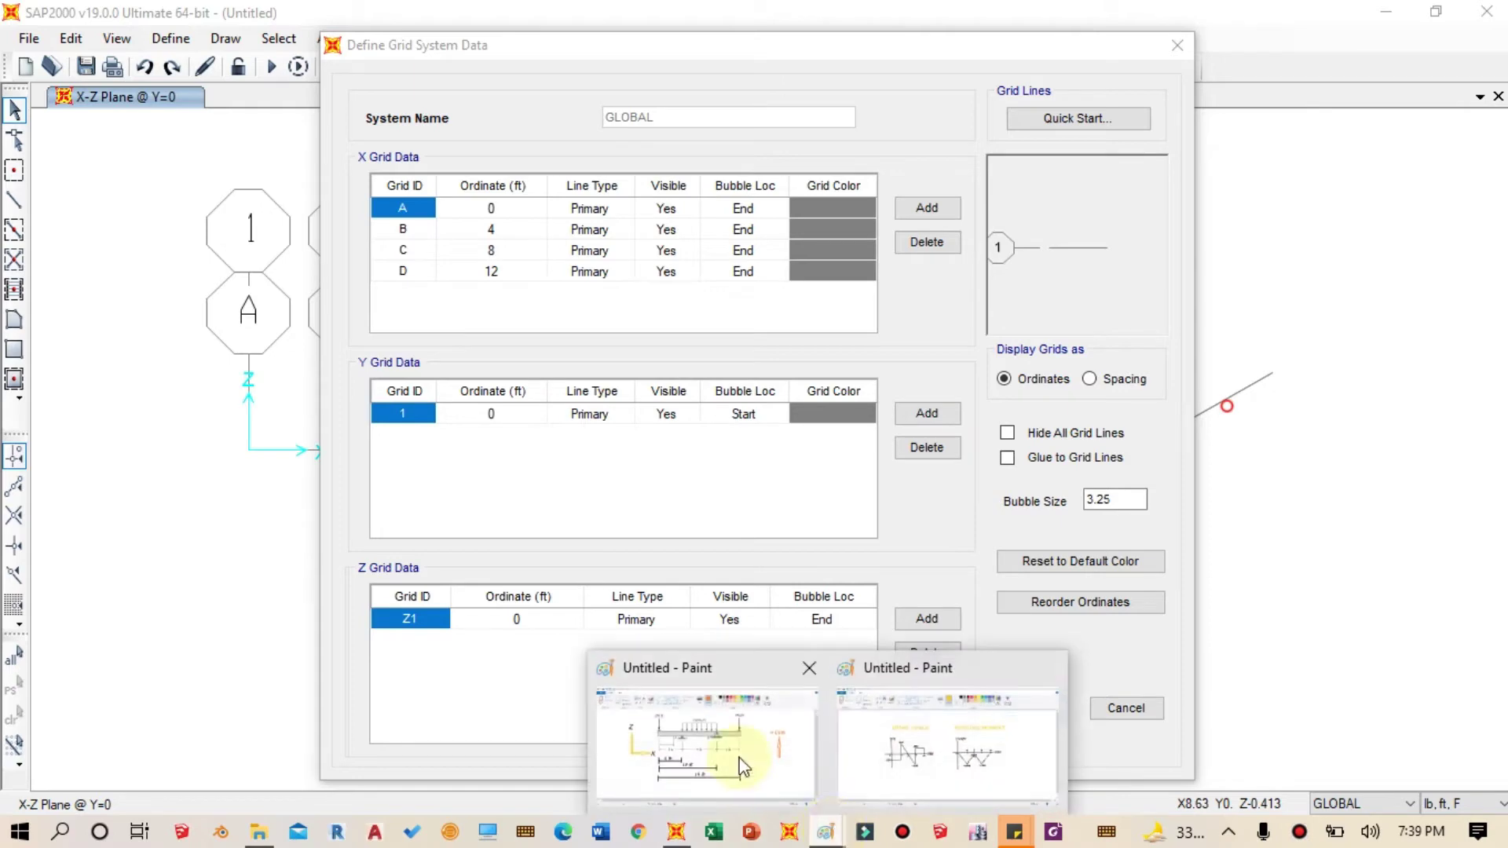
click(741, 767)
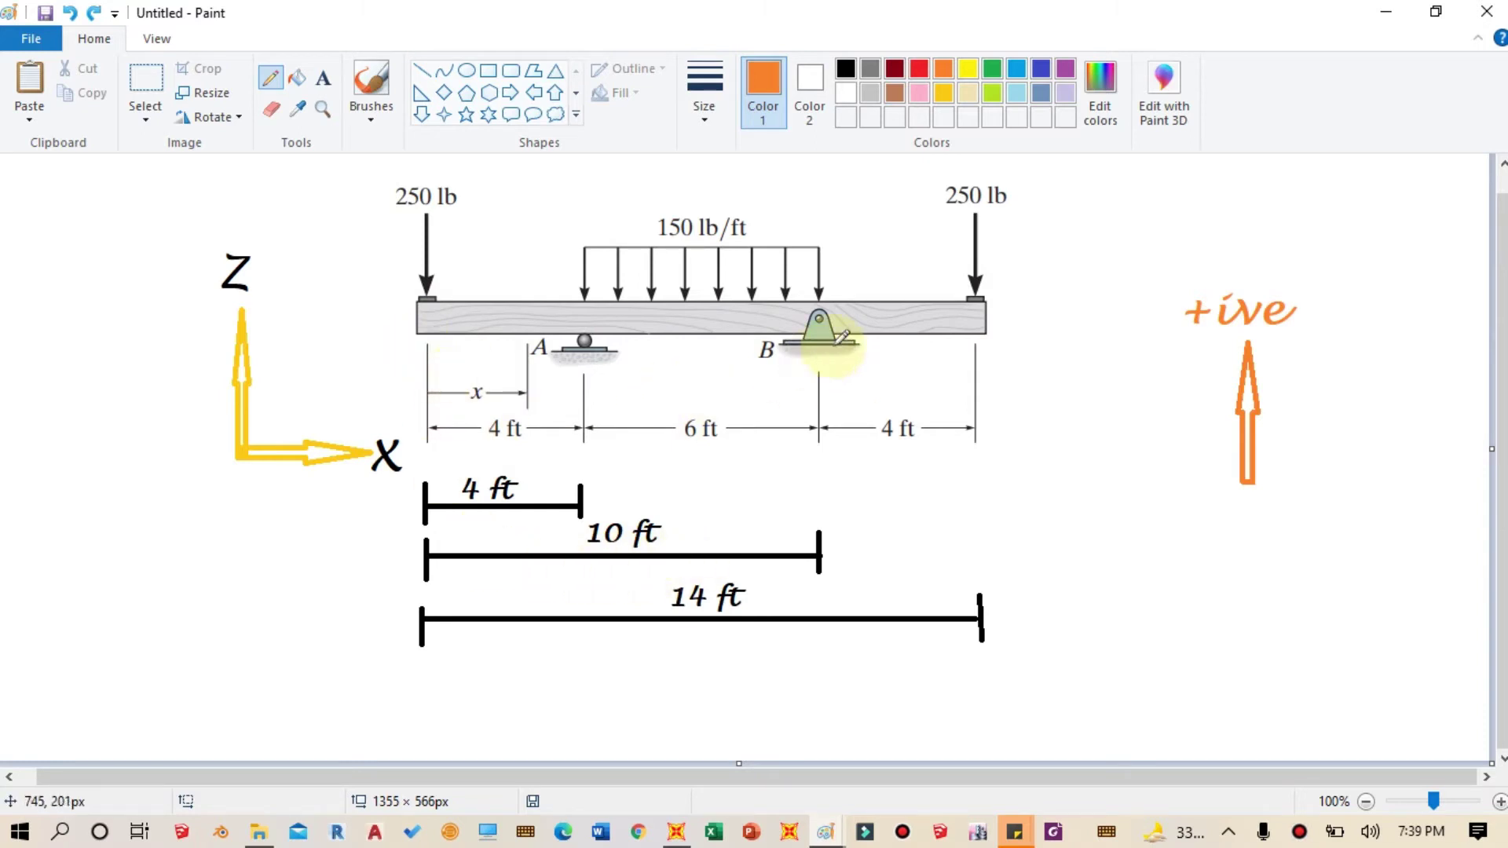
click(1384, 12)
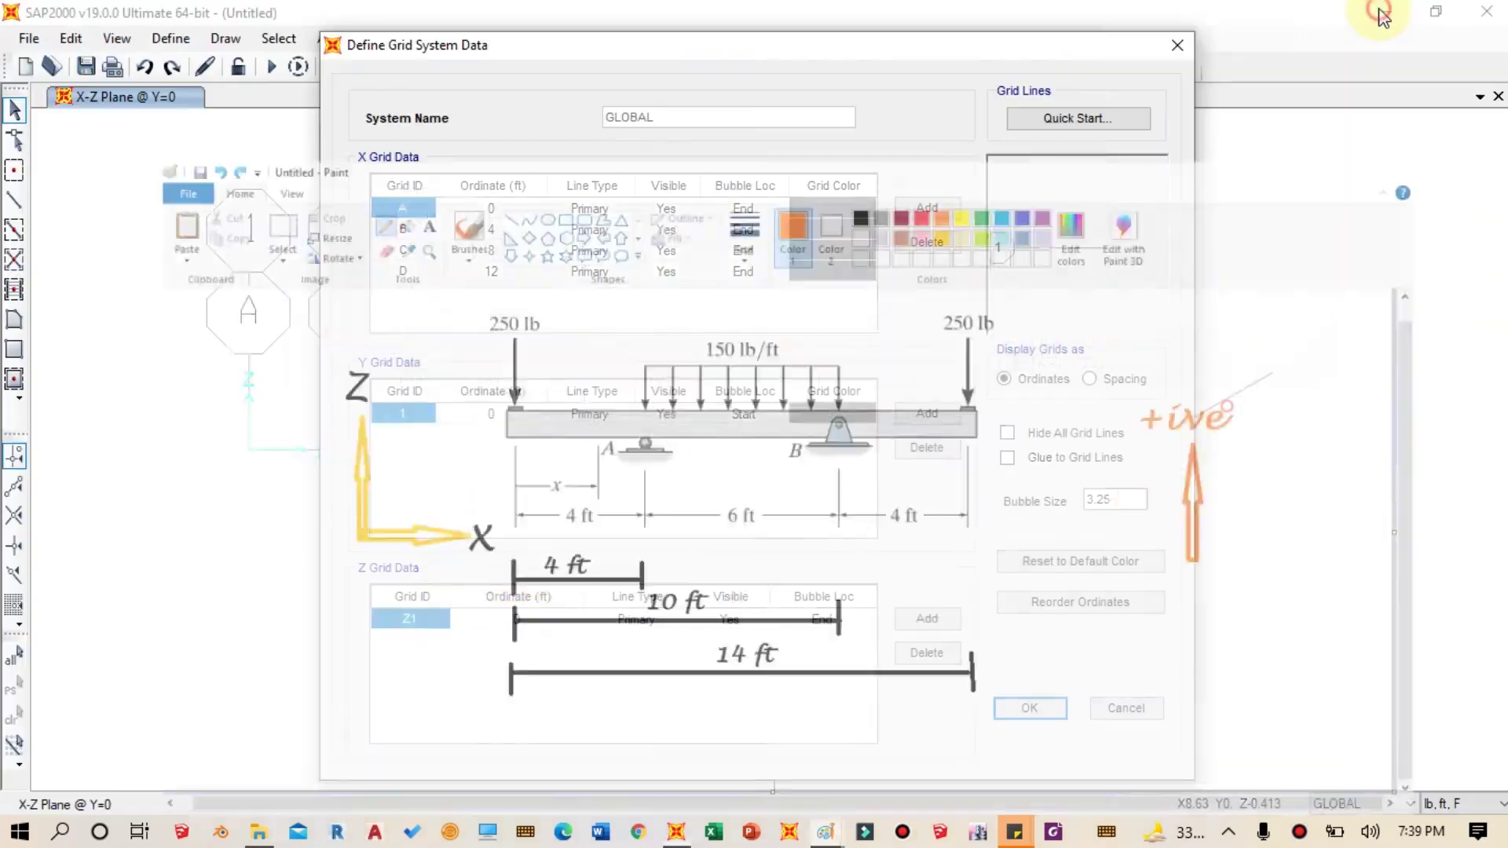
click(487, 249)
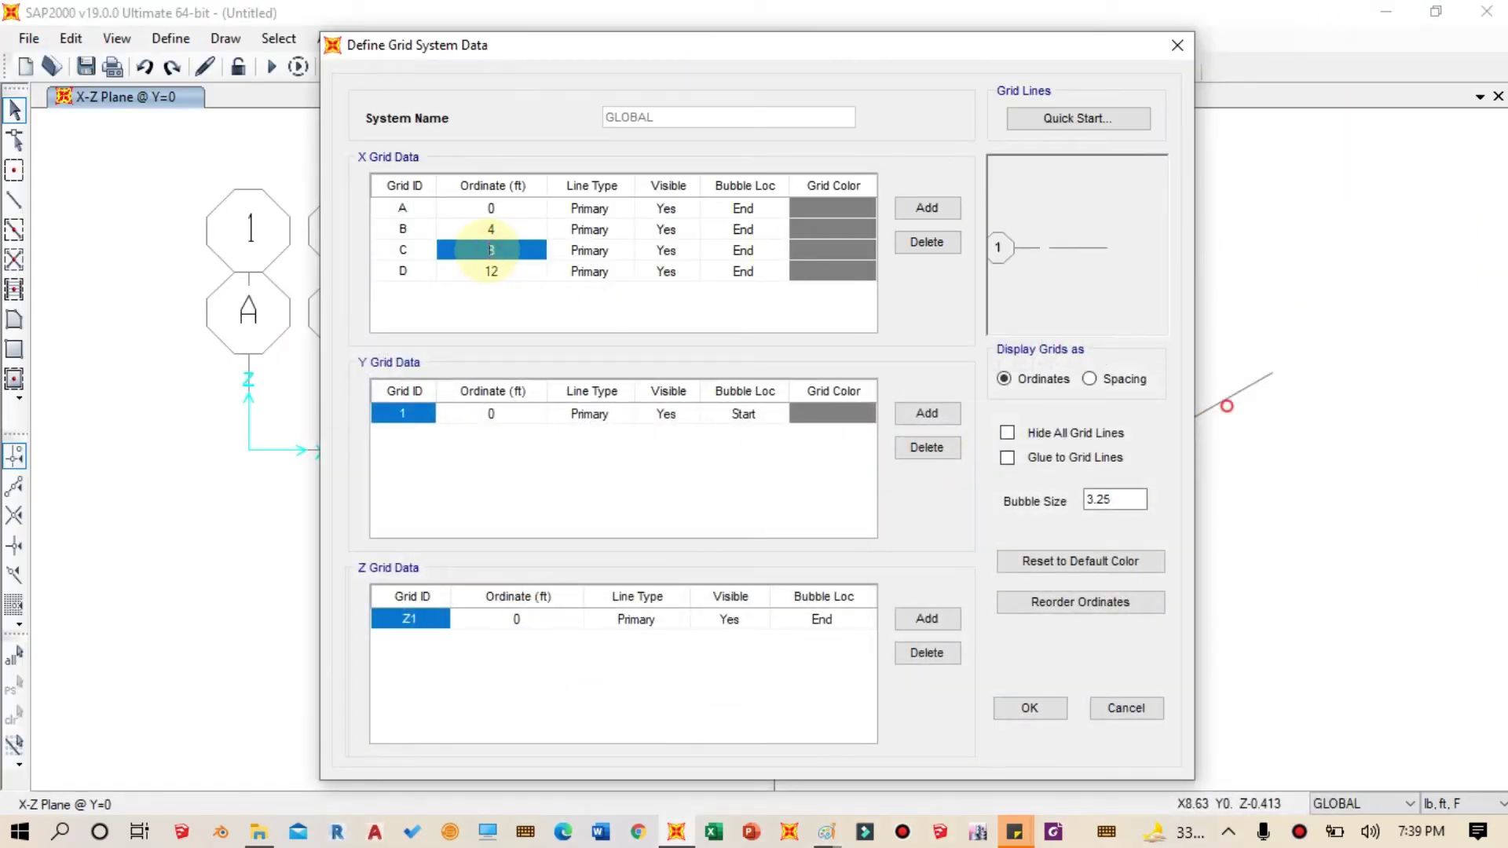
text(10)
Step: Switch to Paint and mark both supports and both beam ends with orange vertical strokes on the diagram
click(495, 271)
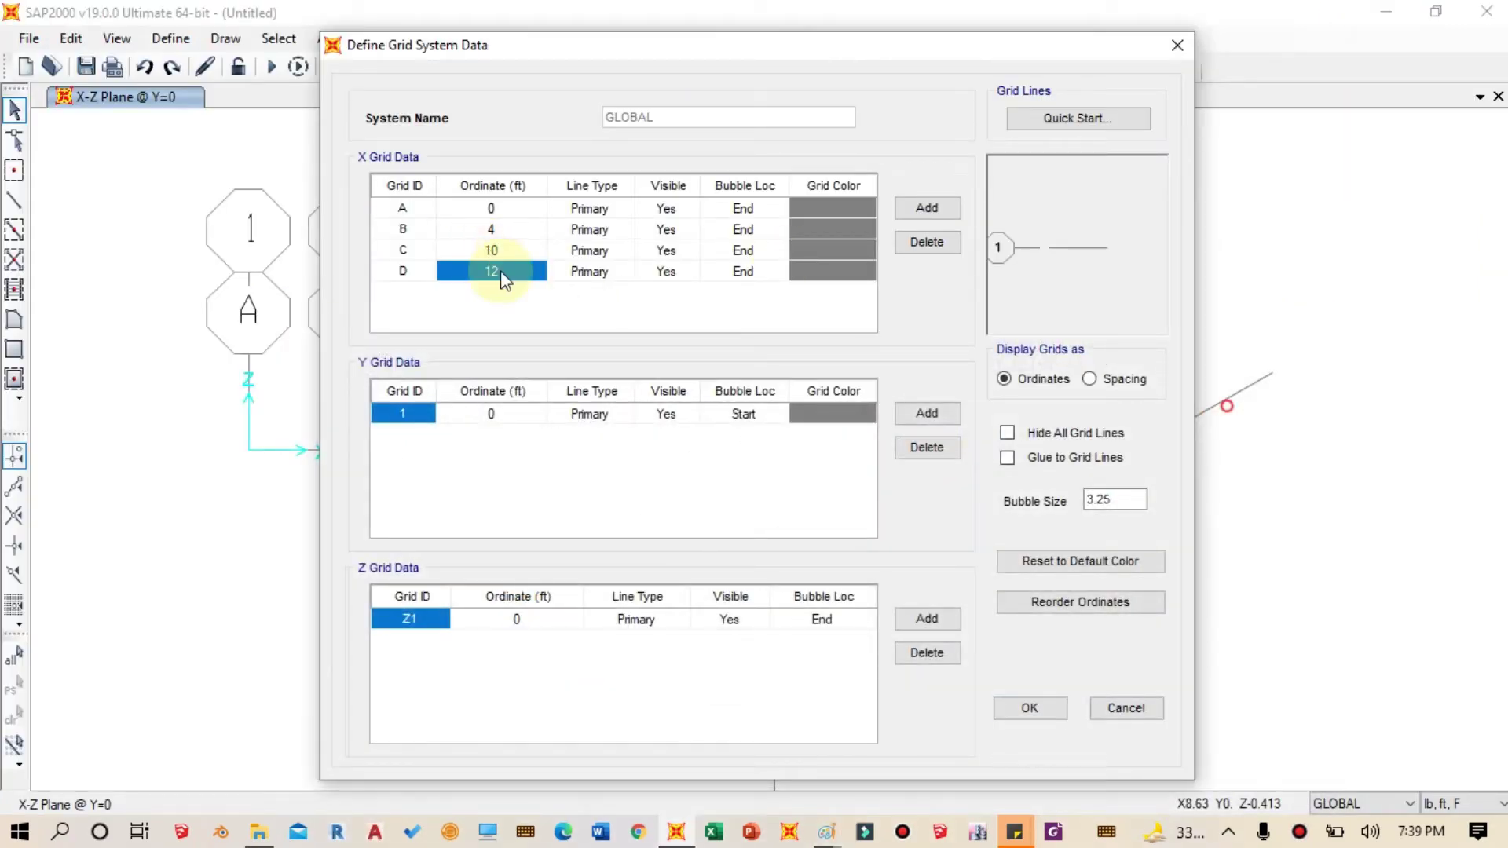
mouse_move(678, 837)
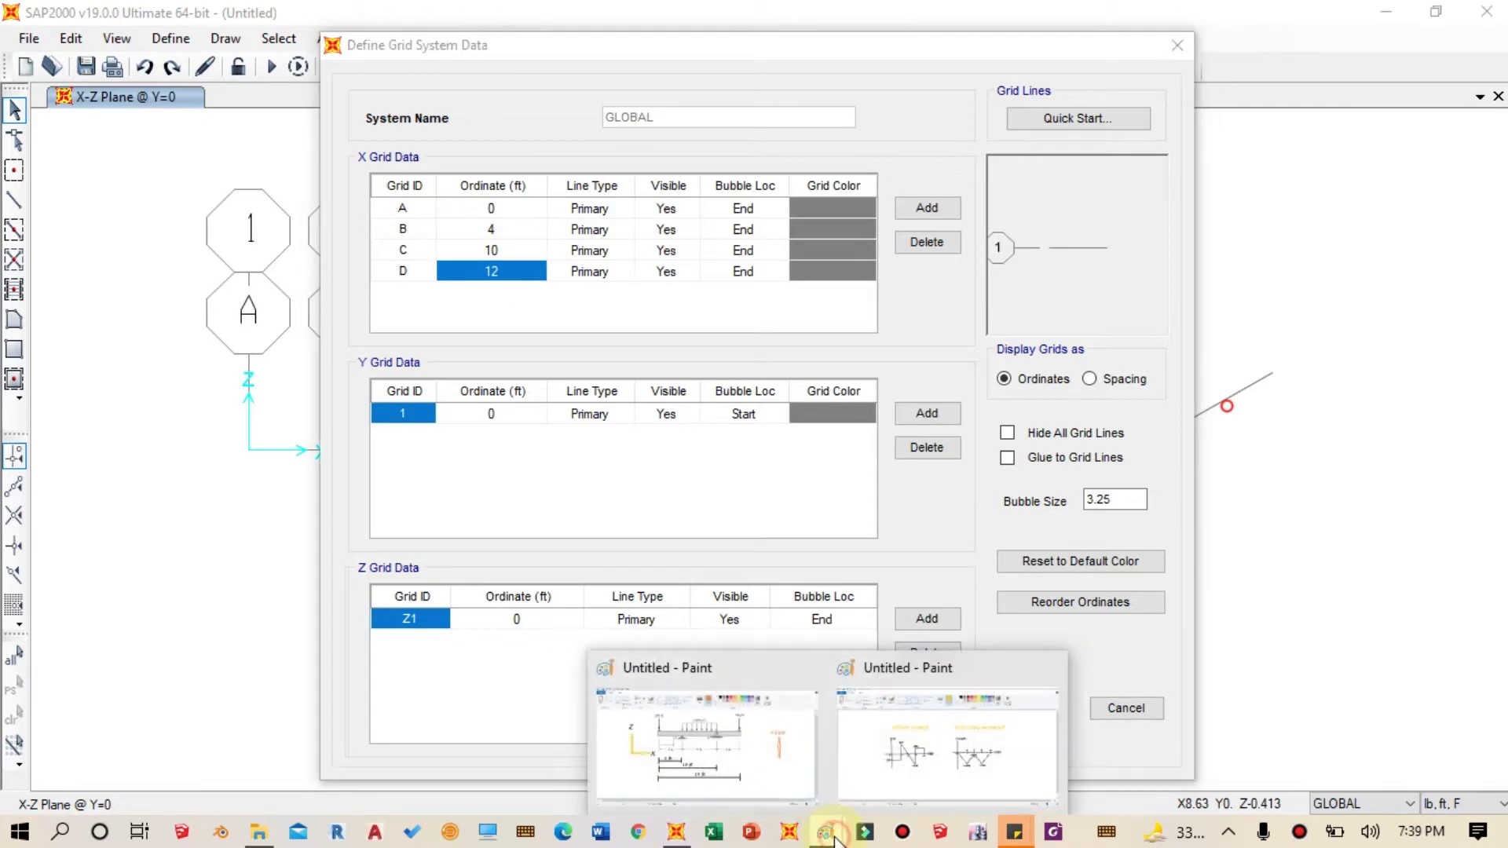
key(alt+Tab)
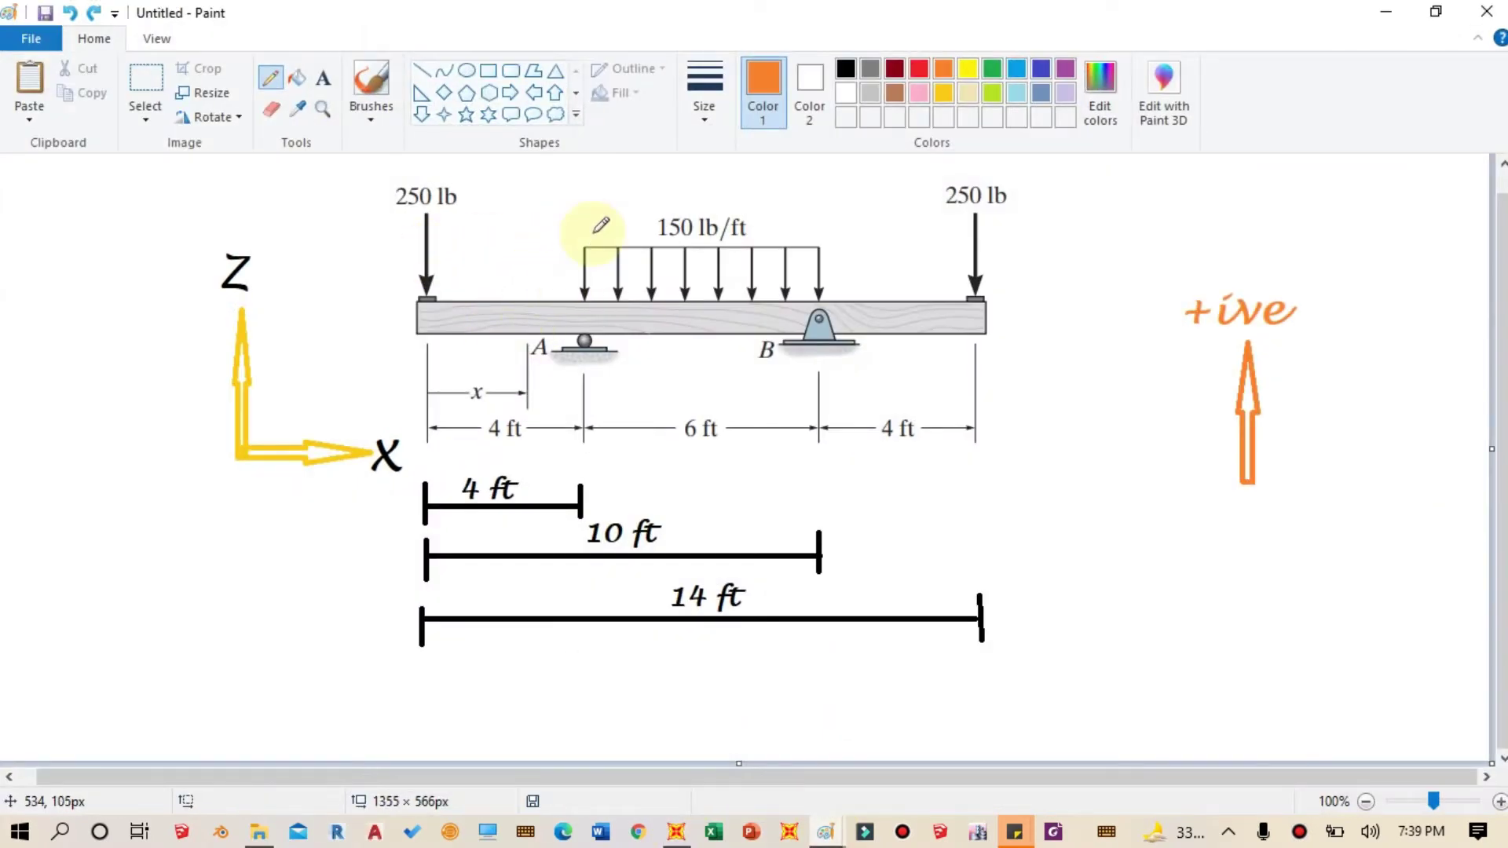
drag(821, 237, 832, 337)
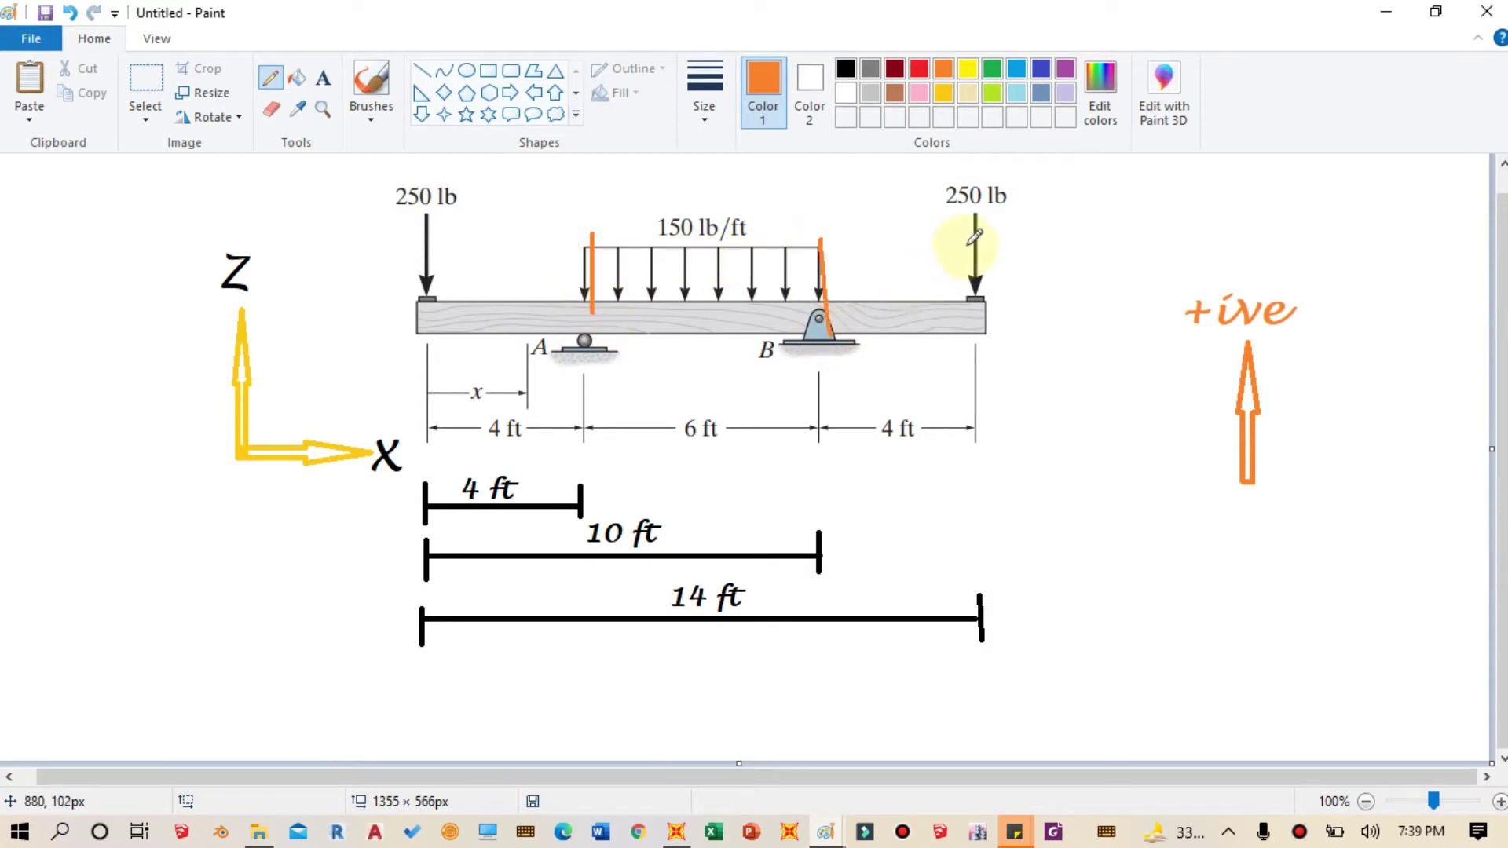
drag(968, 245, 979, 376)
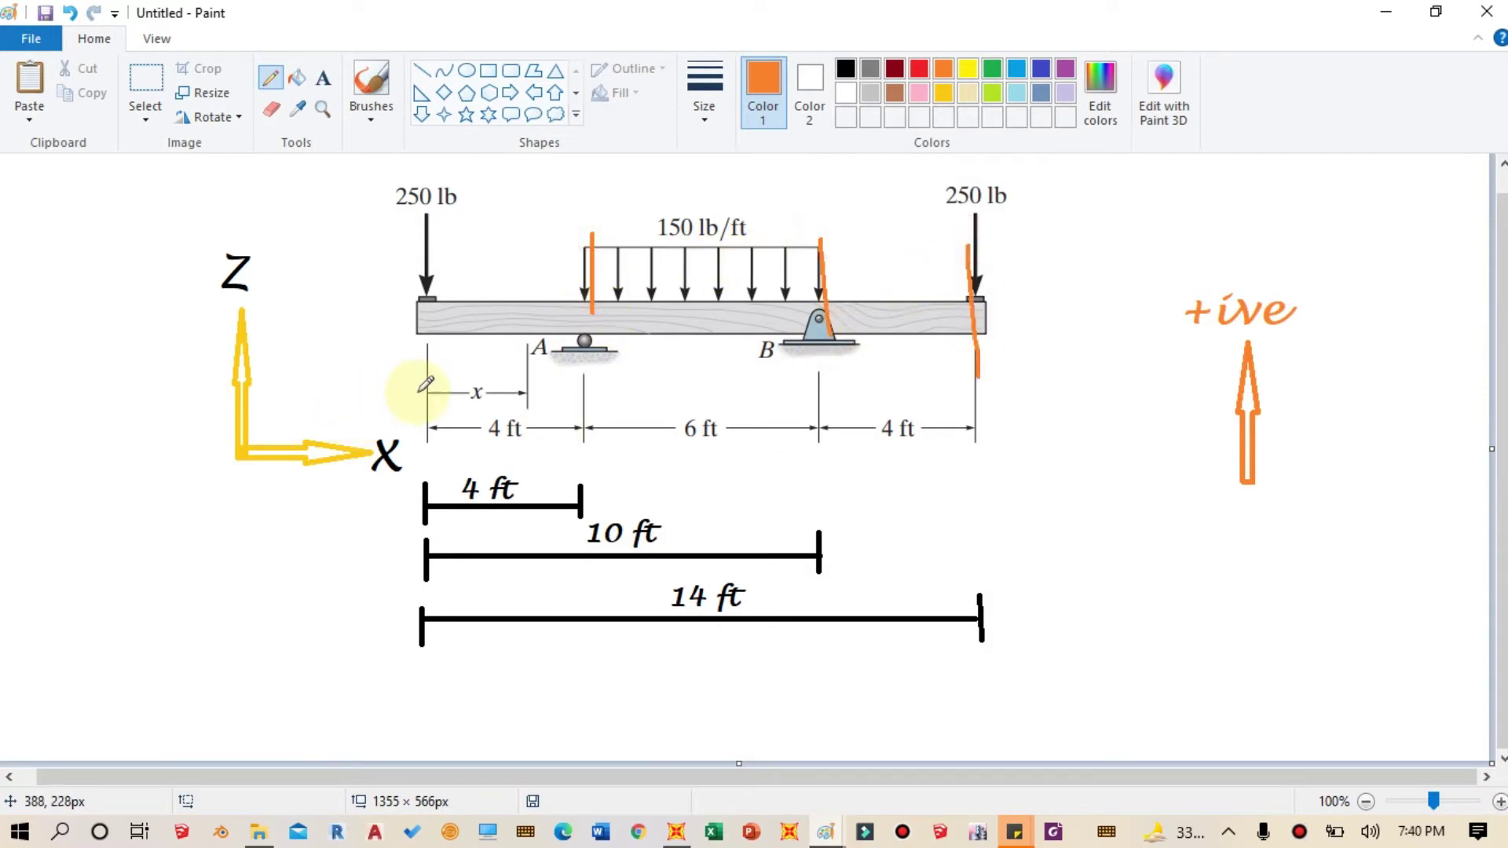
drag(432, 410, 431, 505)
drag(974, 412, 979, 485)
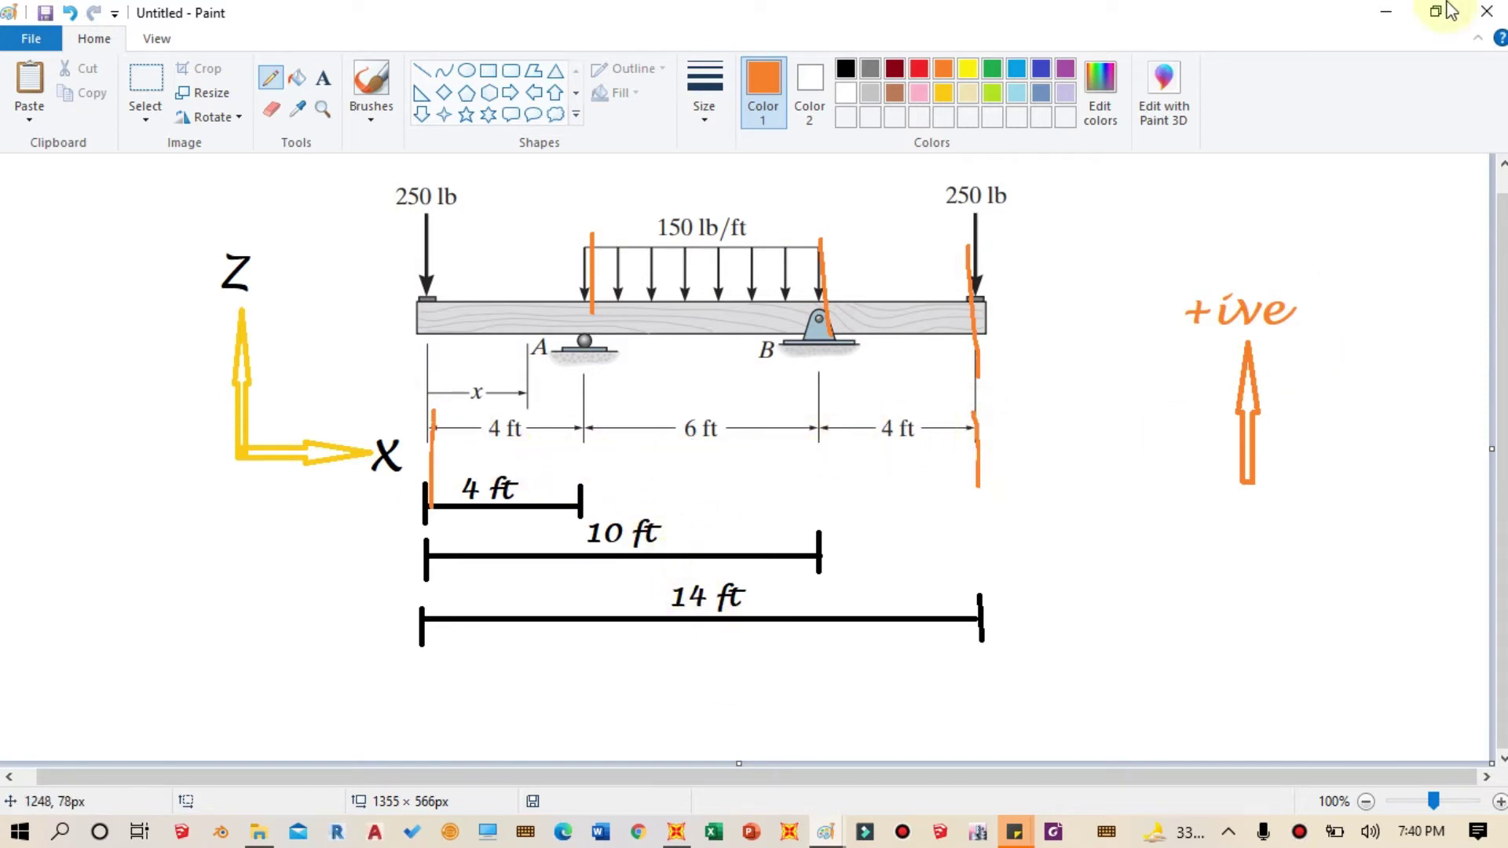
Step: Return to SAP2000 and set the X ordinate of grid line D to 14 ft
click(1384, 10)
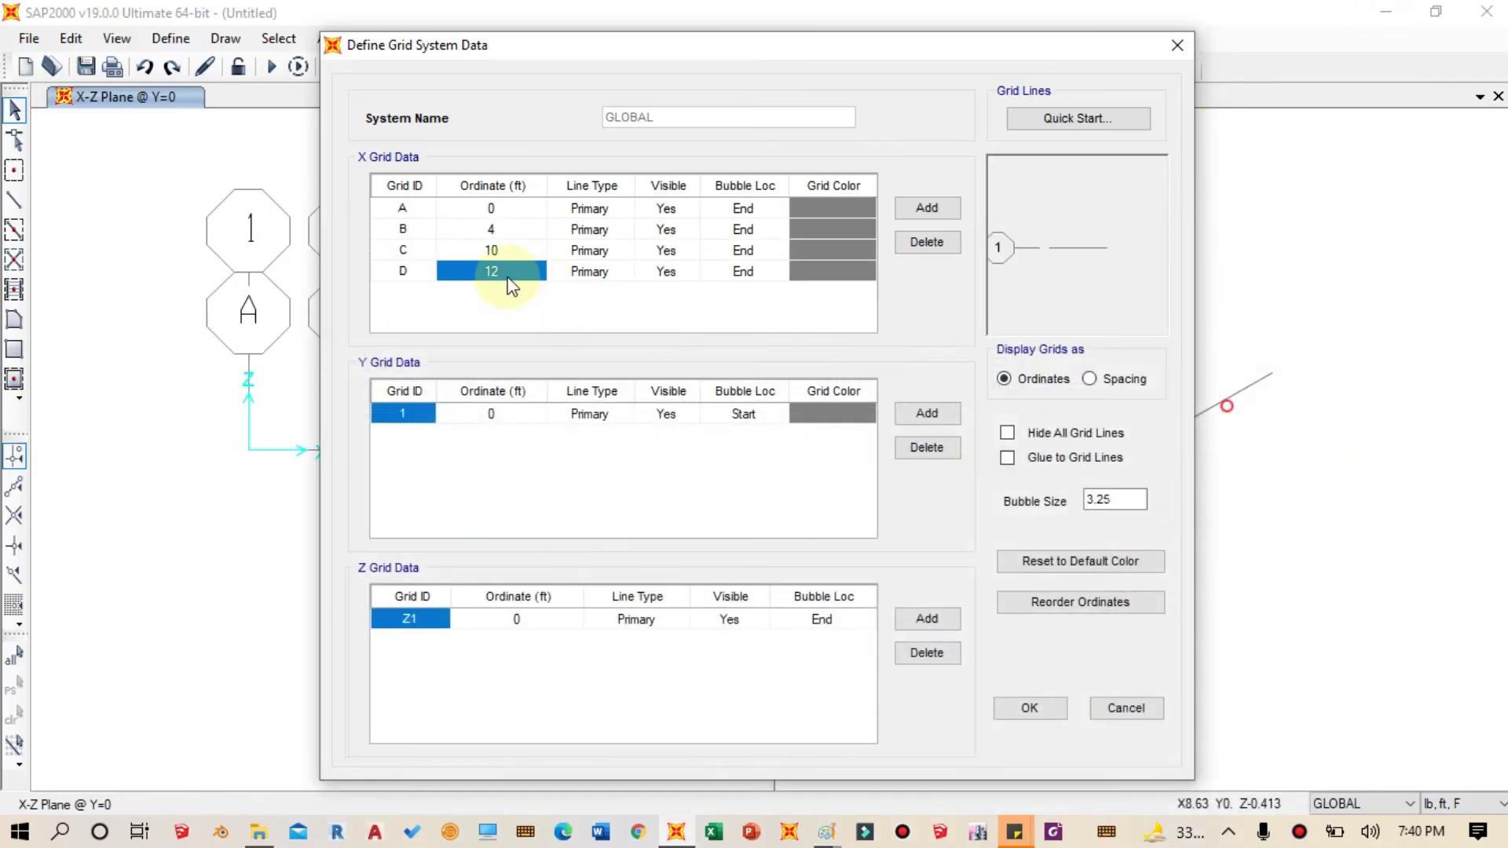
text(14)
key(Return)
Step: Outline the 4 ft overhang and the 6 ft span between the supports with orange strokes in Paint
click(825, 831)
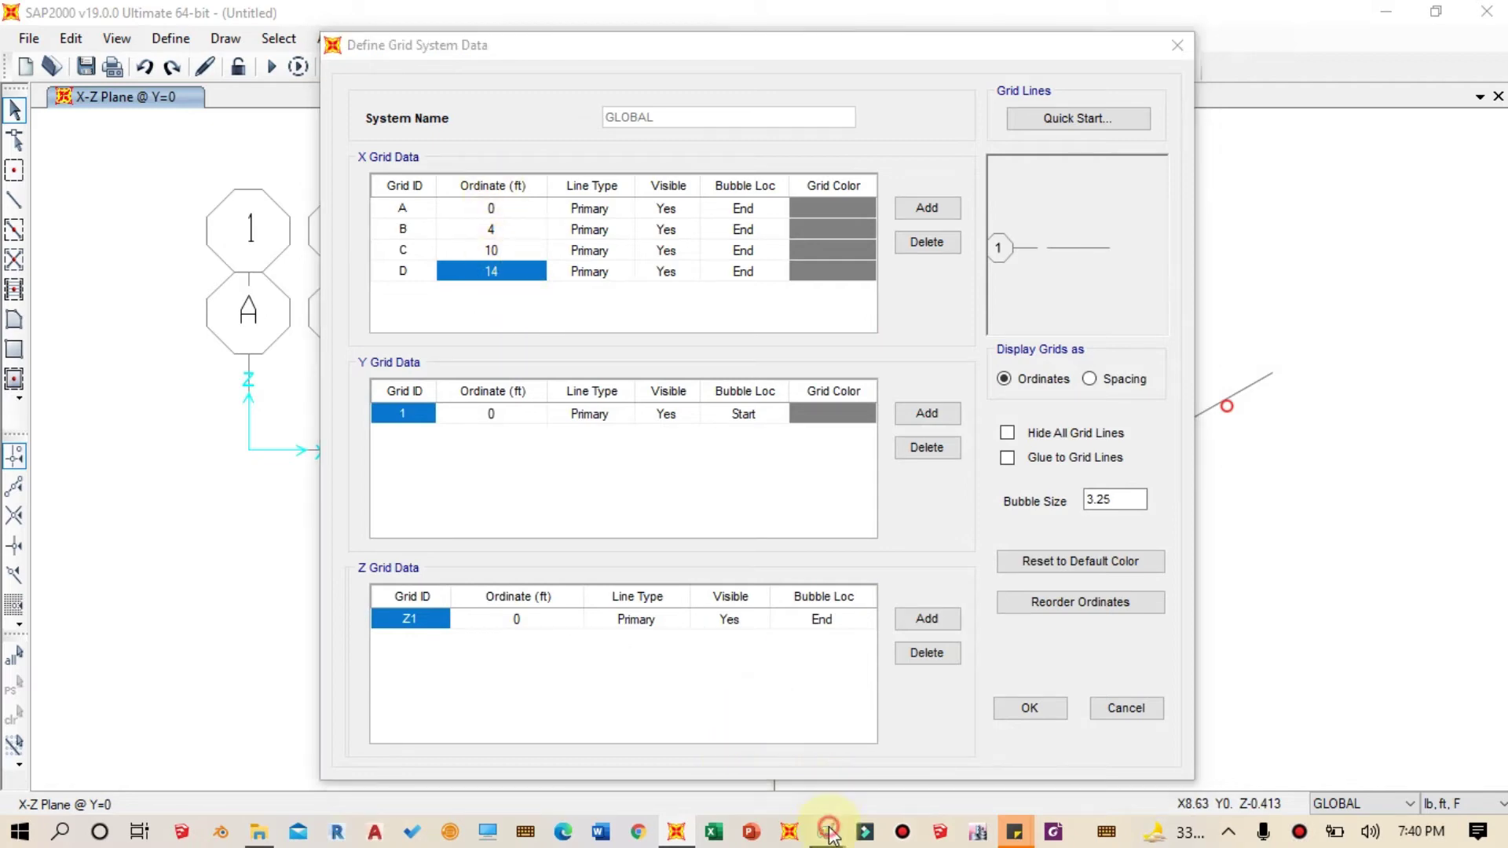
click(731, 777)
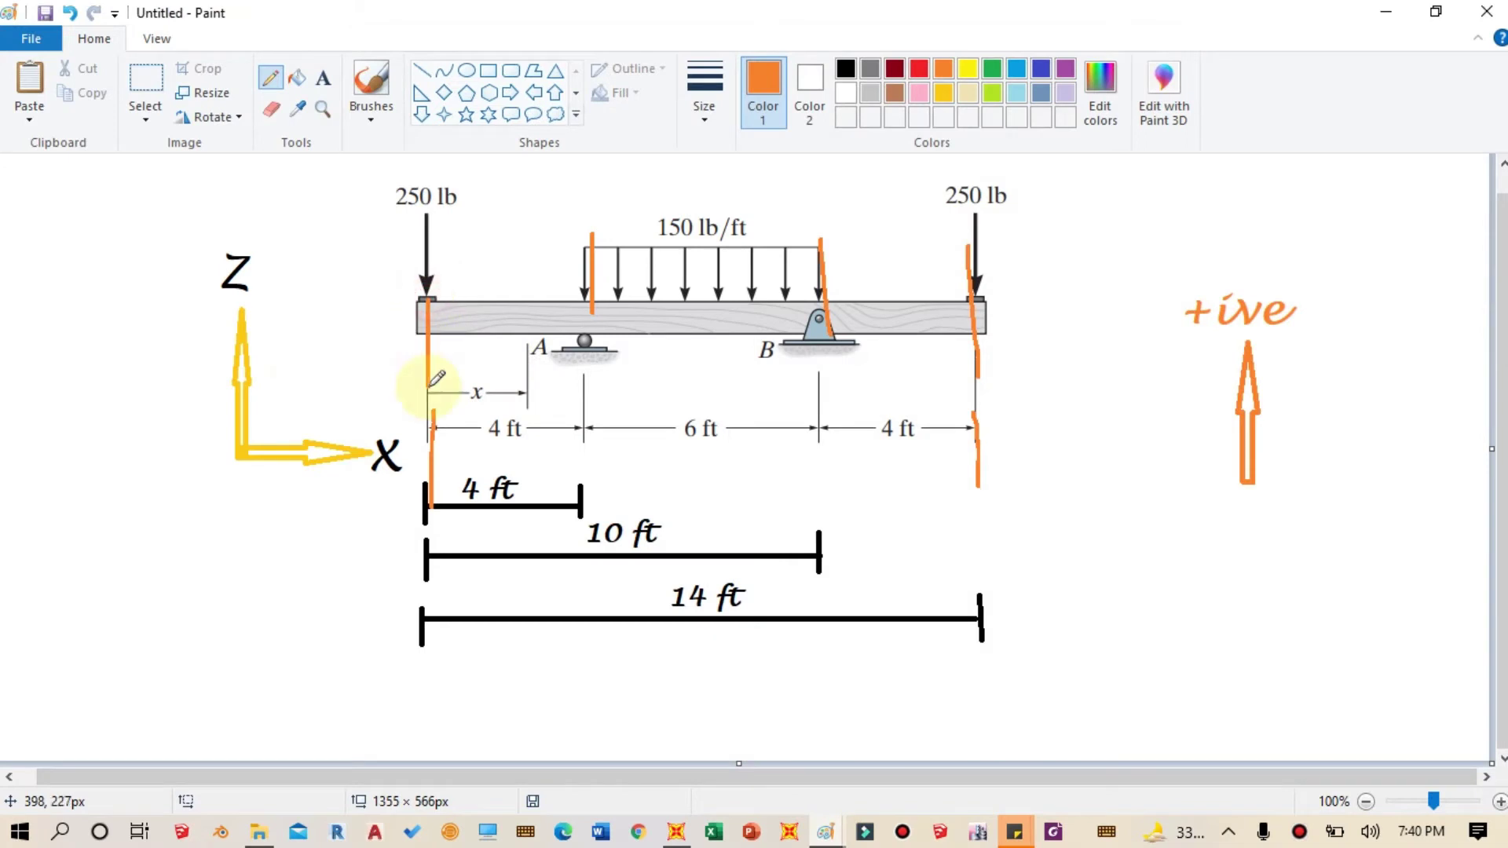
mouse_move(424, 363)
mouse_down()
mouse_move(603, 358)
mouse_move(593, 311)
mouse_move(593, 395)
mouse_move(804, 379)
mouse_move(819, 277)
mouse_move(815, 396)
mouse_up()
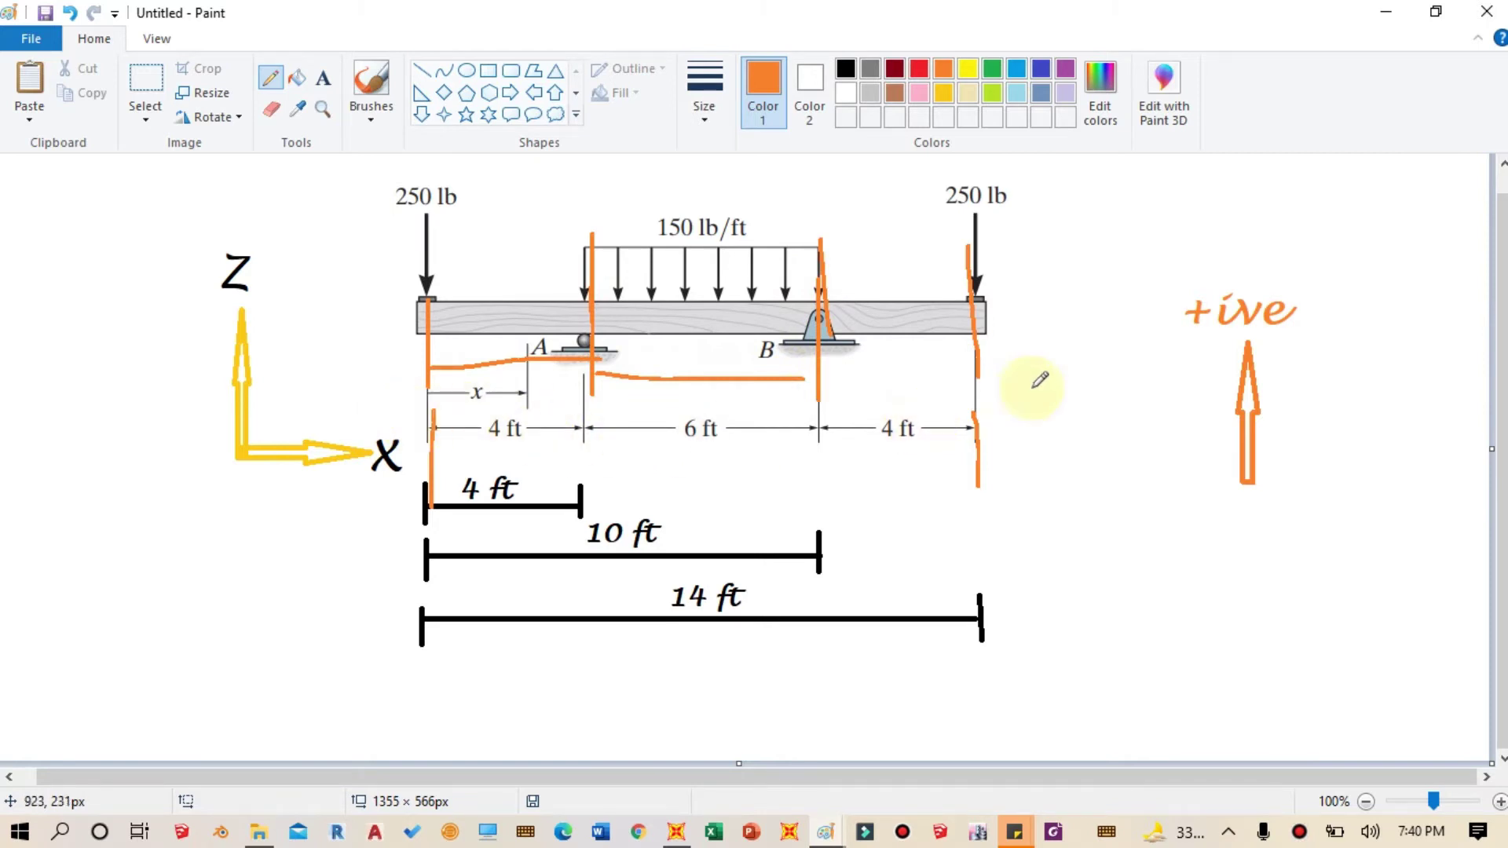
Step: Return to SAP2000 and apply the edited grid data to the GLOBAL system
click(1386, 11)
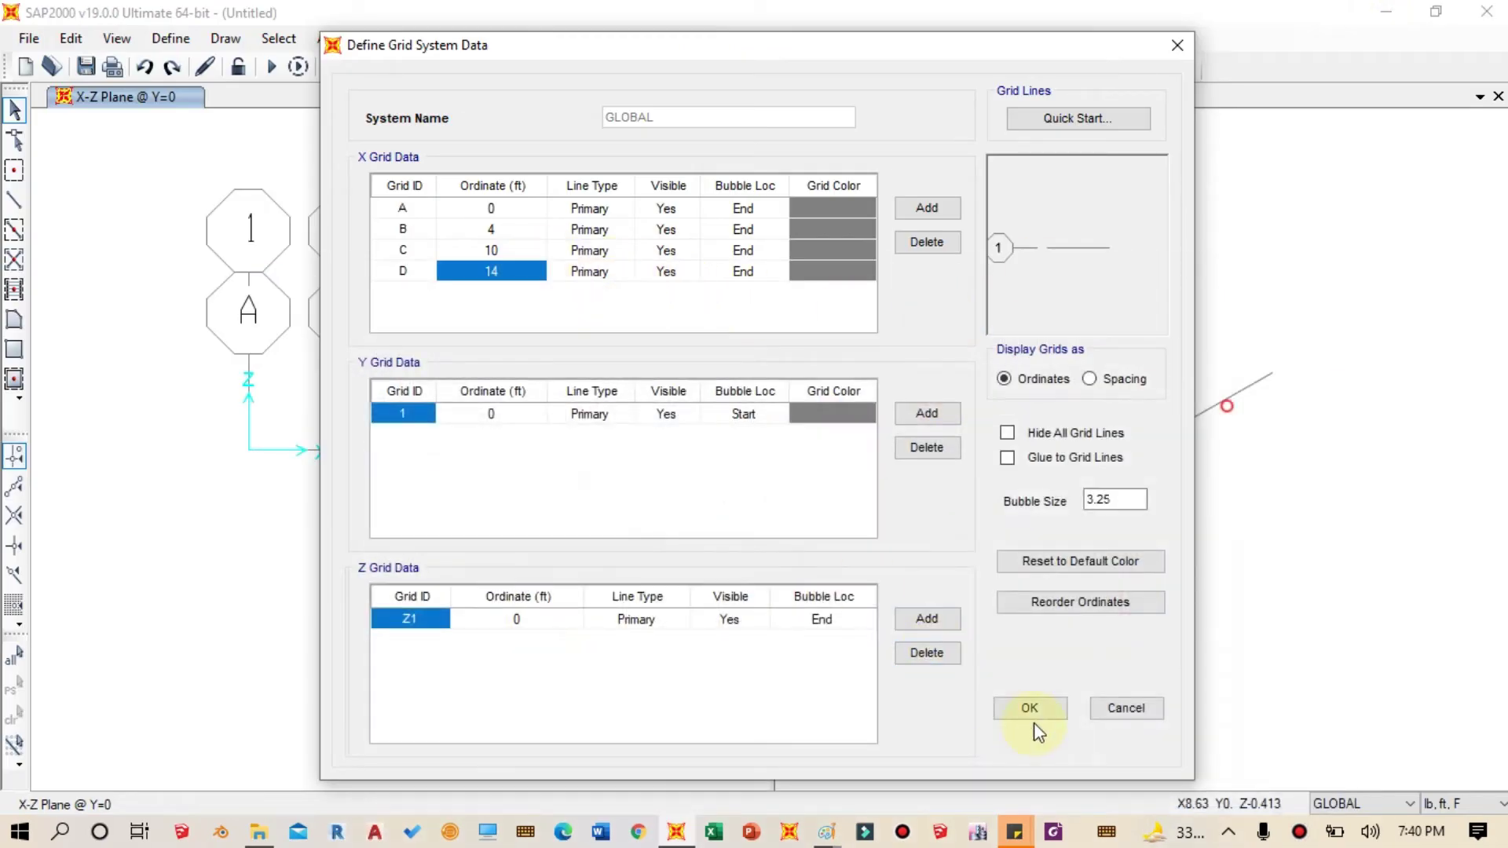
click(1032, 709)
click(813, 546)
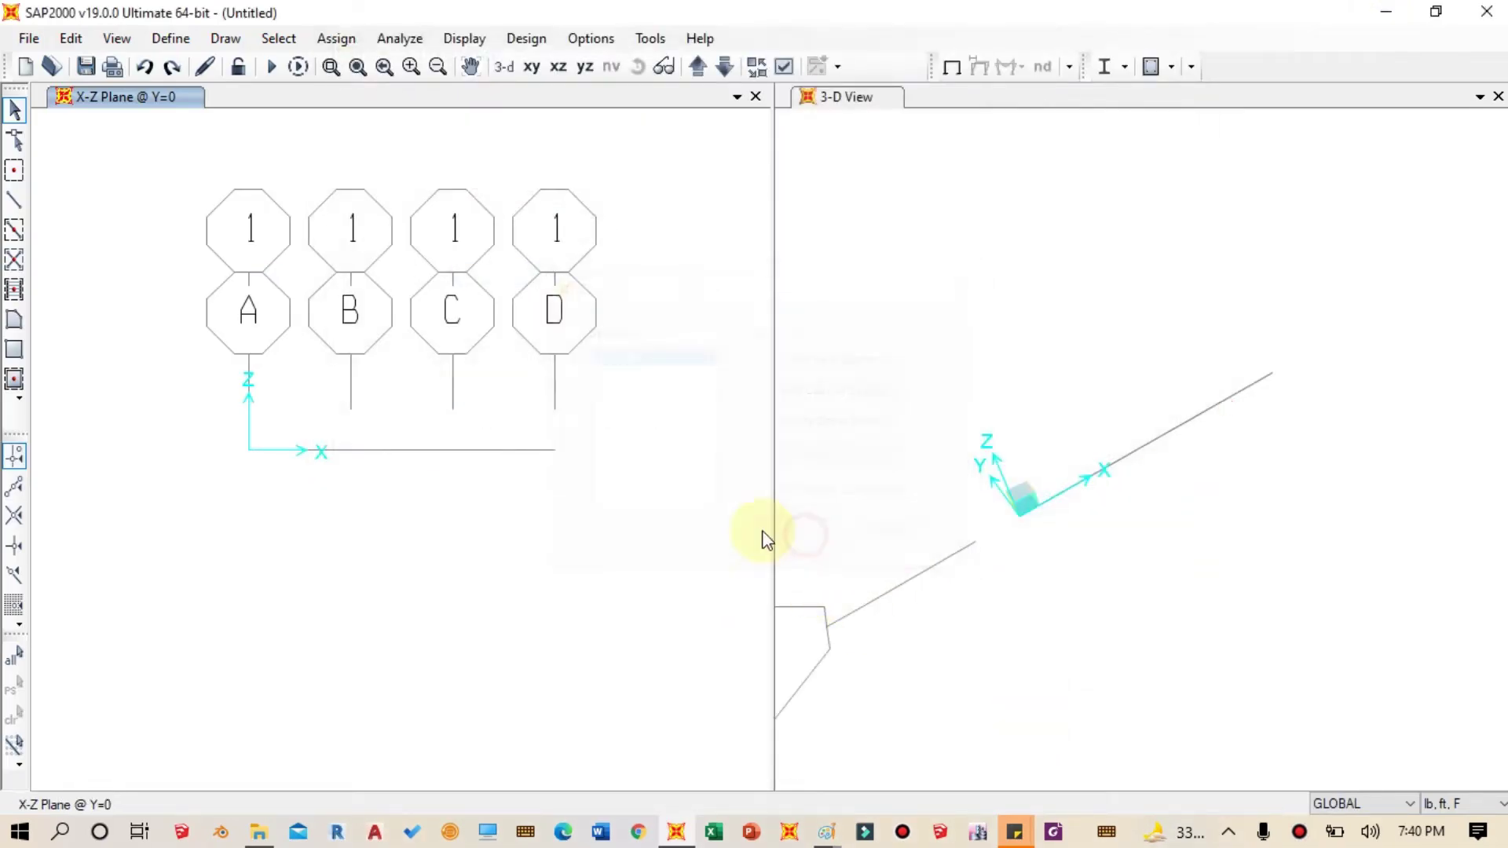
Step: Reopen the GLOBAL grid data, check the X ordinates of all grid lines, and close it
right_click(559, 521)
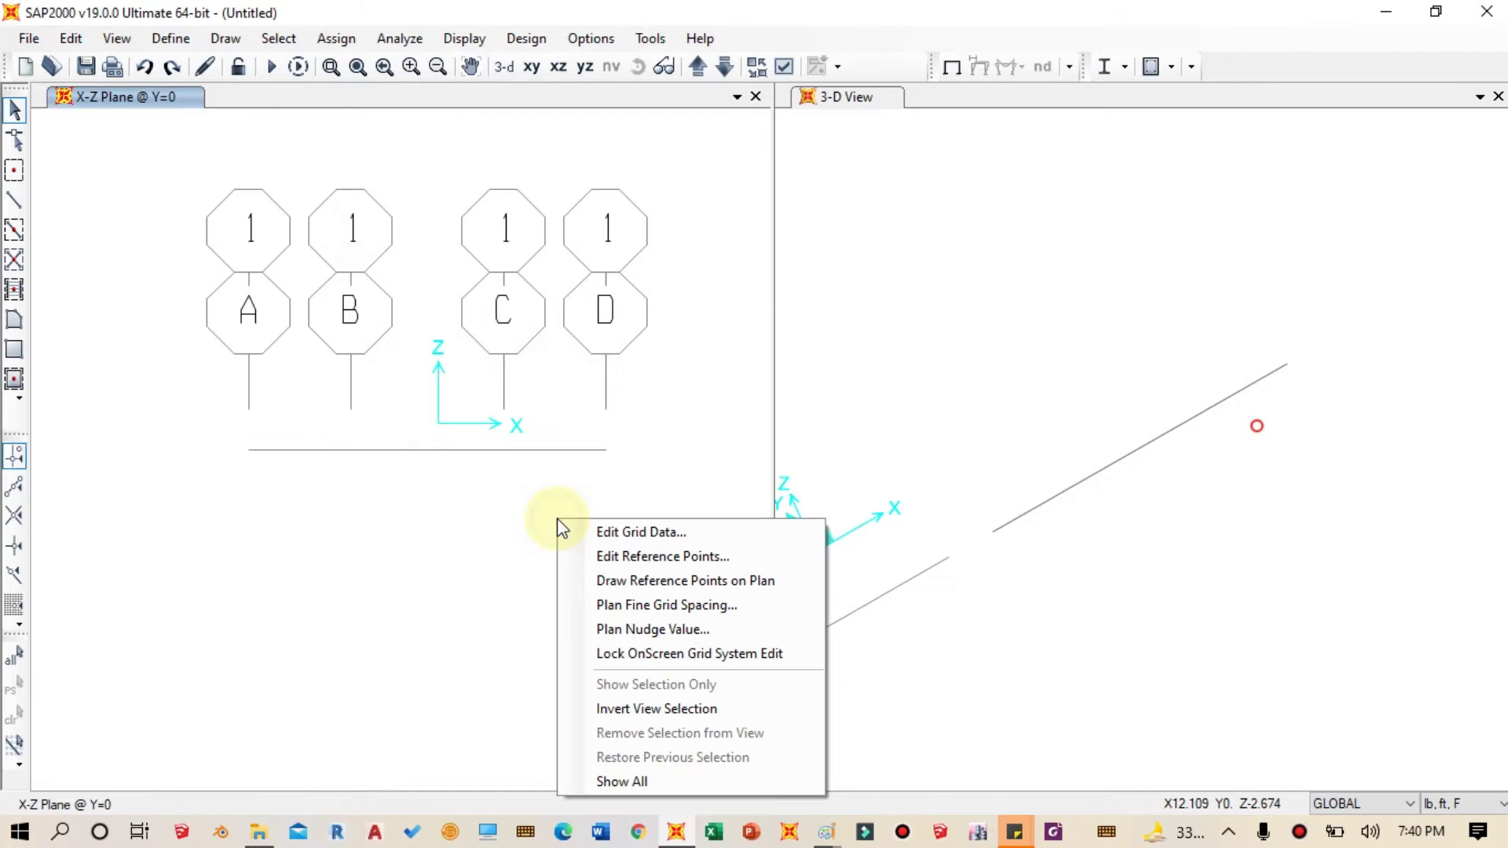
click(599, 532)
click(822, 424)
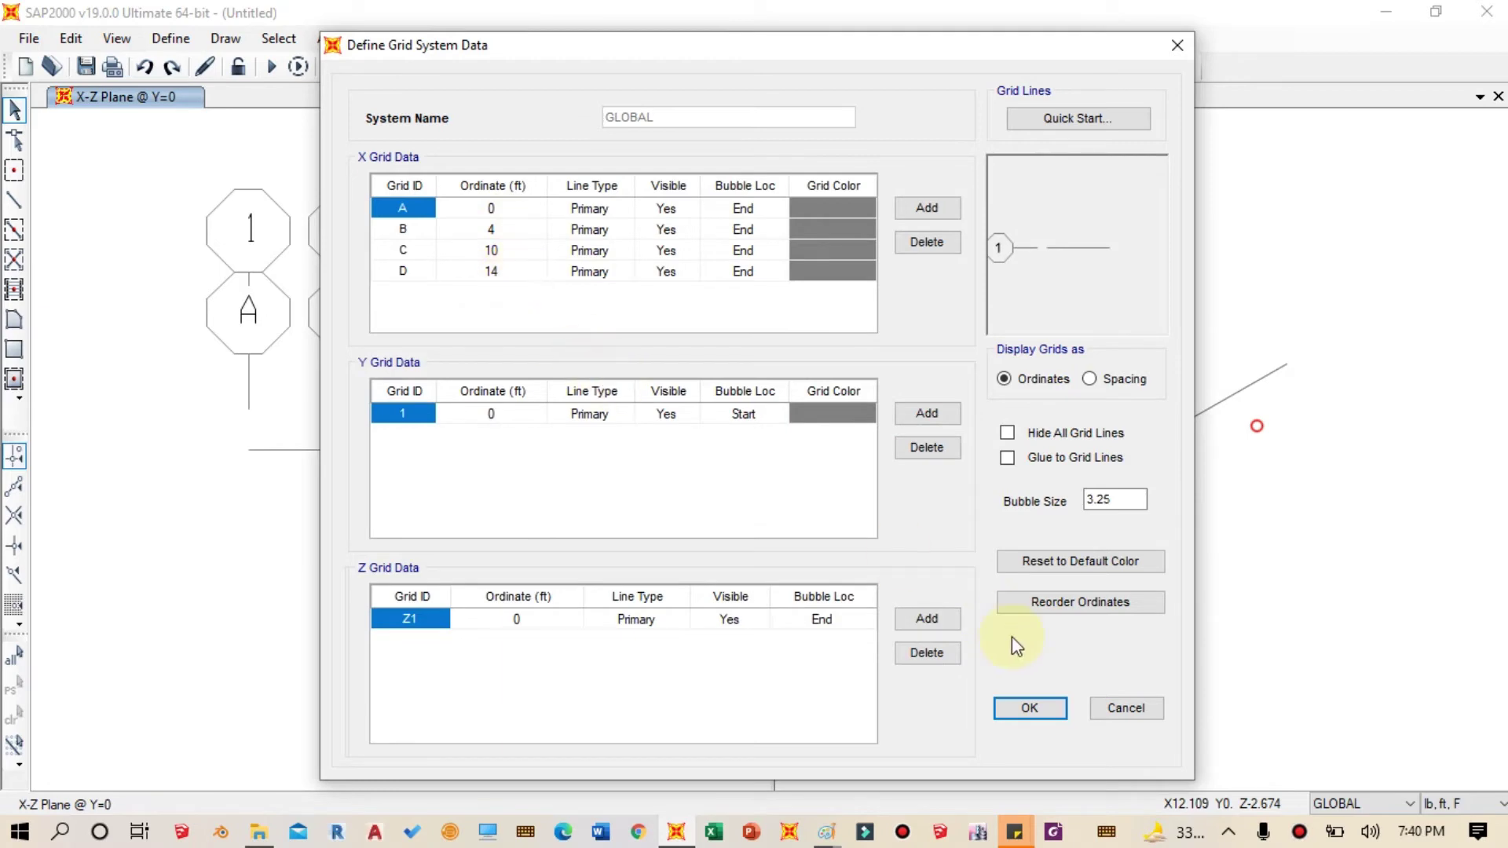
click(1041, 710)
click(797, 542)
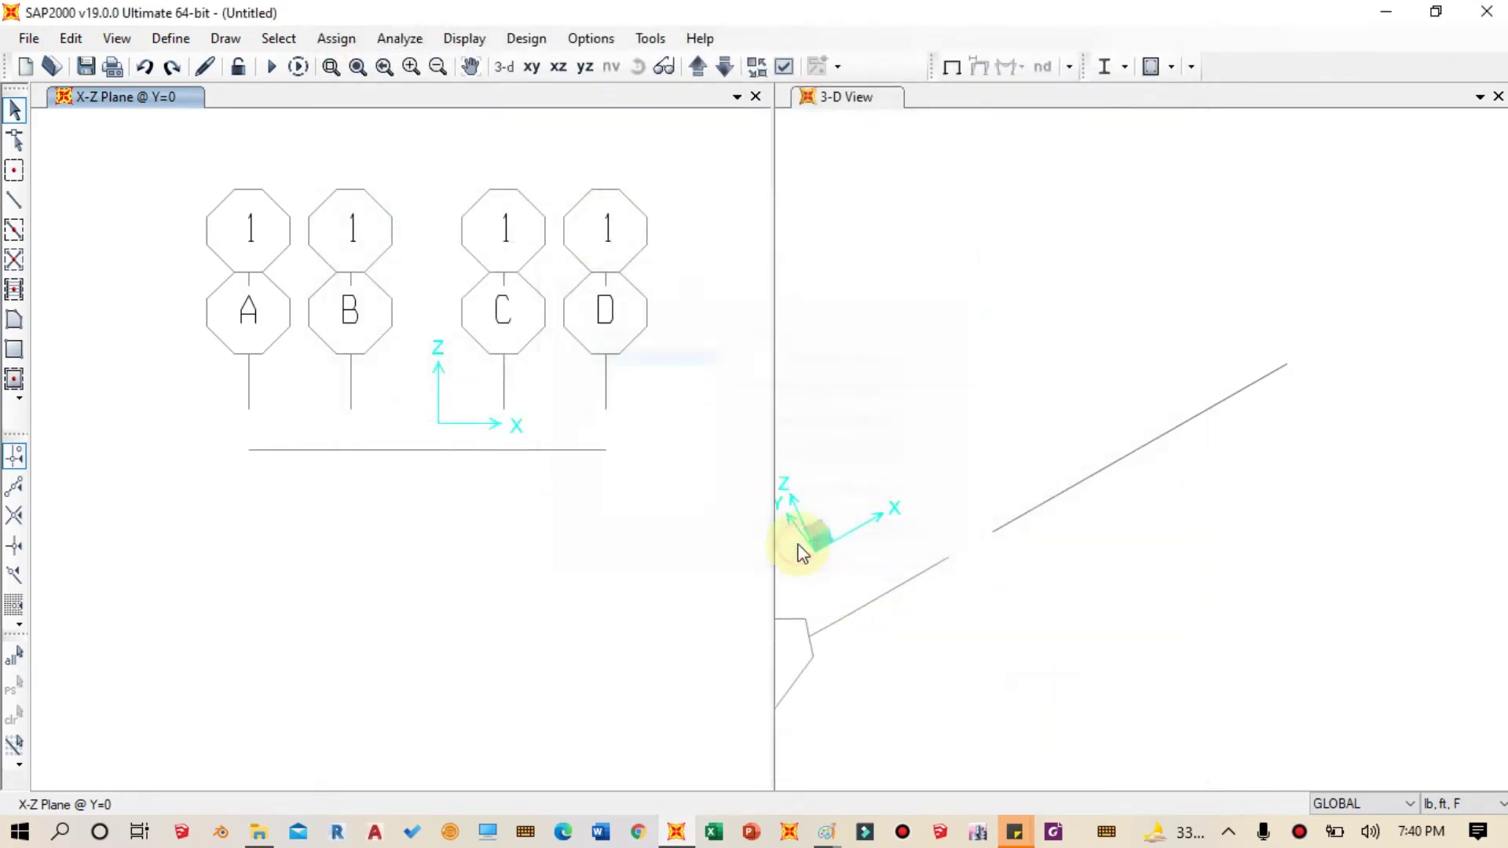
Step: Set the self weight multiplier of the DEAD load pattern to 0
click(171, 40)
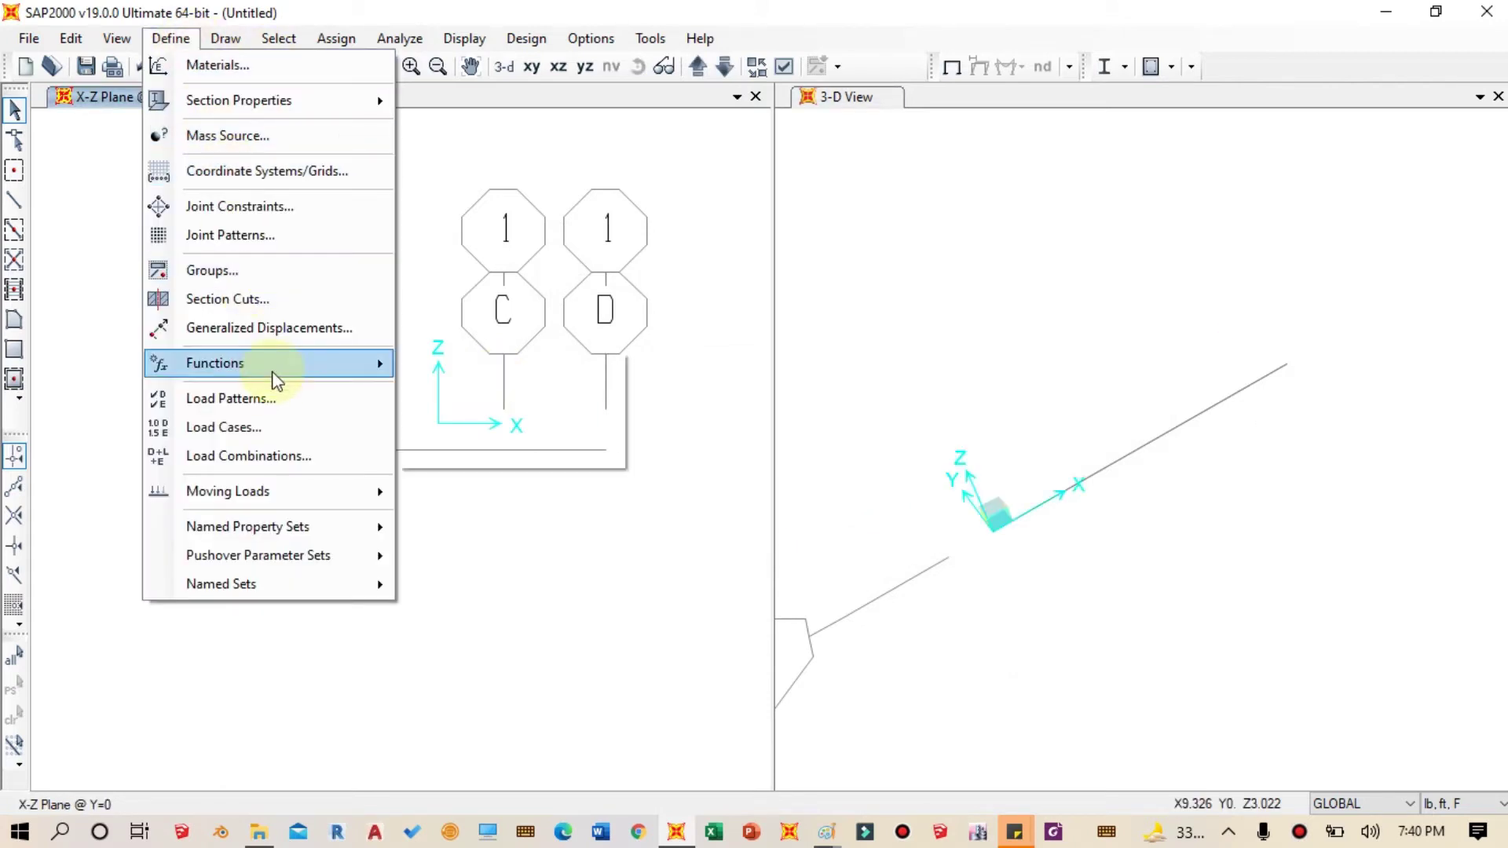
click(274, 399)
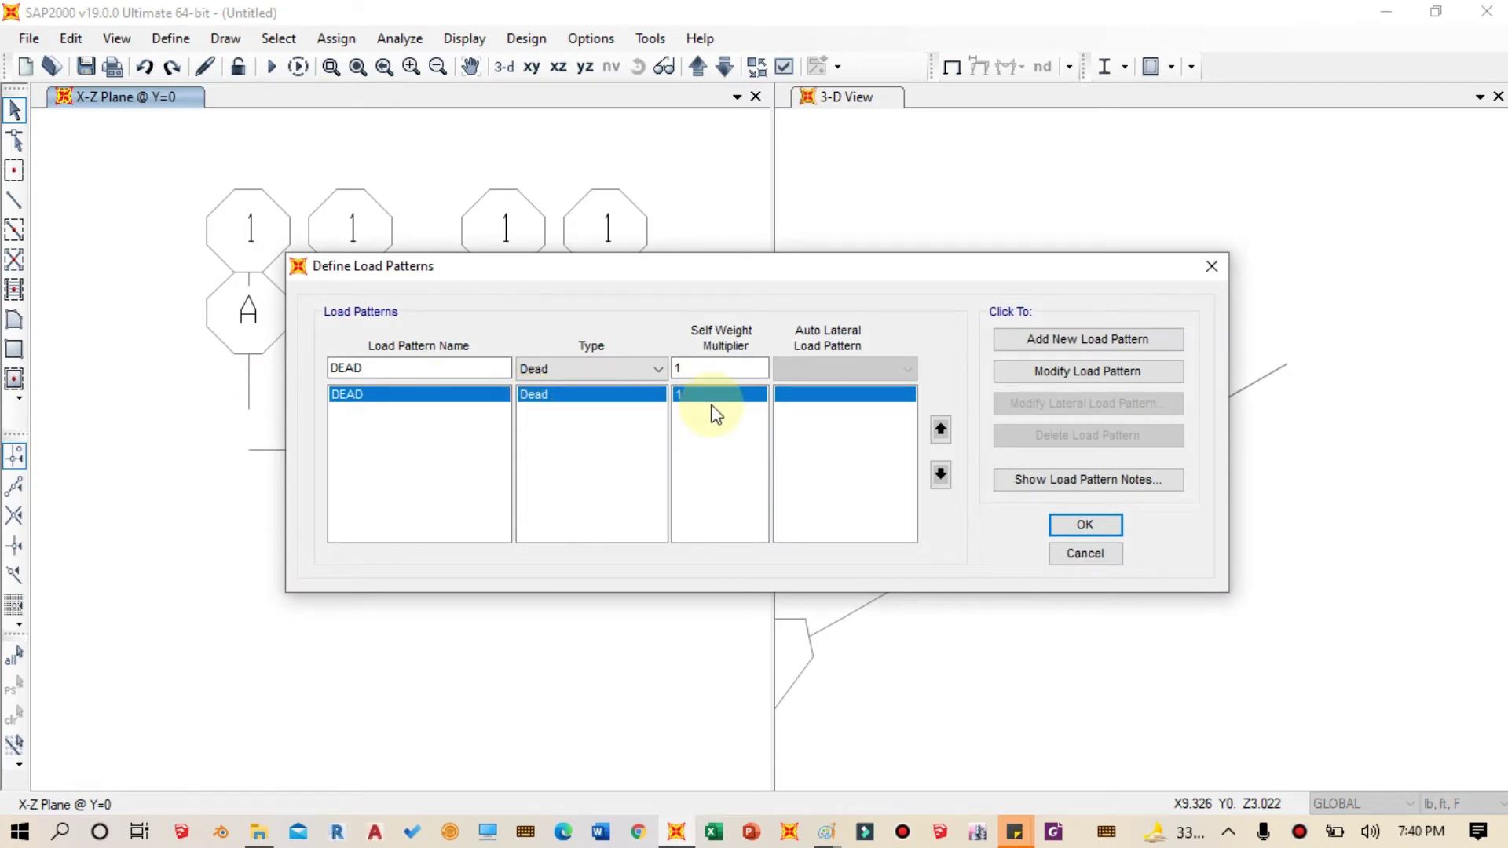
double_click(670, 368)
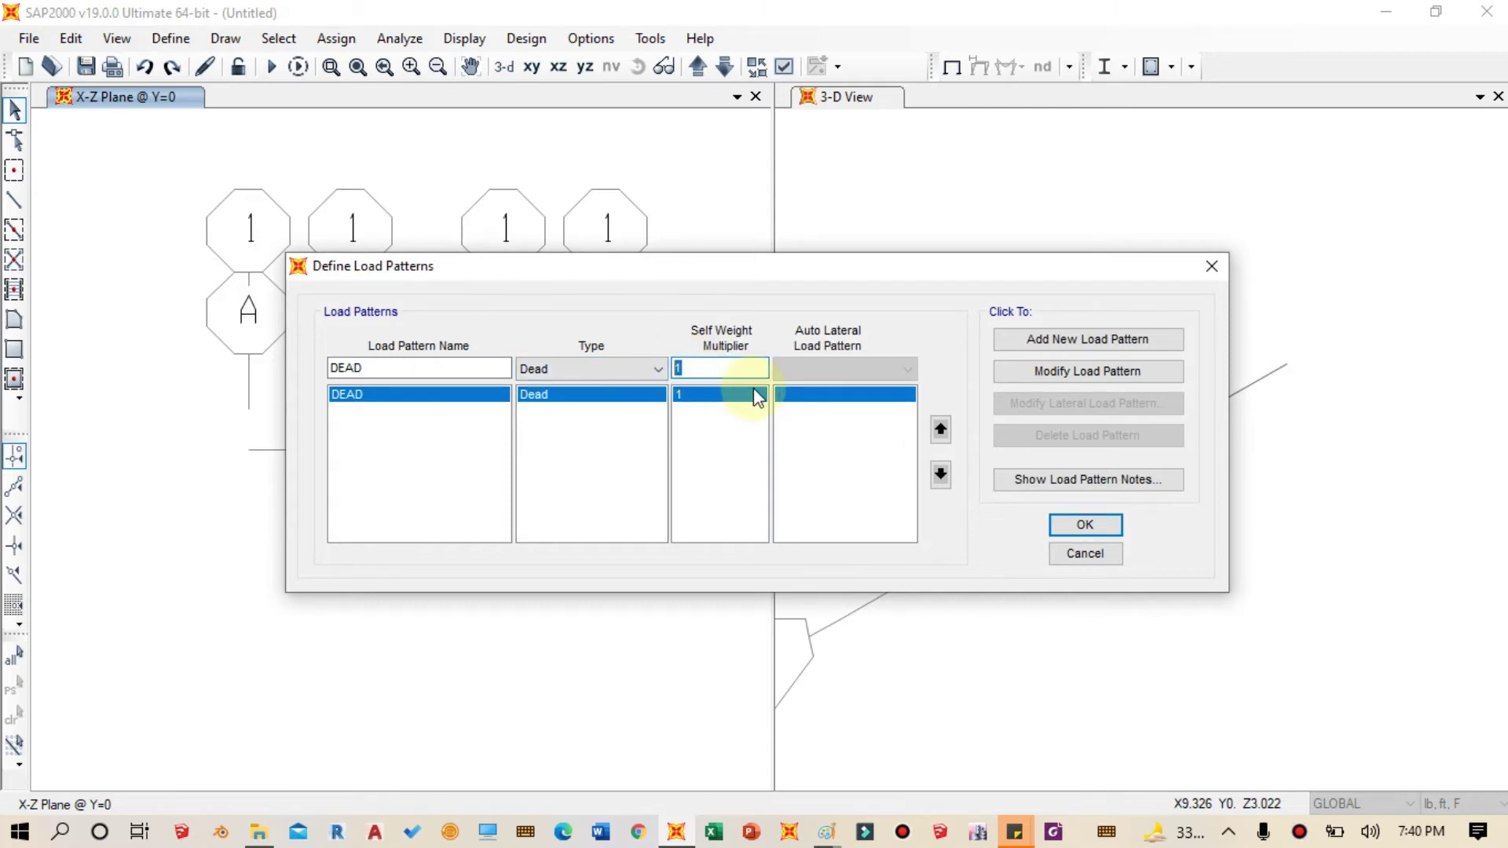
text(0)
click(1035, 374)
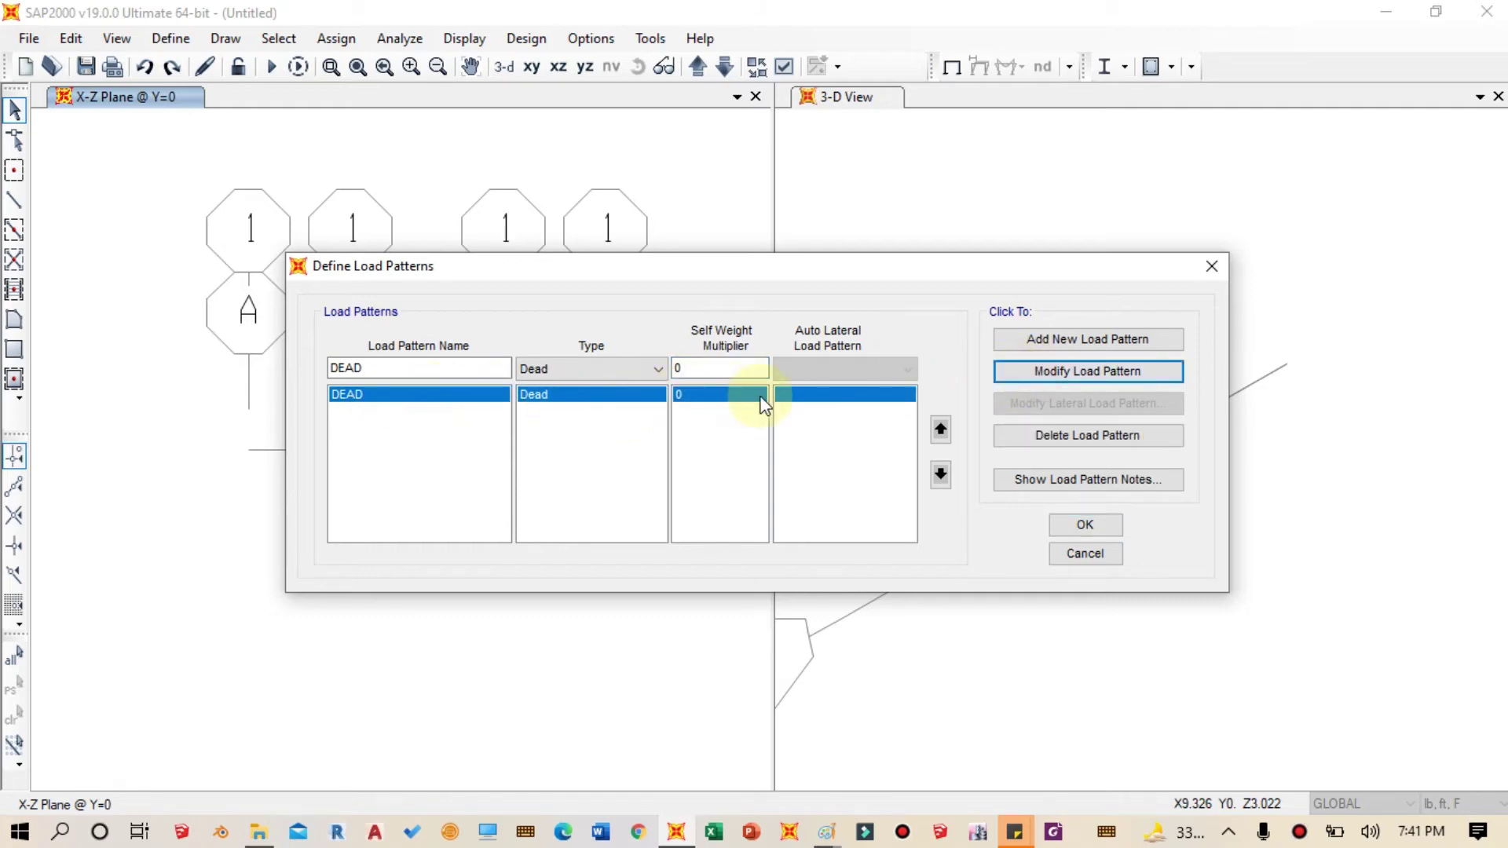
click(1070, 526)
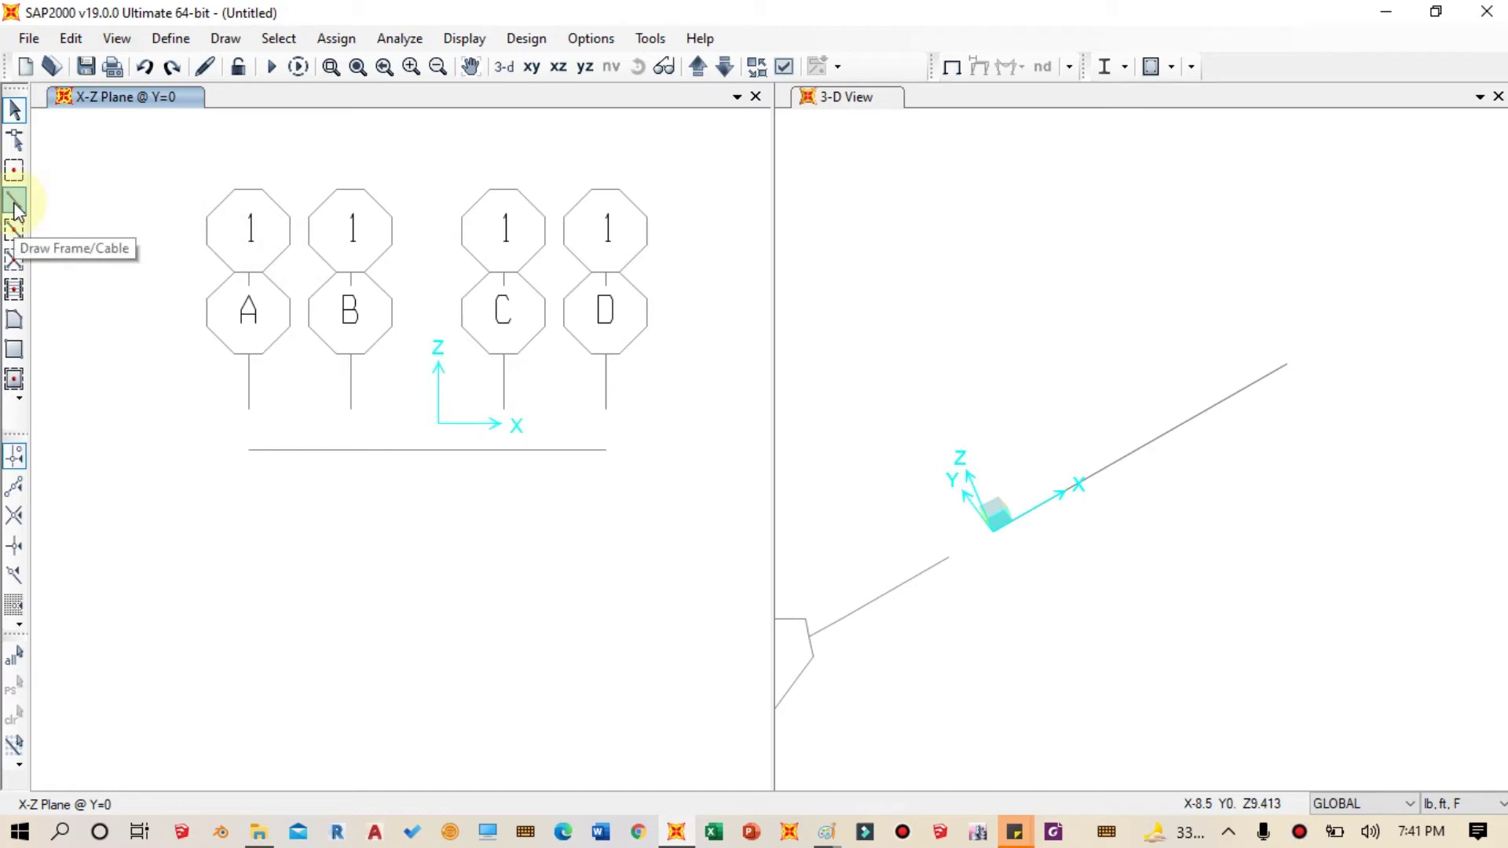
Step: Draw three straight FSEC1 frame members end to end along the X axis, from grid line A through B and C to D
click(225, 38)
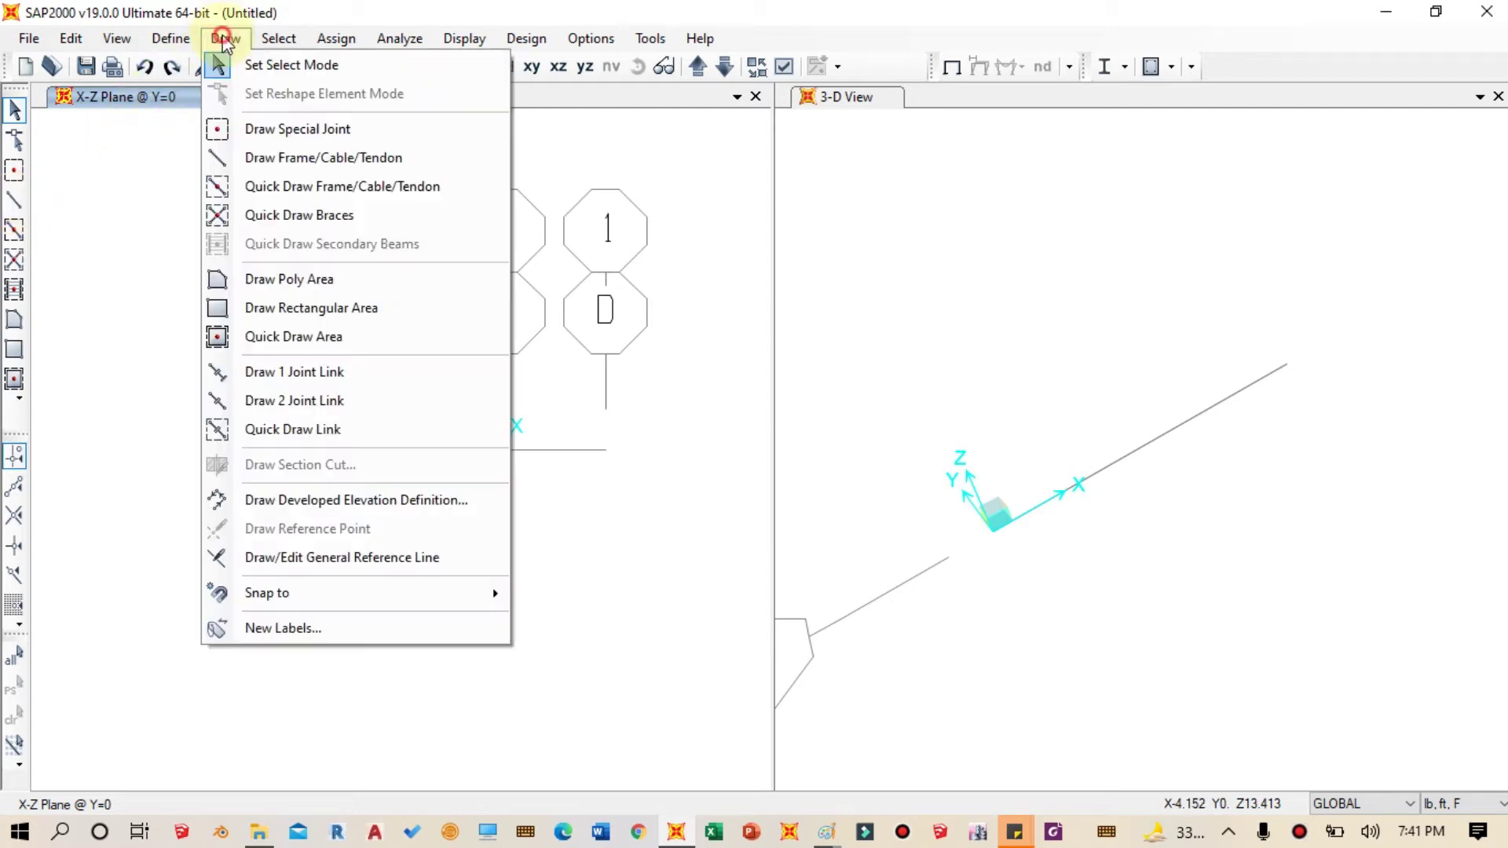
click(309, 161)
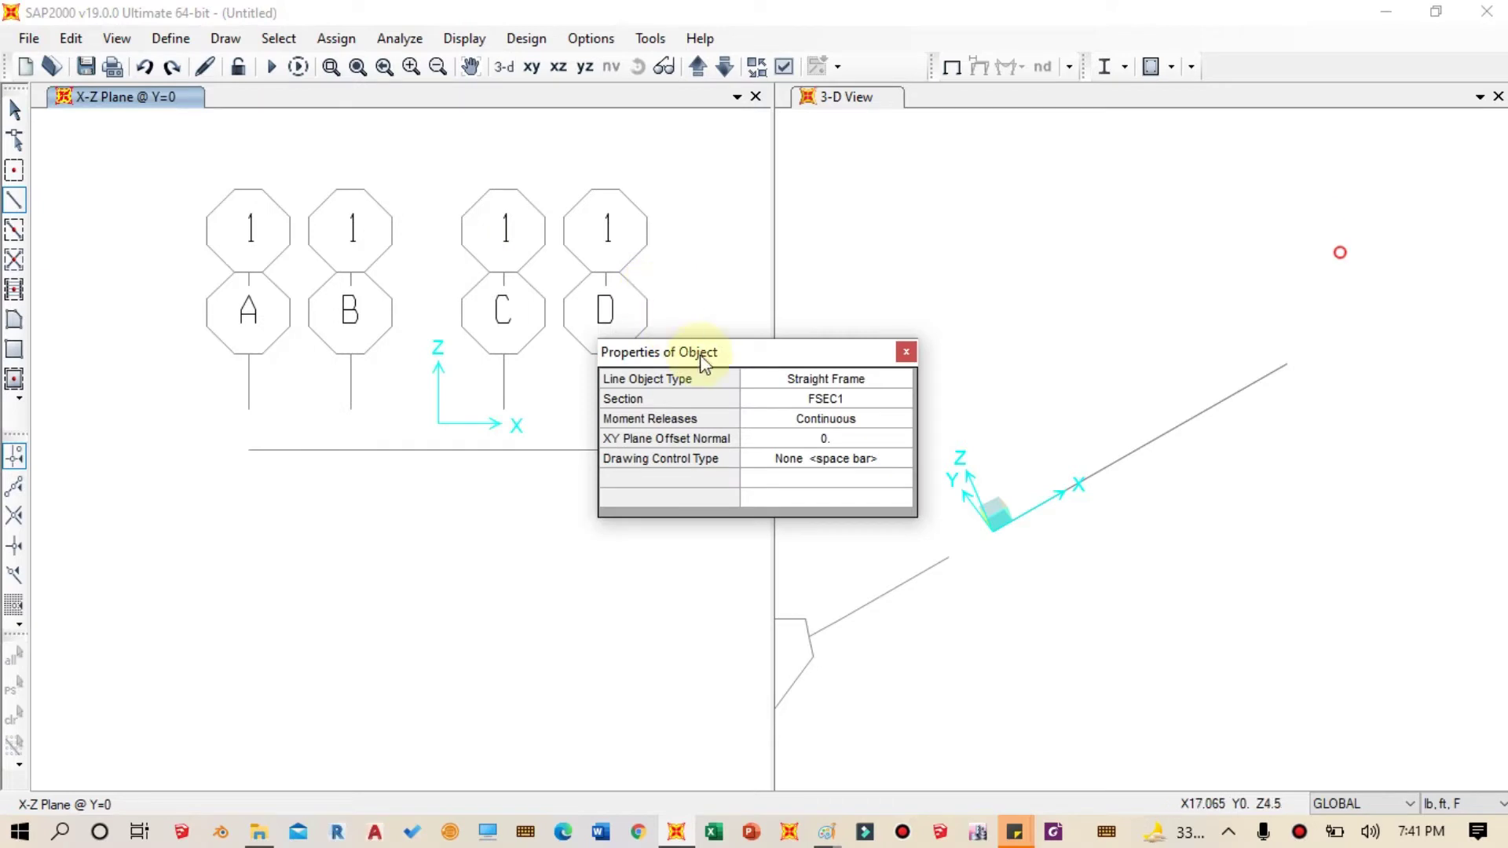
mouse_move(701, 354)
mouse_down()
mouse_move(778, 354)
mouse_move(1005, 240)
mouse_up()
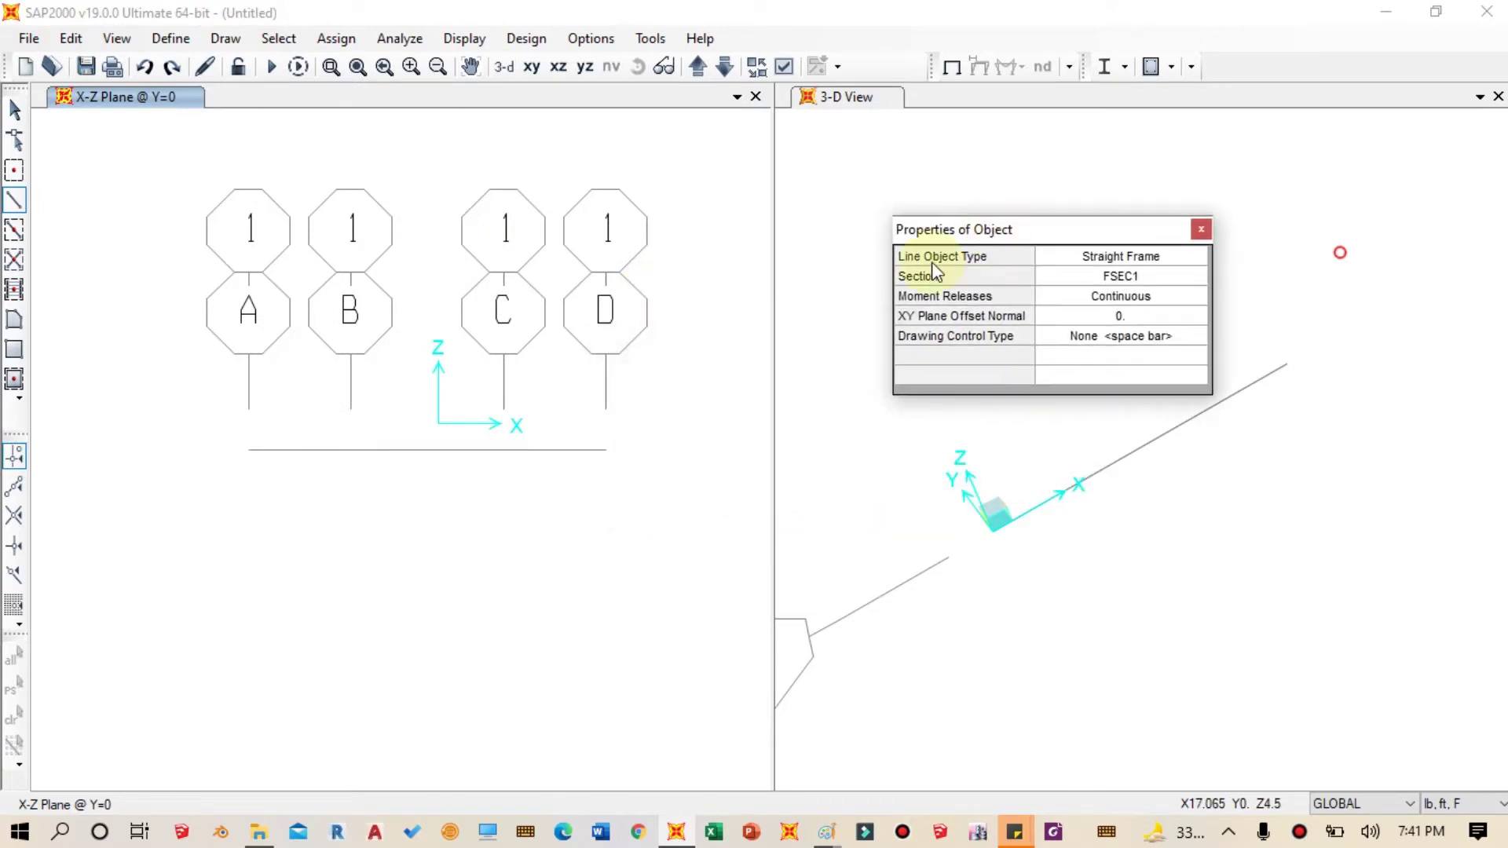
click(248, 450)
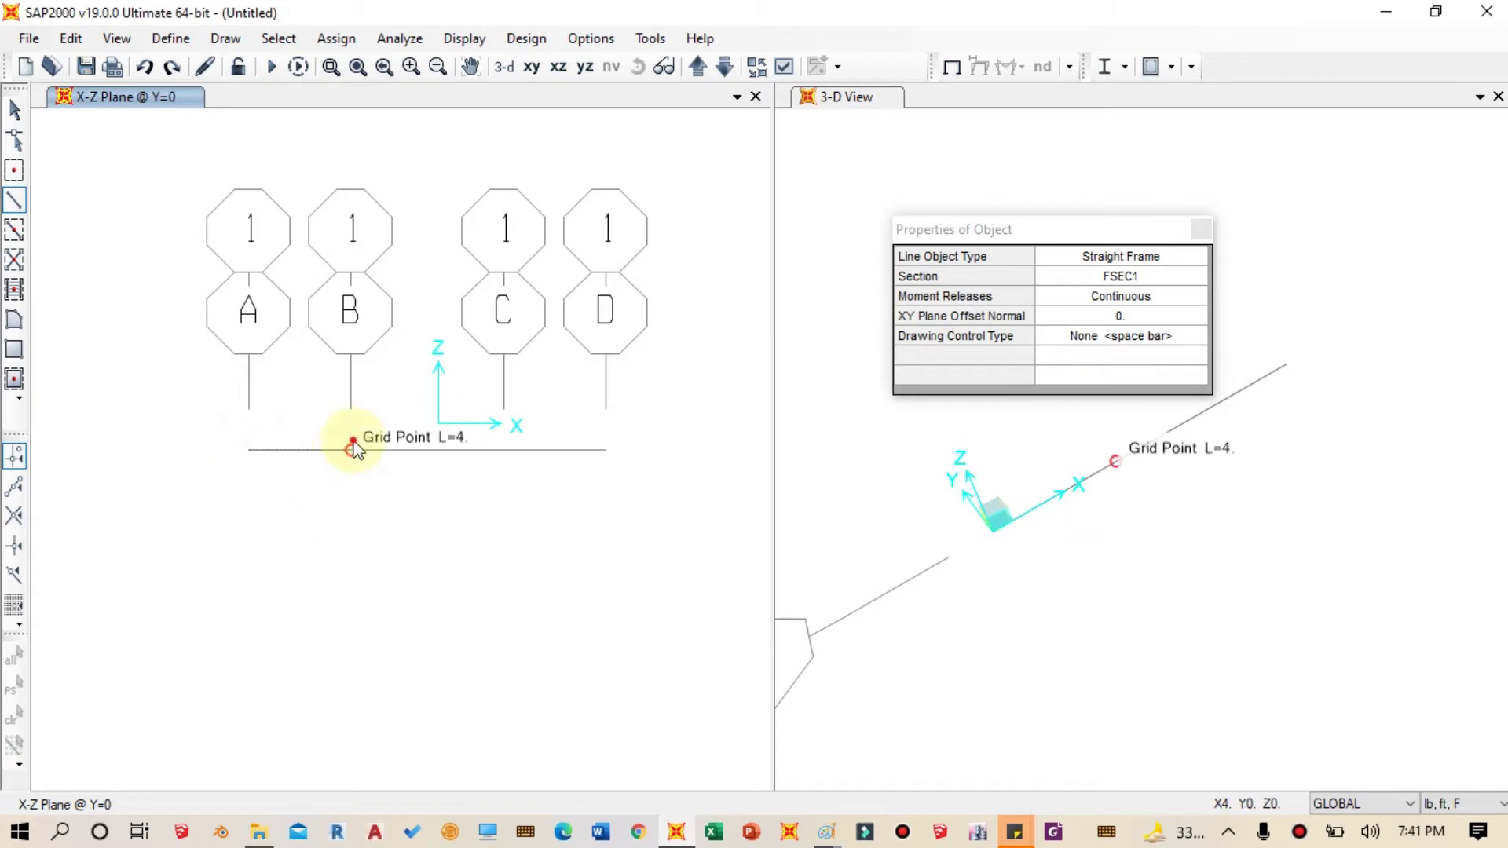
click(353, 450)
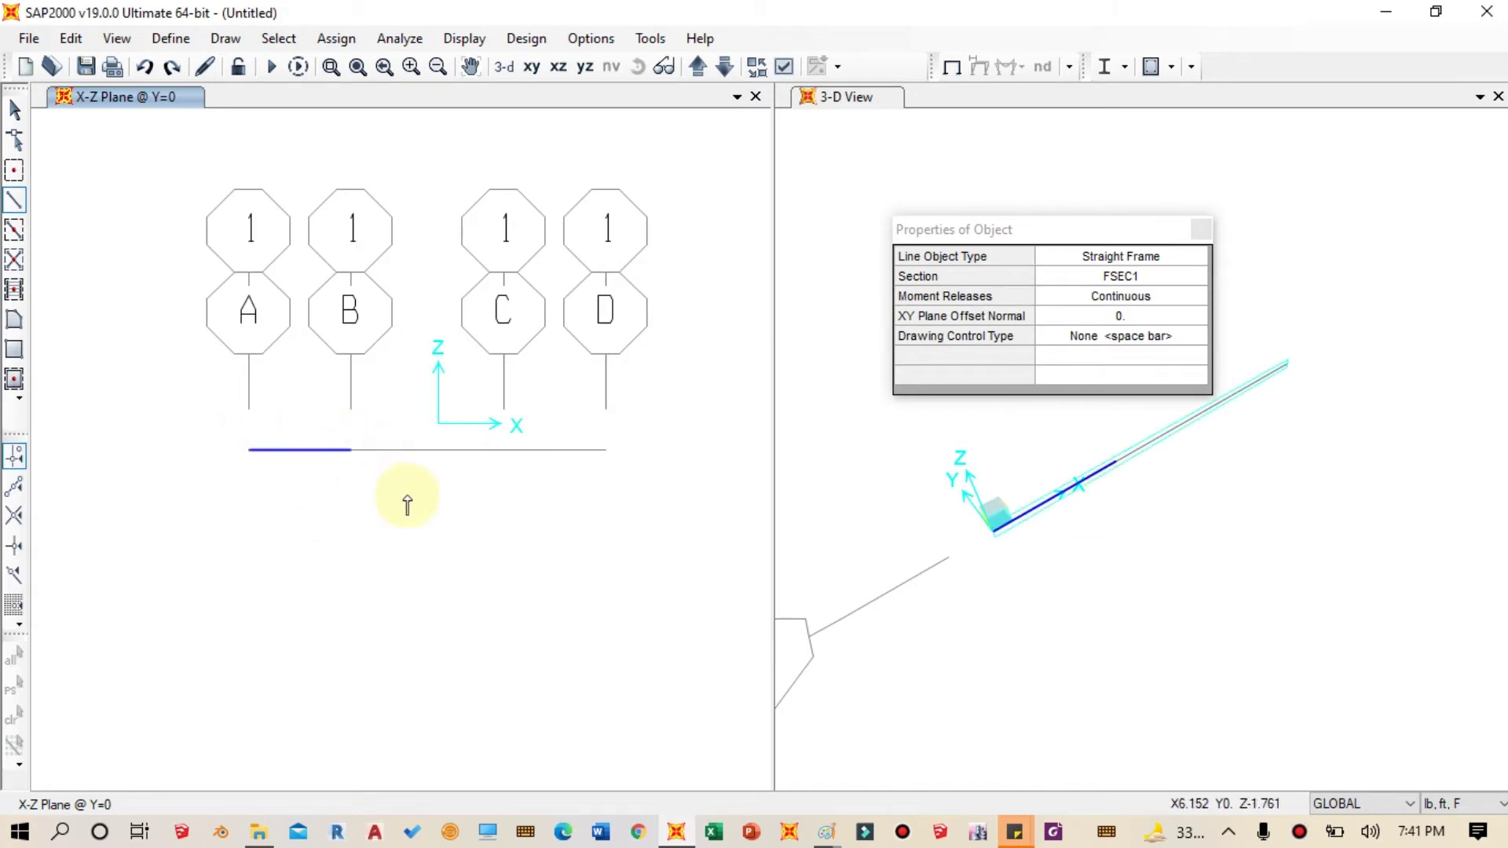
click(505, 450)
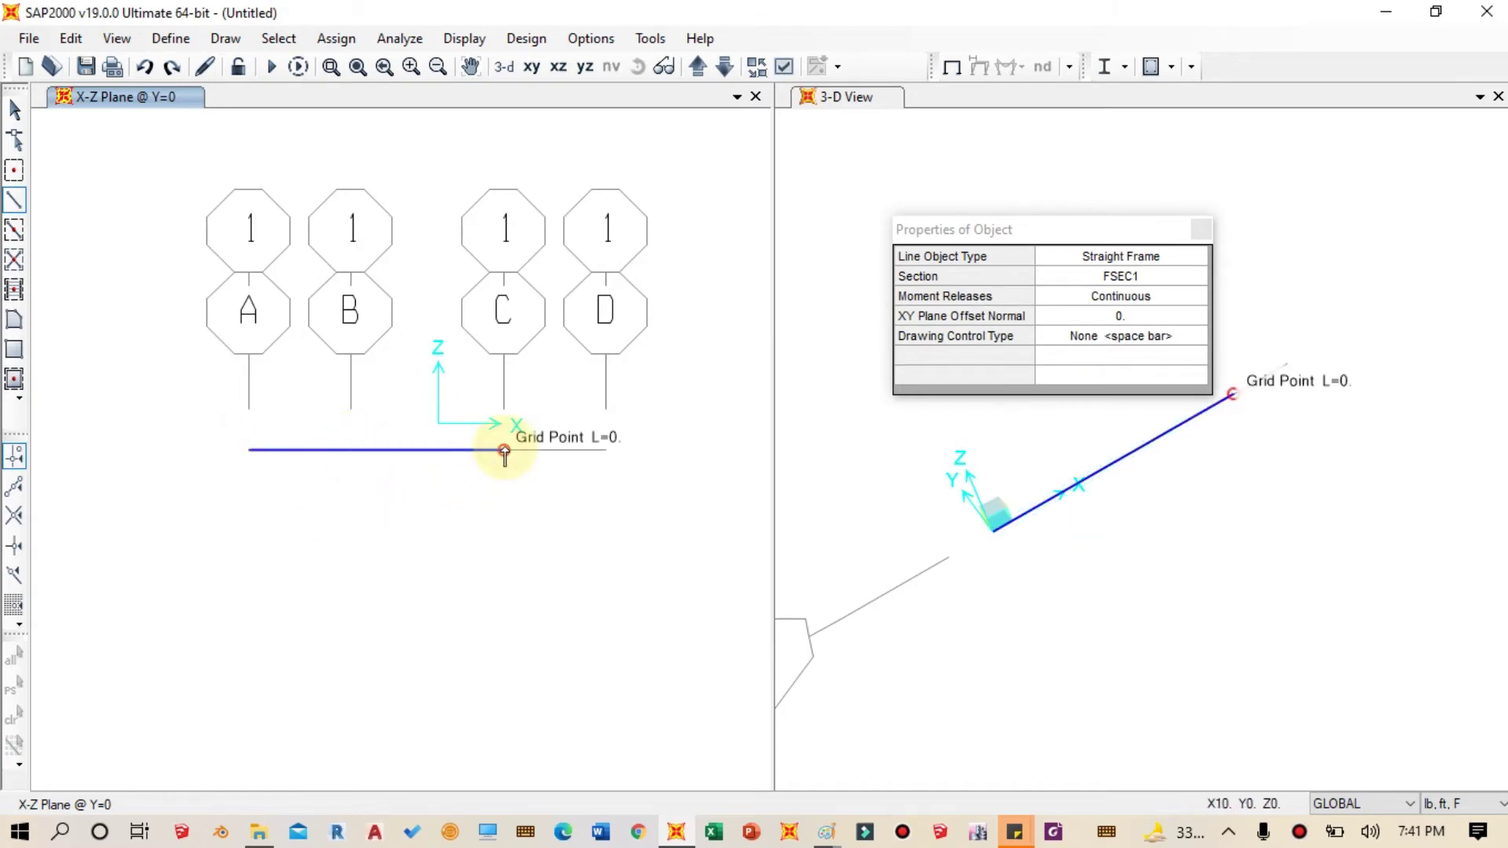
click(606, 451)
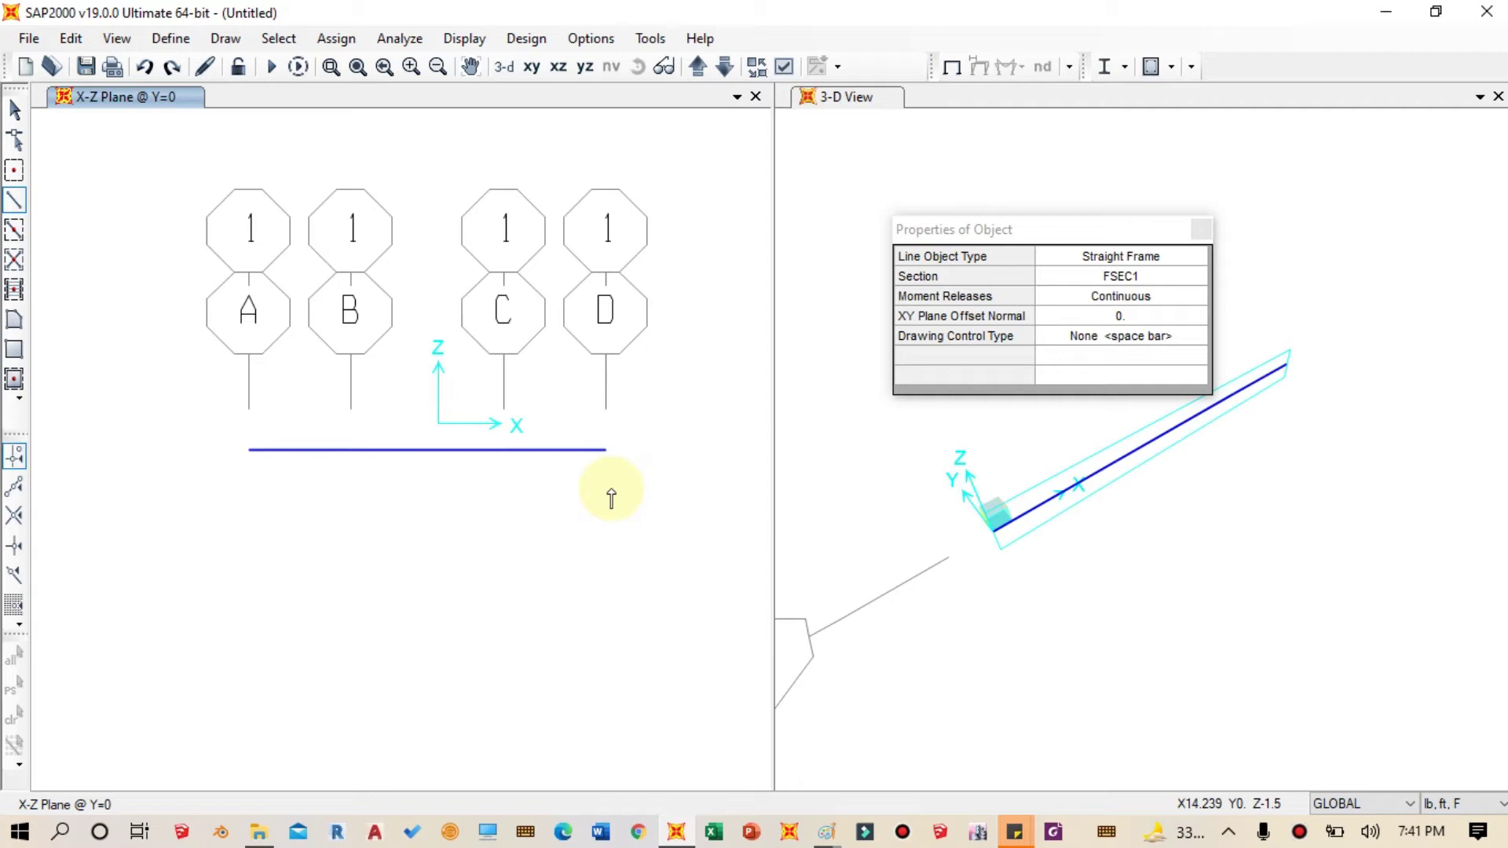
key(Escape)
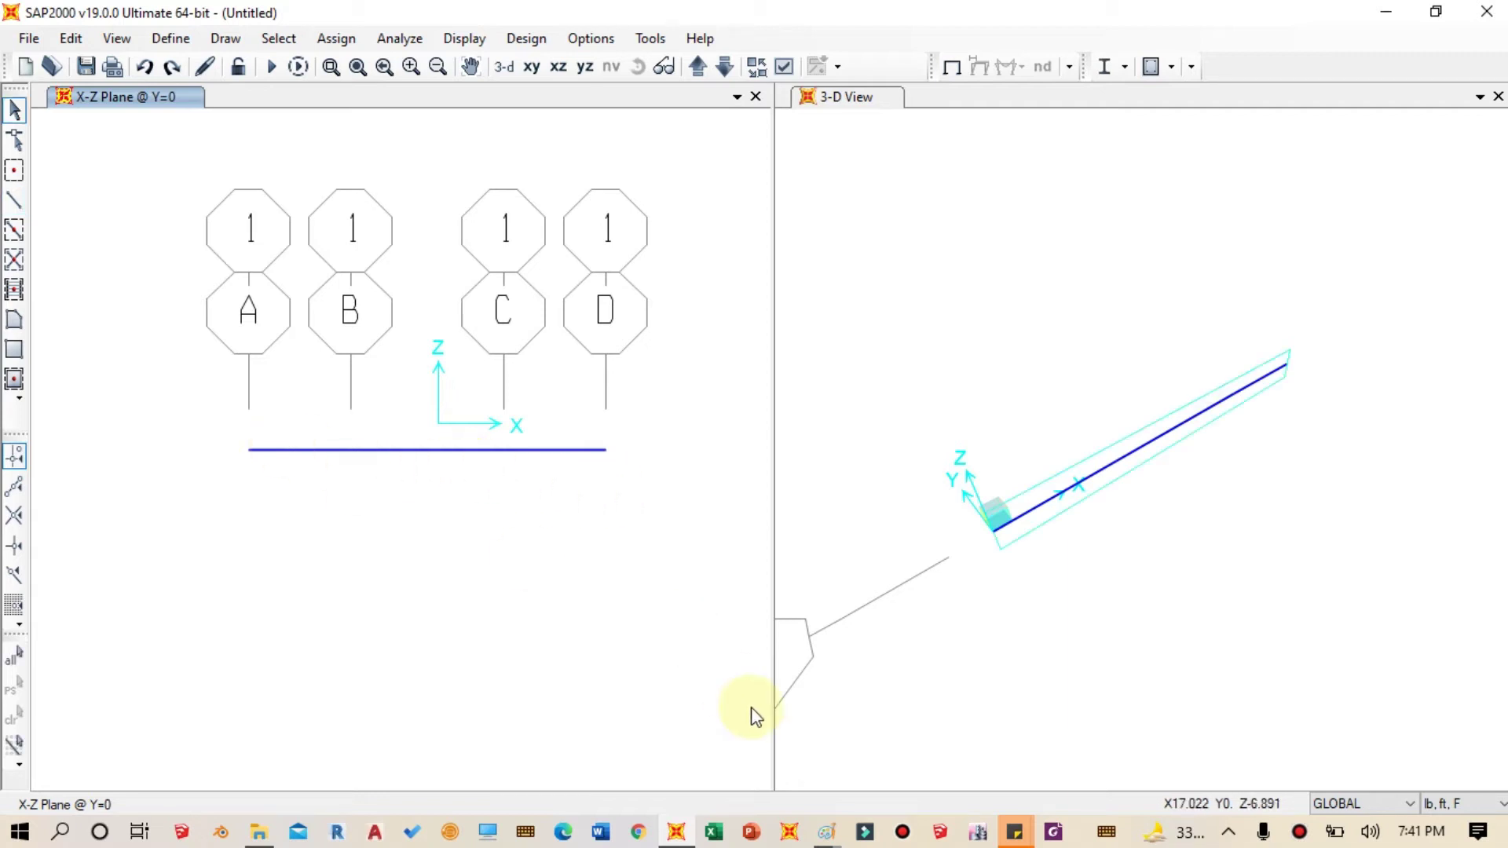
Step: Switch to the beam sketch in Paint and undo the orange strokes marking the overhang and span
mouse_move(822, 831)
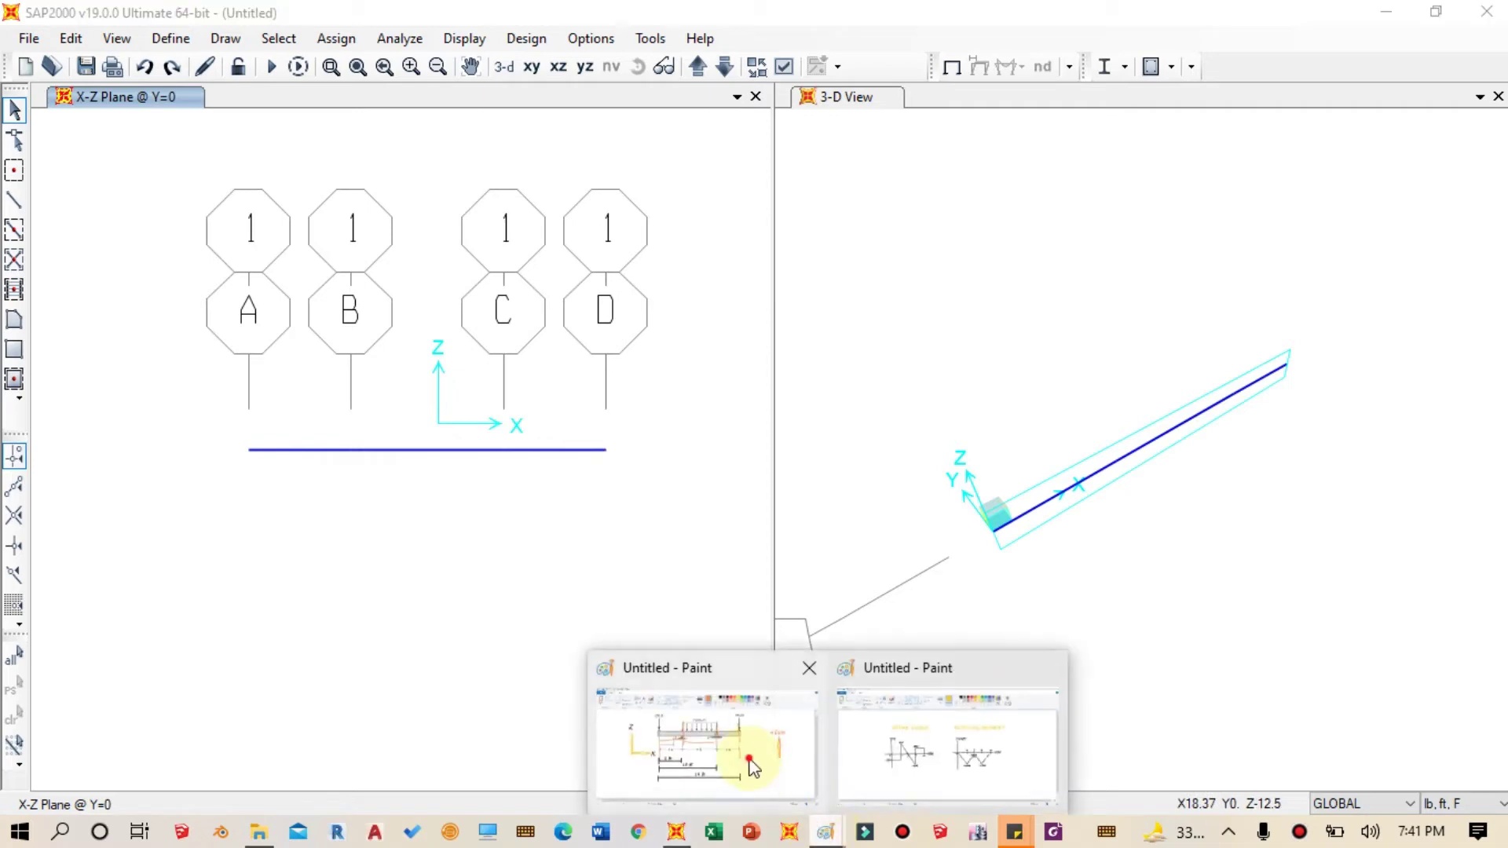
click(751, 766)
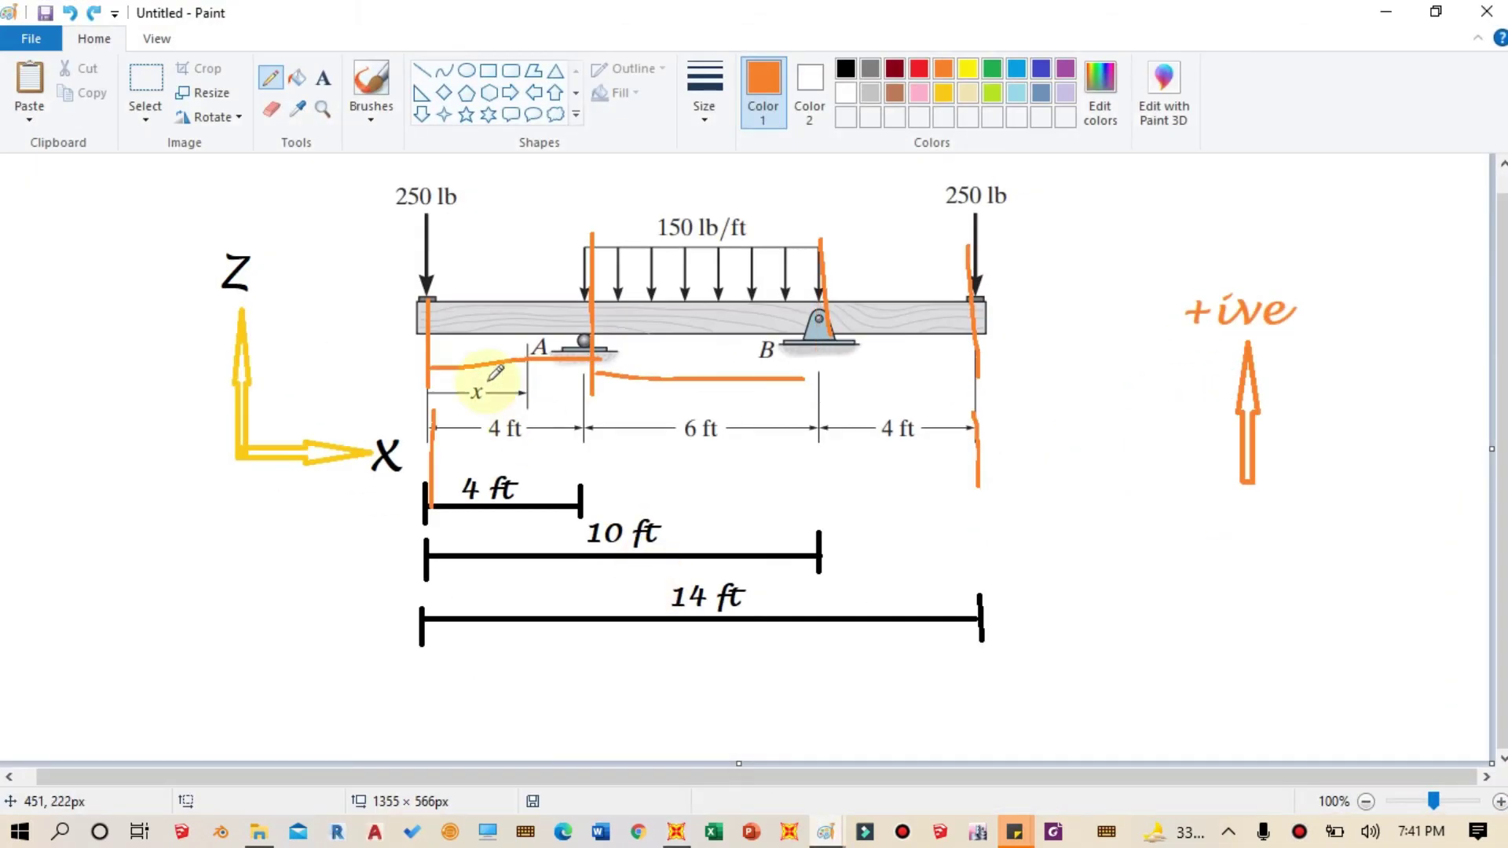
key(ctrl+z)
key(ctrl+z)
key(ctrl+z)
key(ctrl+z)
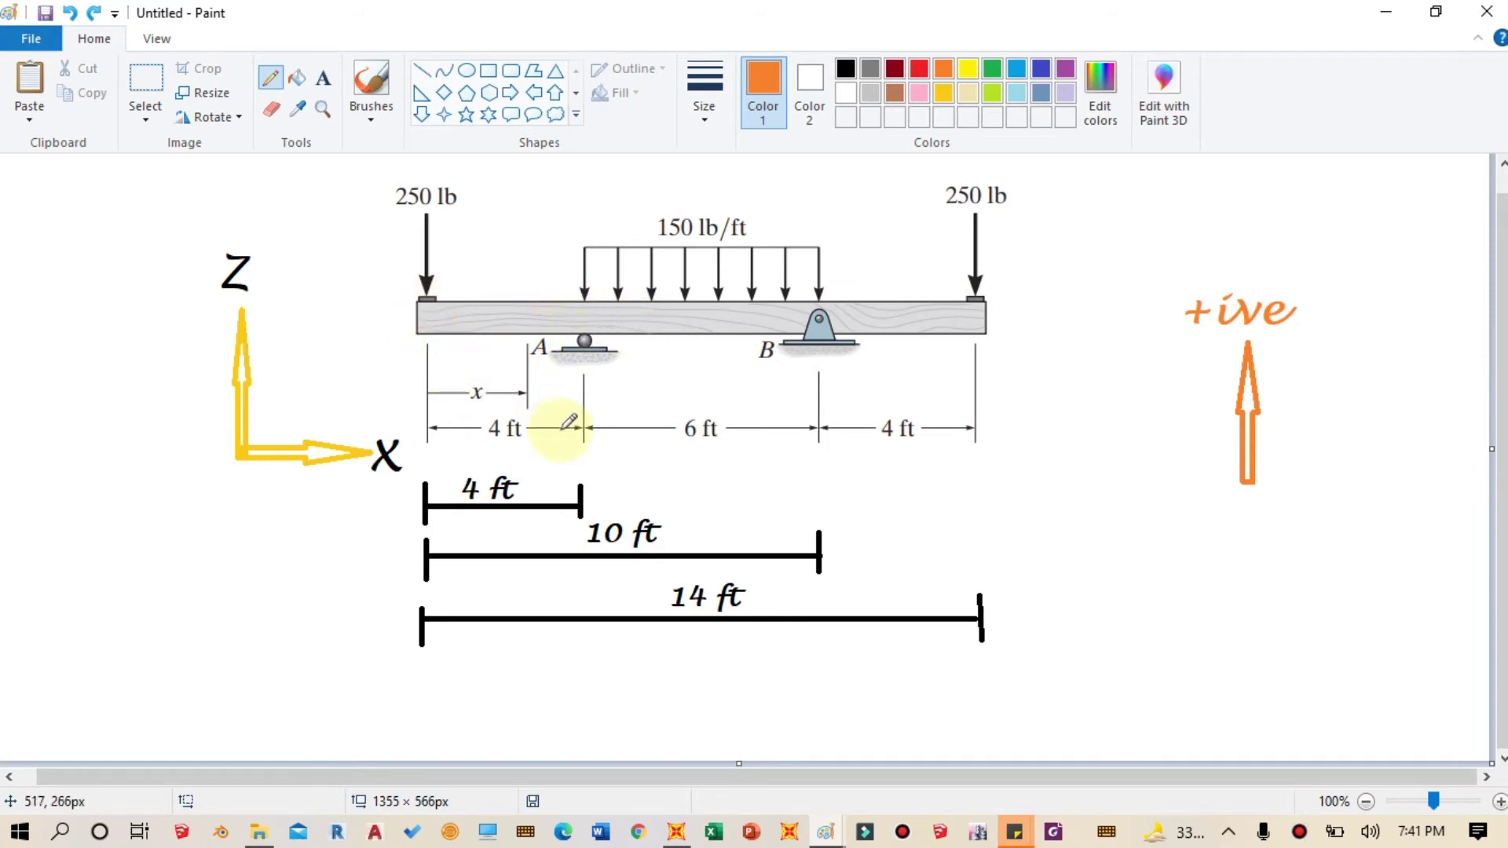
Step: Circle supports A and B in orange on the beam sketch, and return to SAP2000
mouse_move(592, 324)
mouse_down()
mouse_move(557, 347)
mouse_move(598, 368)
mouse_move(622, 338)
mouse_up()
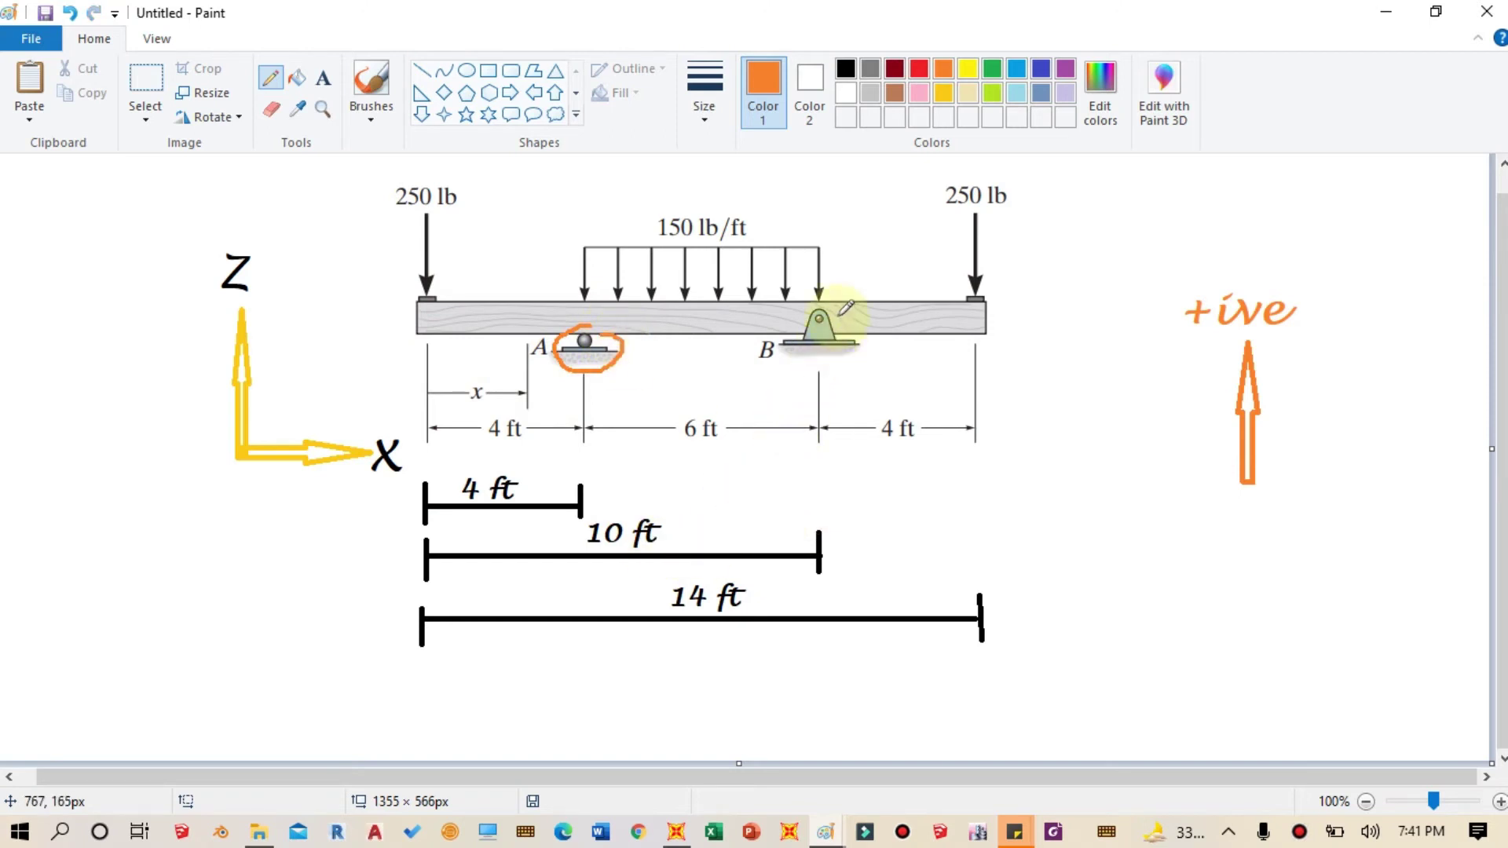
mouse_move(840, 312)
mouse_down()
mouse_move(789, 334)
mouse_move(821, 363)
mouse_move(849, 324)
mouse_move(850, 342)
mouse_up()
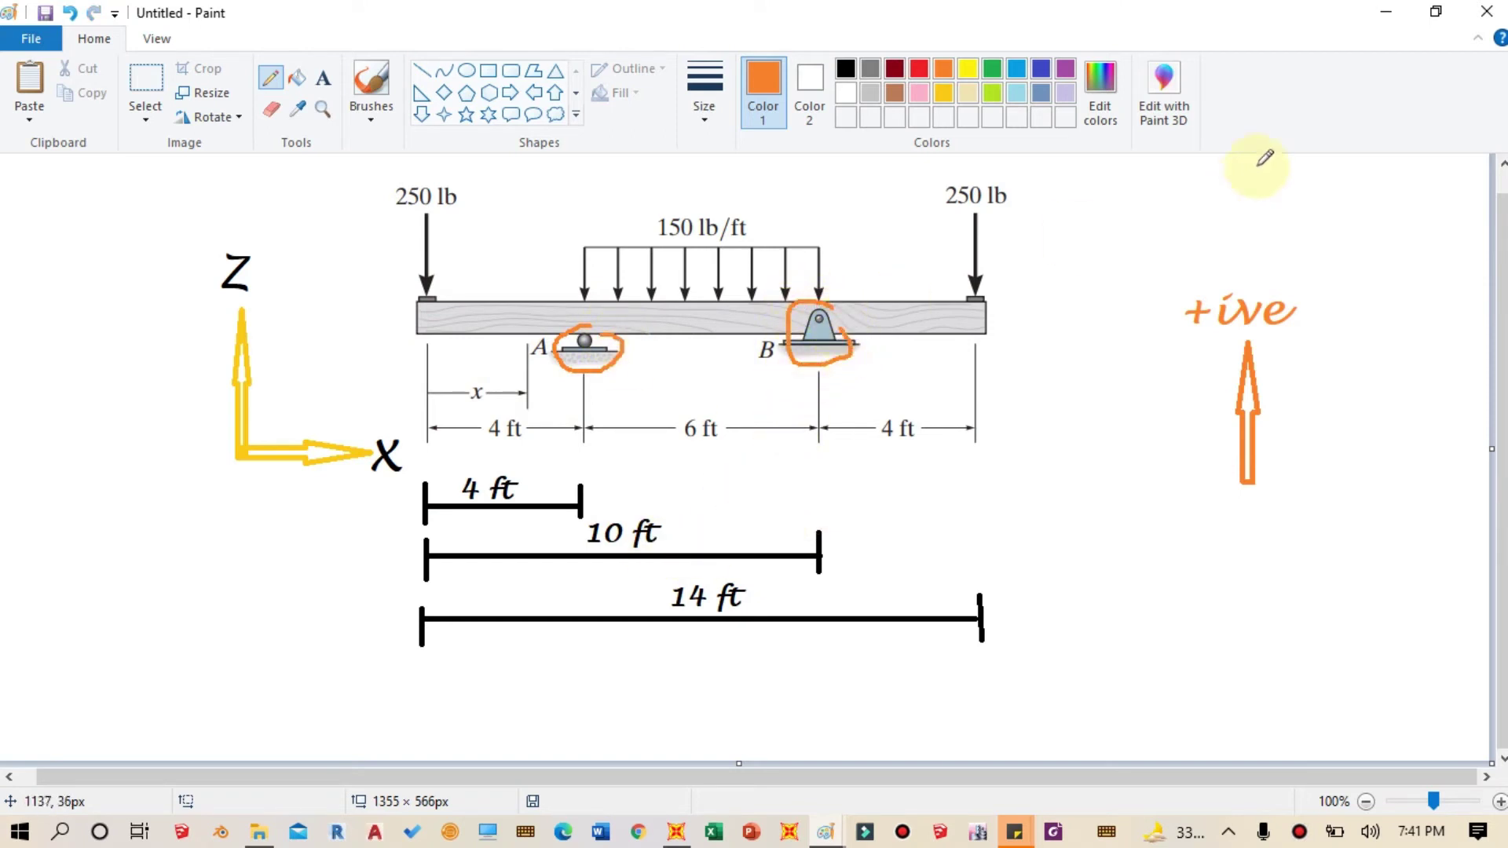
click(1384, 13)
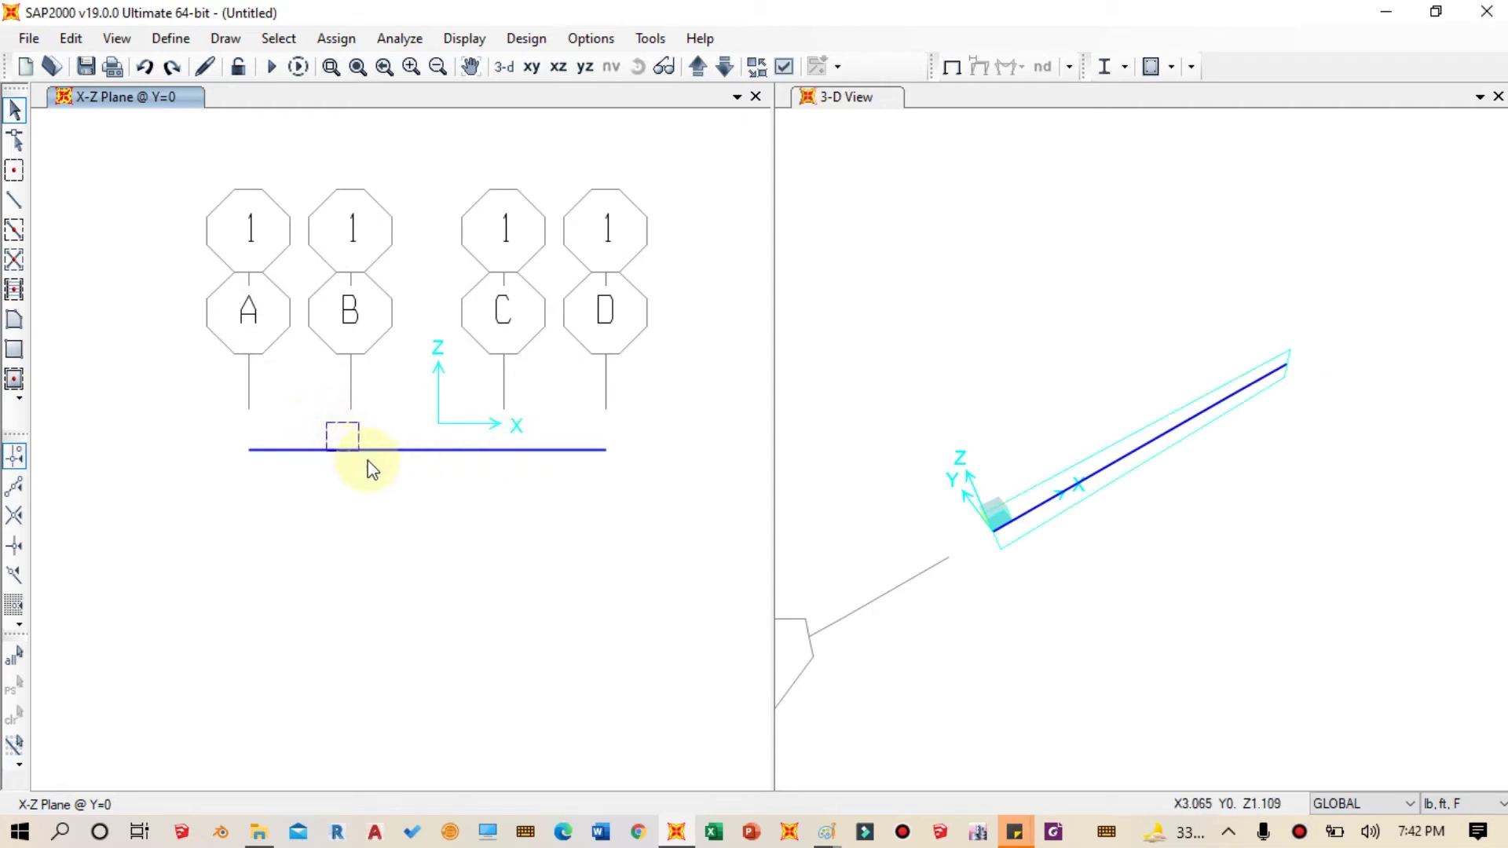
Step: Assign a roller restraint, with only Translation 3 fixed, to the beam joint at grid line B
drag(391, 486, 391, 487)
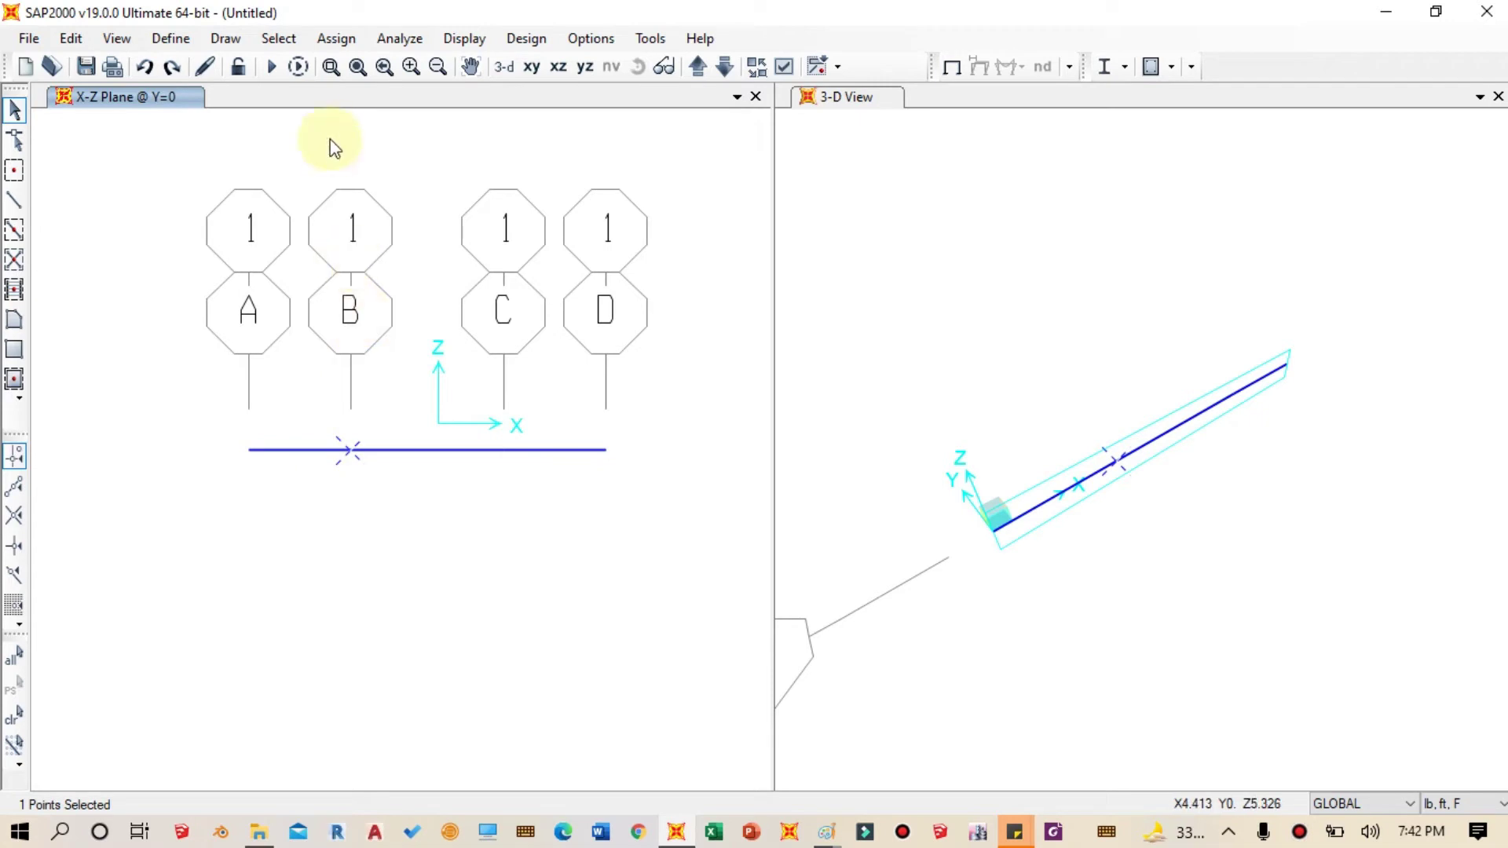
click(336, 39)
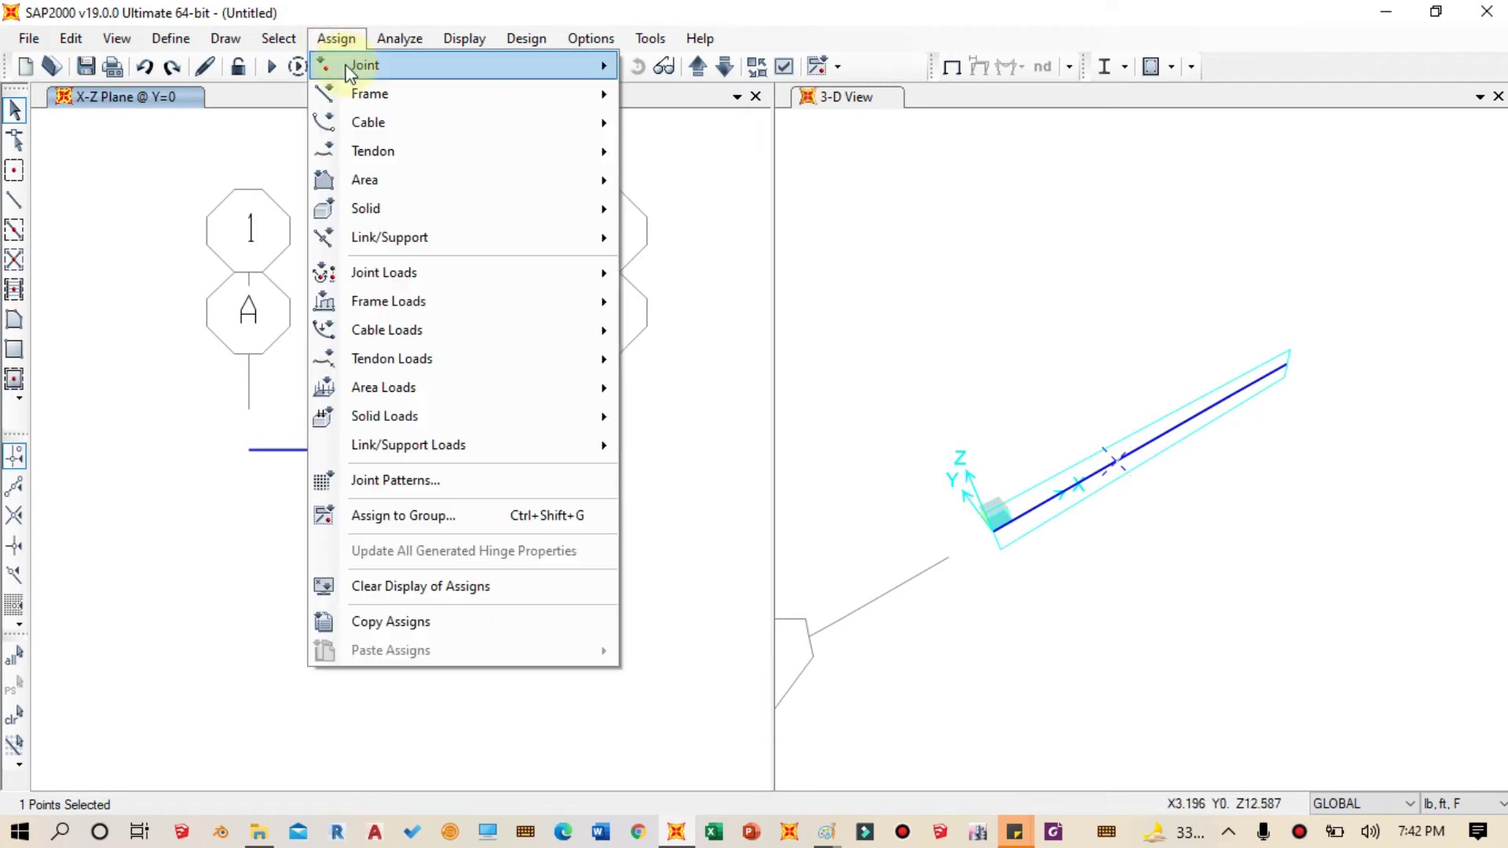
mouse_move(353, 71)
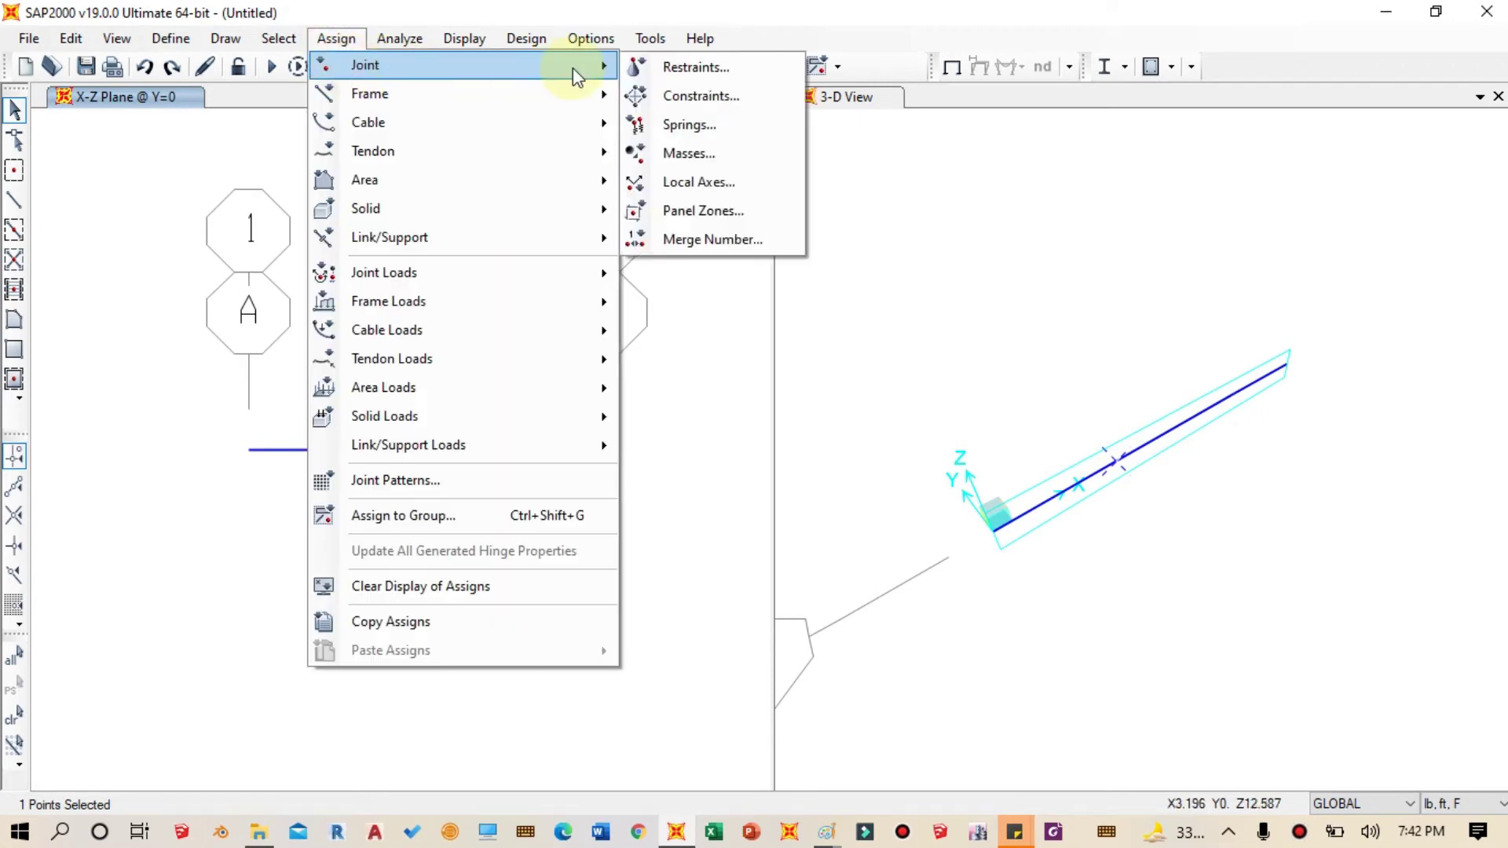
click(667, 68)
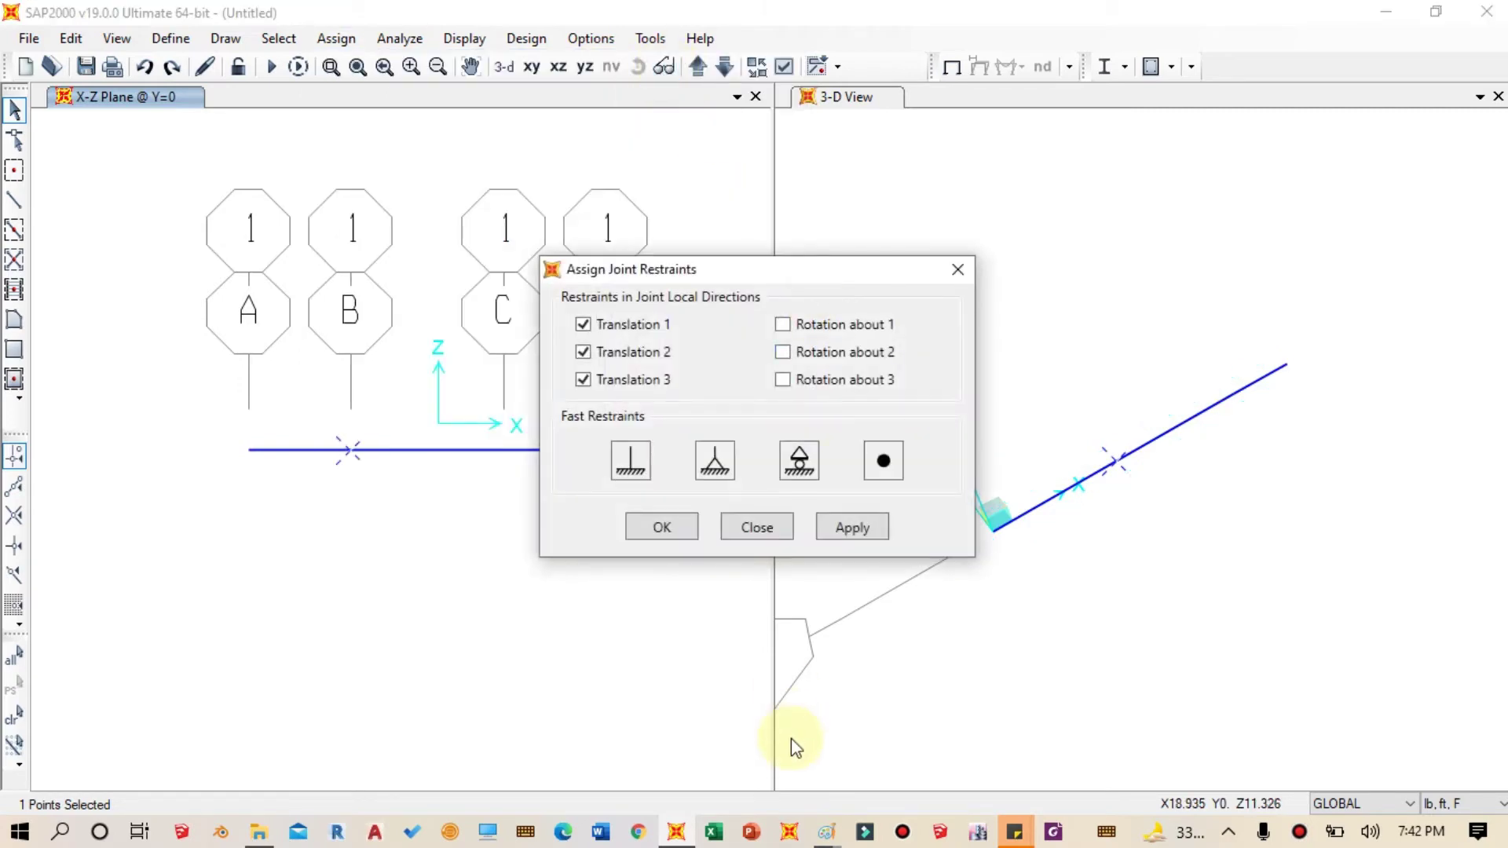
mouse_move(826, 833)
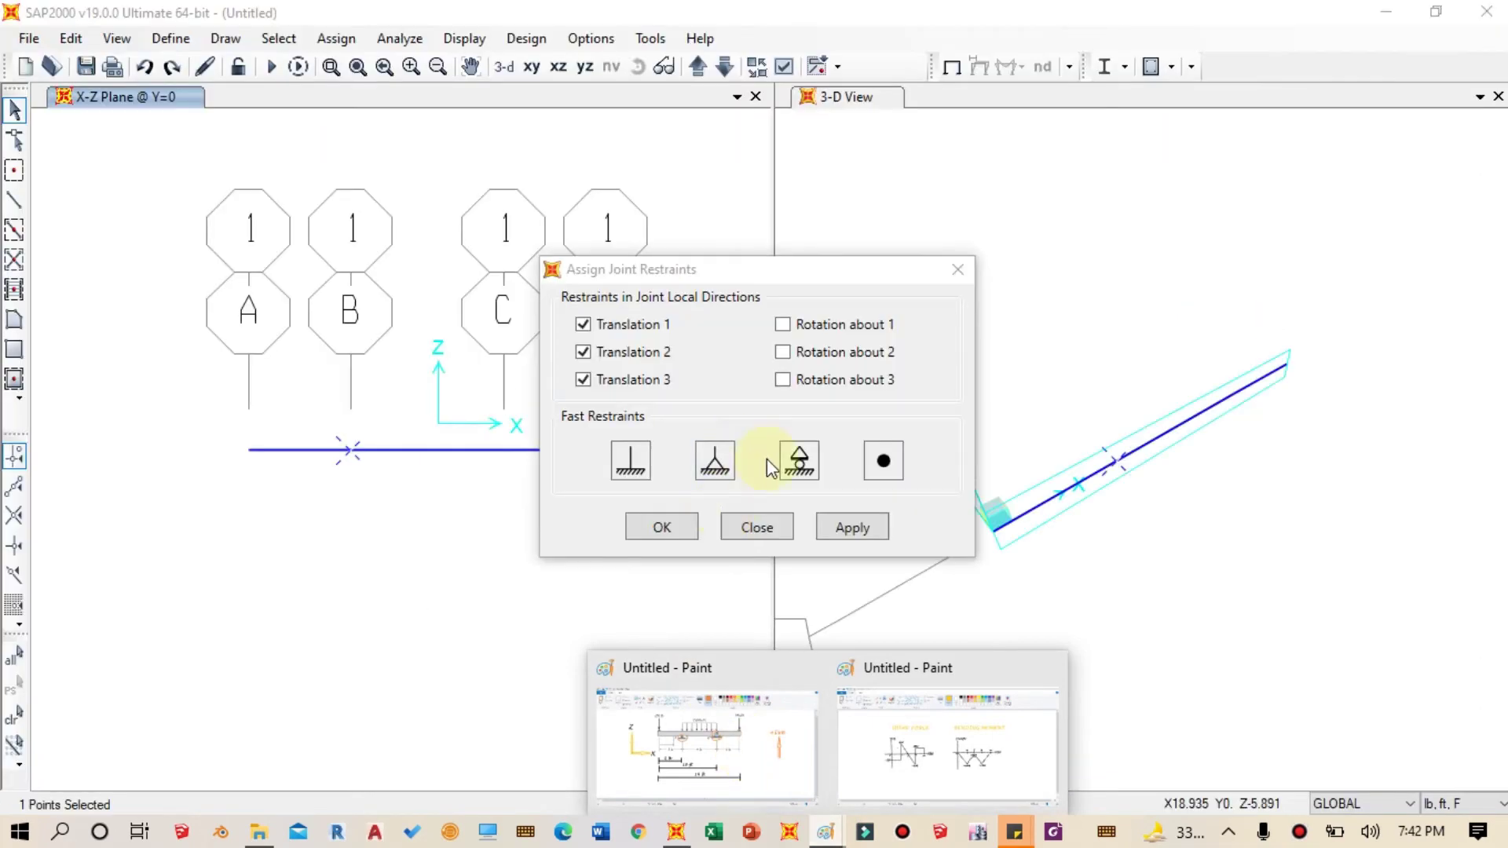
click(799, 462)
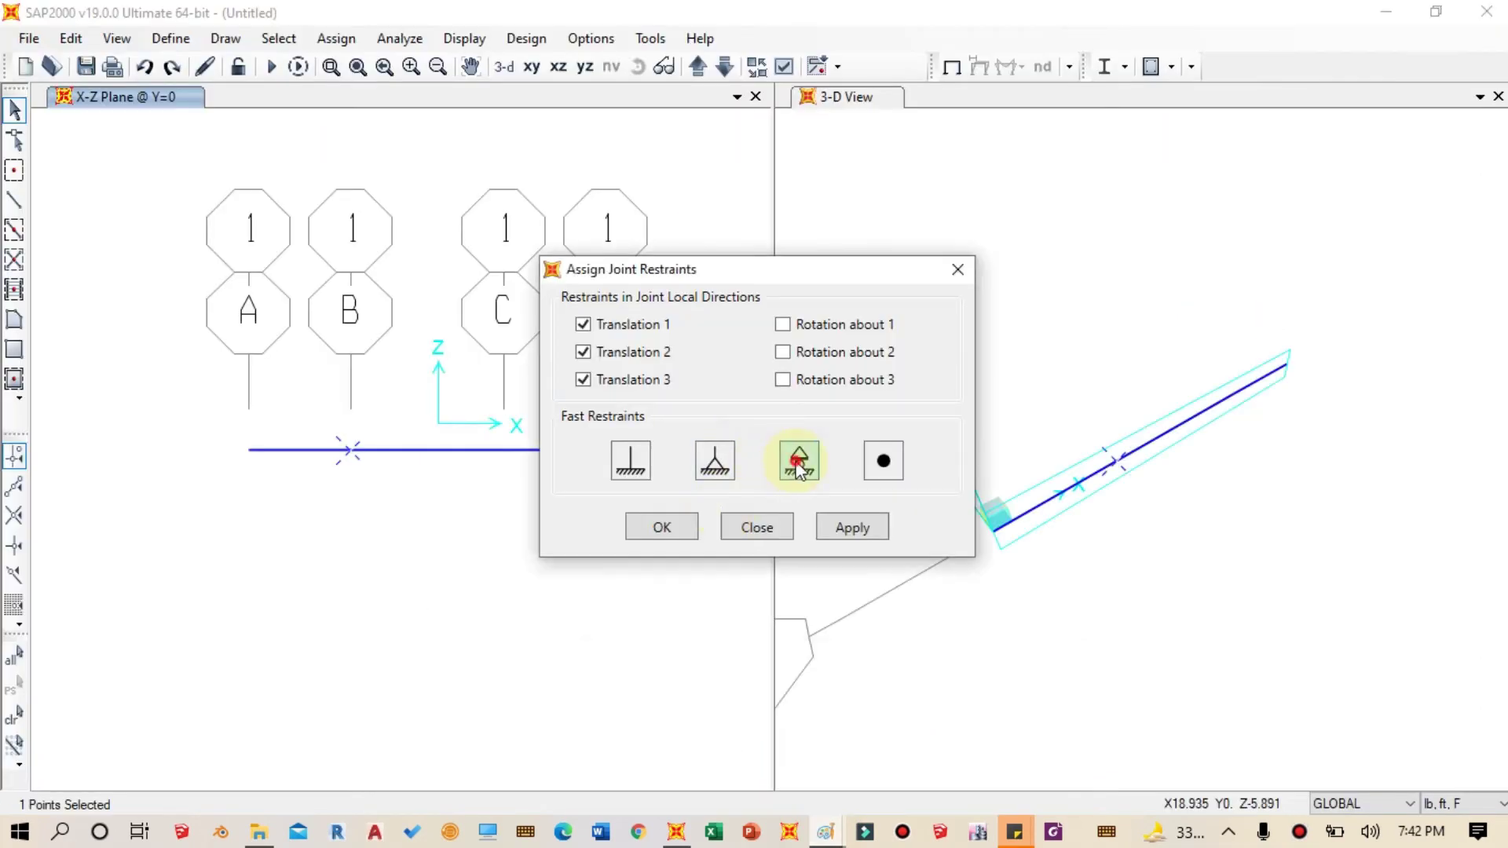
click(852, 527)
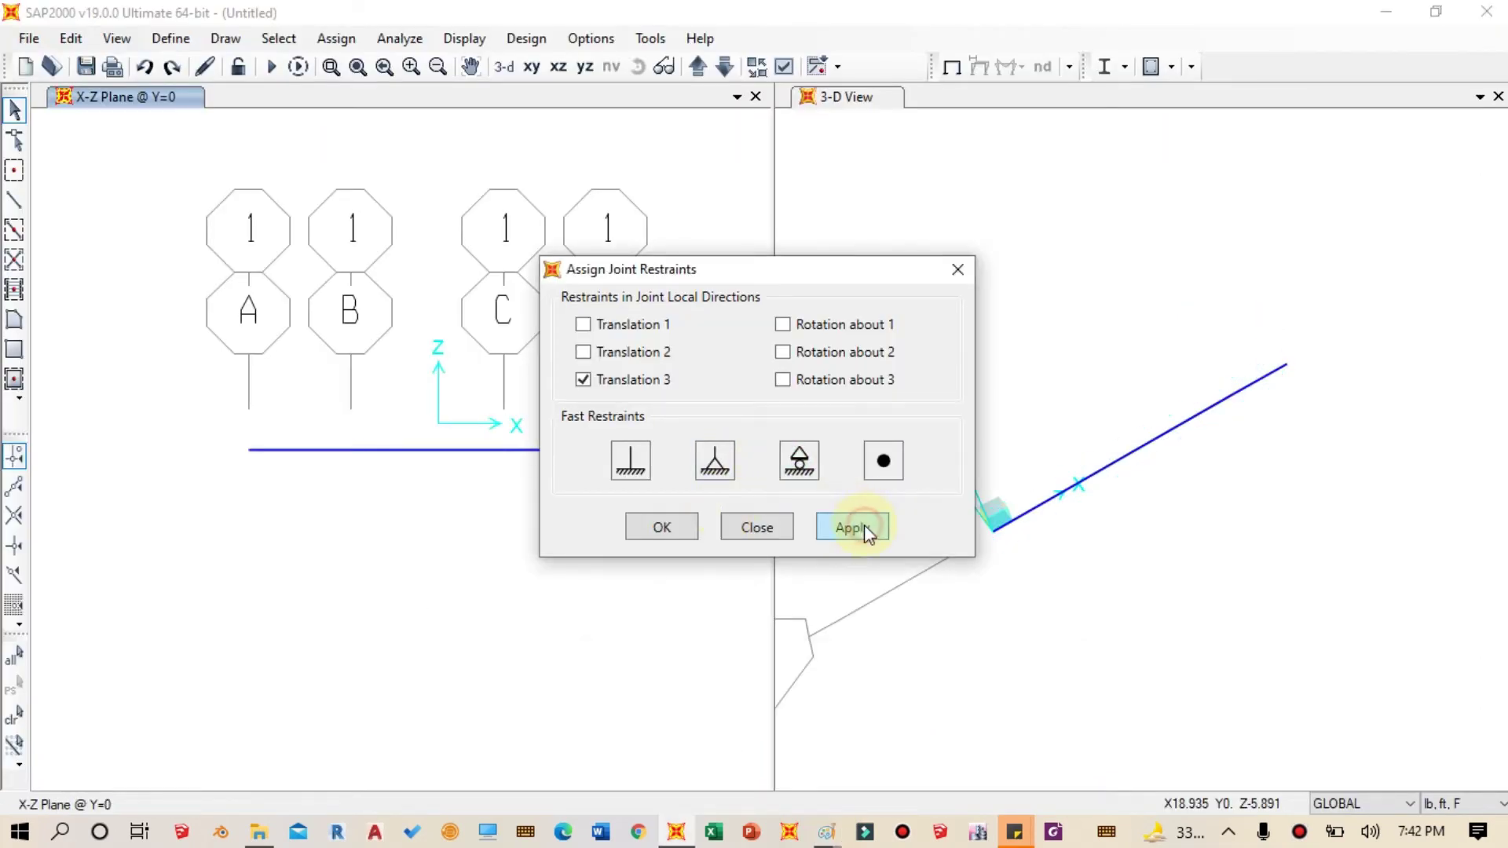
Step: Check support B in the Paint sketch, assign a pinned restraint to the joint at grid line C, and finish the restraint assignment
drag(731, 284, 1108, 287)
drag(471, 418, 533, 488)
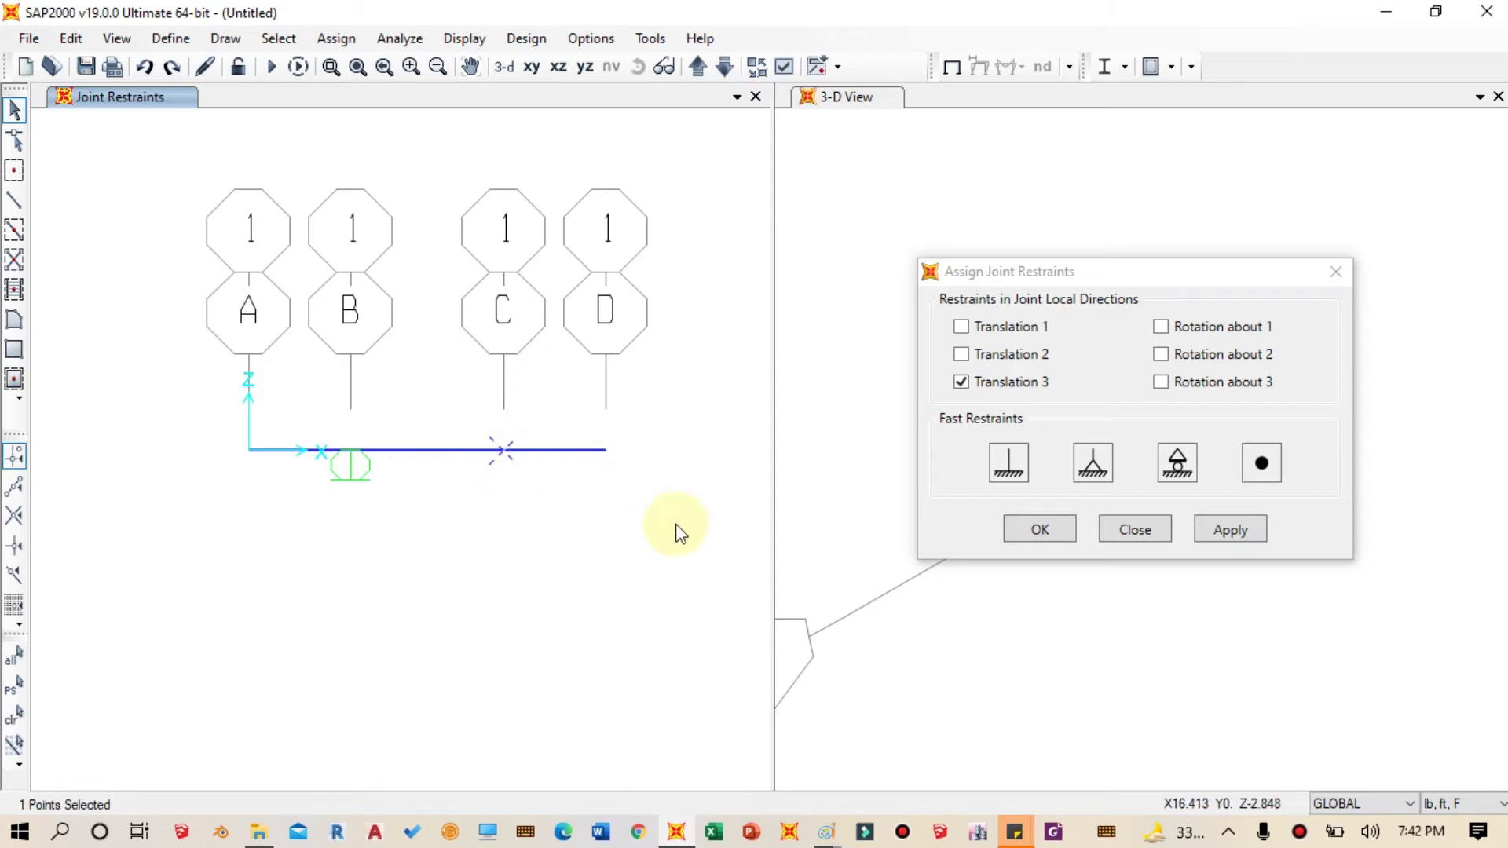
mouse_move(829, 830)
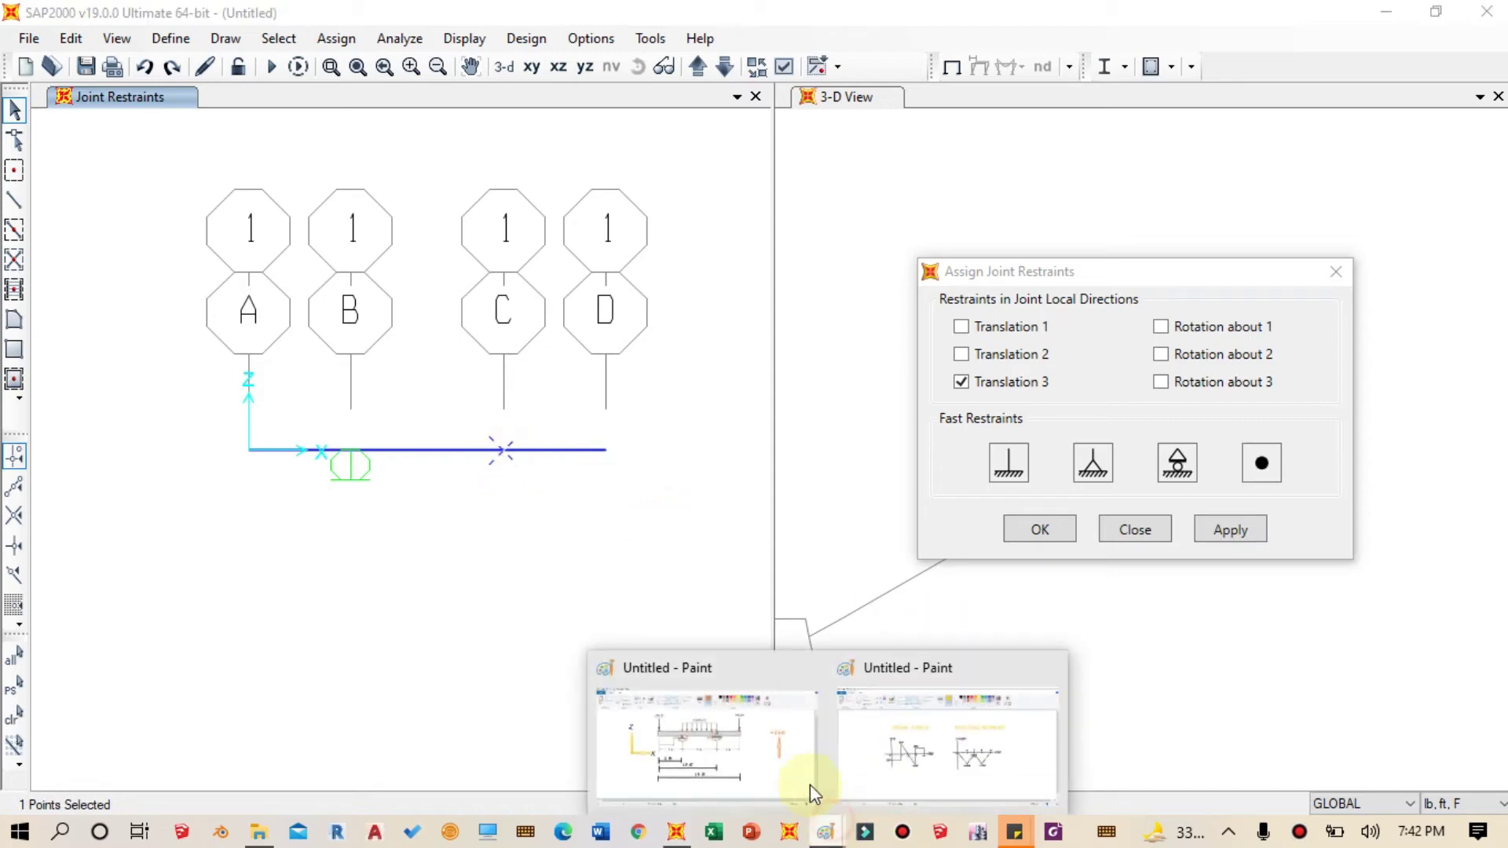
click(785, 750)
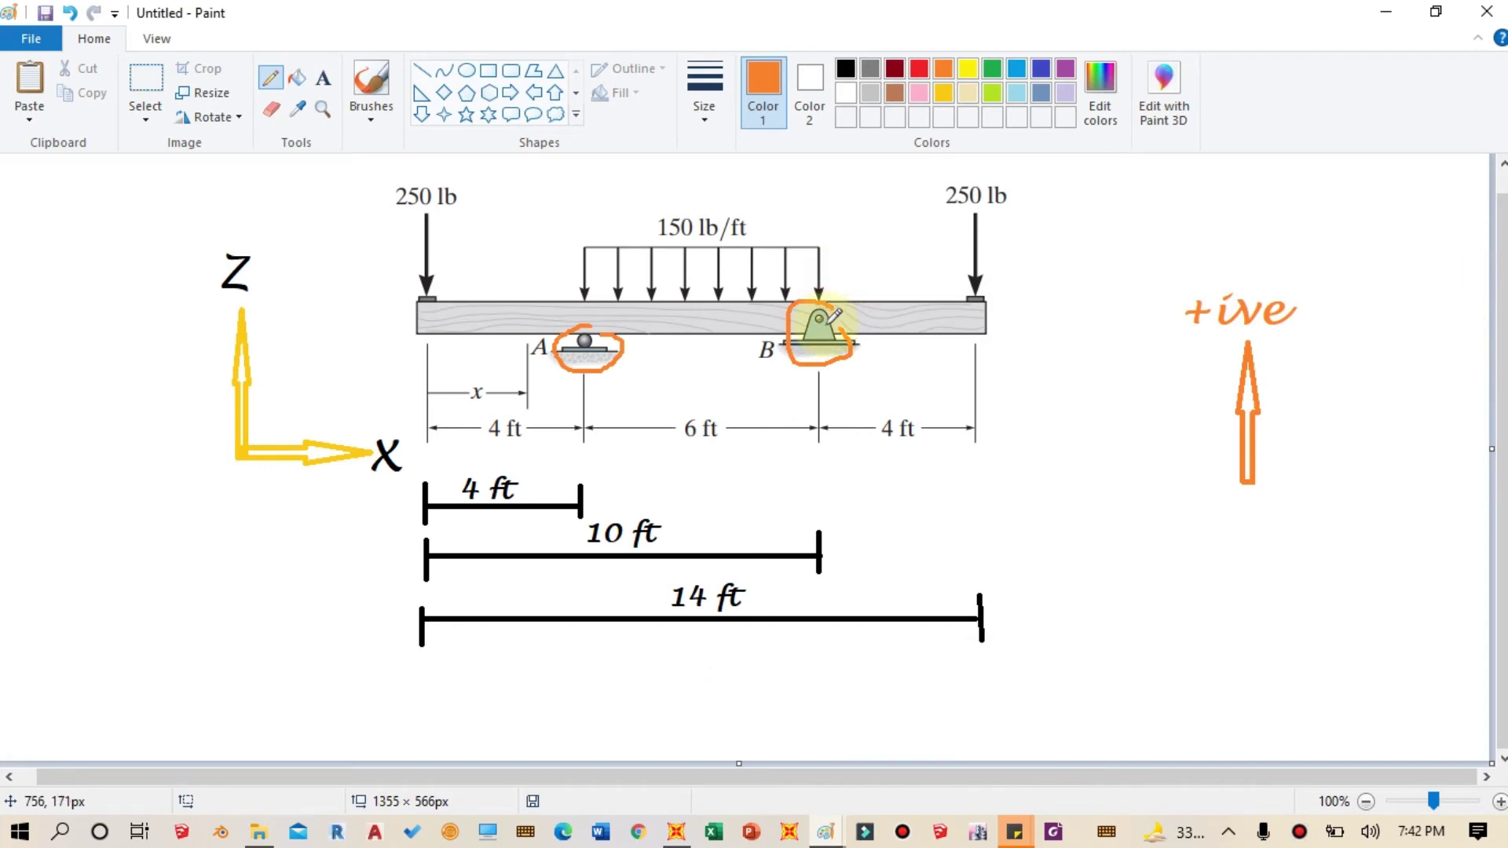
click(1384, 11)
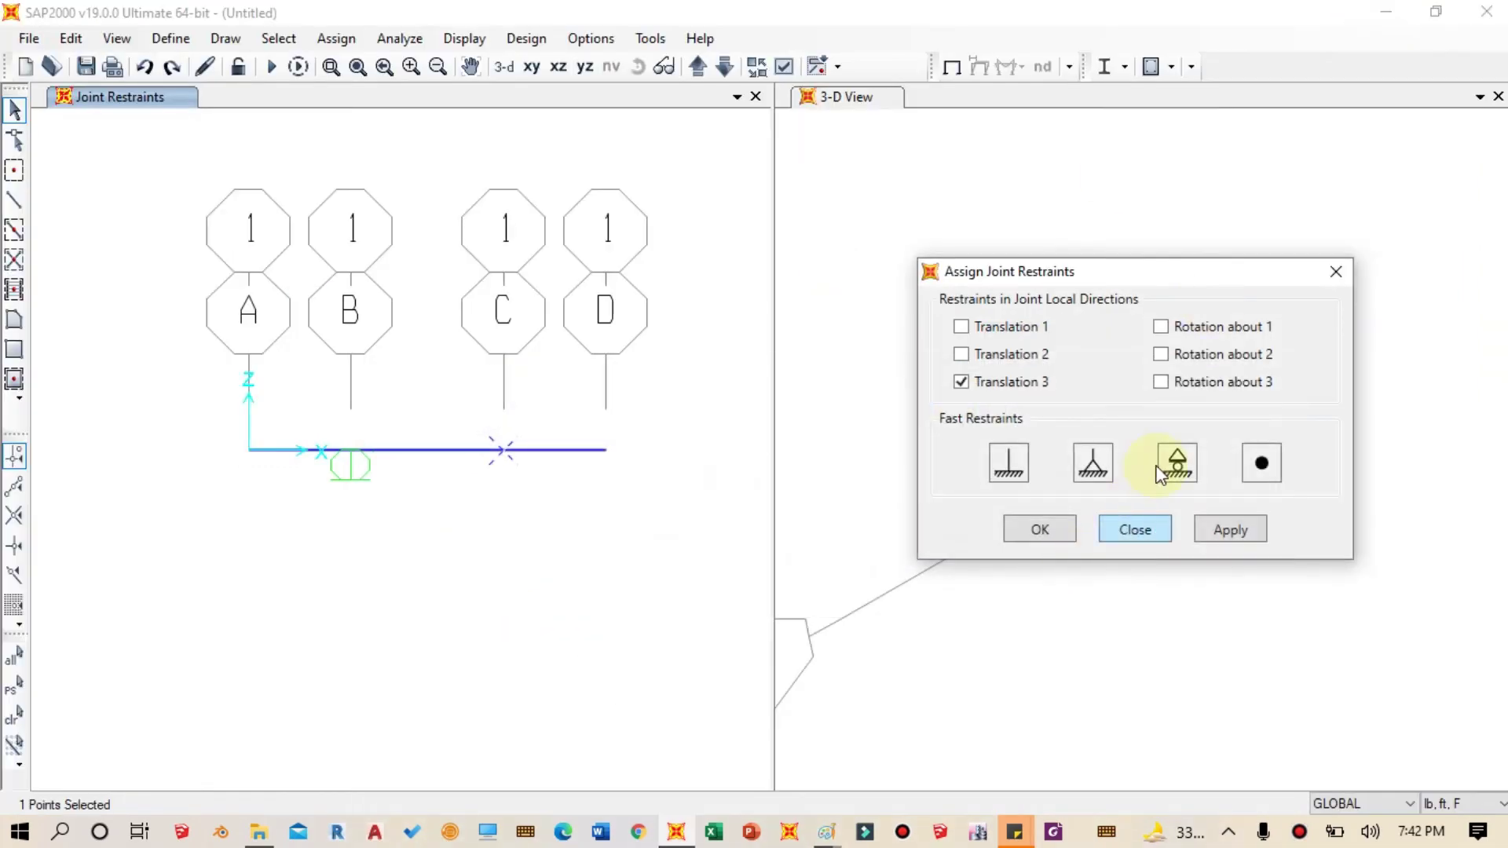
click(1094, 463)
click(1233, 530)
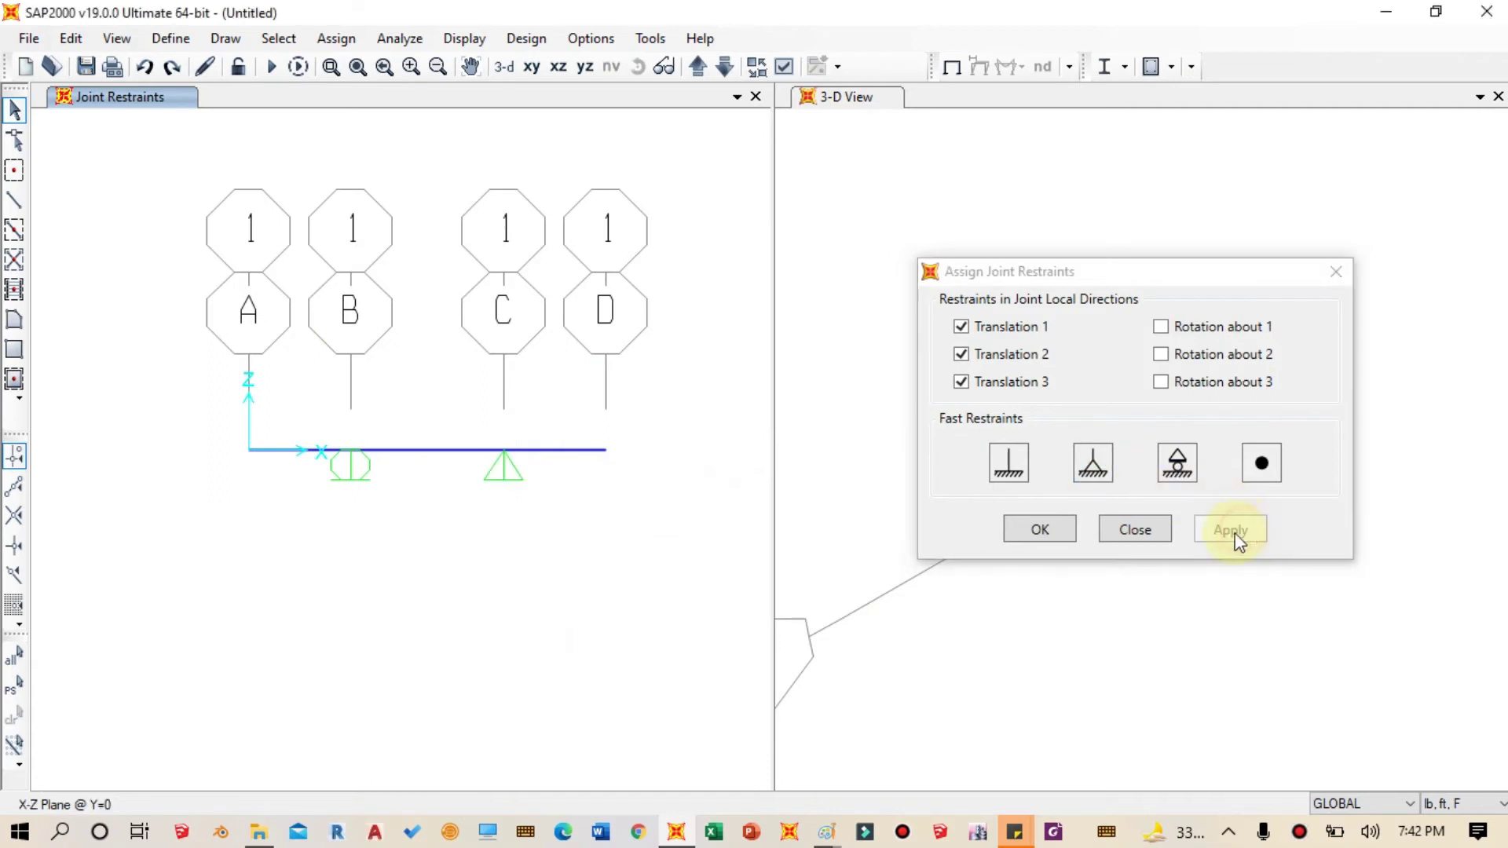
click(1053, 534)
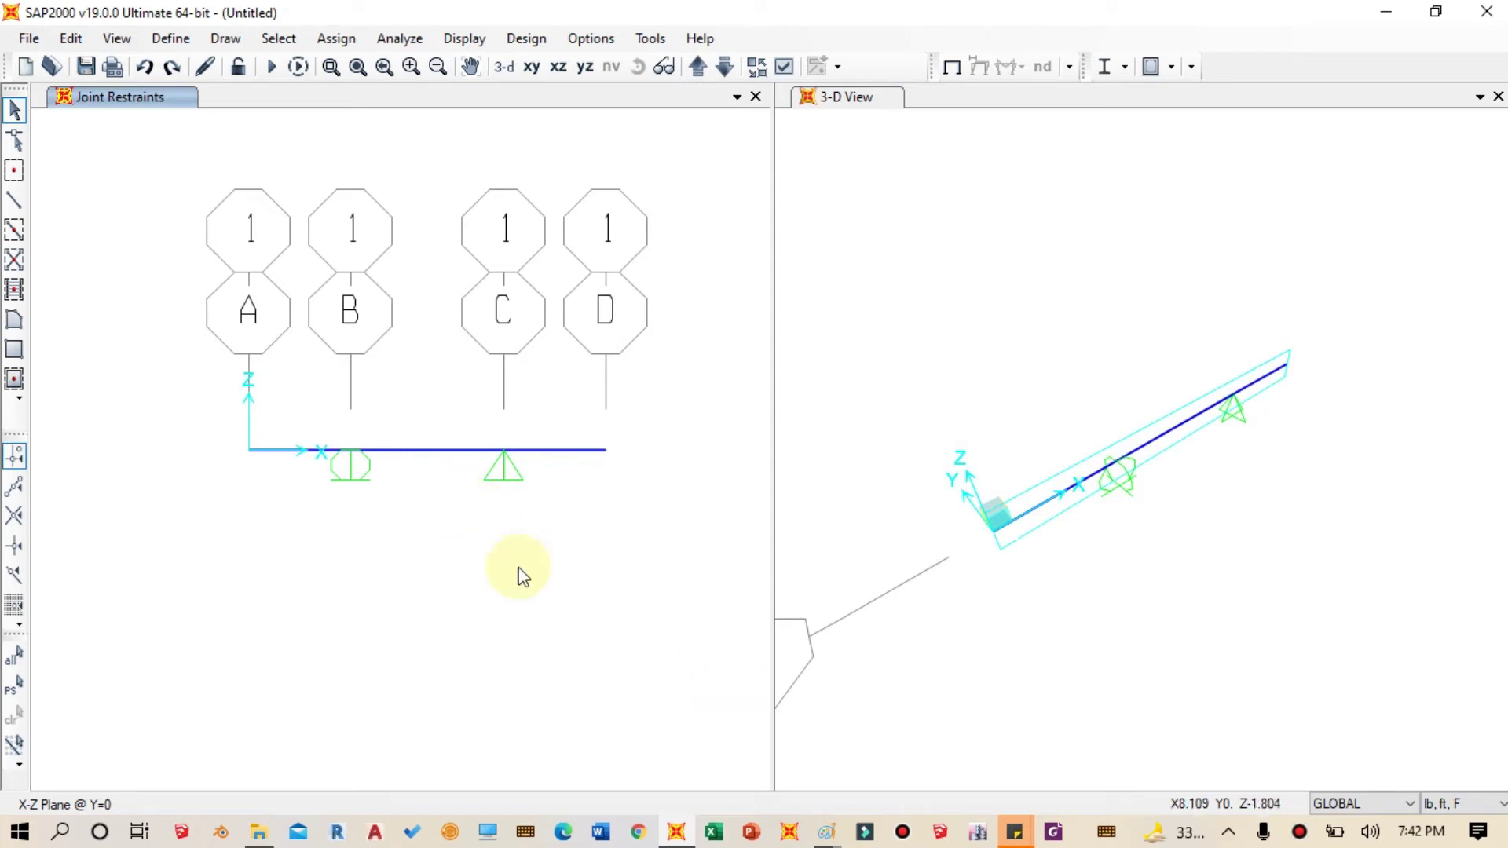
Step: Review the loads on the beam sketch in Paint and return to SAP2000
click(831, 837)
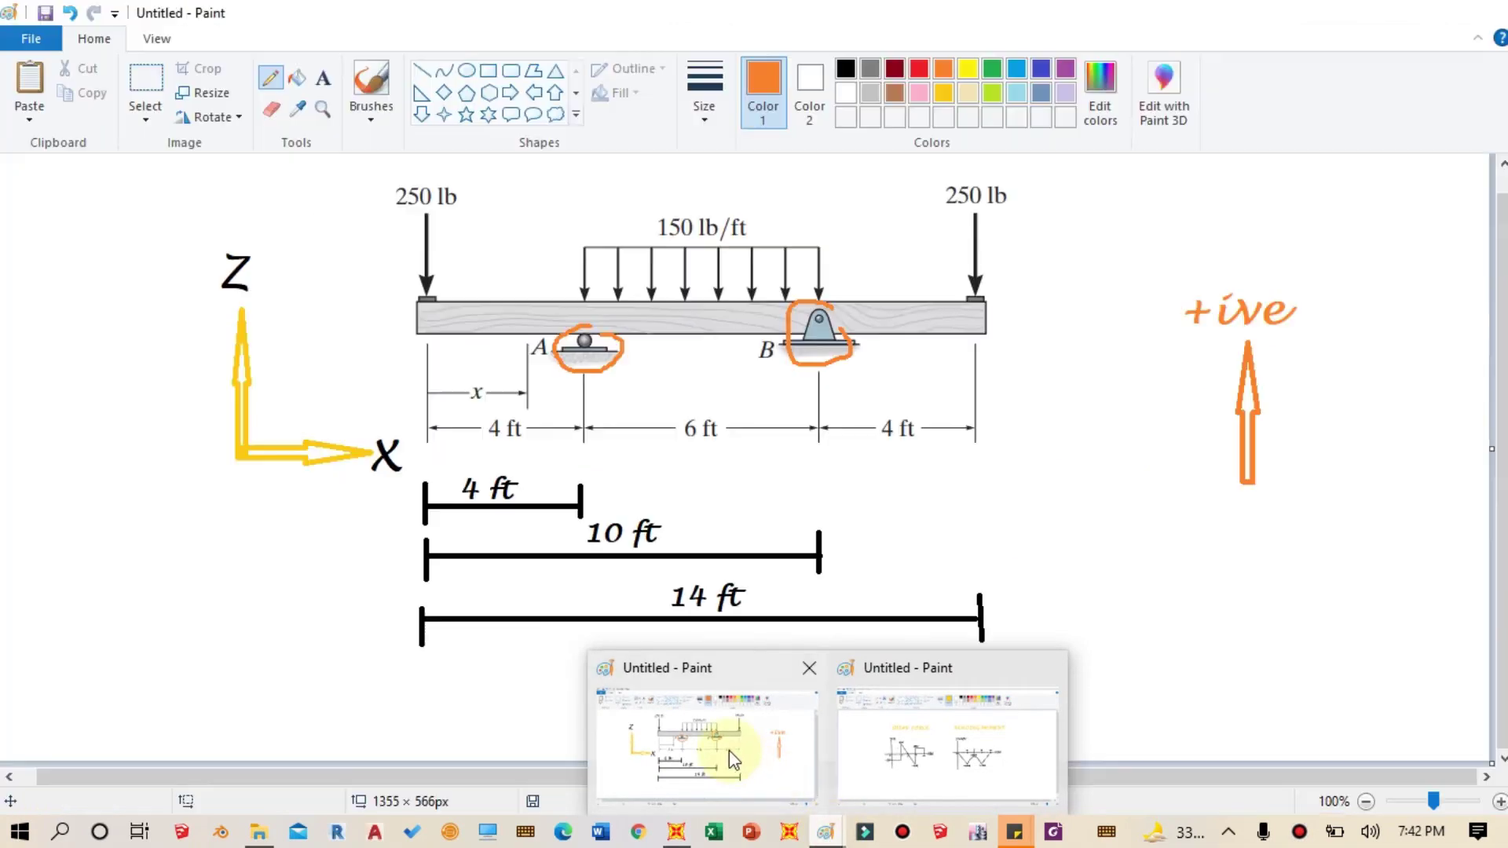
click(729, 751)
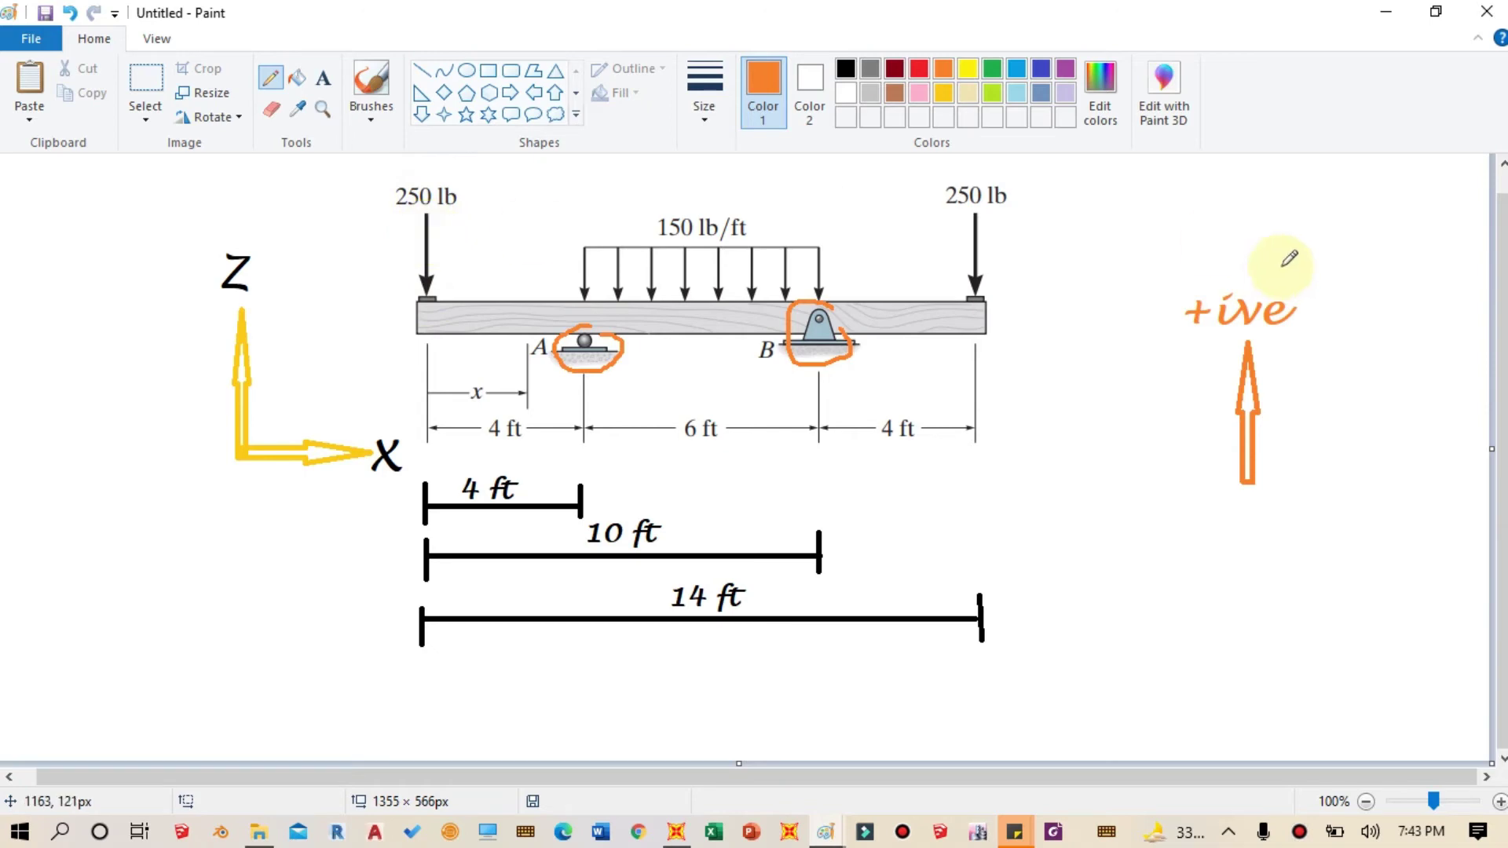
click(1386, 17)
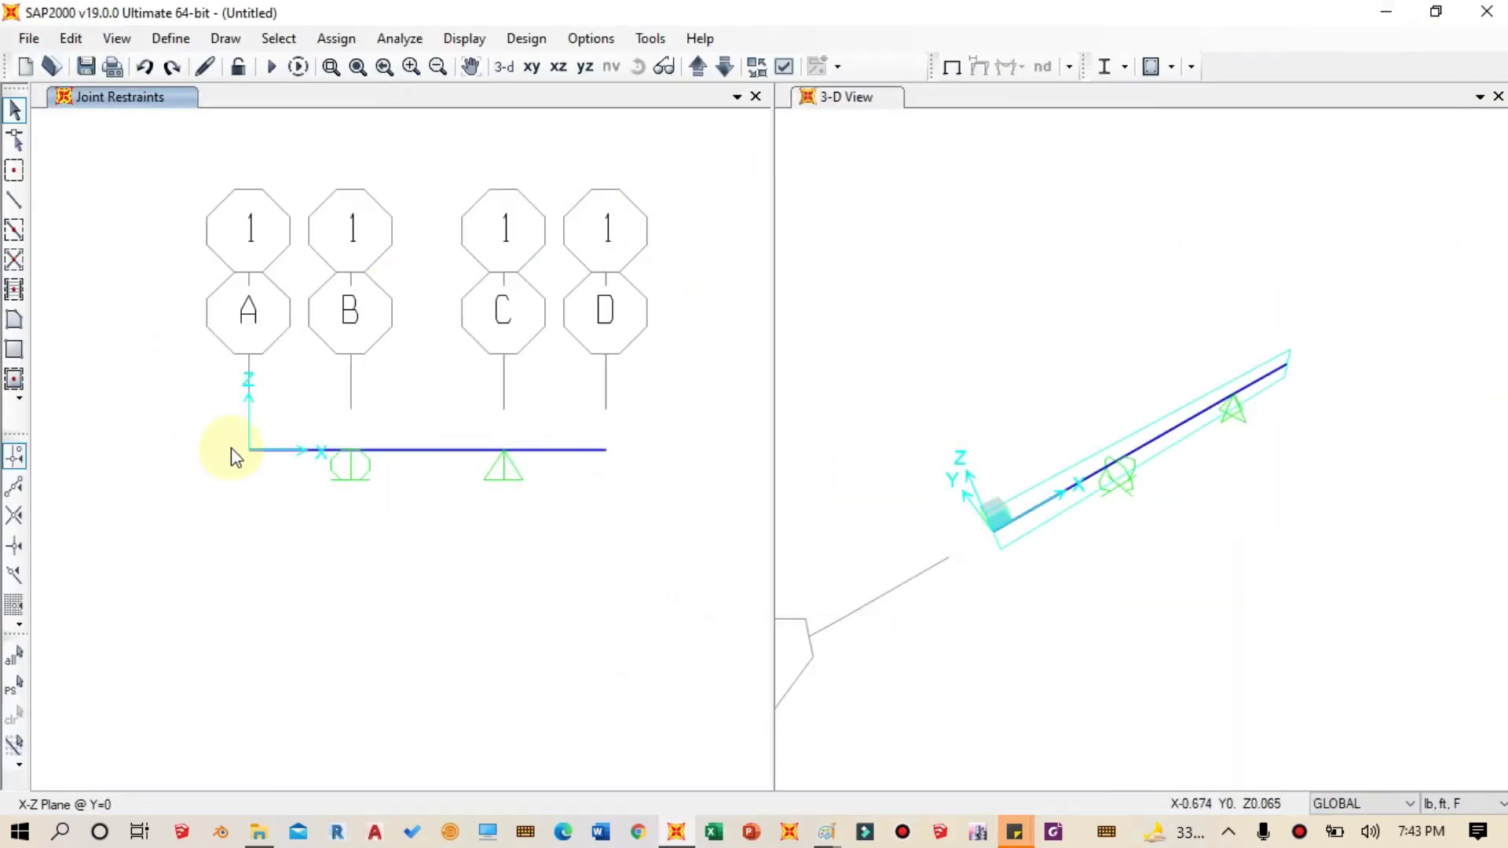
Step: Check the end load in the Paint sketch and assign a Global Z joint force of -250 lb, DEAD pattern, at grid line A
drag(231, 421, 265, 479)
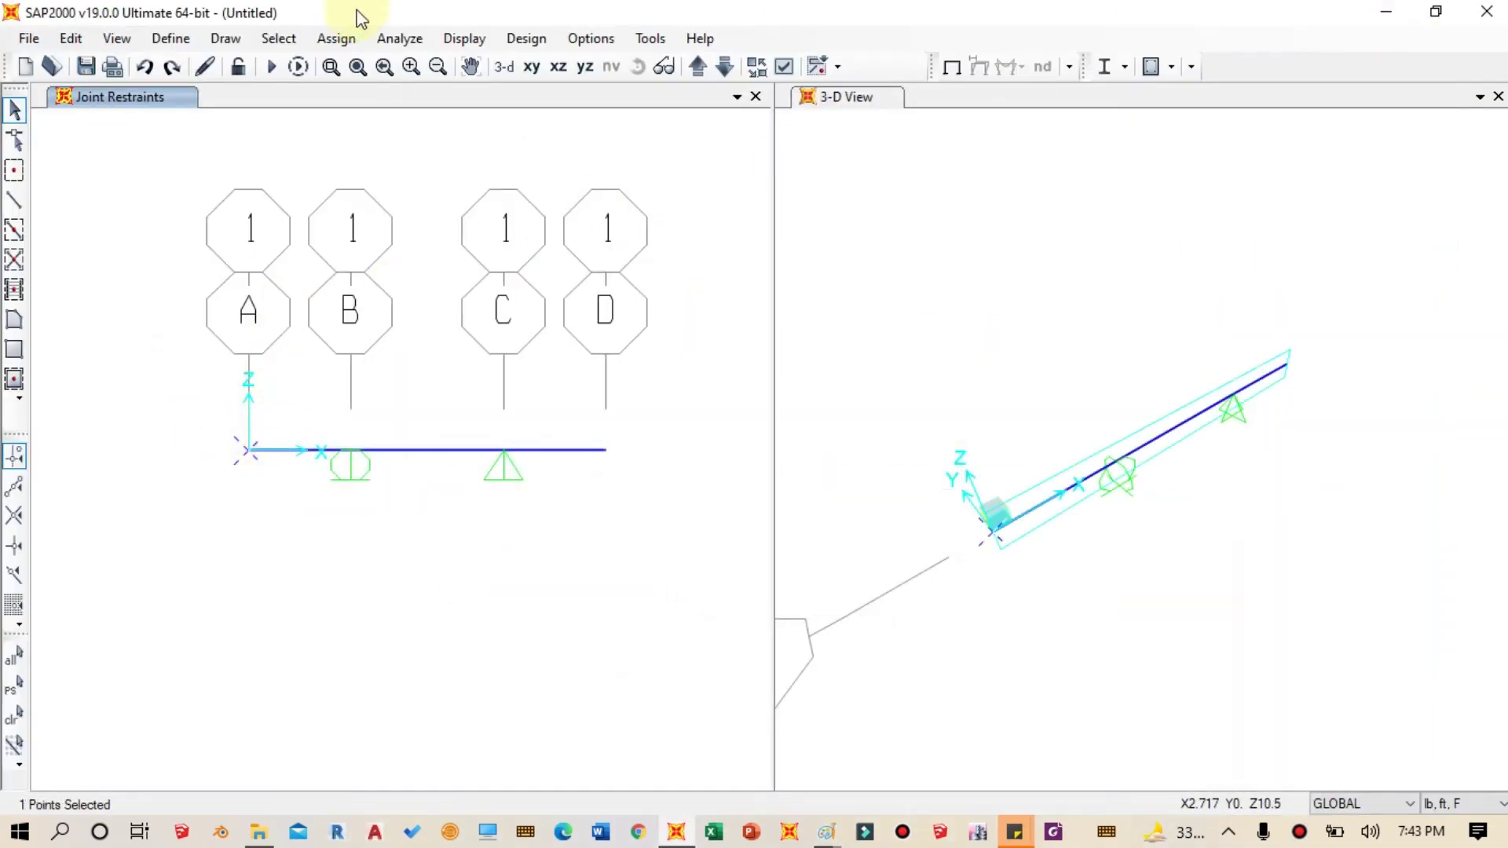
click(338, 40)
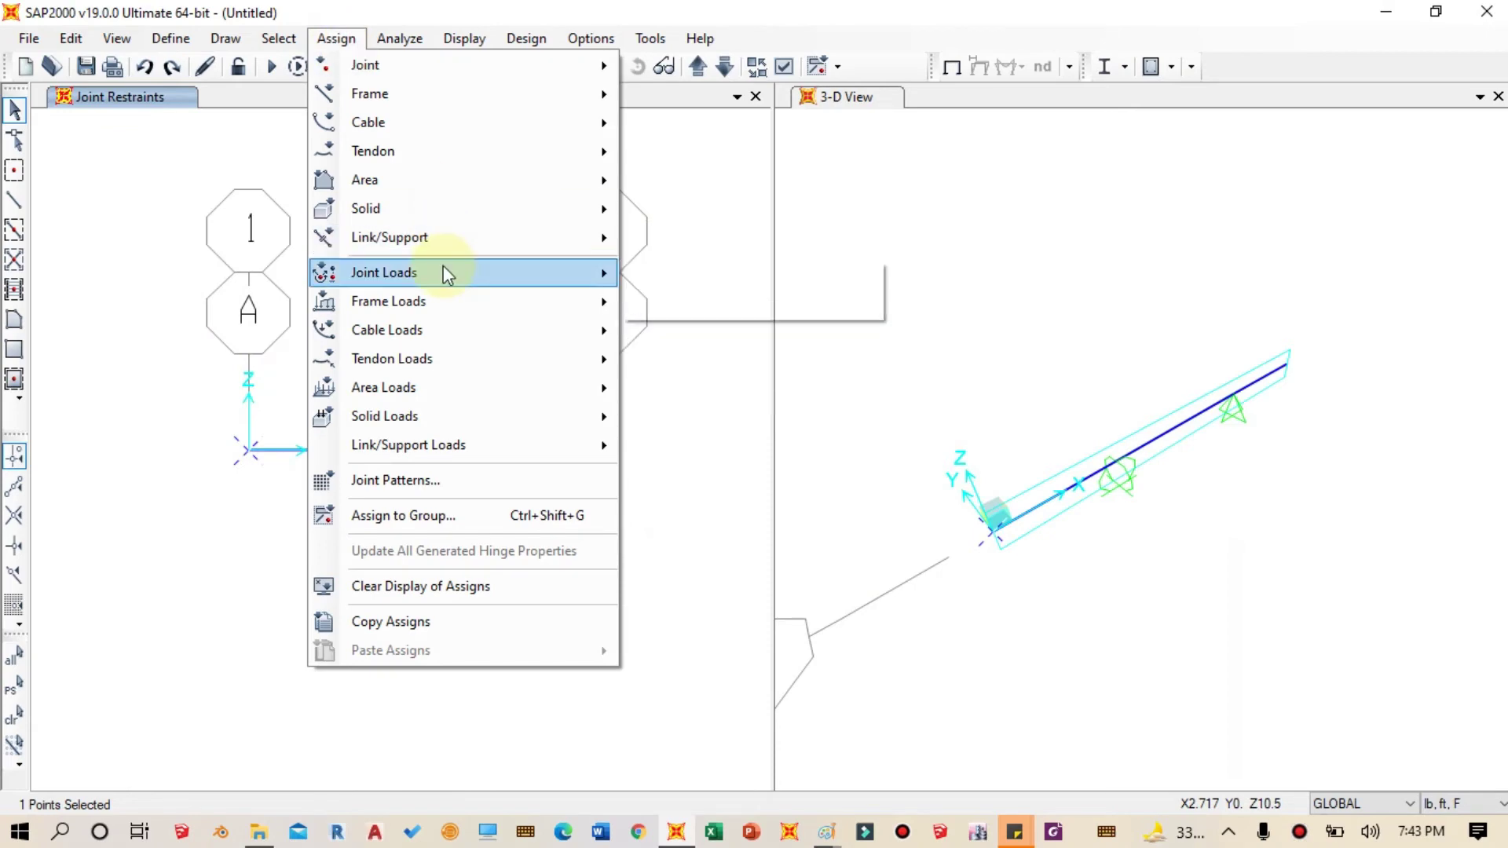
mouse_move(513, 276)
click(668, 277)
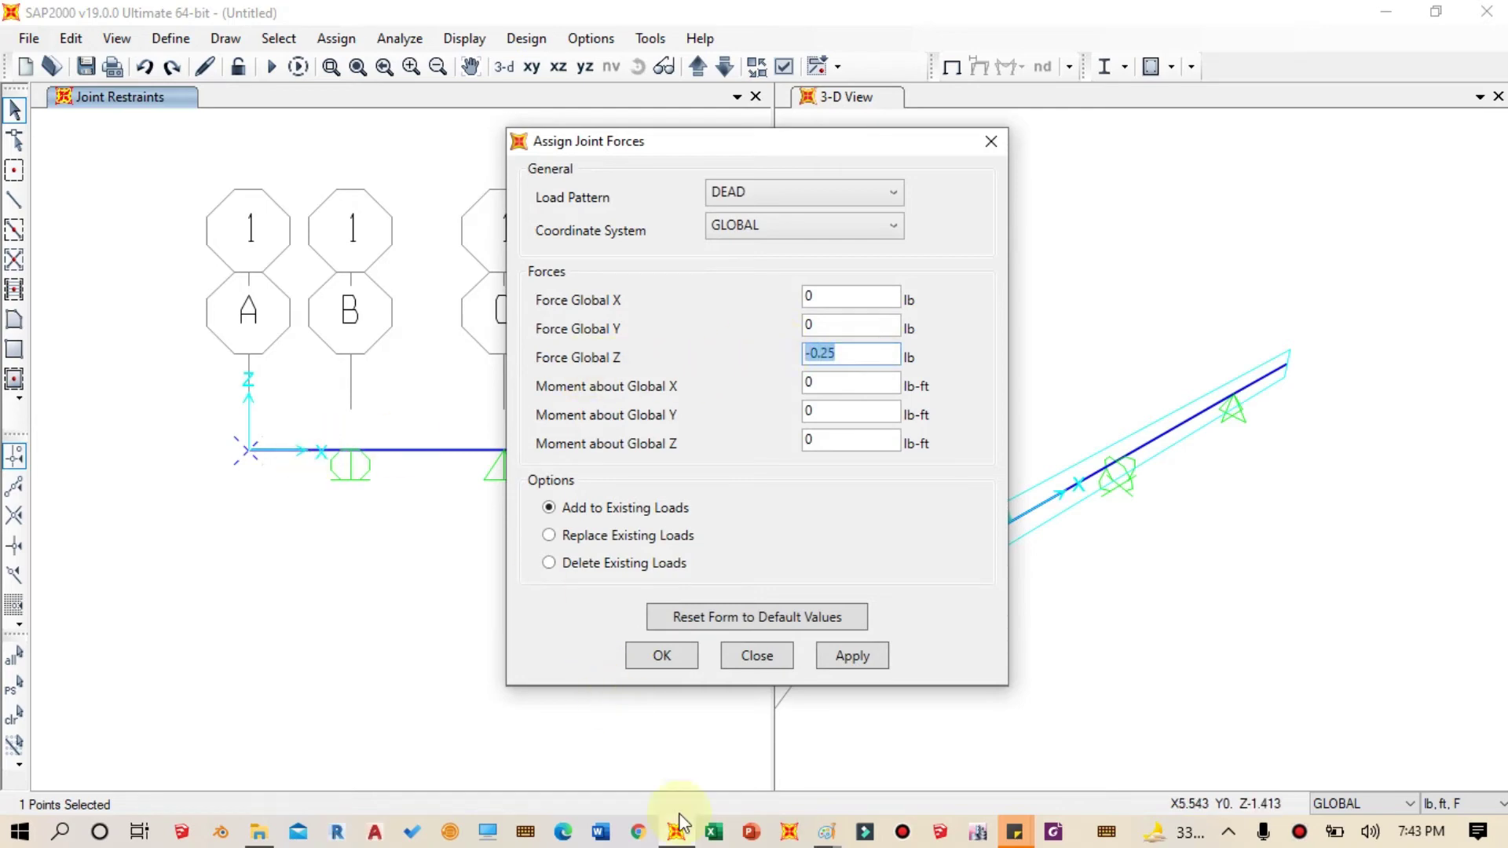
click(826, 831)
click(753, 775)
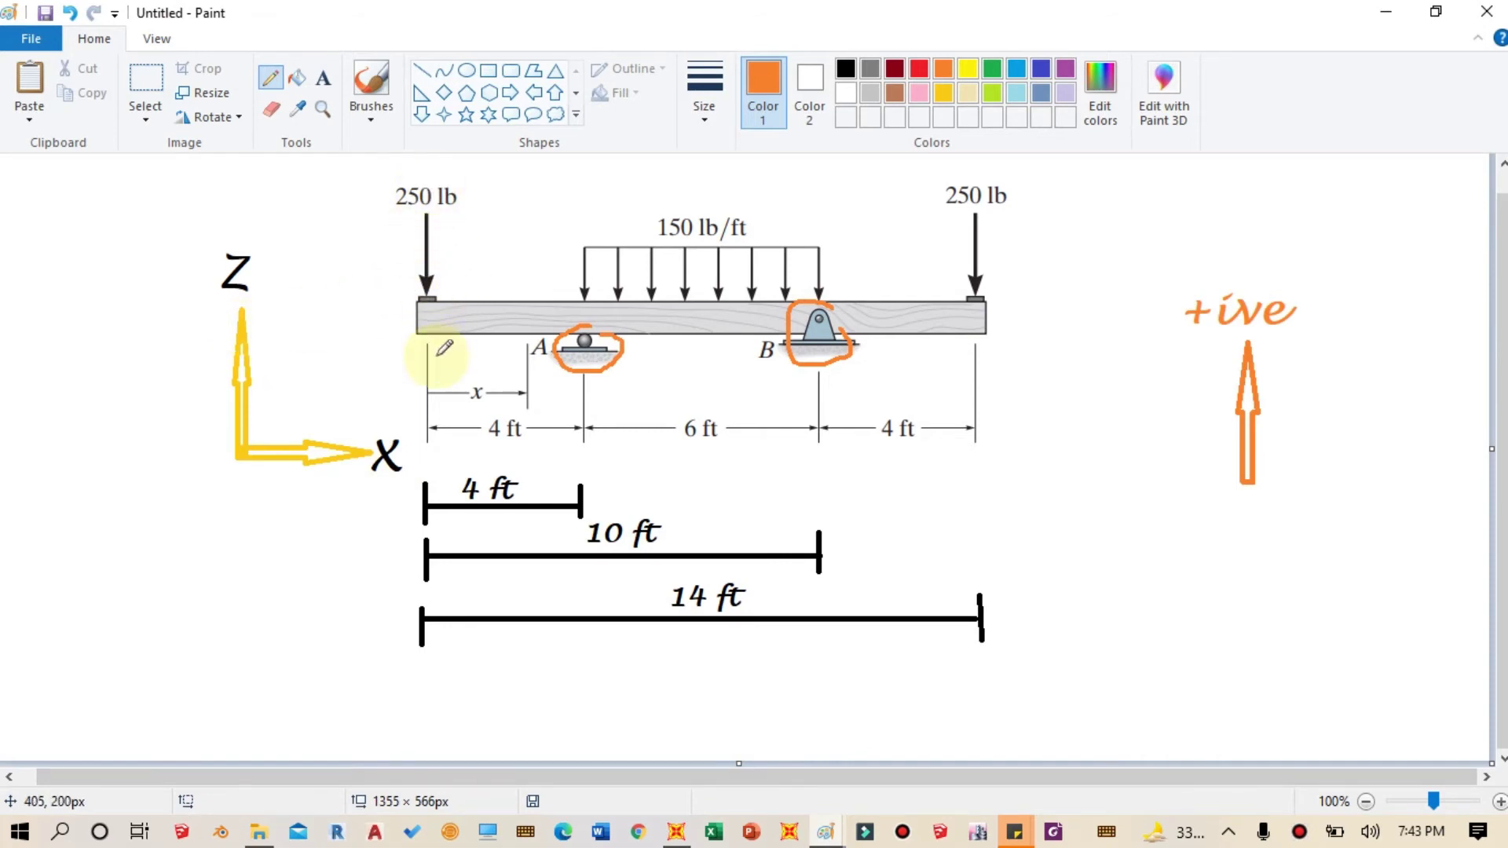
click(1389, 19)
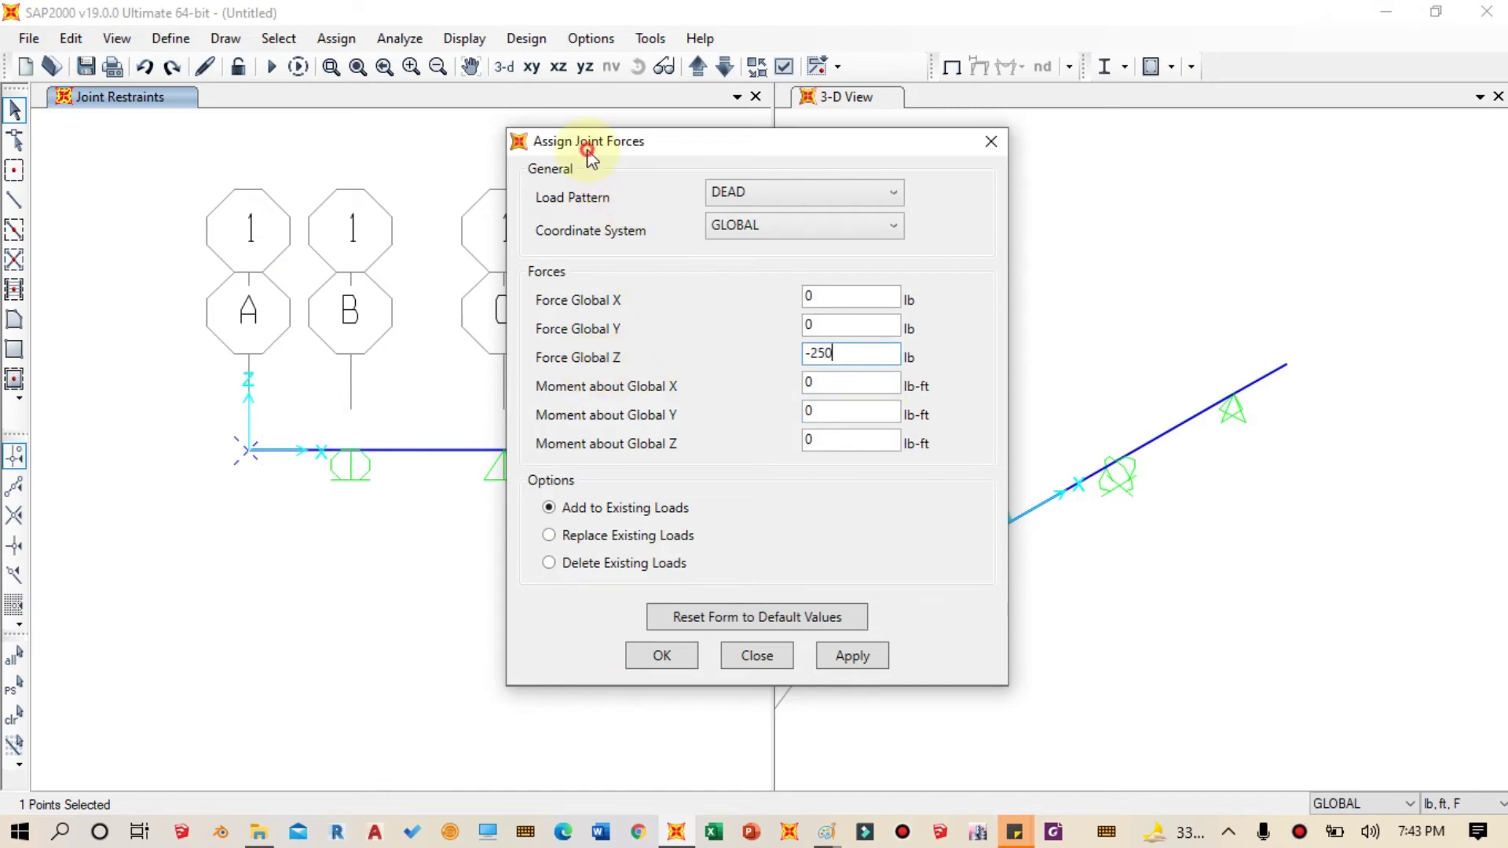
drag(589, 153, 763, 148)
click(1036, 652)
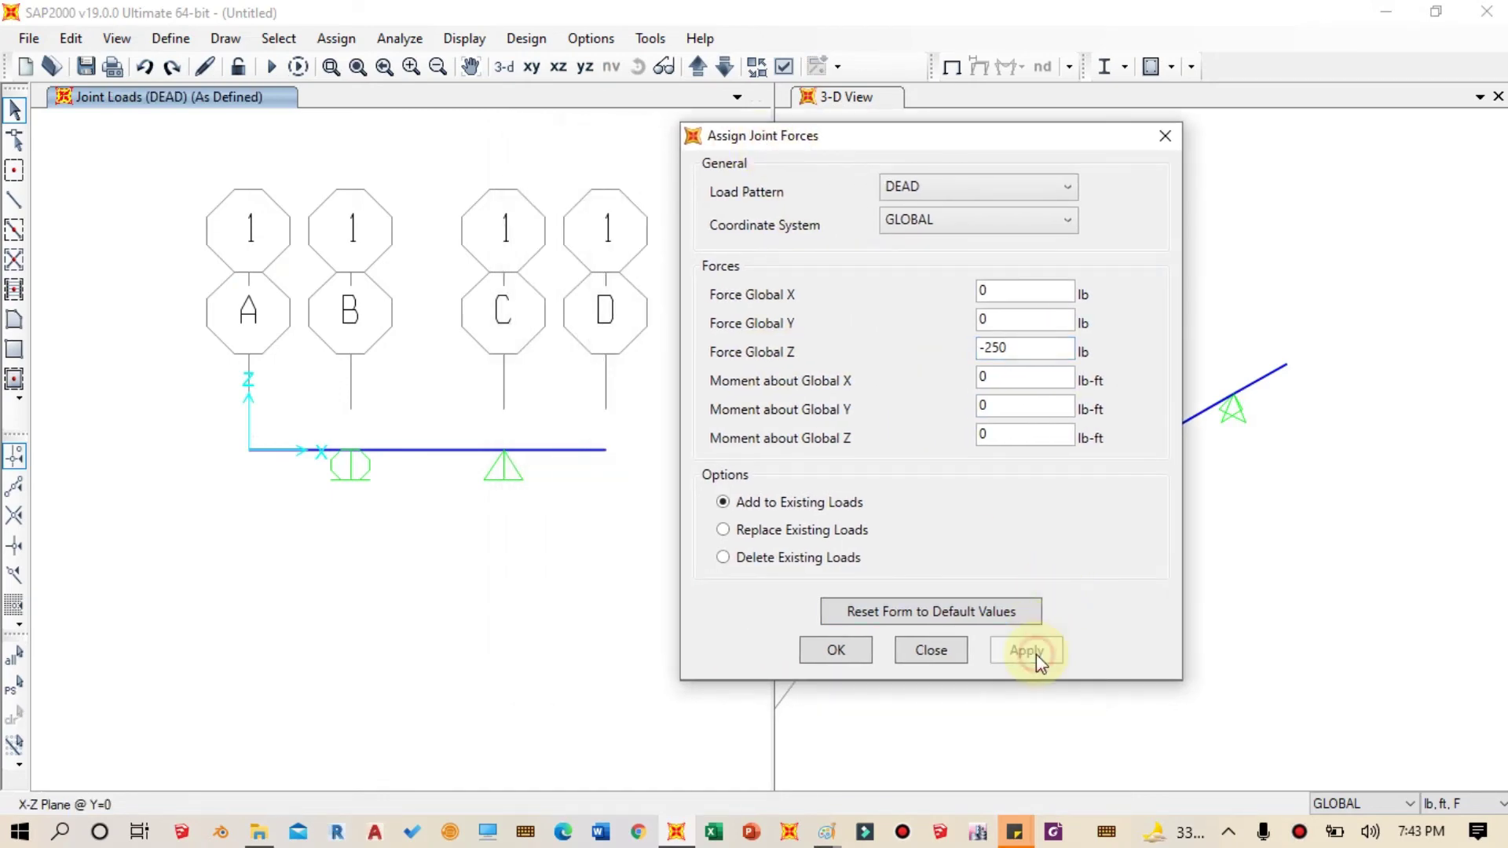
click(840, 654)
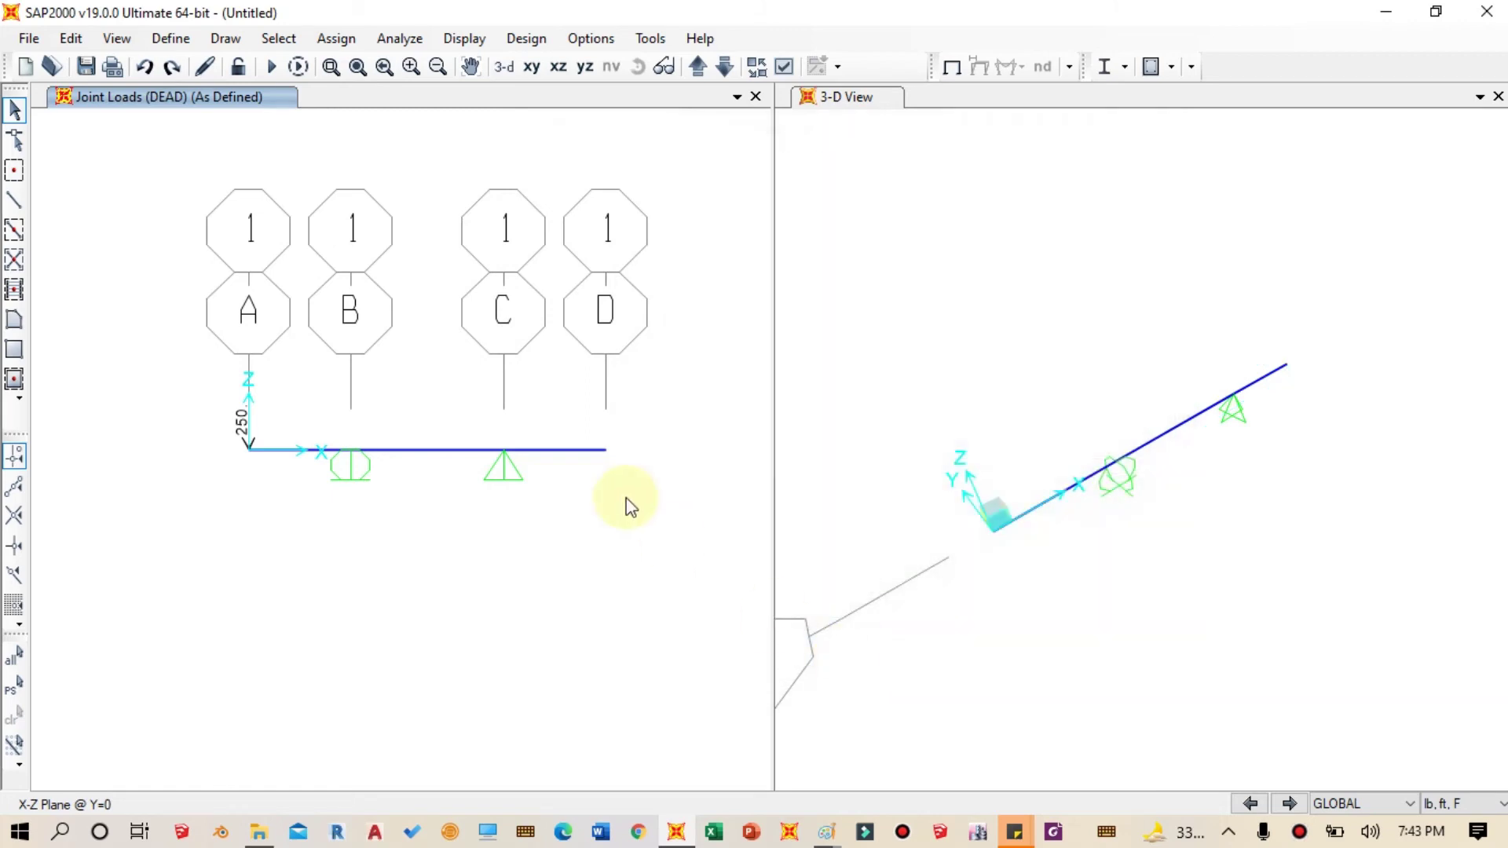
Step: Check the point load at the beam's far end in the Paint sketch and return to SAP2000
click(827, 832)
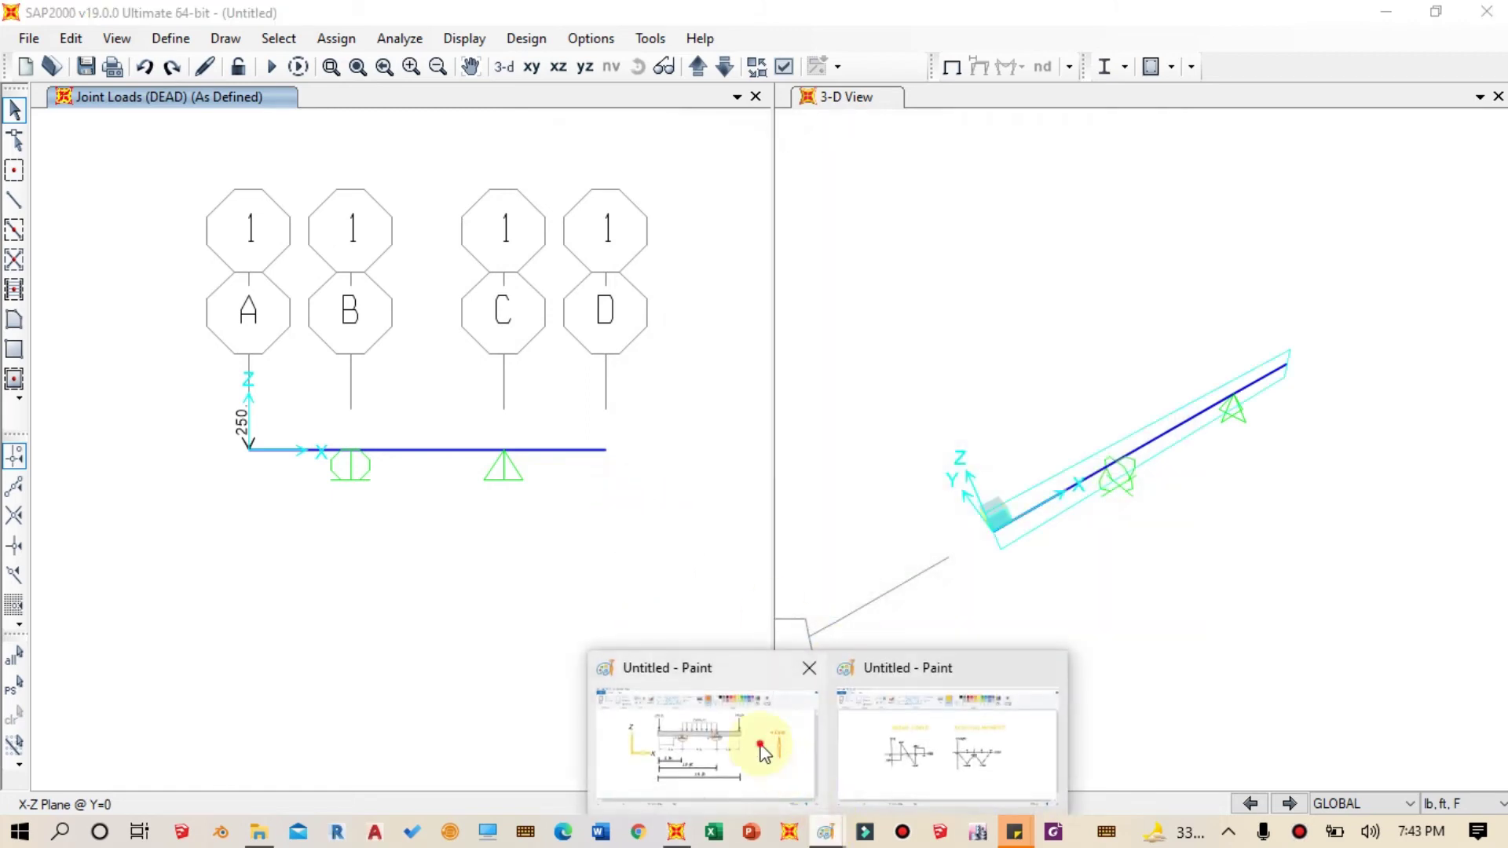
click(757, 747)
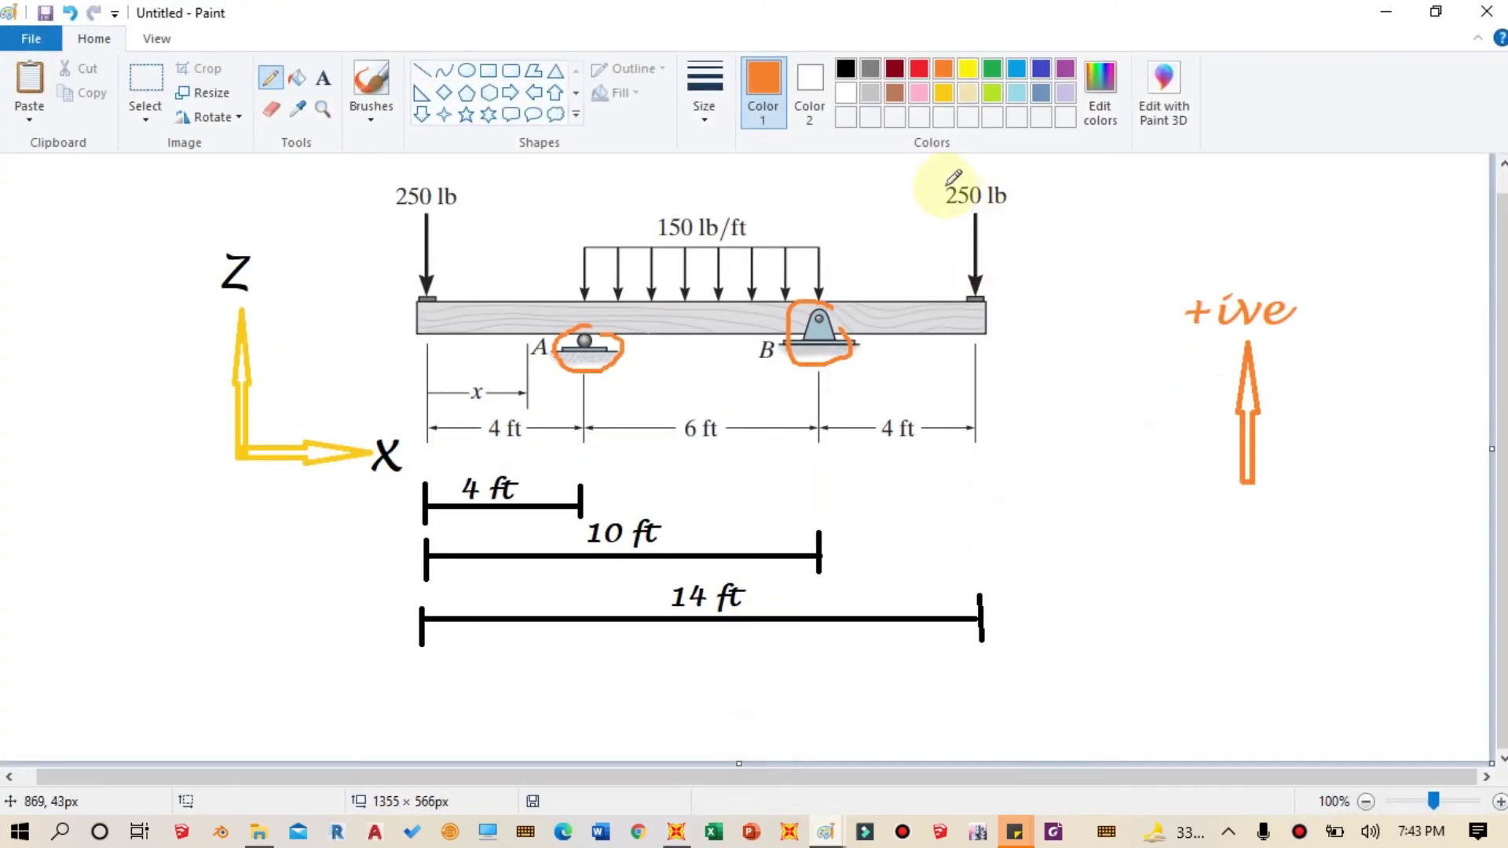
click(1381, 11)
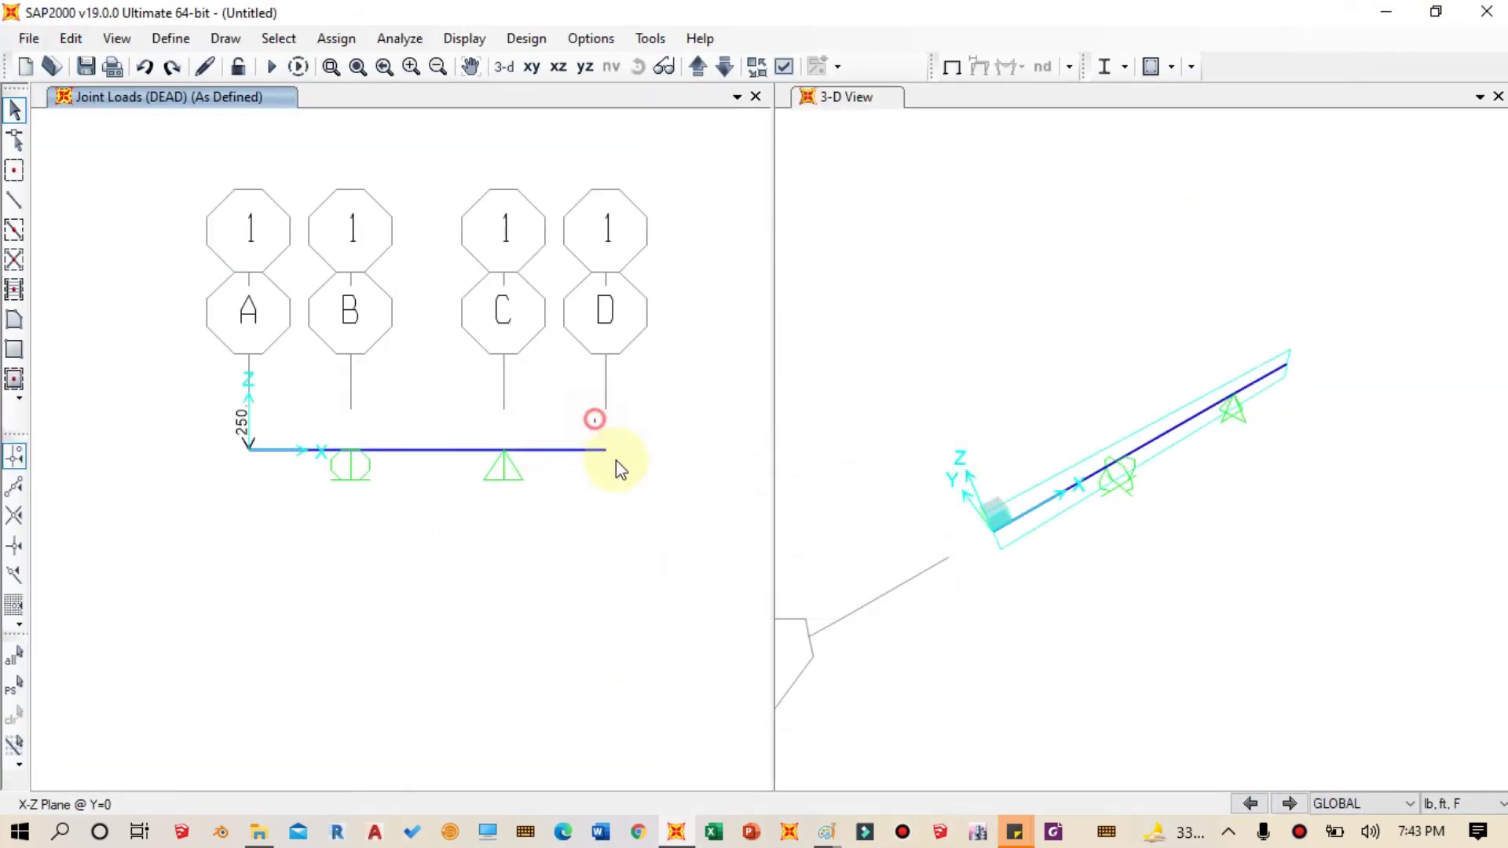
Step: Assign a DEAD joint force of -250 lb in Global Z to the beam joint at grid line D, rechecking the Paint sketch
drag(633, 484, 629, 477)
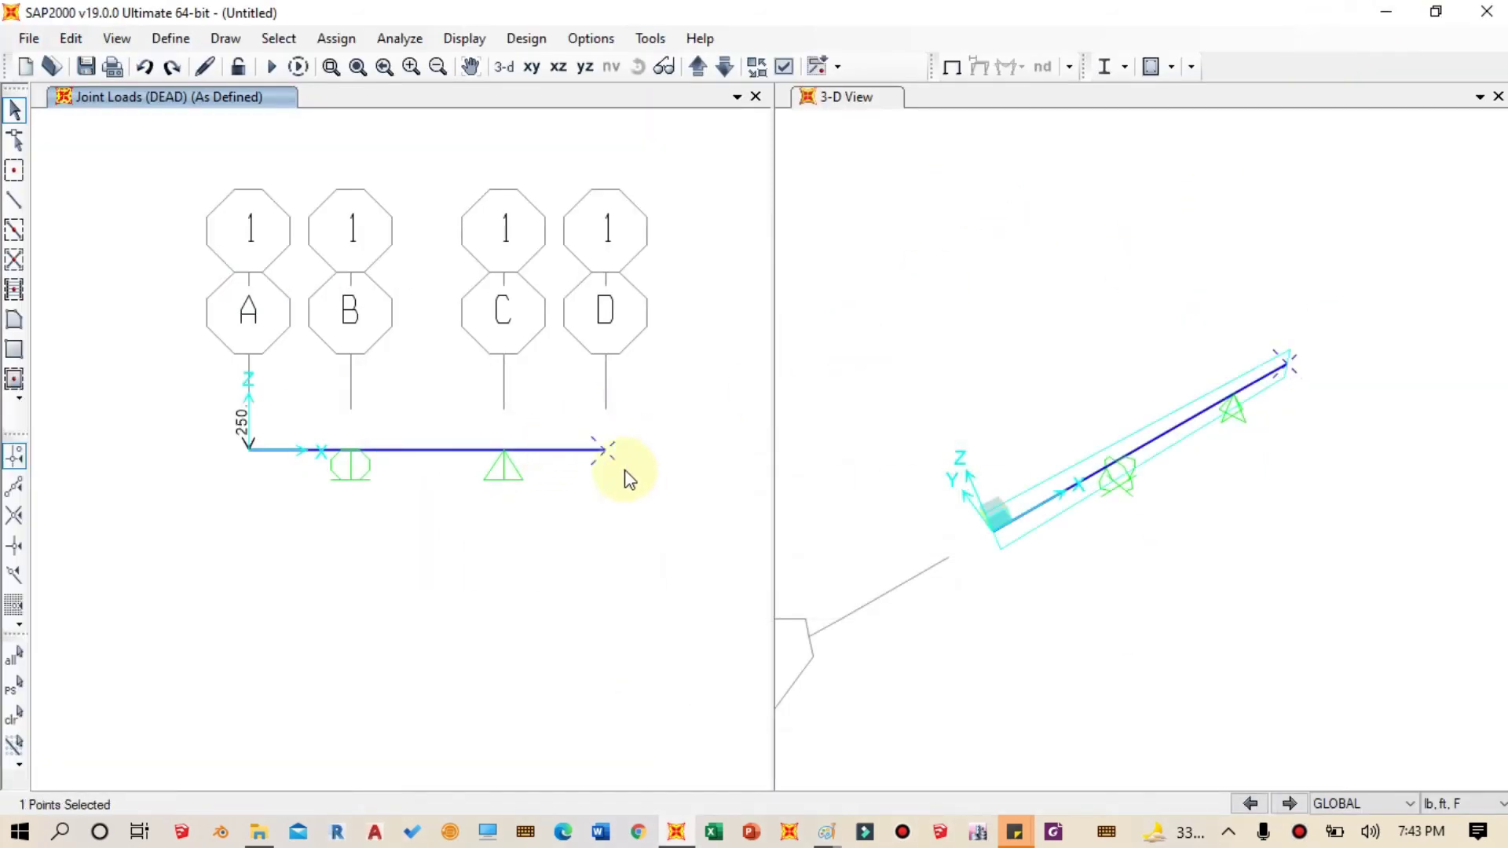
click(336, 38)
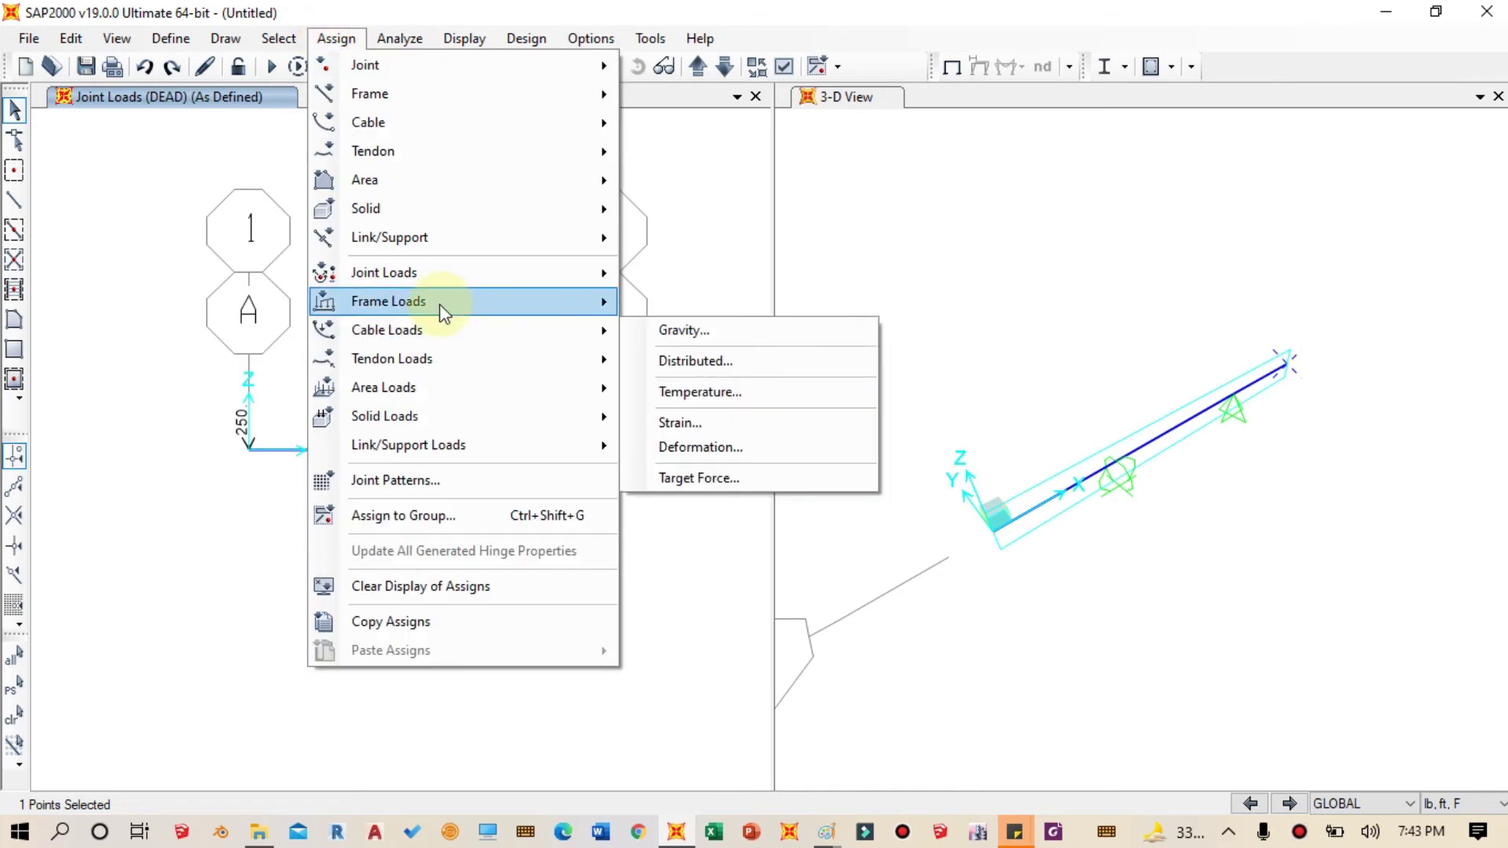
mouse_move(457, 302)
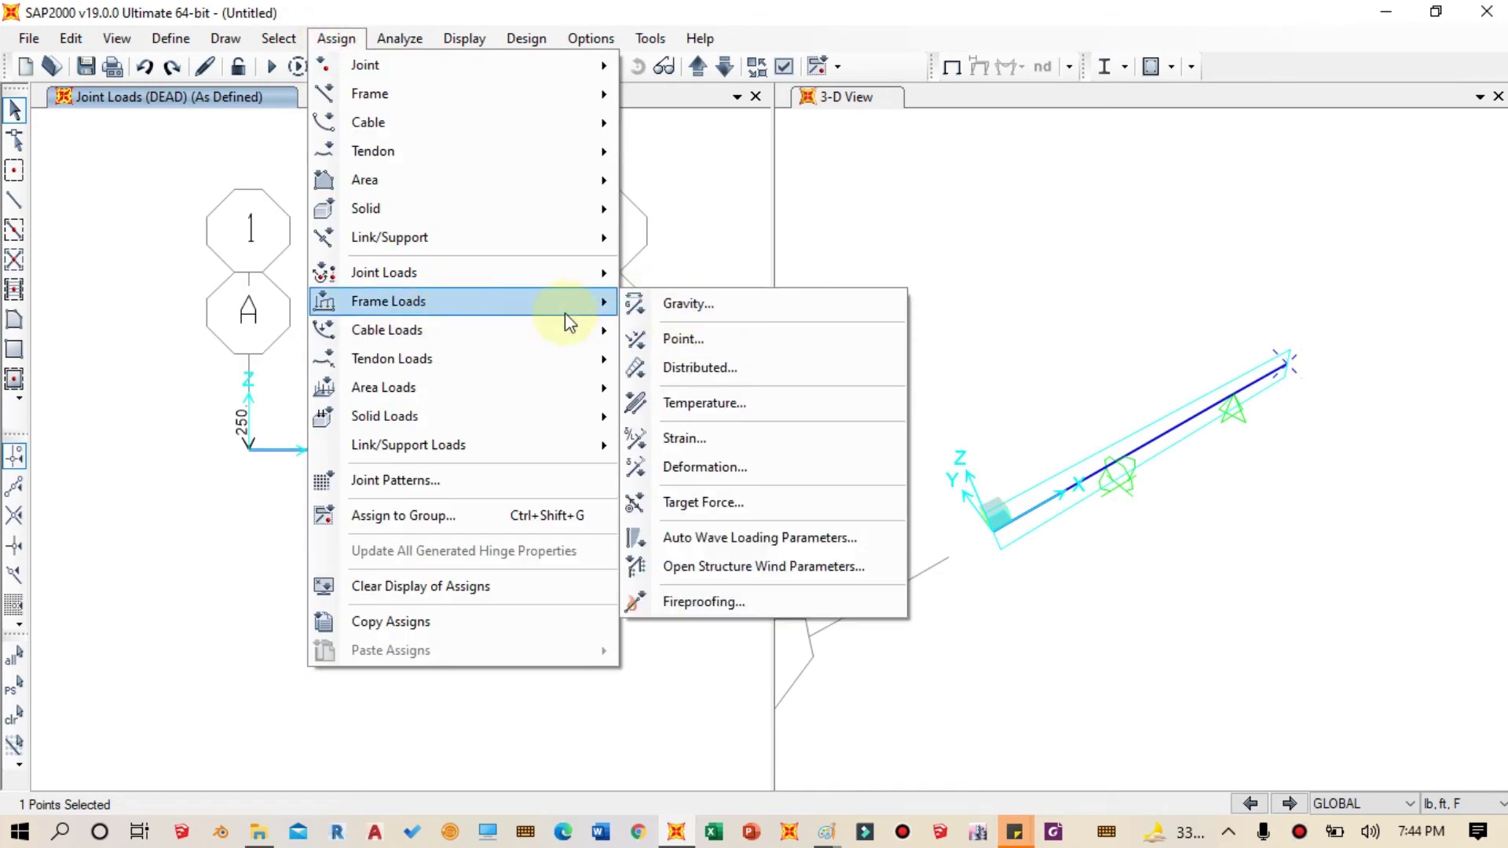
mouse_move(564, 287)
click(668, 275)
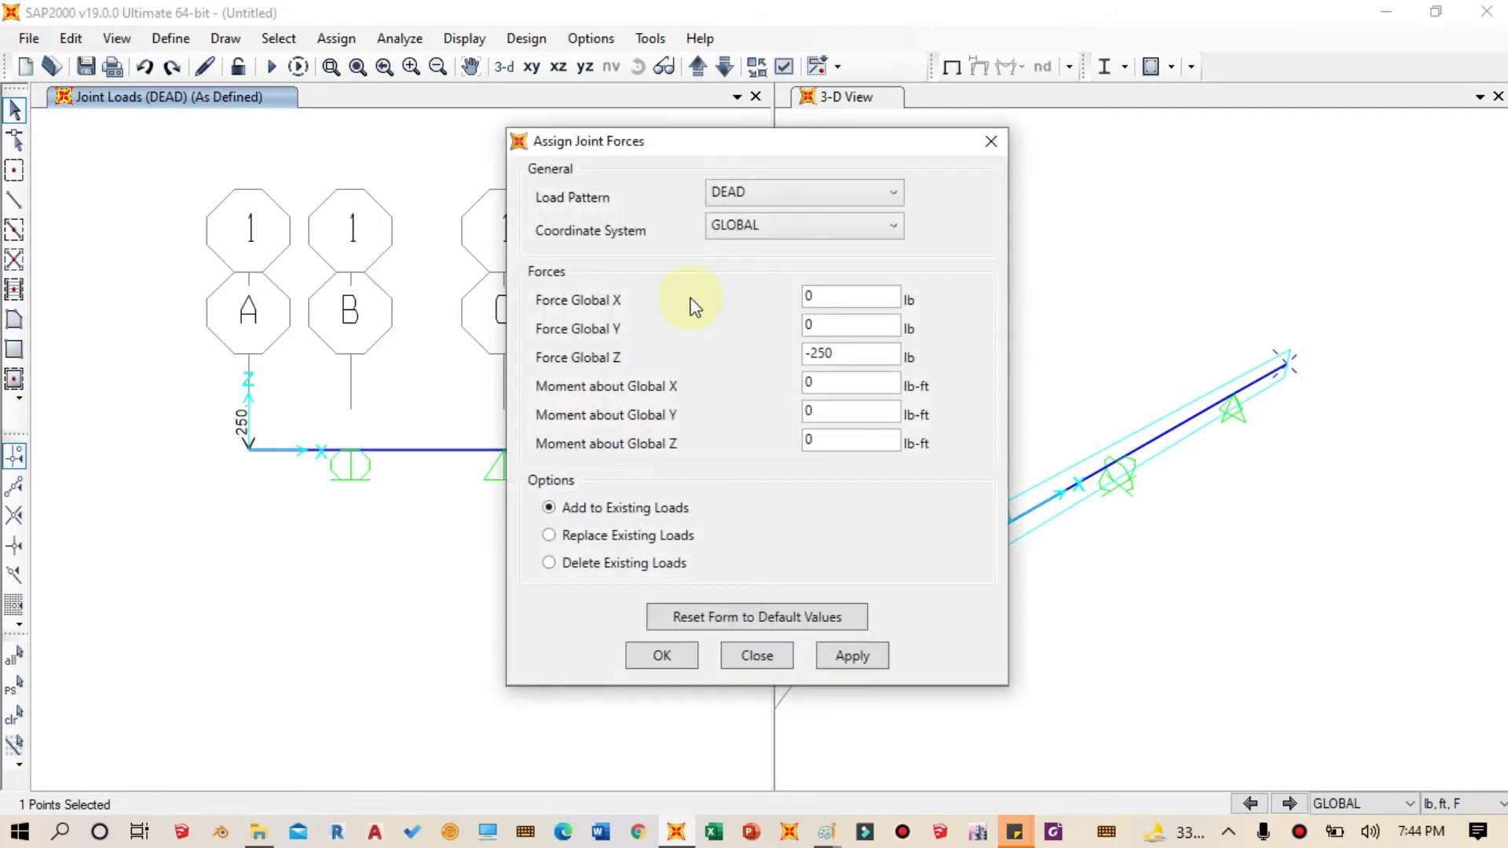
drag(732, 140, 1007, 148)
click(833, 834)
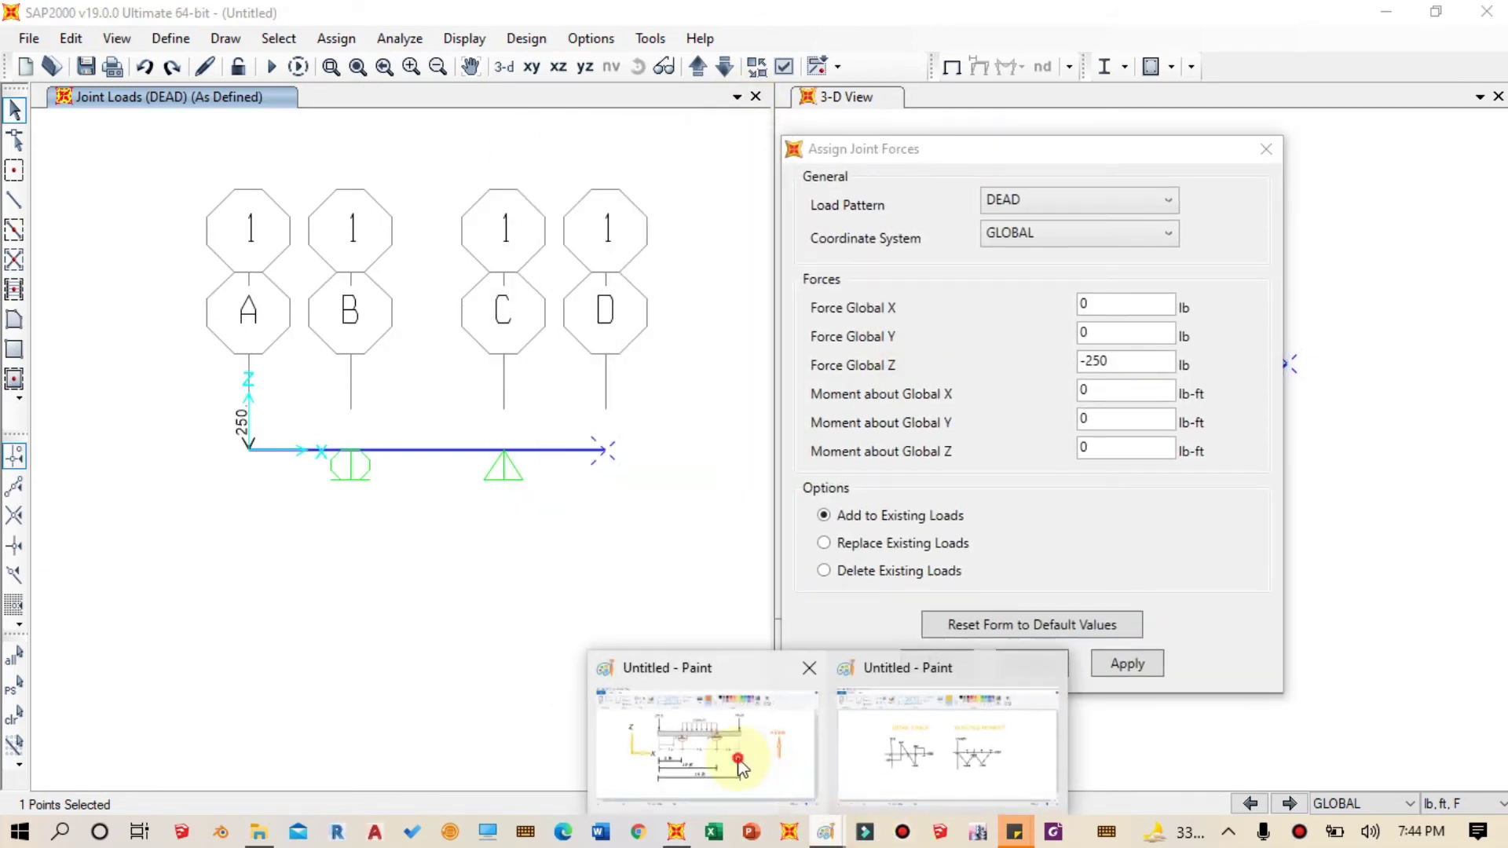
click(701, 731)
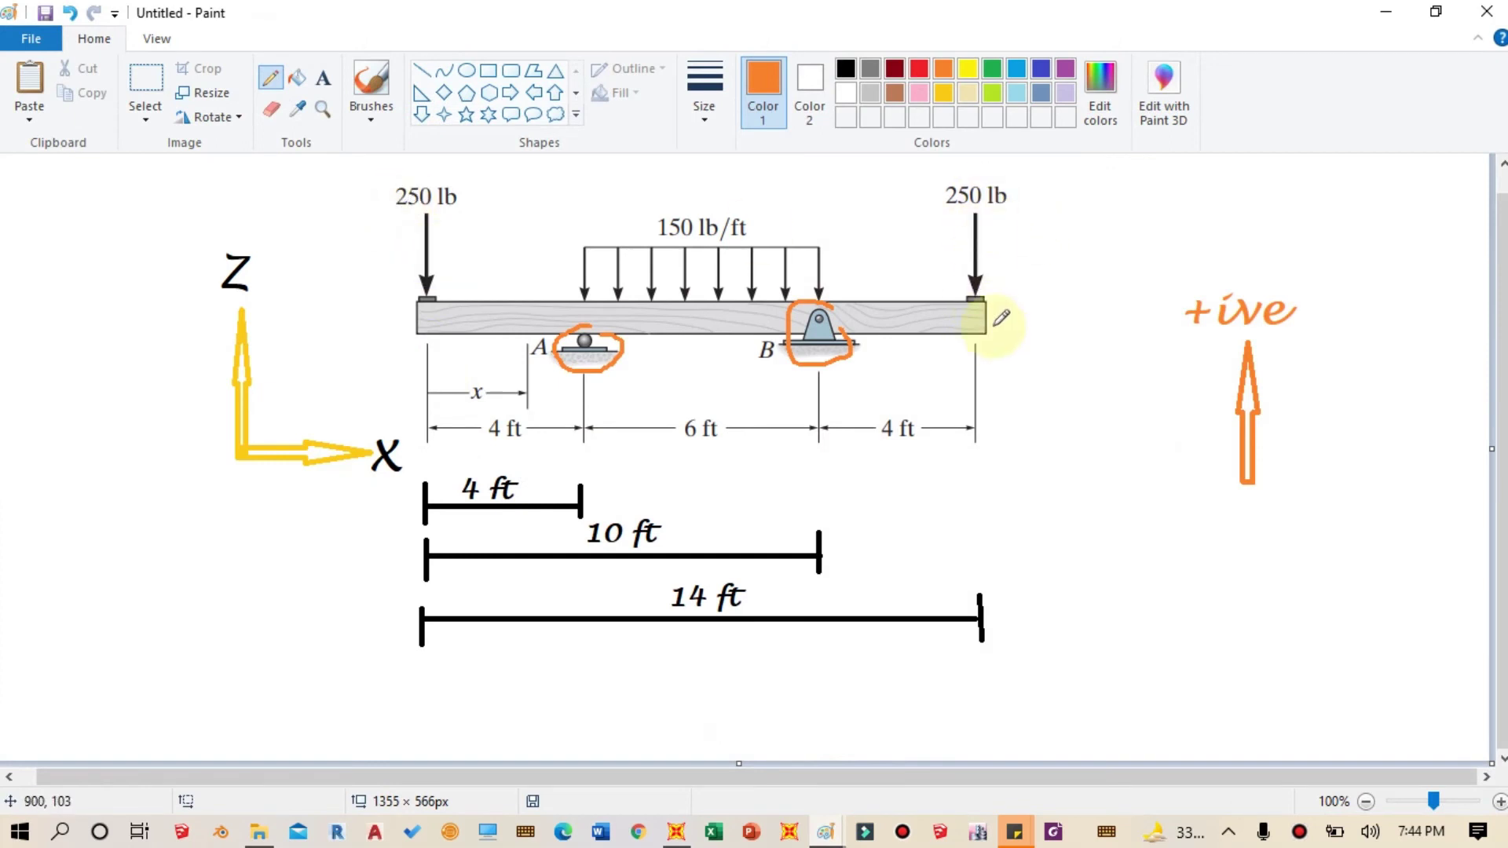
click(1386, 11)
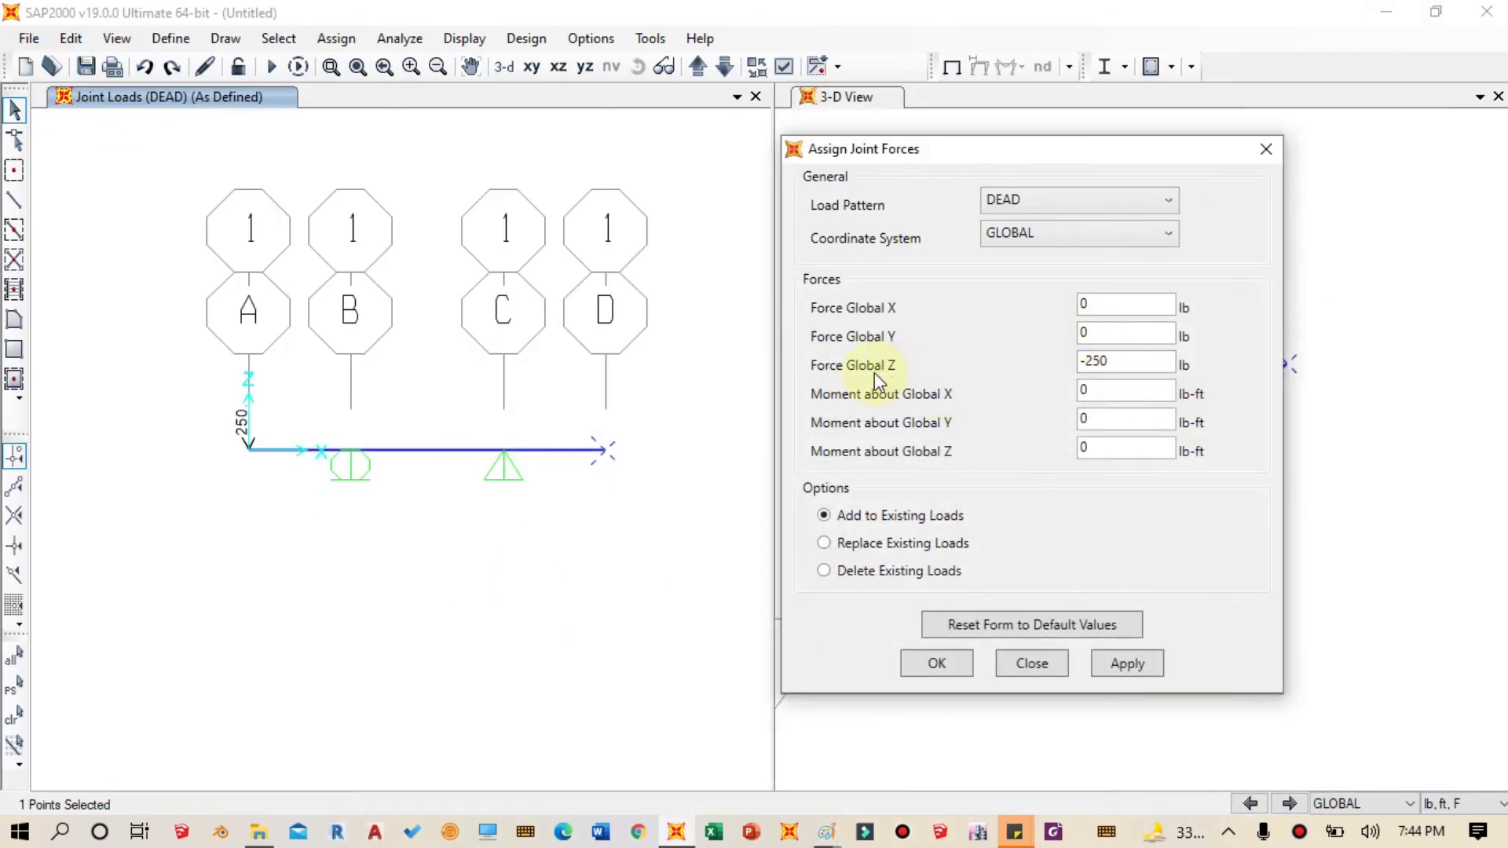
click(1128, 664)
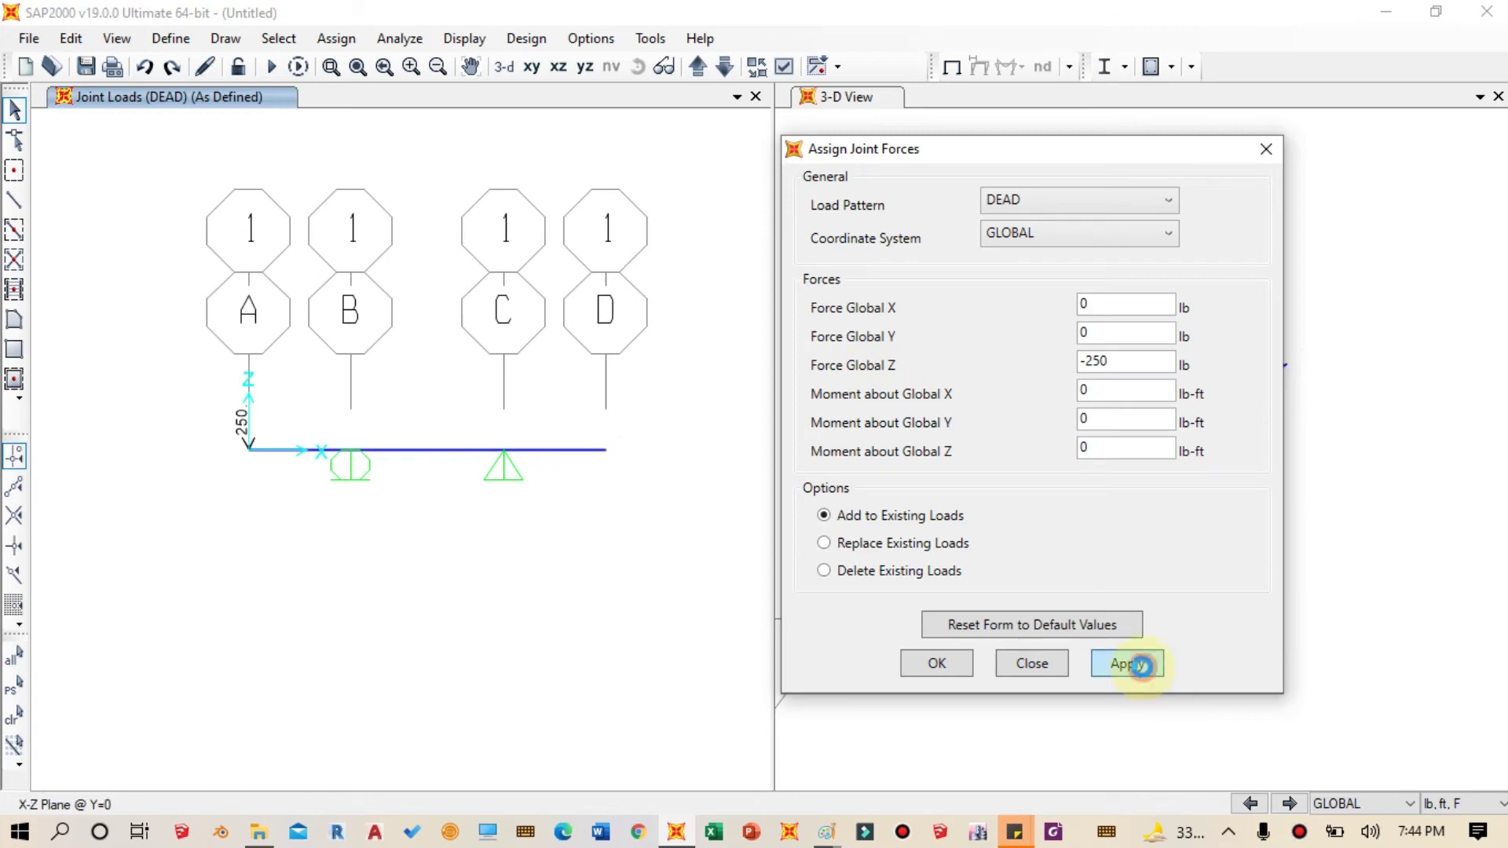
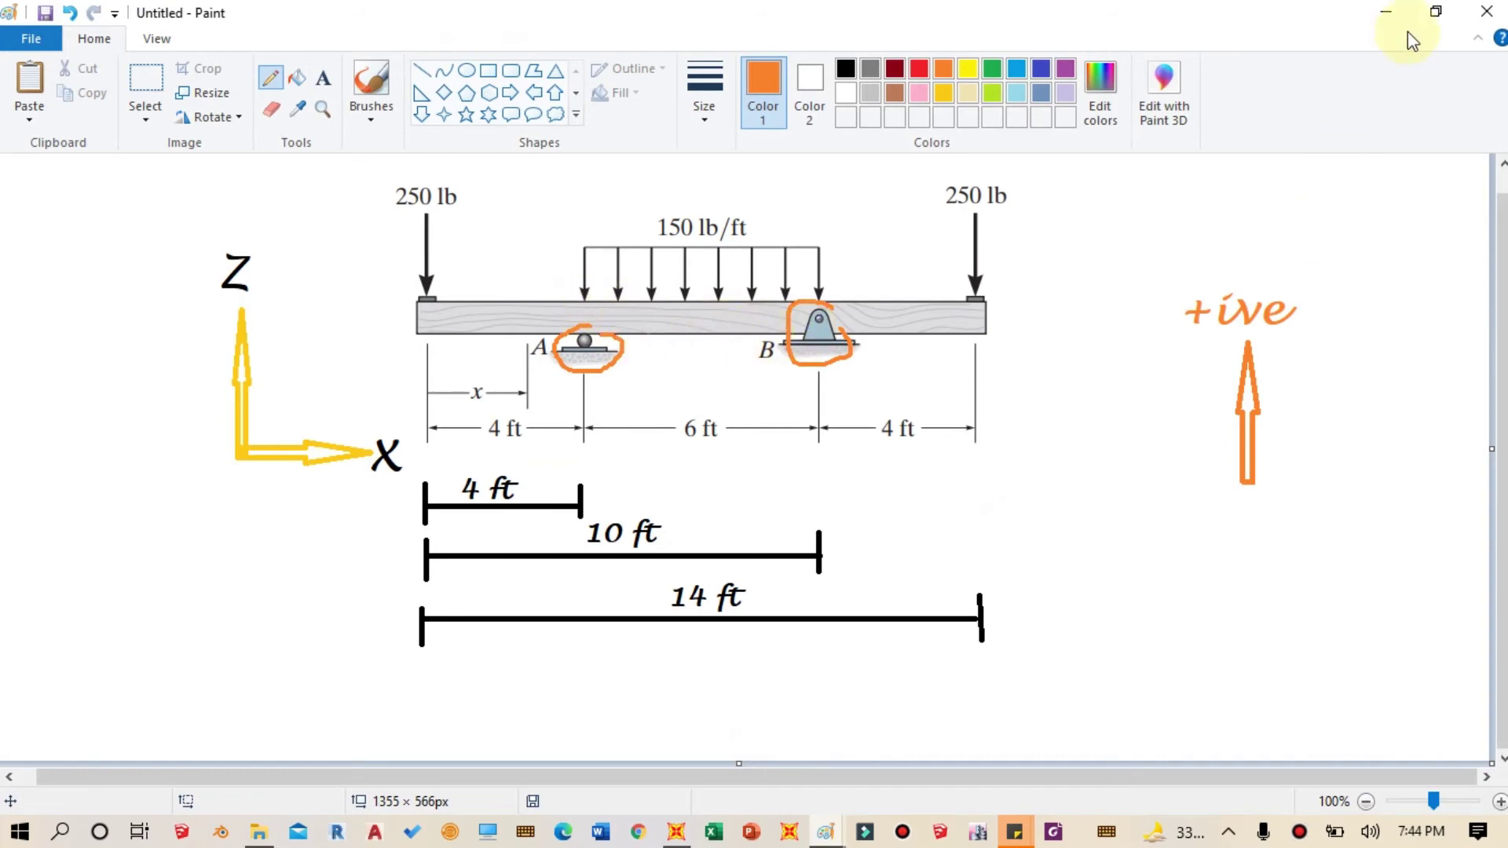
Step: Assign a uniform distributed gravity load of 150 lb/ft, DEAD pattern, to the beam segment between grid lines B and C
click(1386, 11)
drag(432, 471, 397, 399)
click(337, 39)
mouse_move(477, 304)
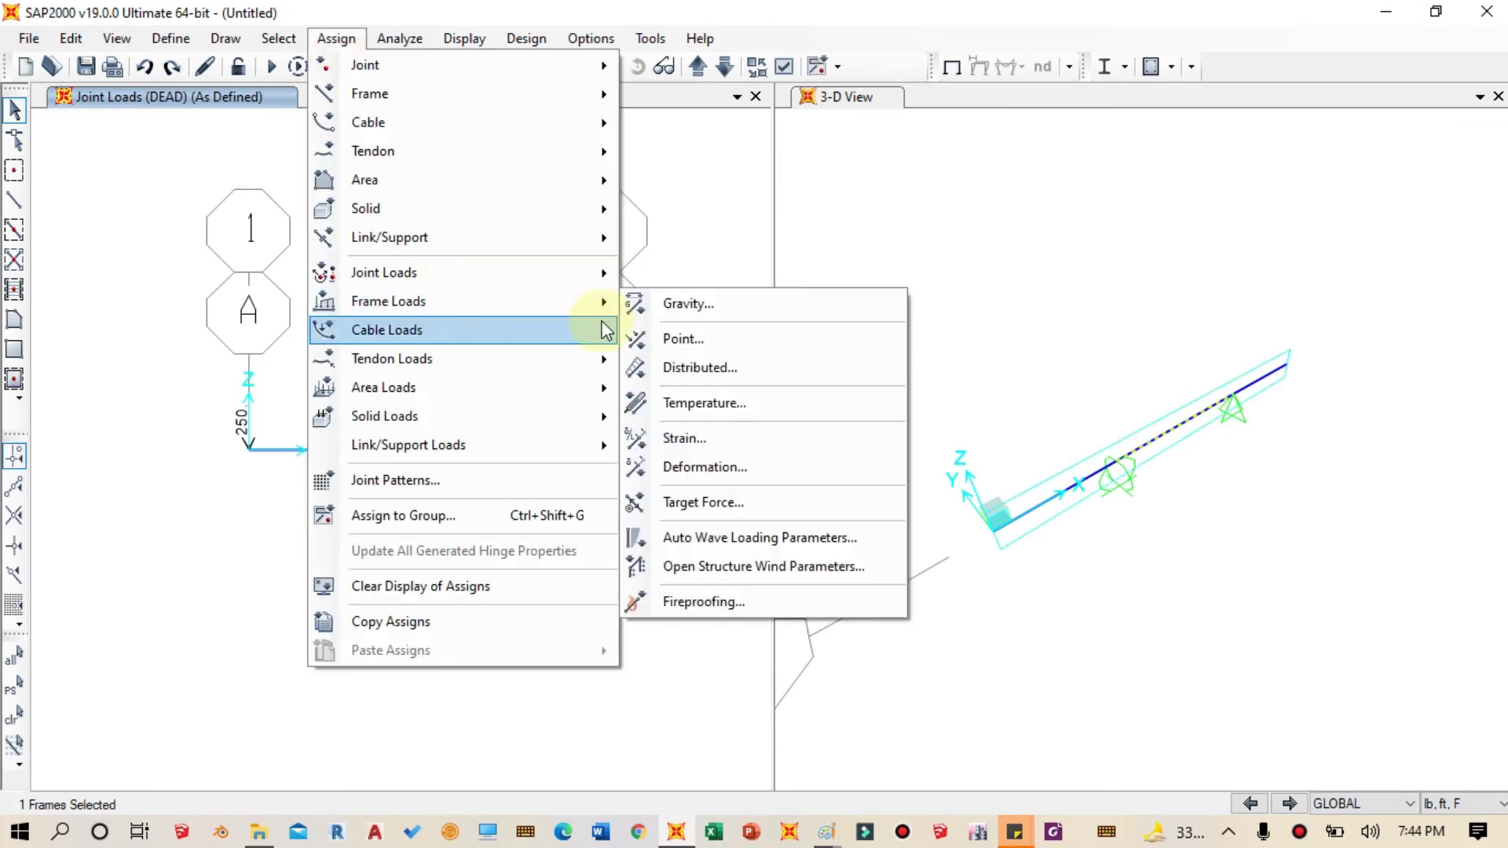
click(745, 365)
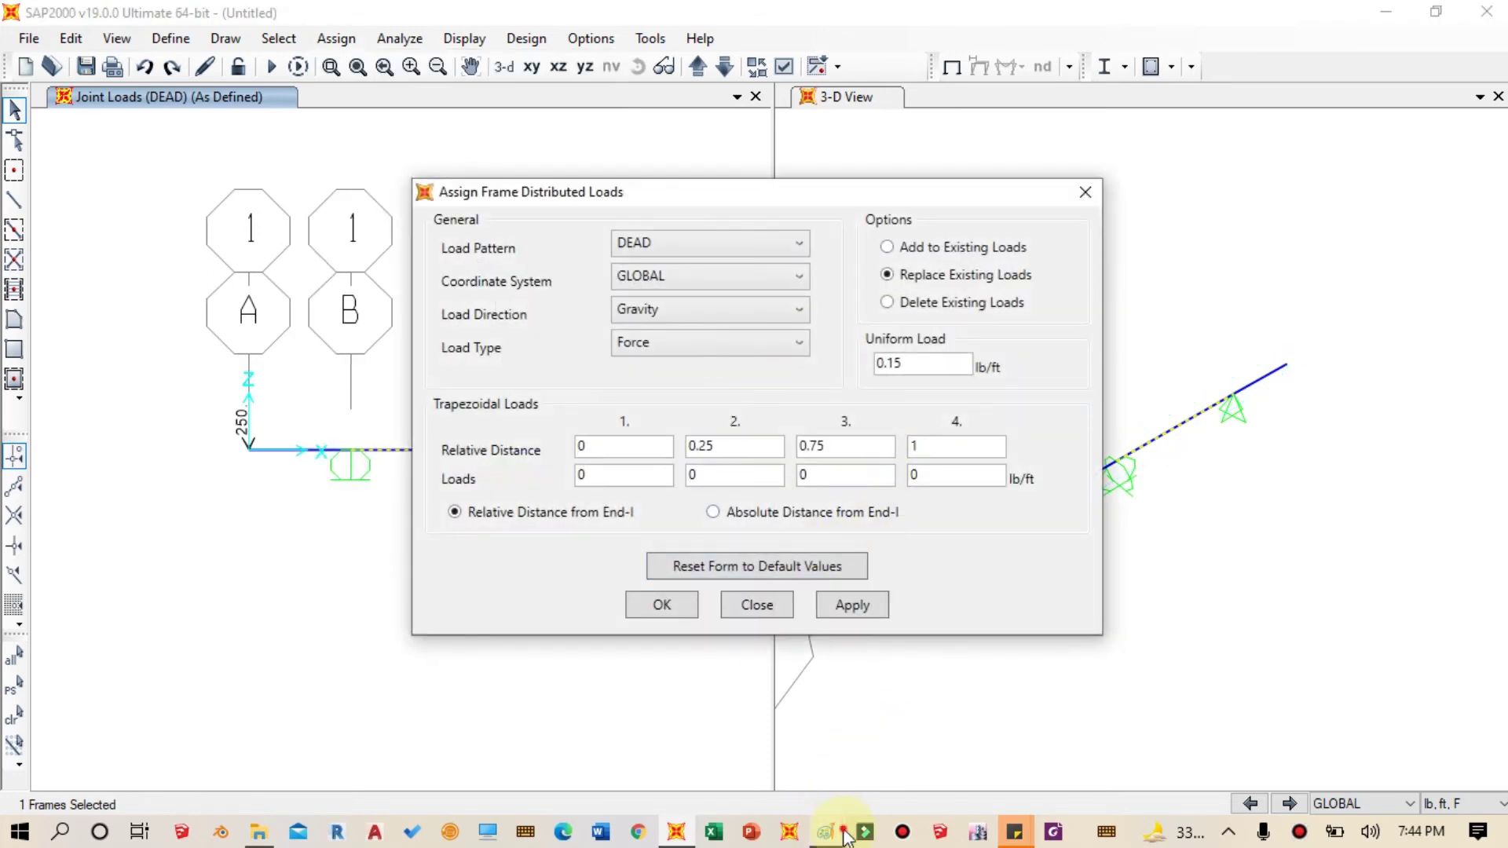
mouse_move(825, 831)
click(758, 742)
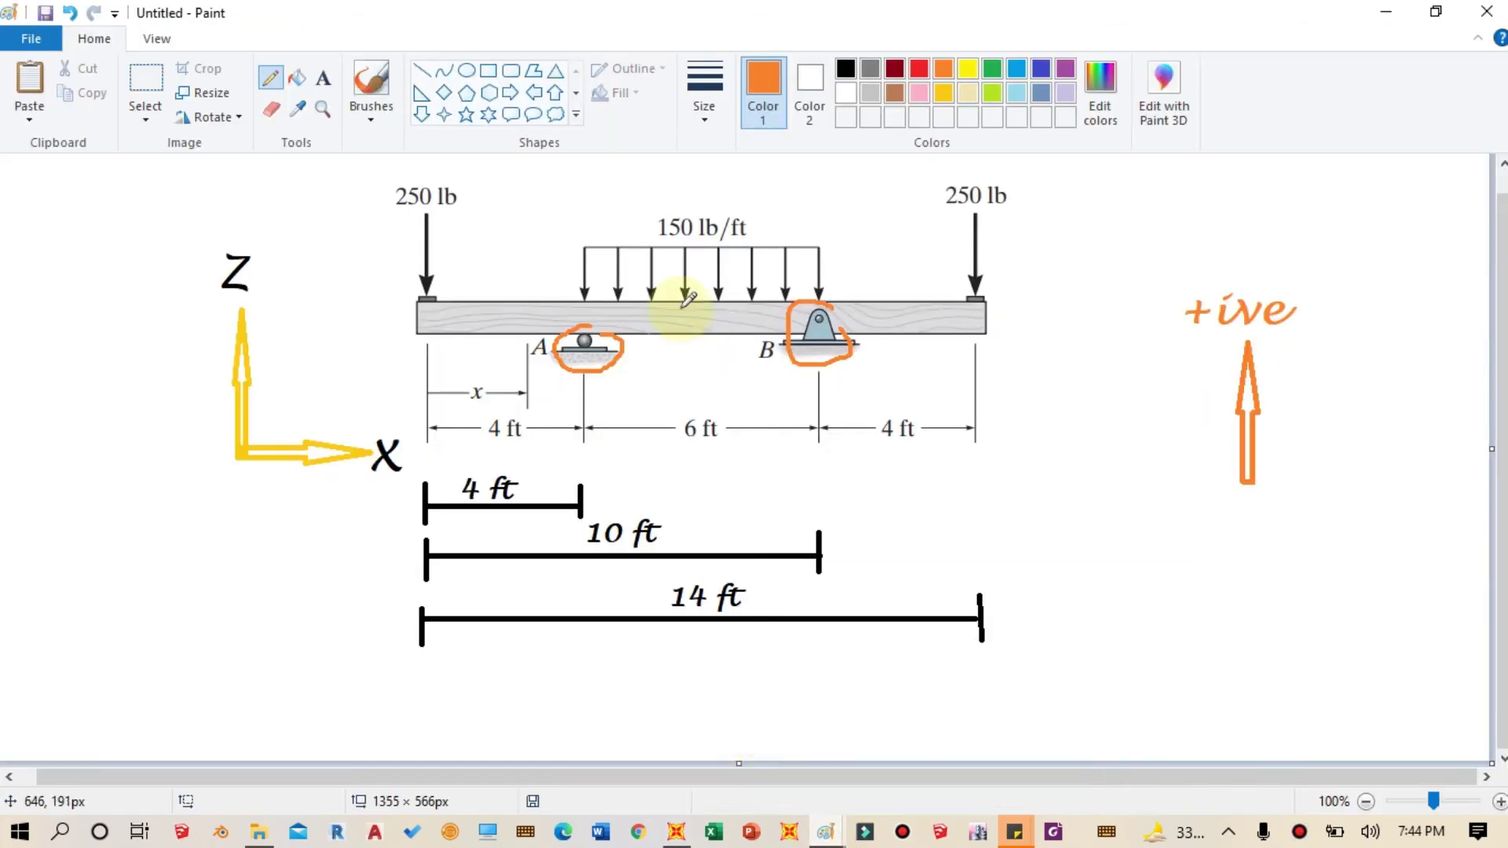
click(1386, 11)
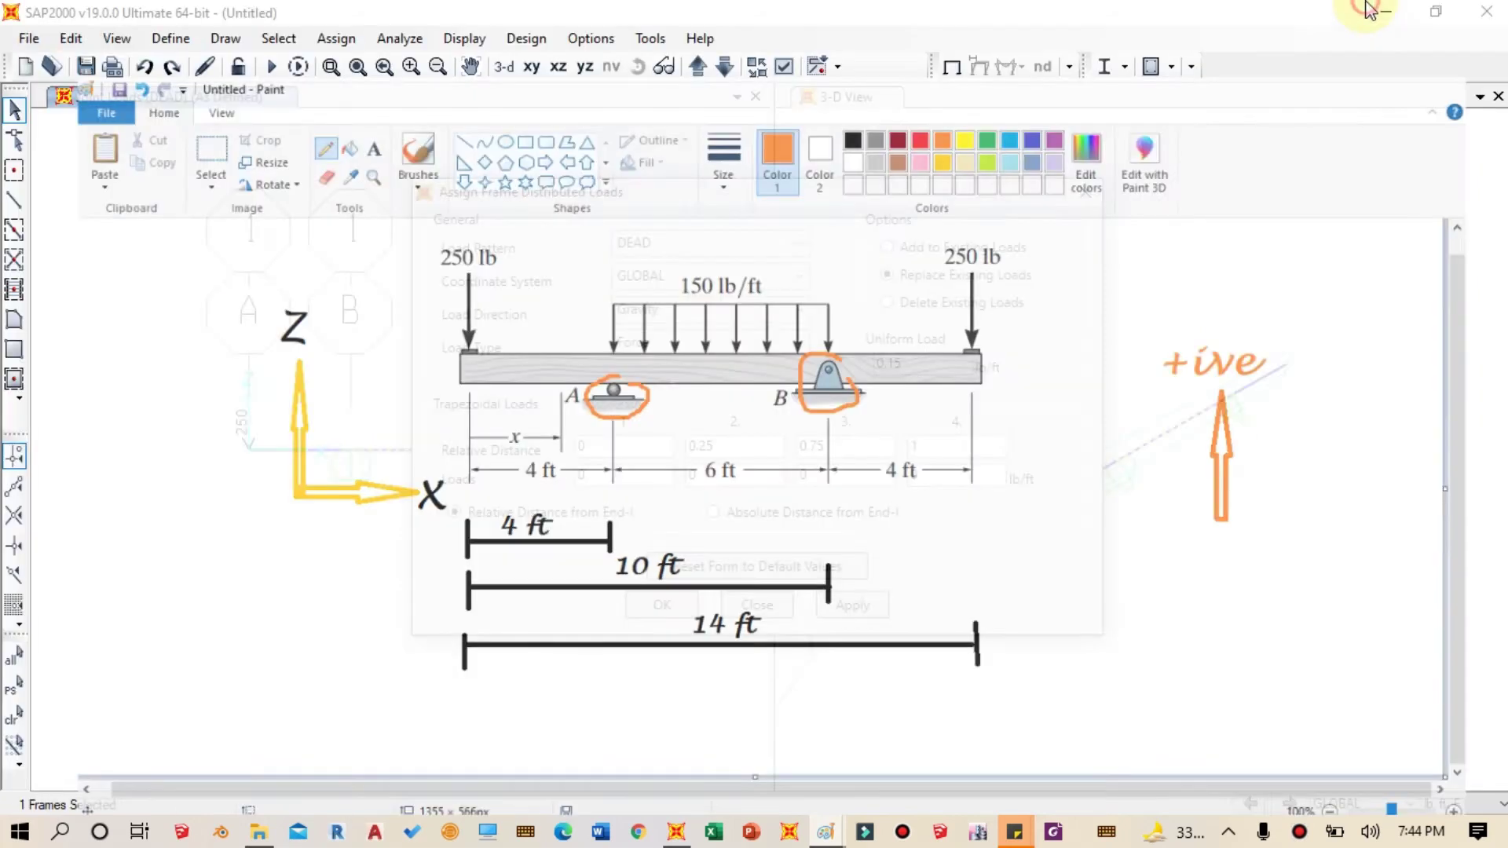
double_click(921, 363)
text(150)
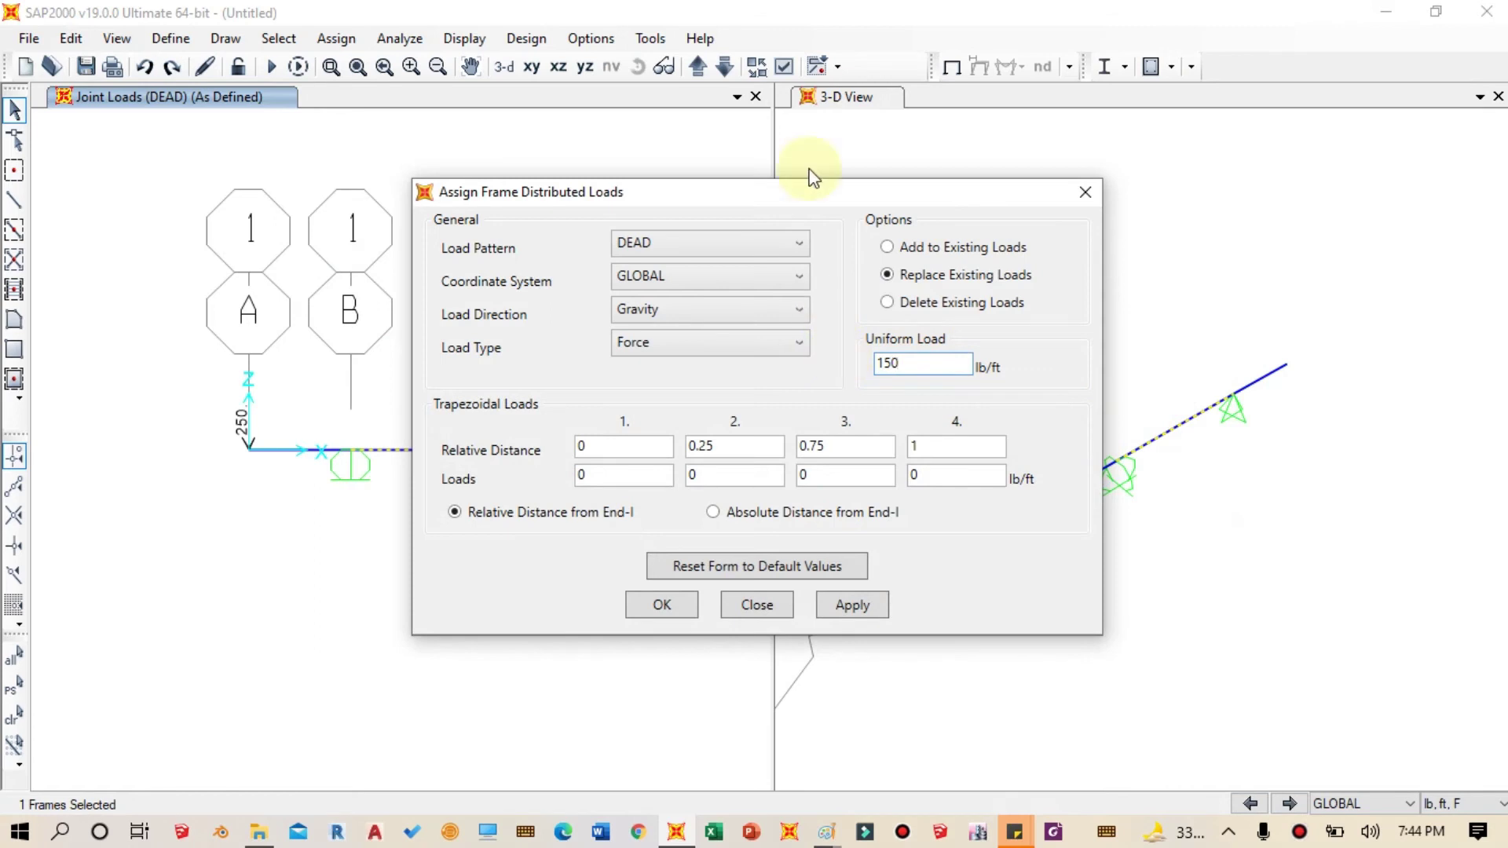
drag(805, 192, 1147, 140)
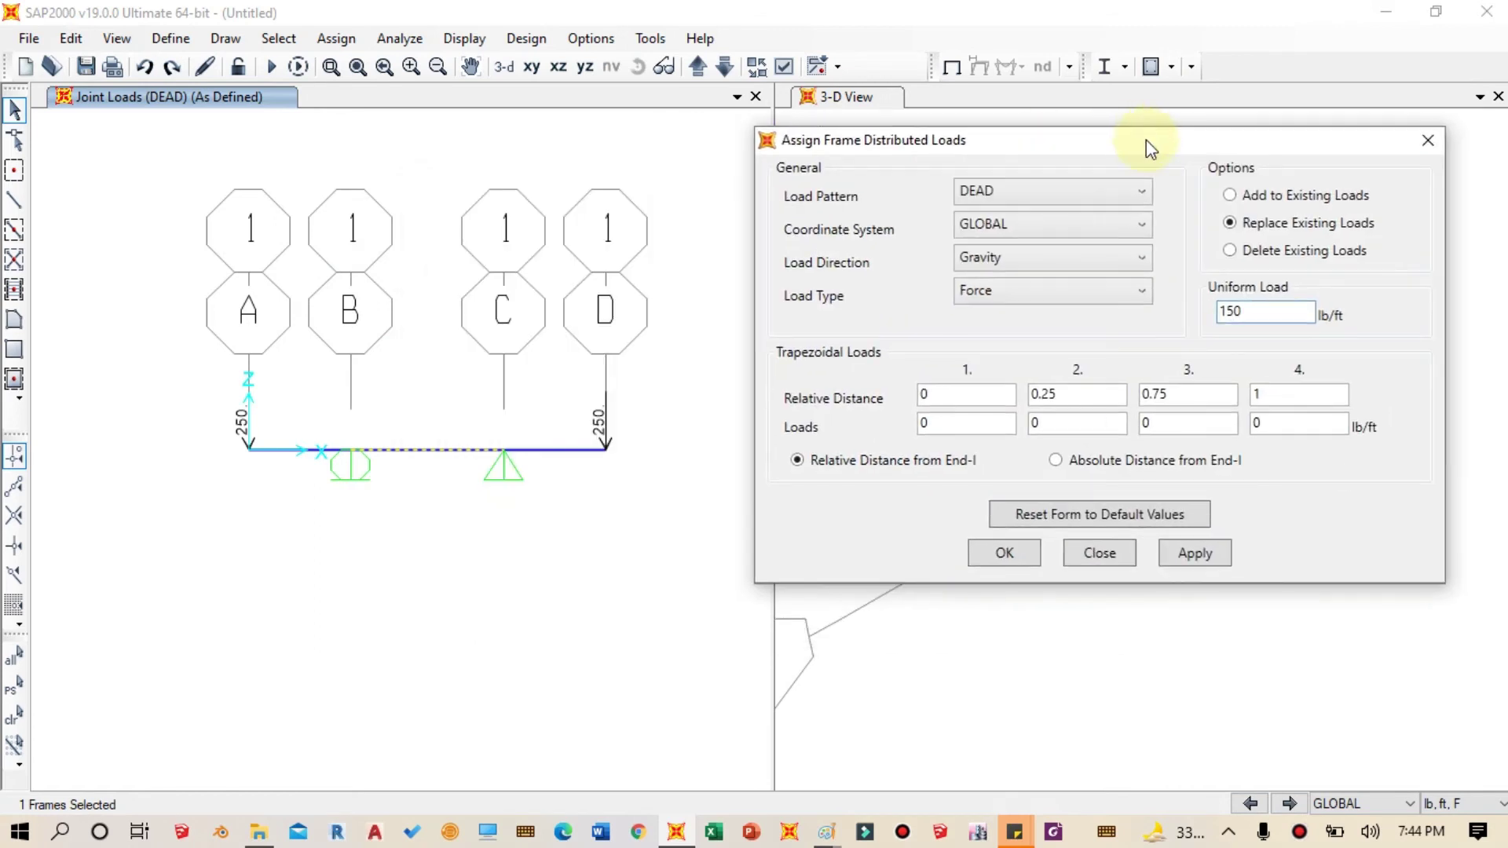
click(1209, 551)
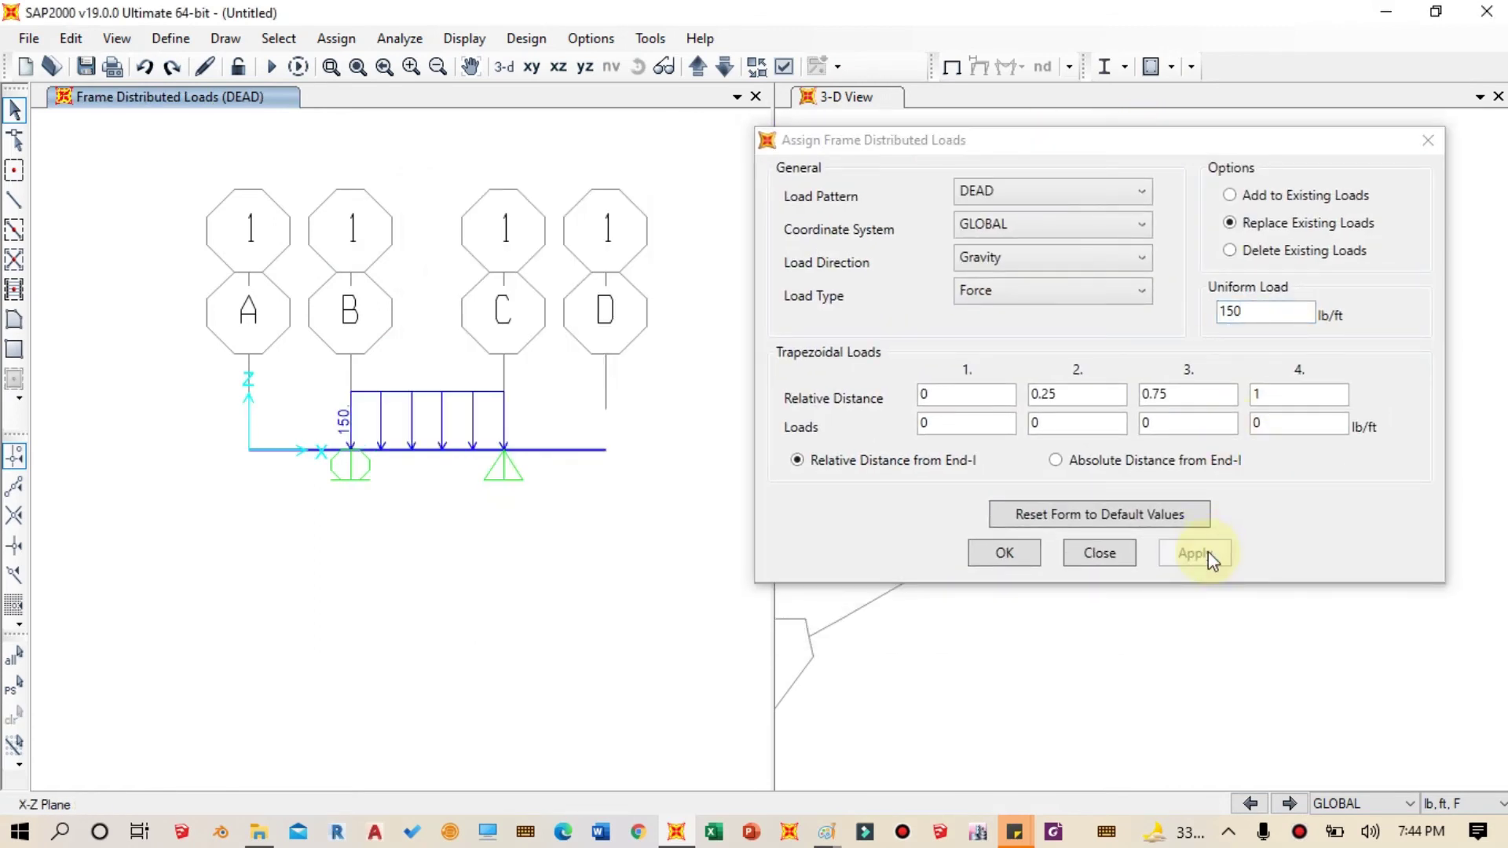
click(1005, 552)
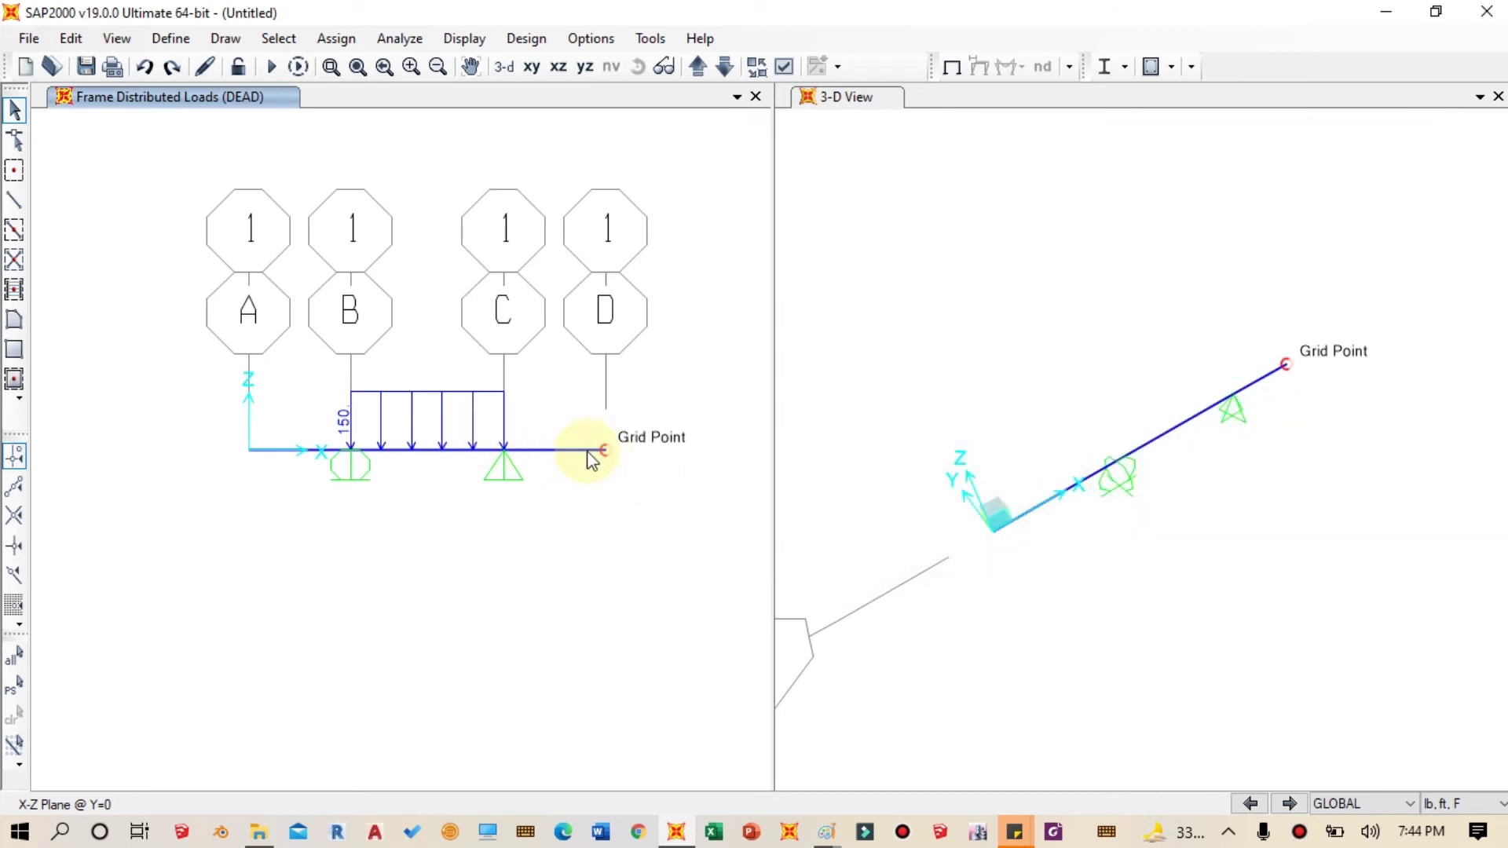
Step: Inspect the loads assigned to the beam's end joints at grid lines A and D in their point information
right_click(247, 453)
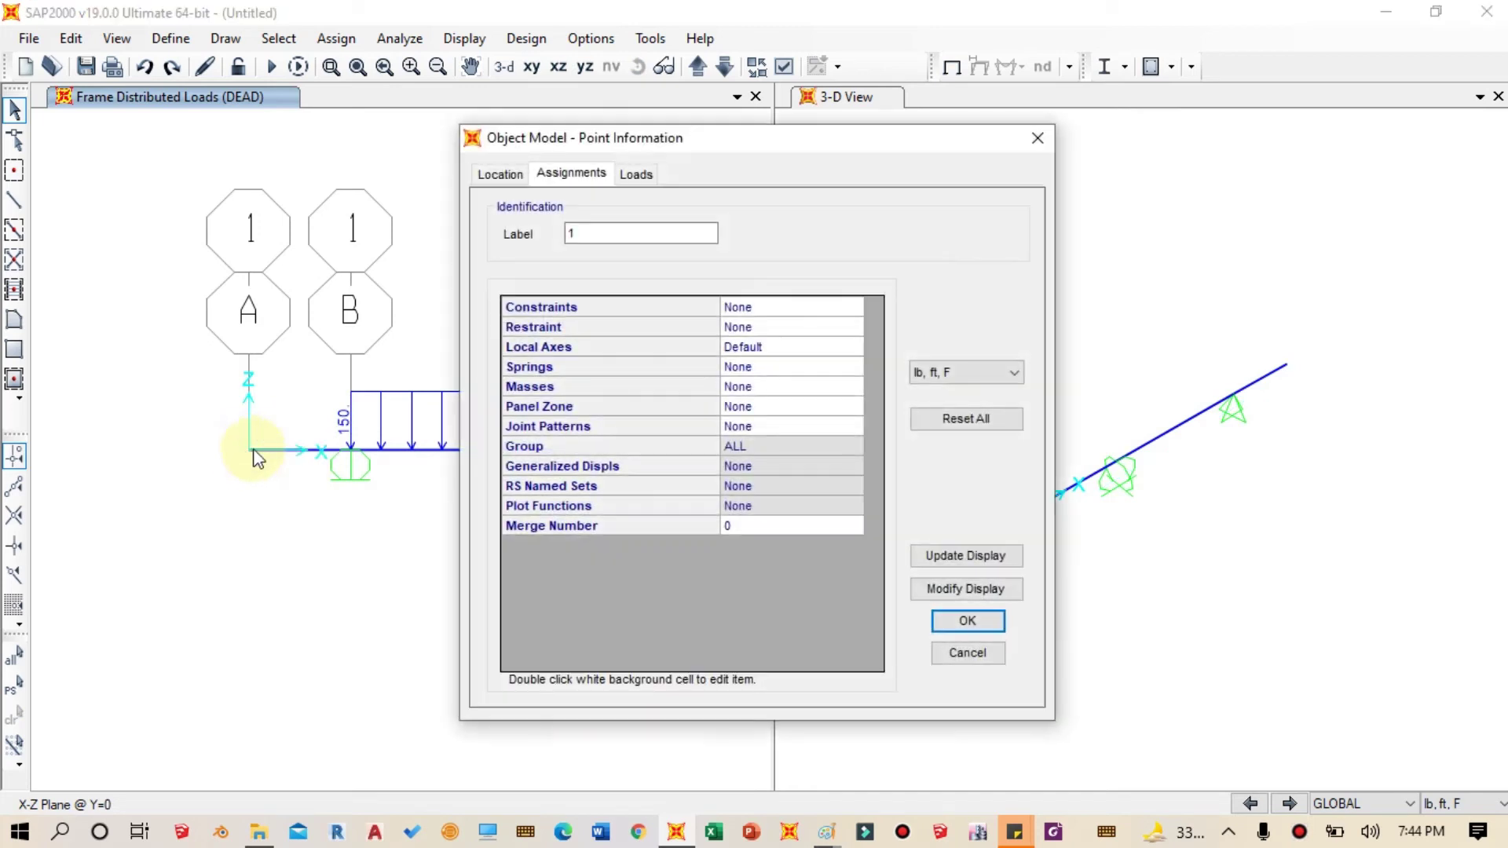
click(1039, 143)
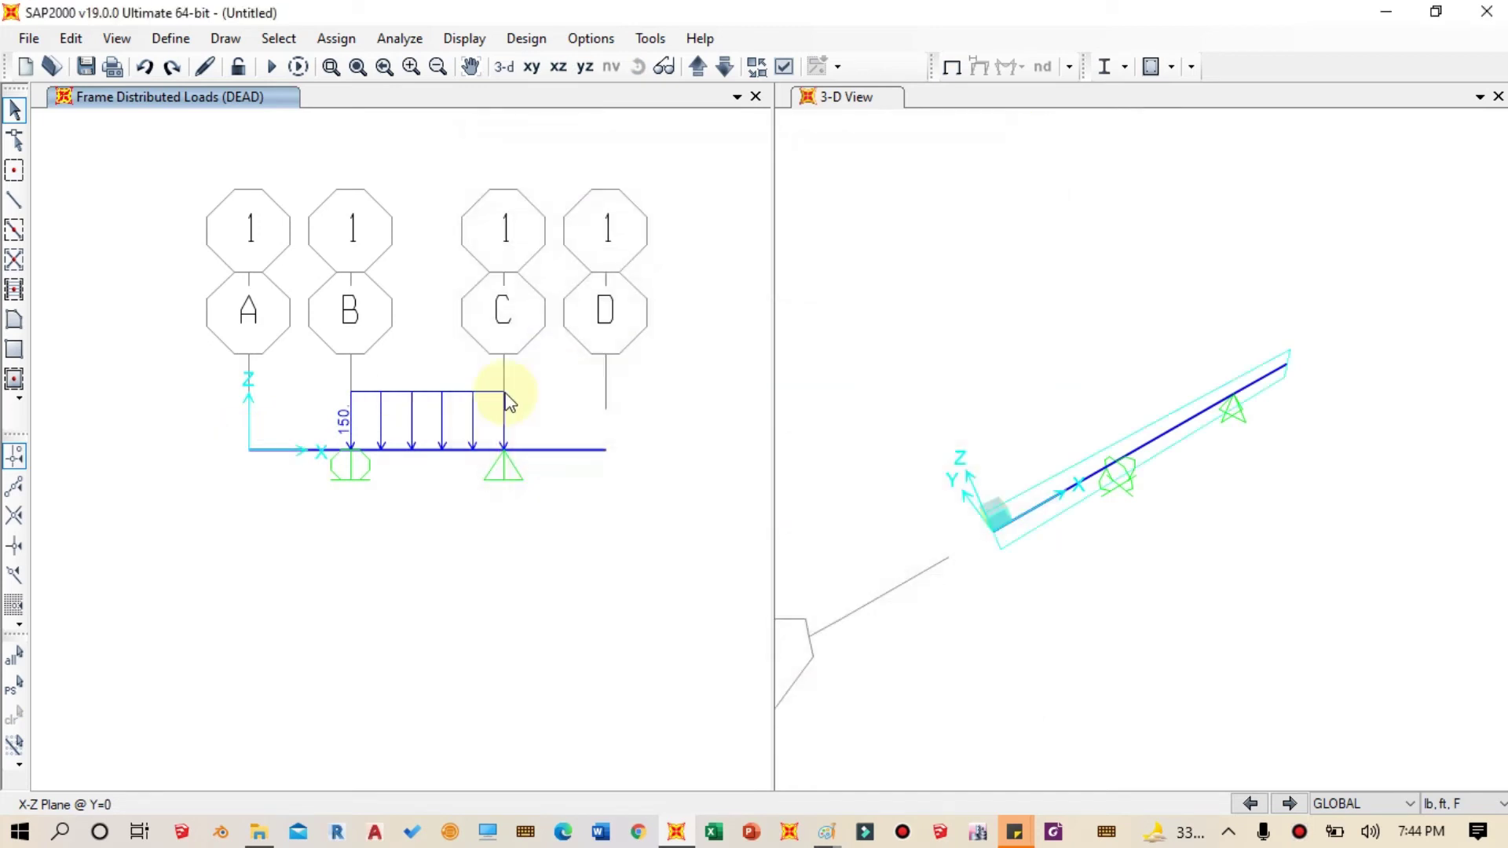
right_click(251, 453)
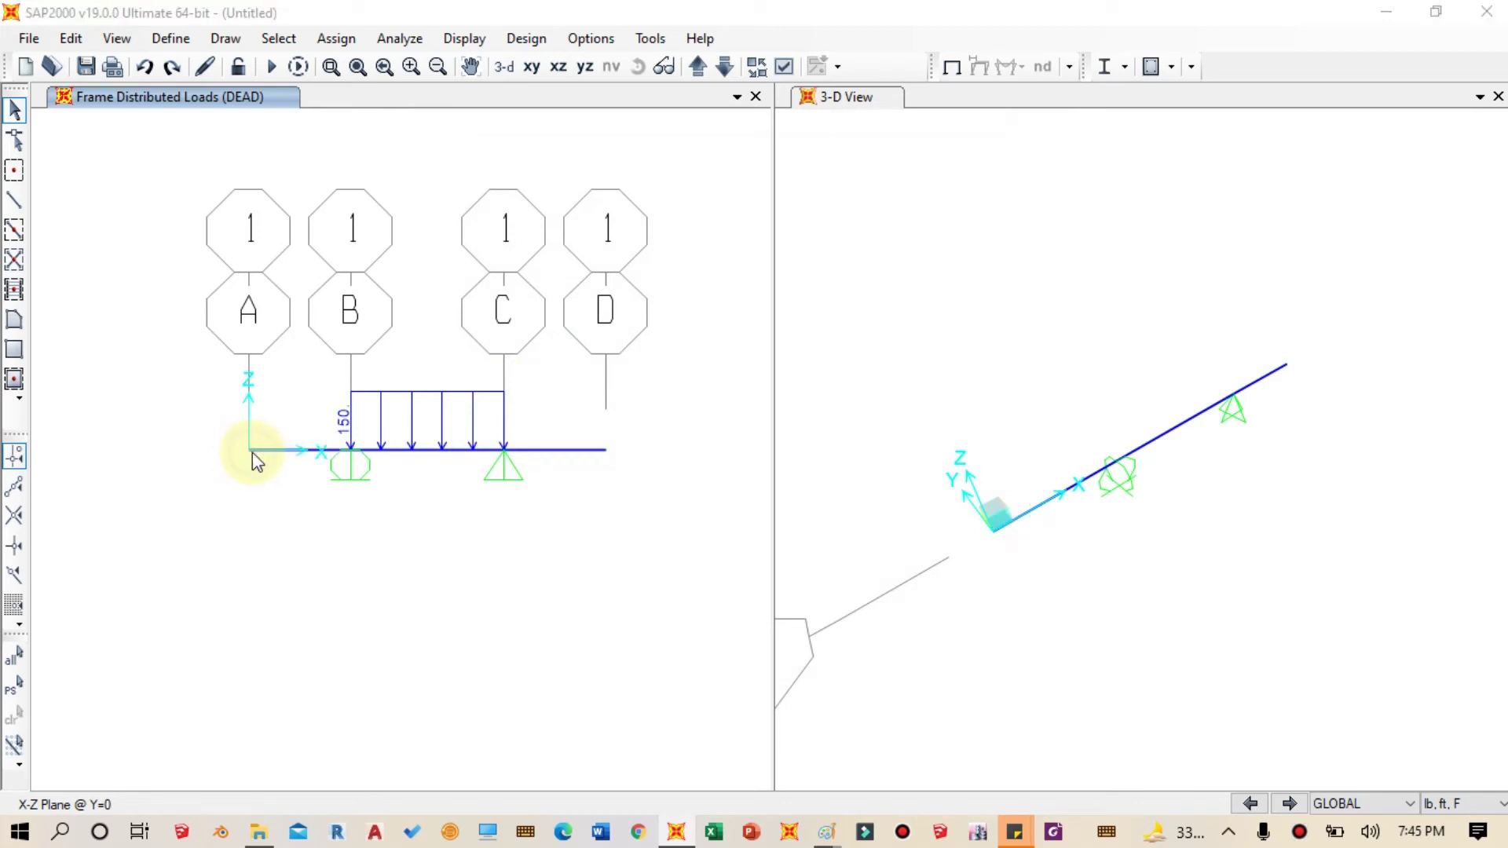
click(638, 176)
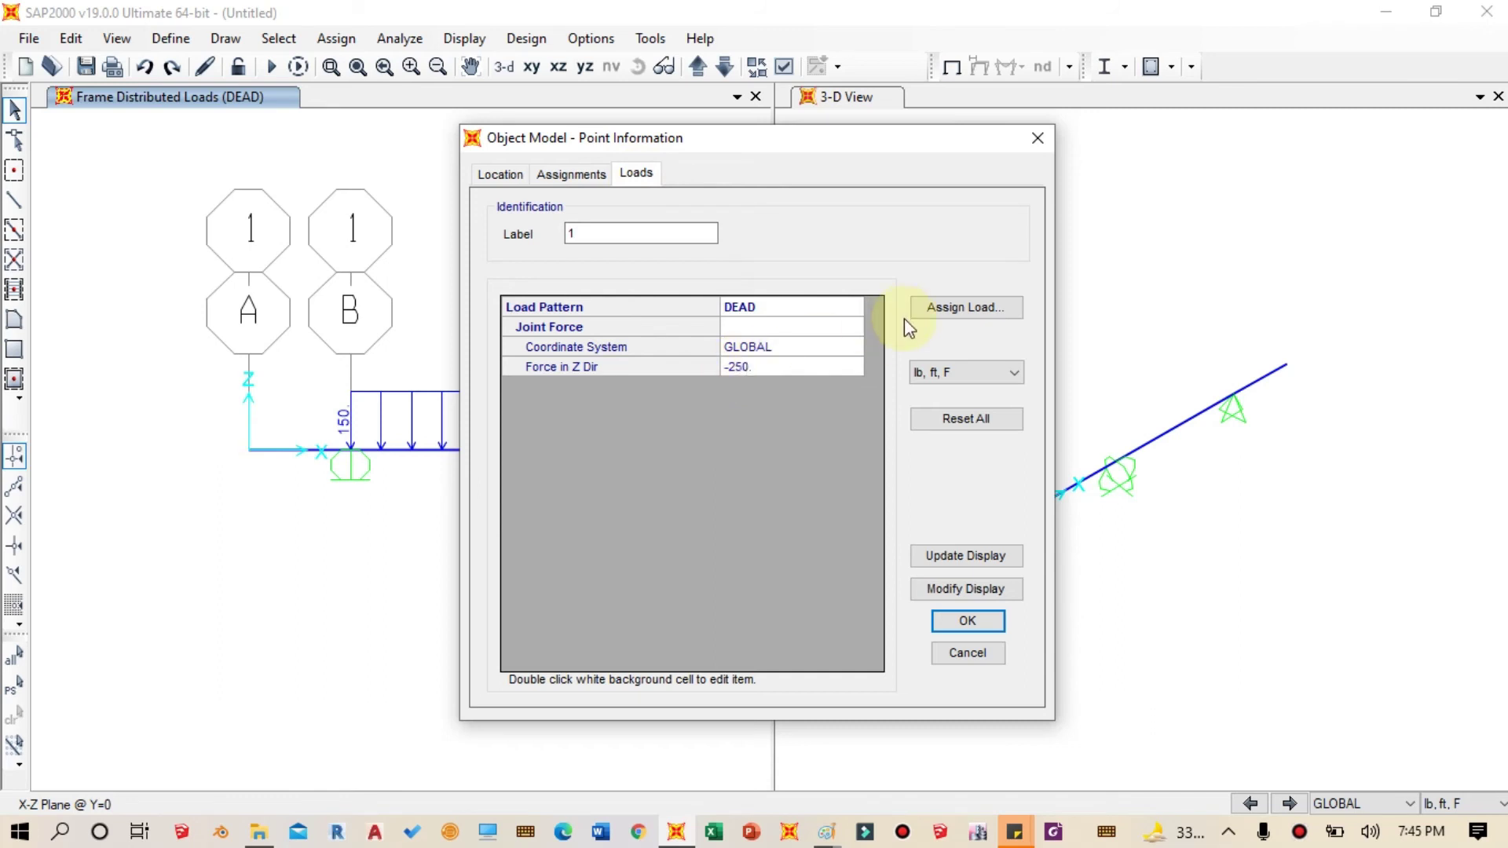
click(979, 622)
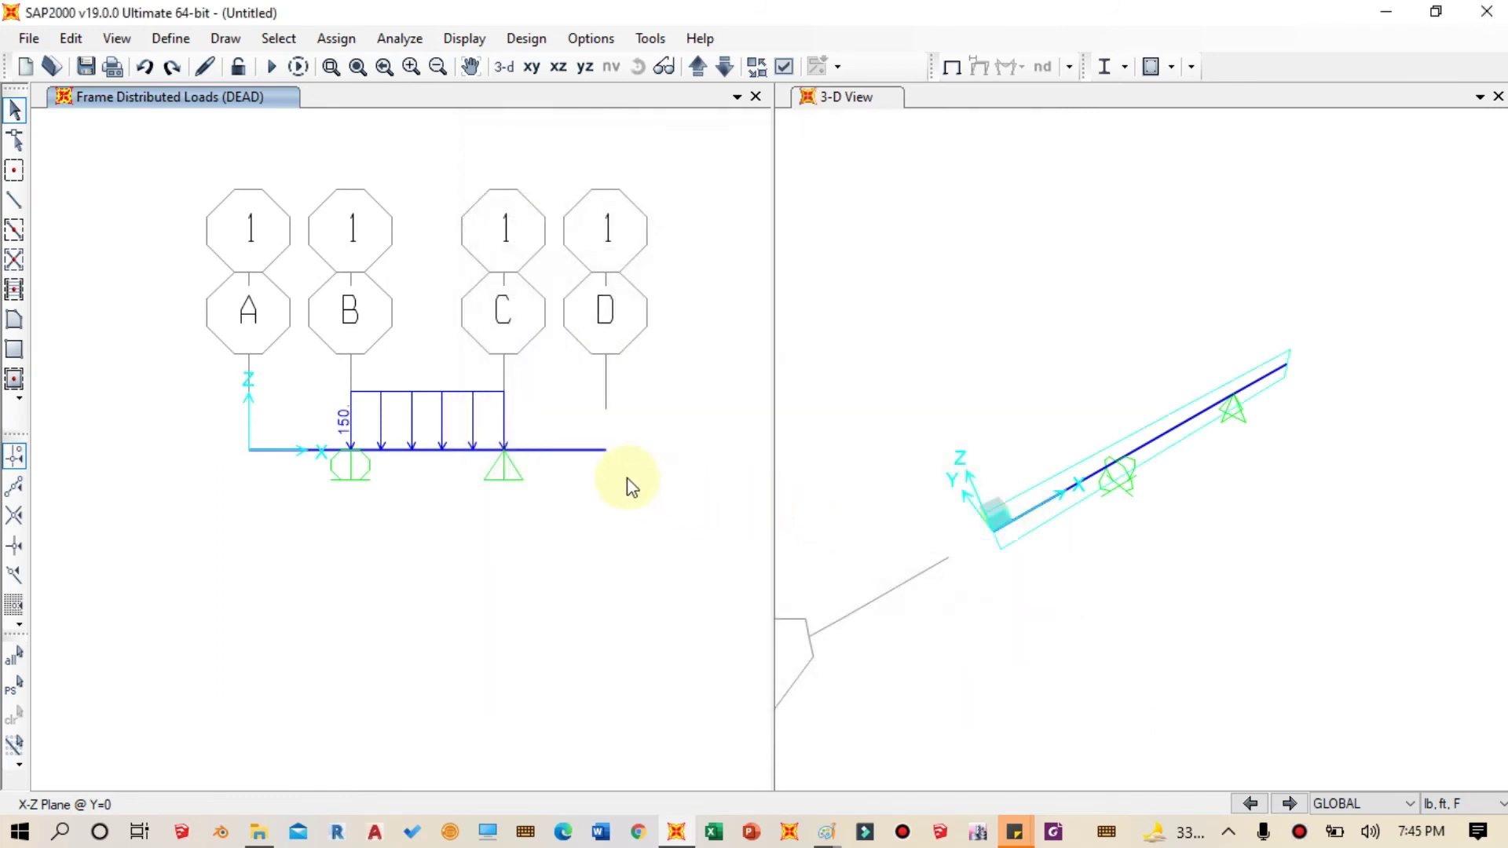
right_click(604, 454)
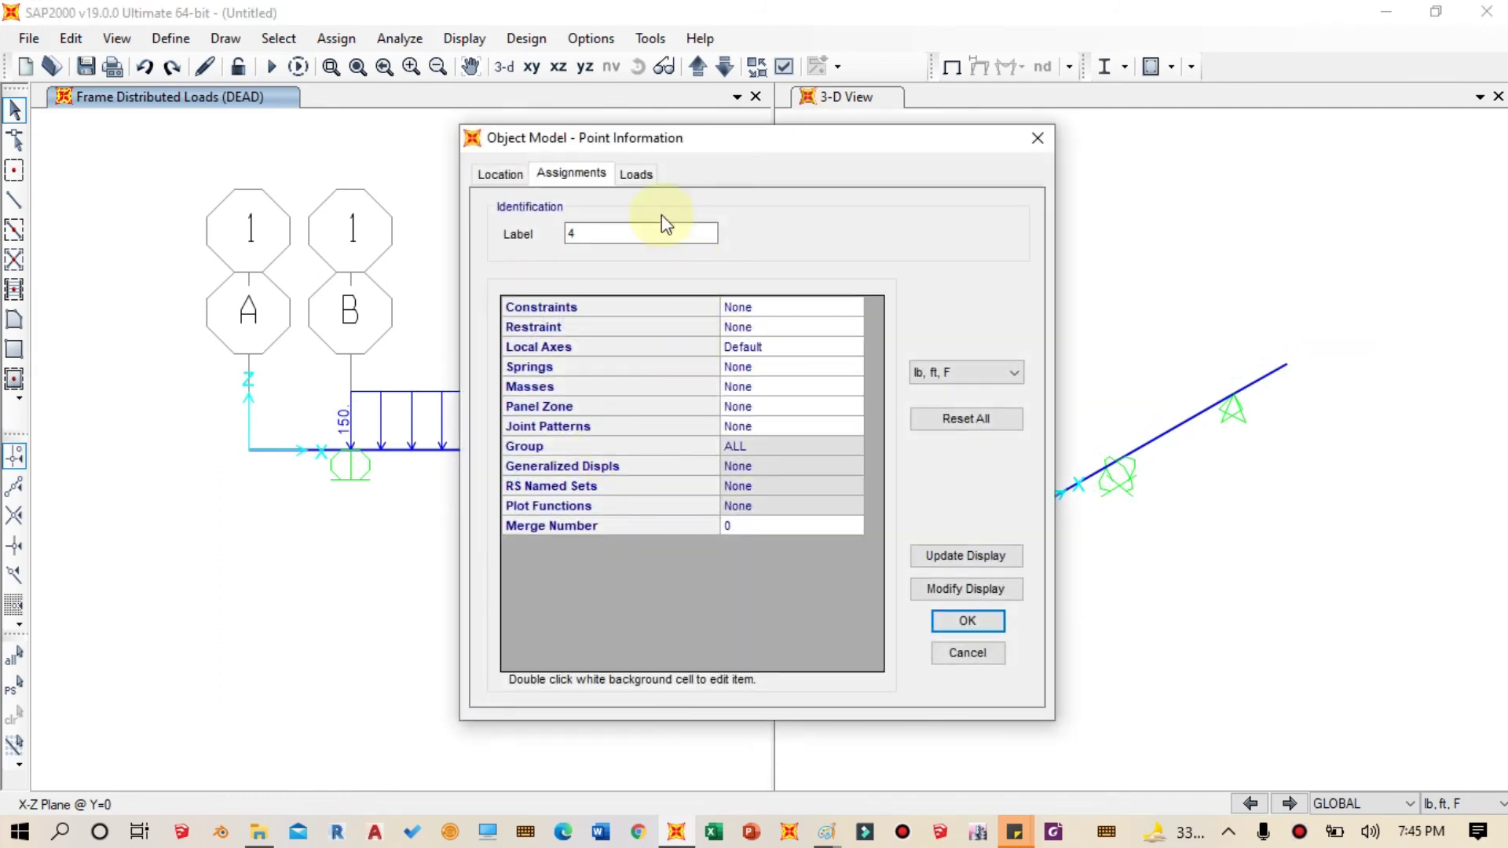
click(638, 178)
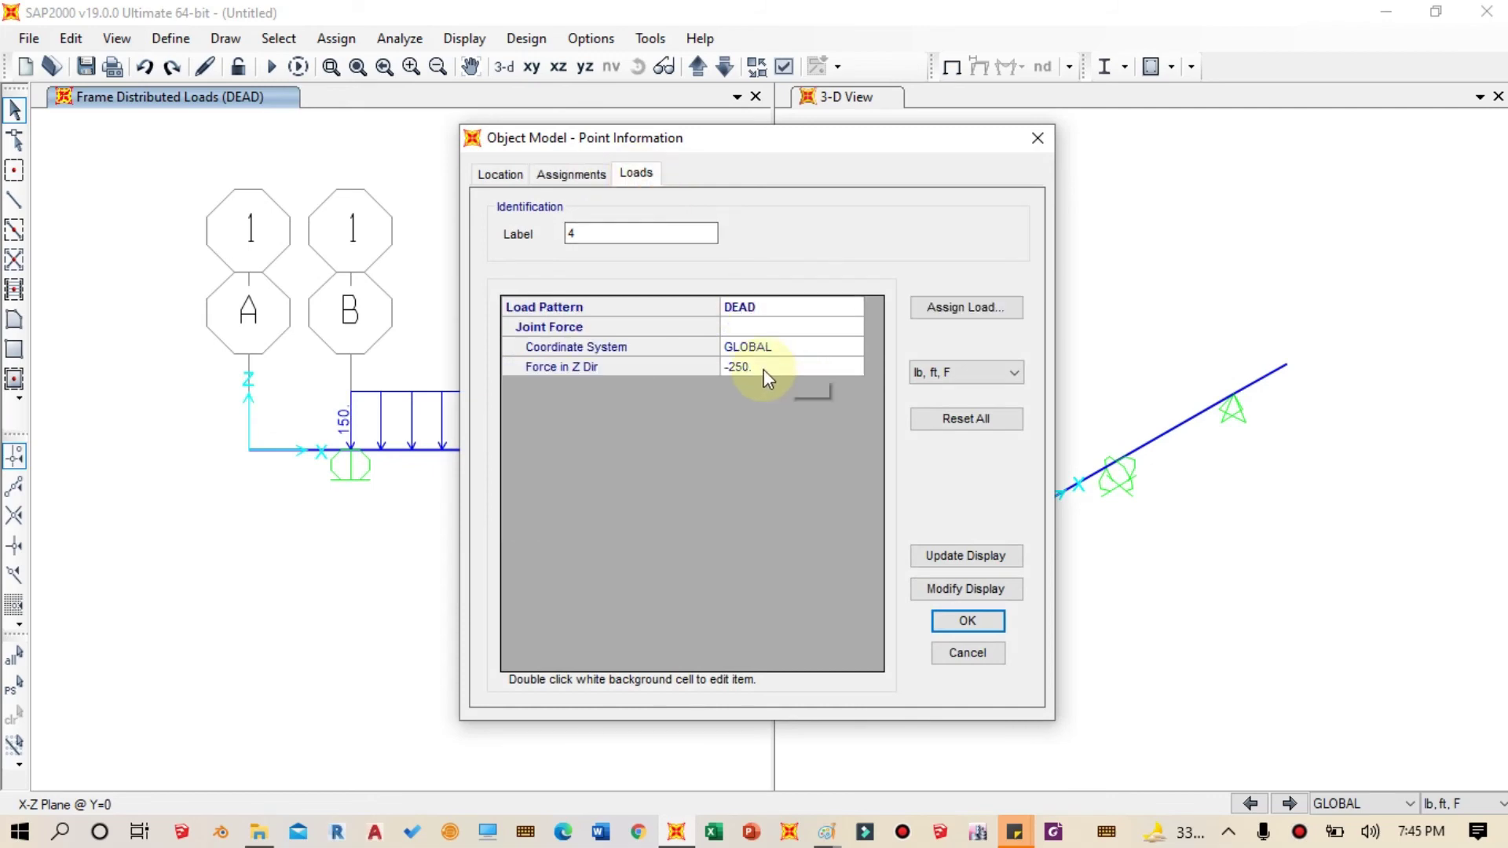
click(967, 621)
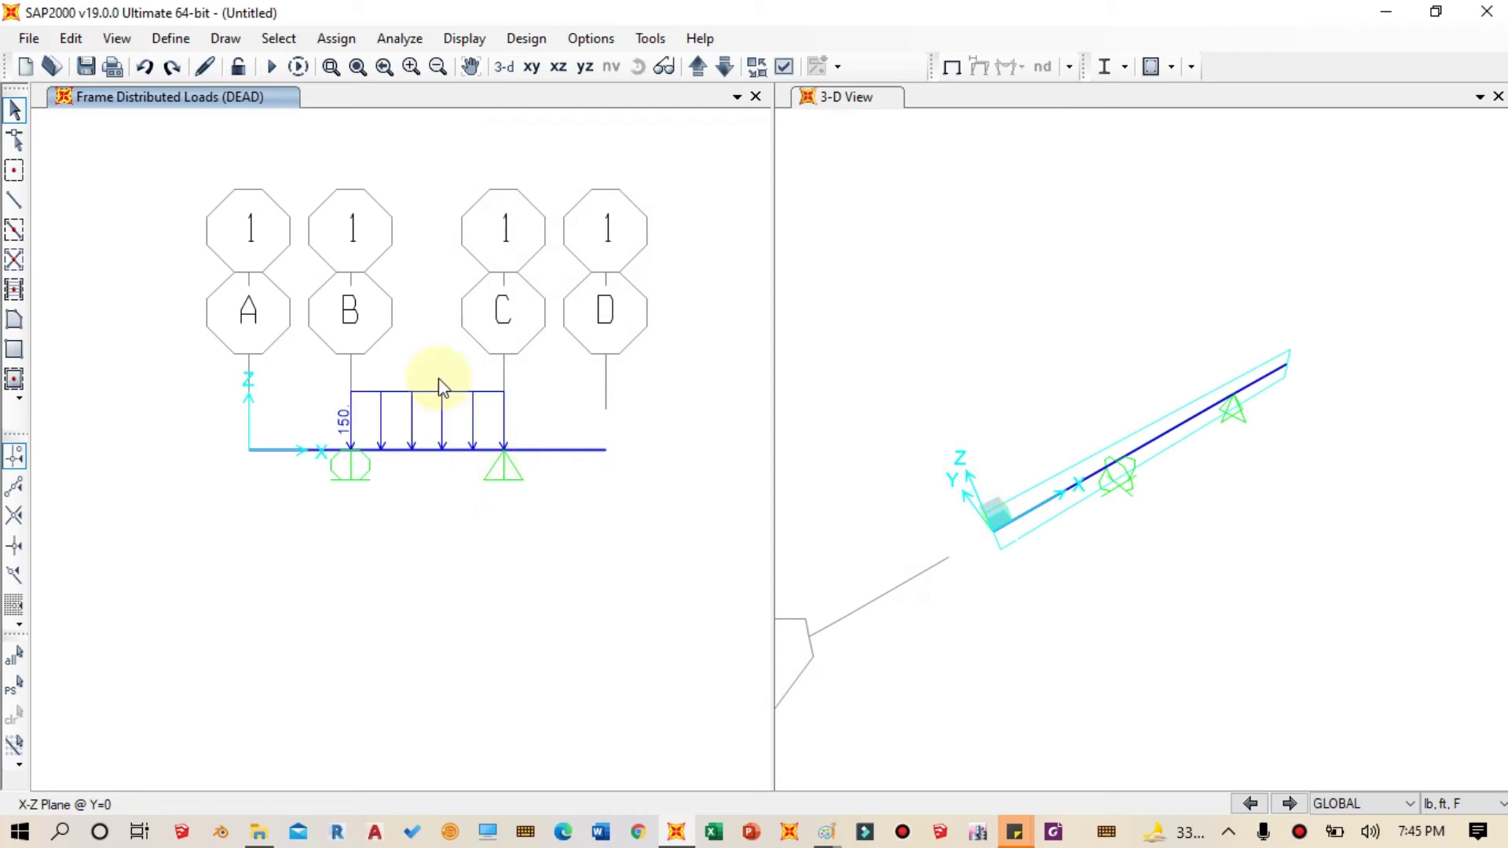
Step: Exclude the MODAL load case from the run and start the analysis with only the DEAD case
click(272, 69)
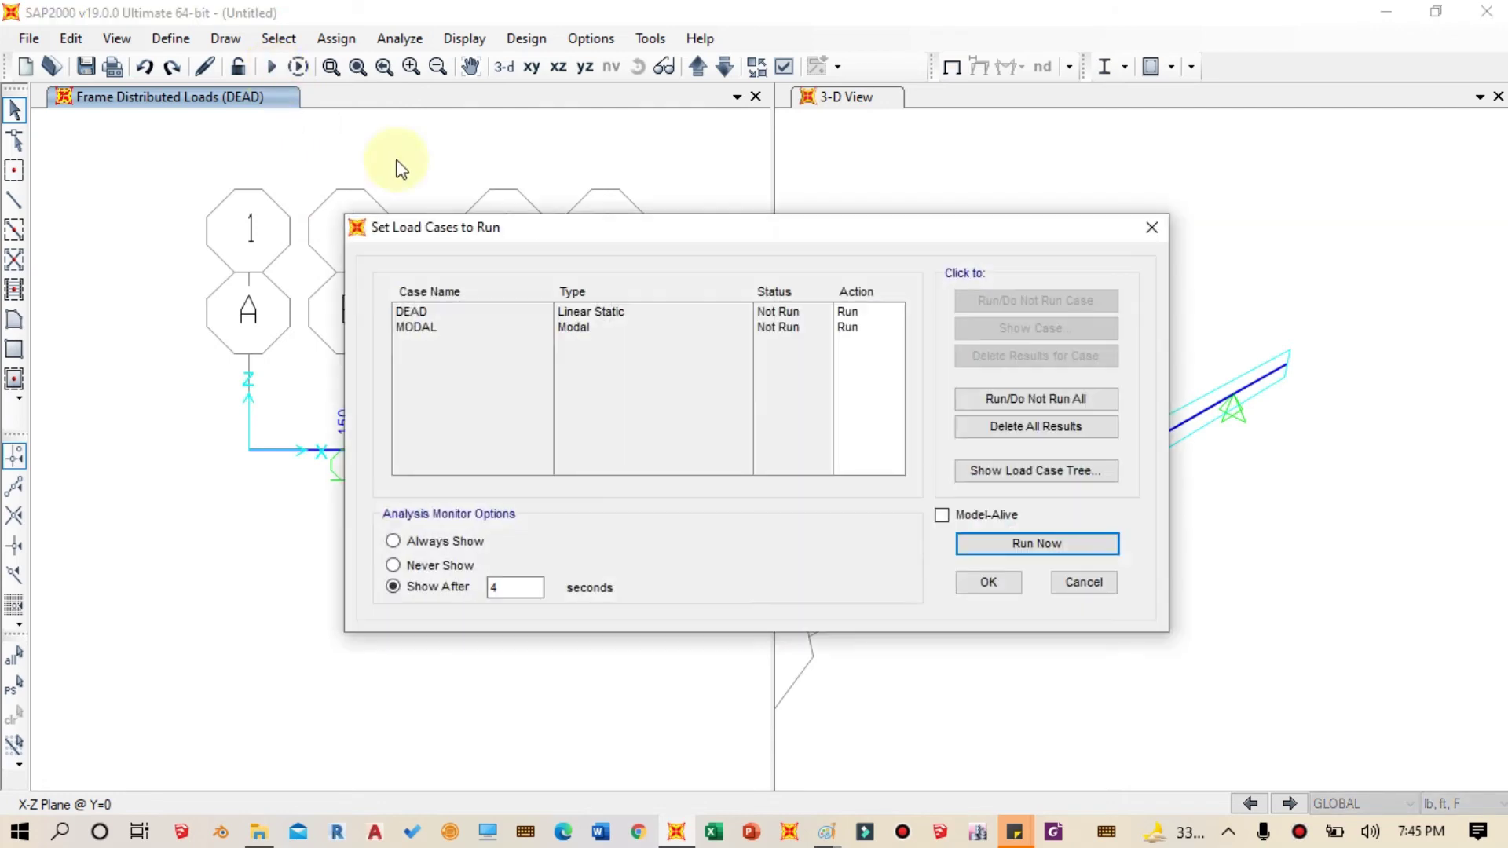
click(862, 328)
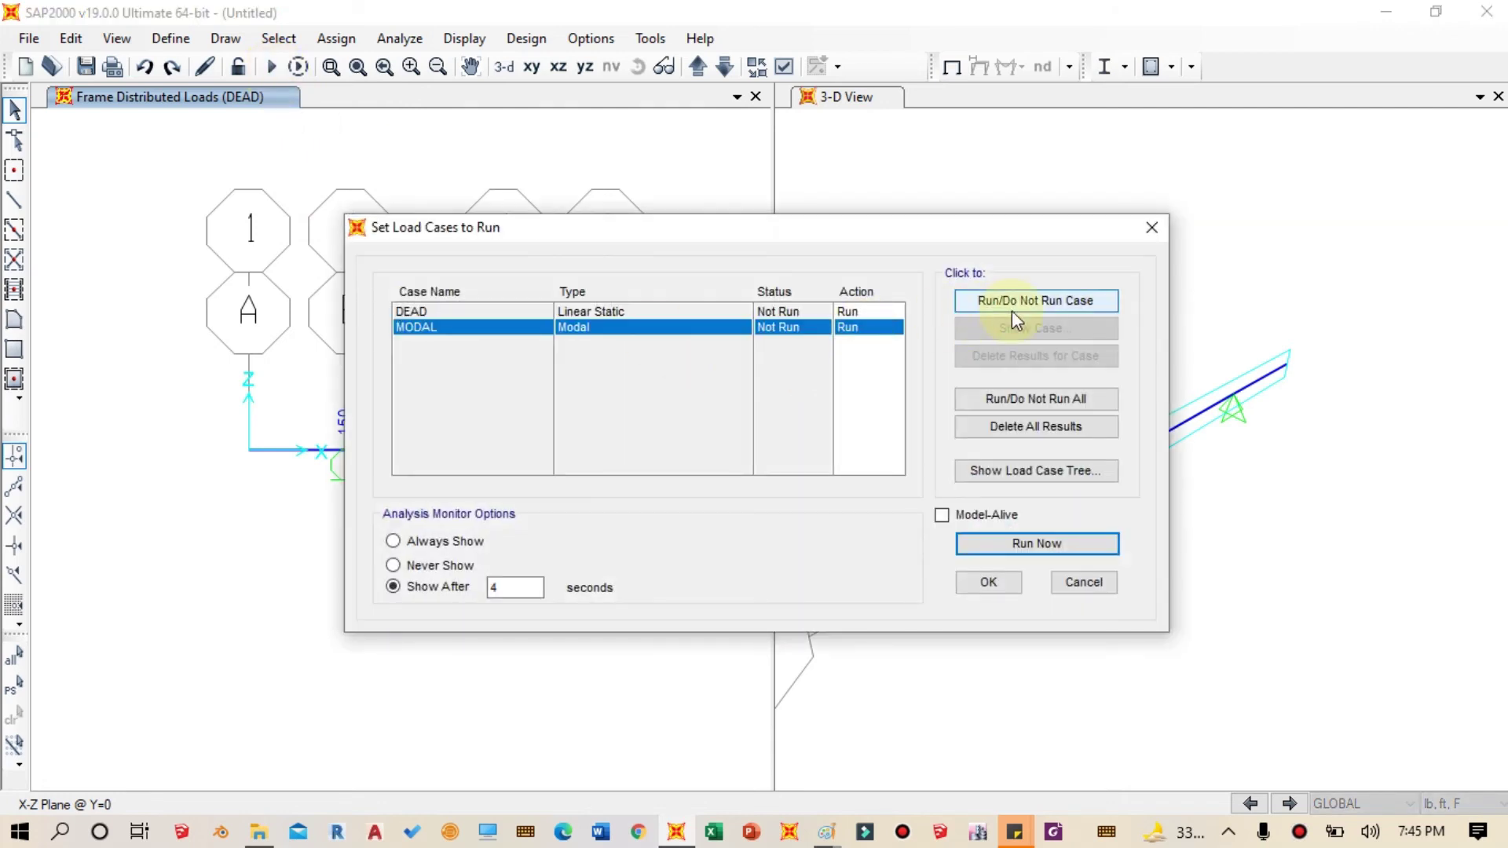
click(1008, 298)
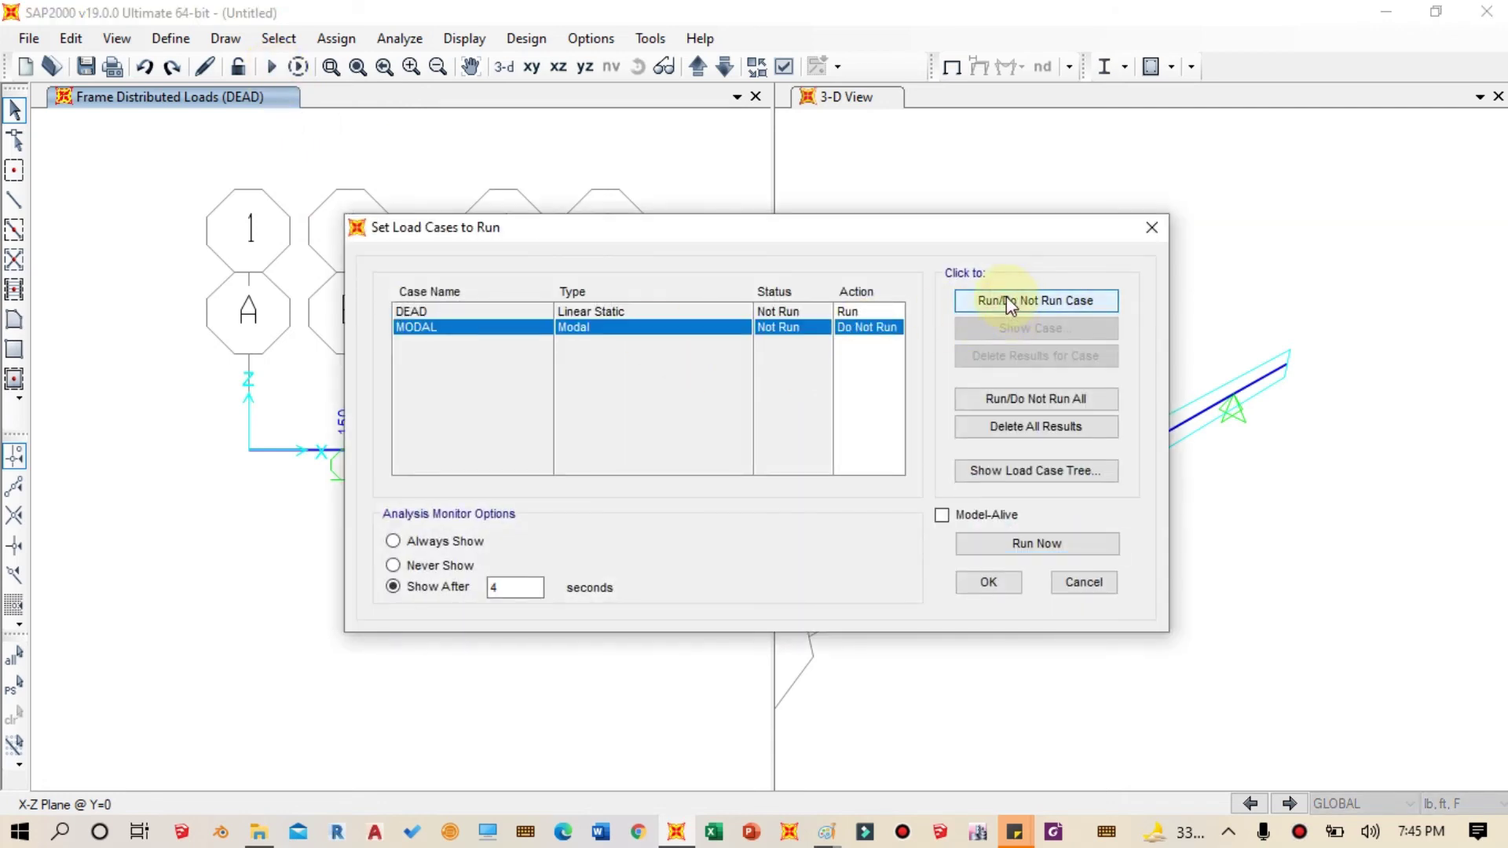
click(1023, 545)
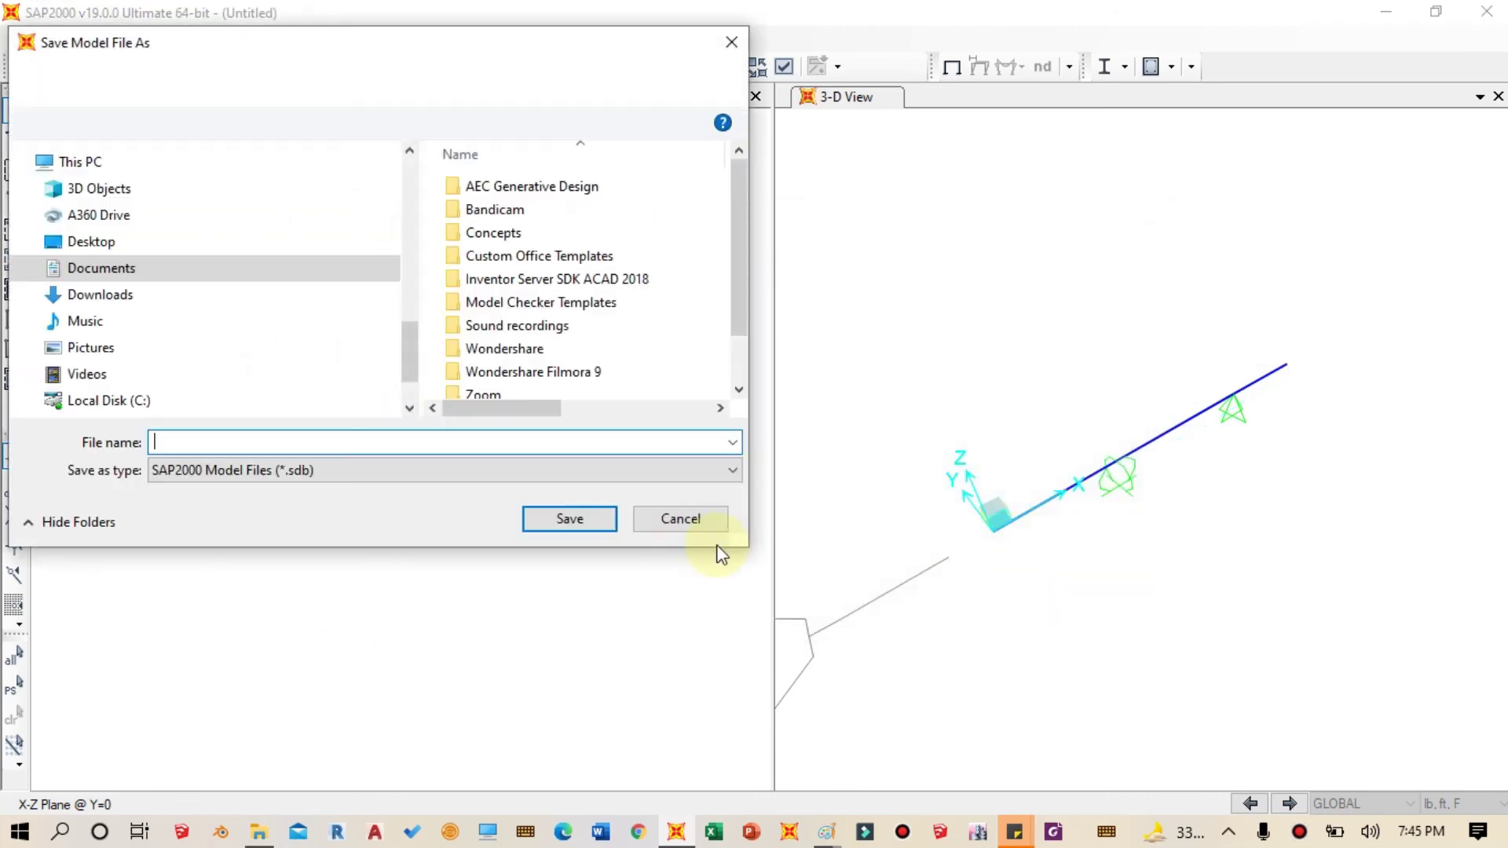
Step: Save the model file in Documents as BEAM SFD AND BM
text(BEA)
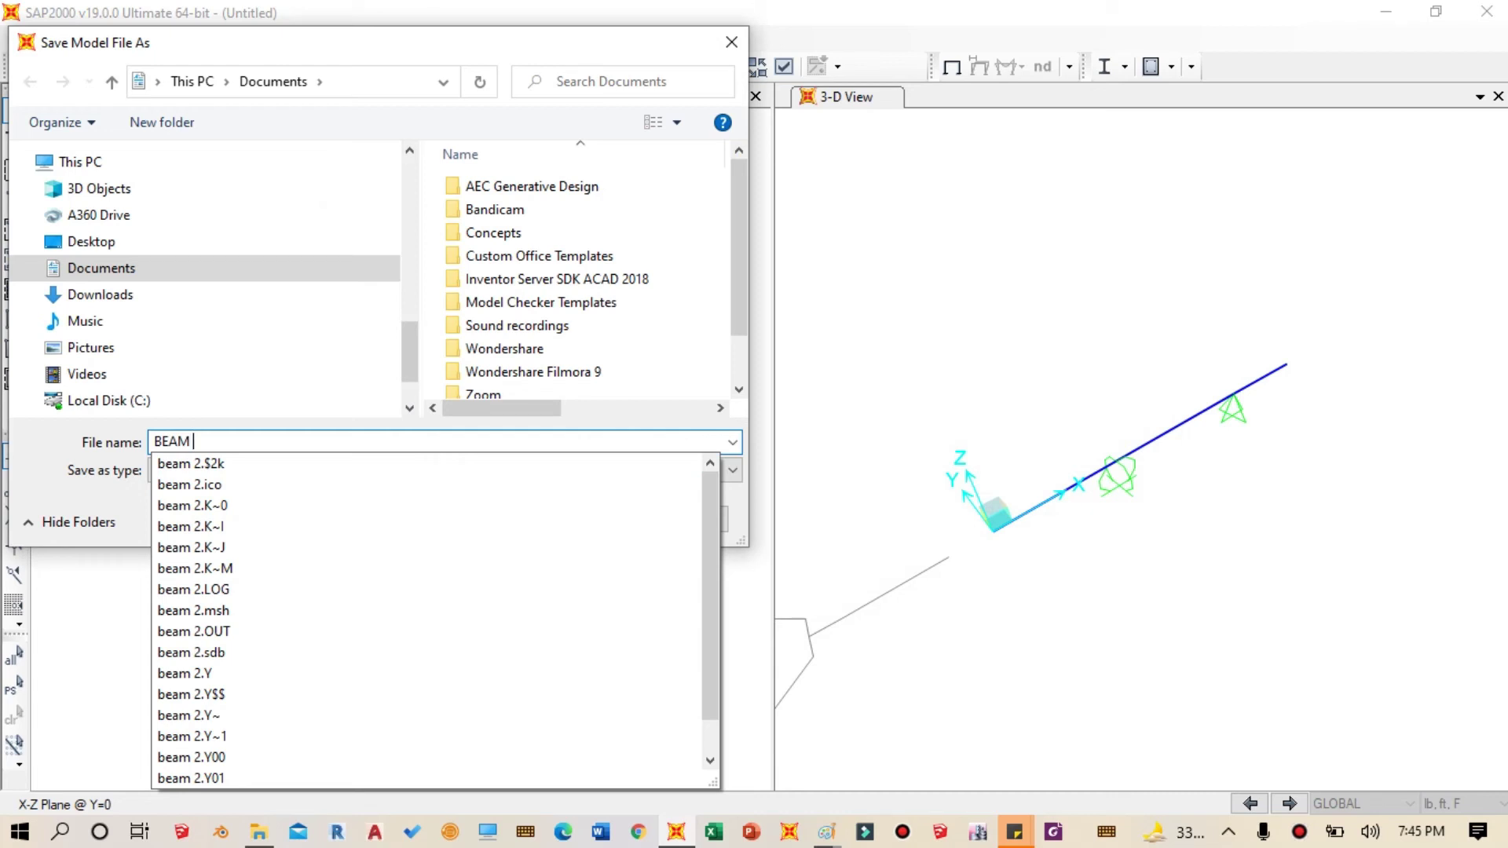
text(M )
text(SH)
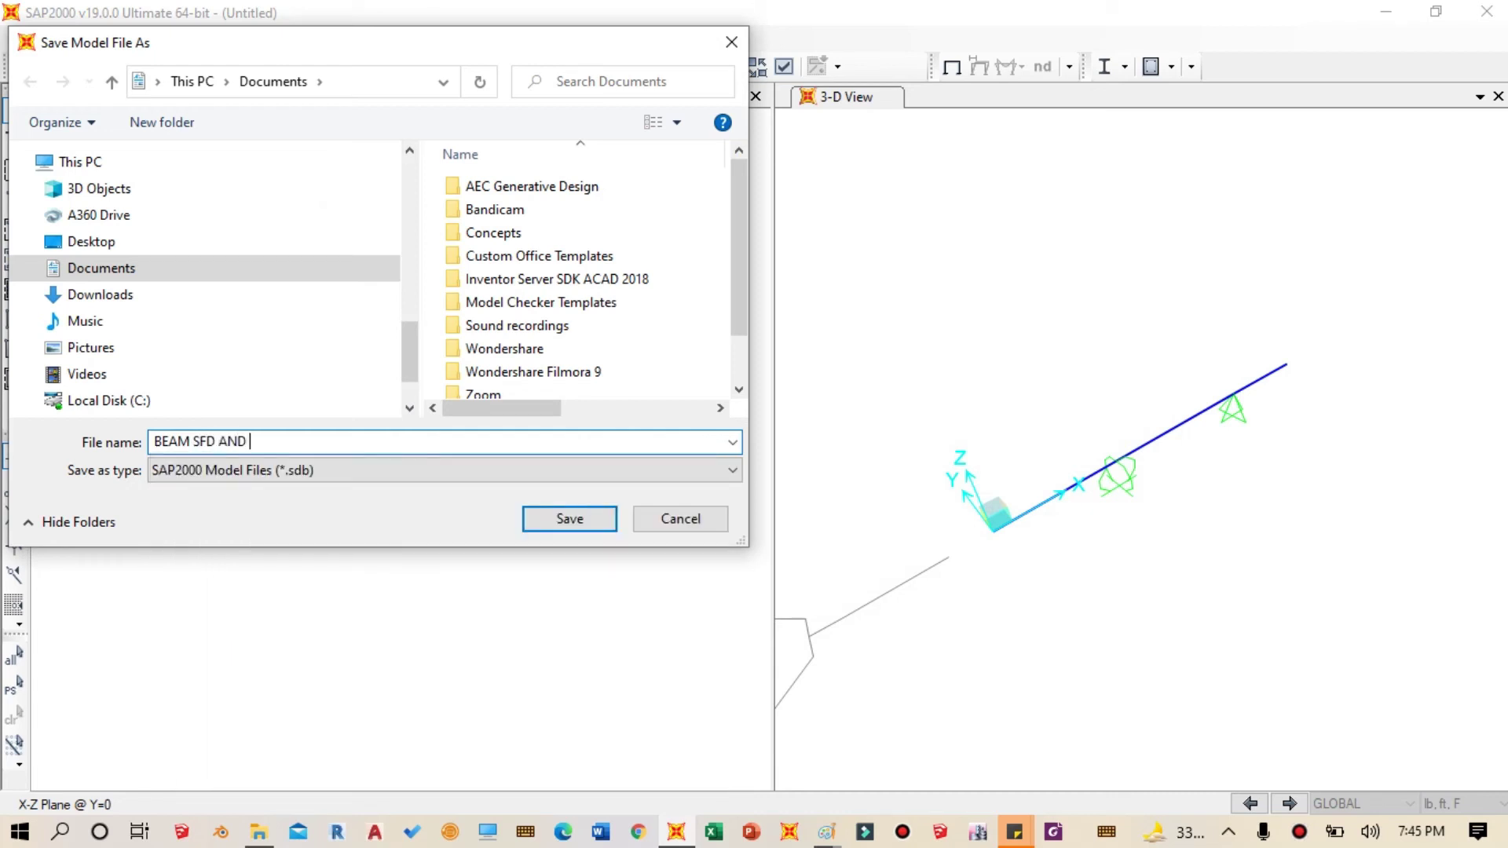
key(Return)
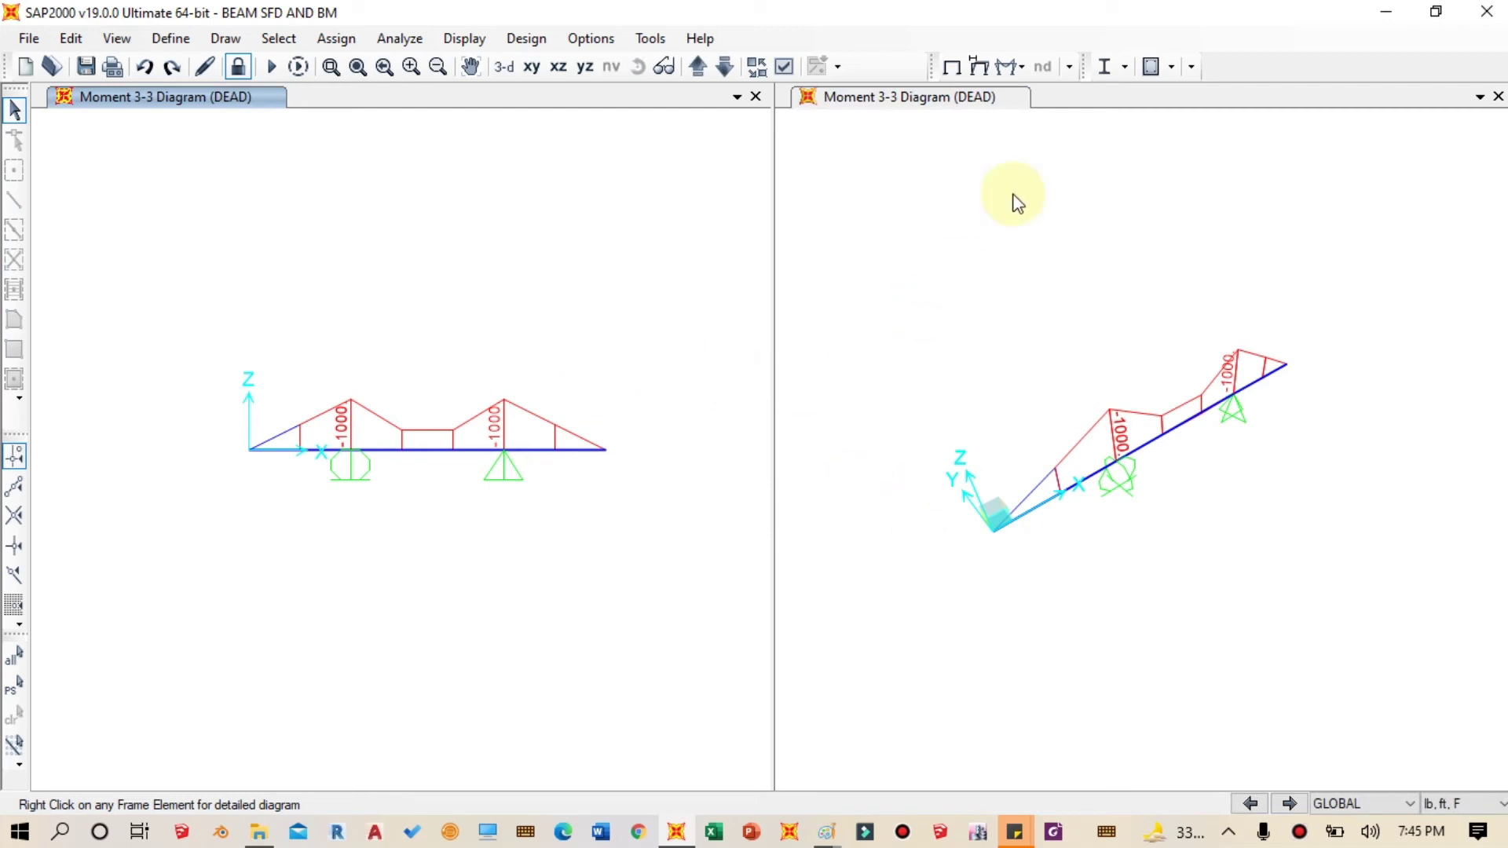
Step: Display the Shear 2-2 force diagram with values for the DEAD case in the X-Z view
click(1020, 70)
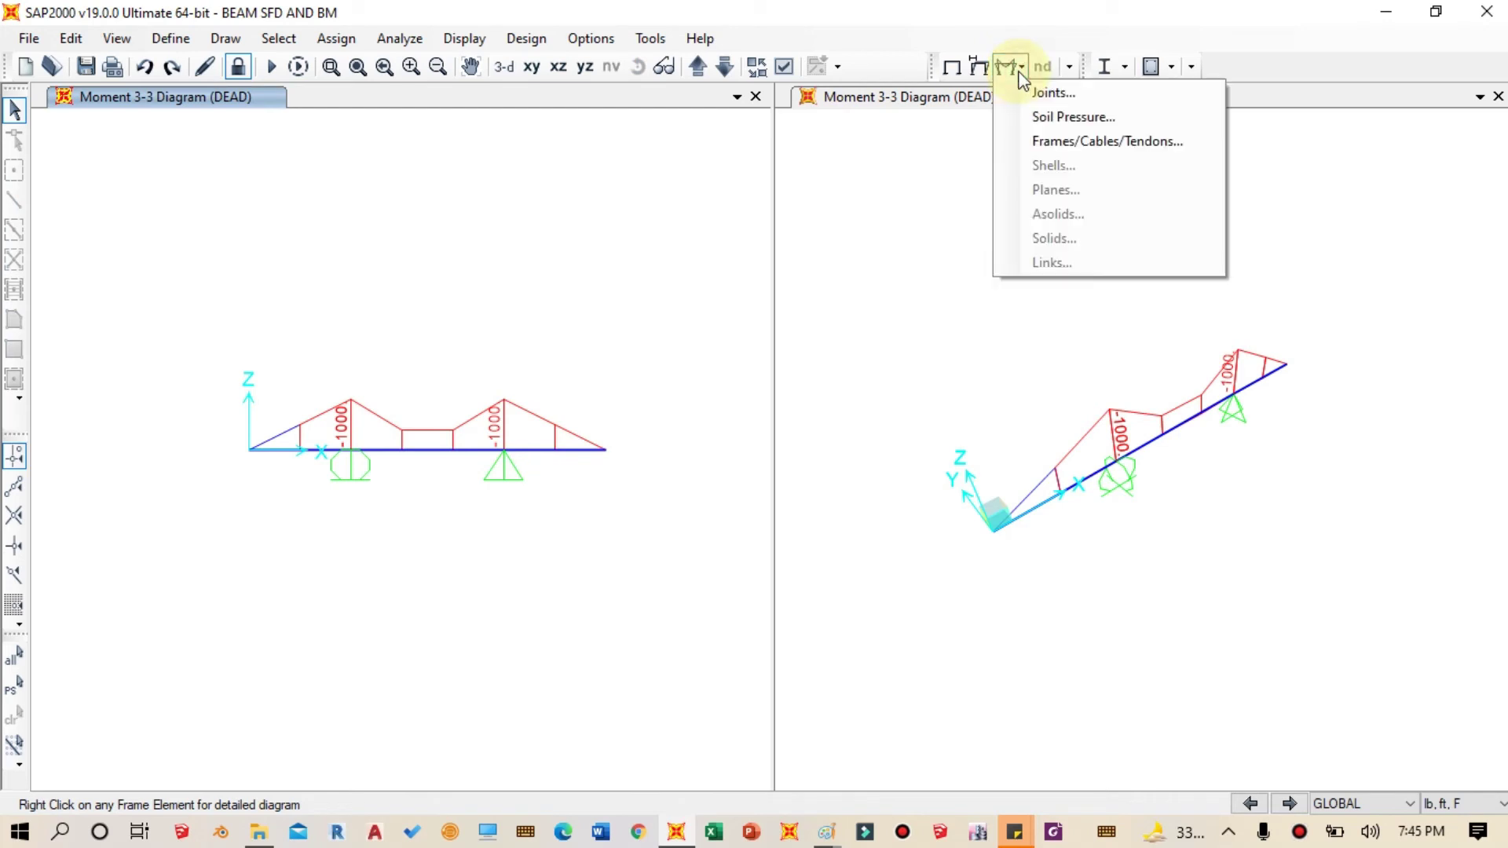
click(1081, 148)
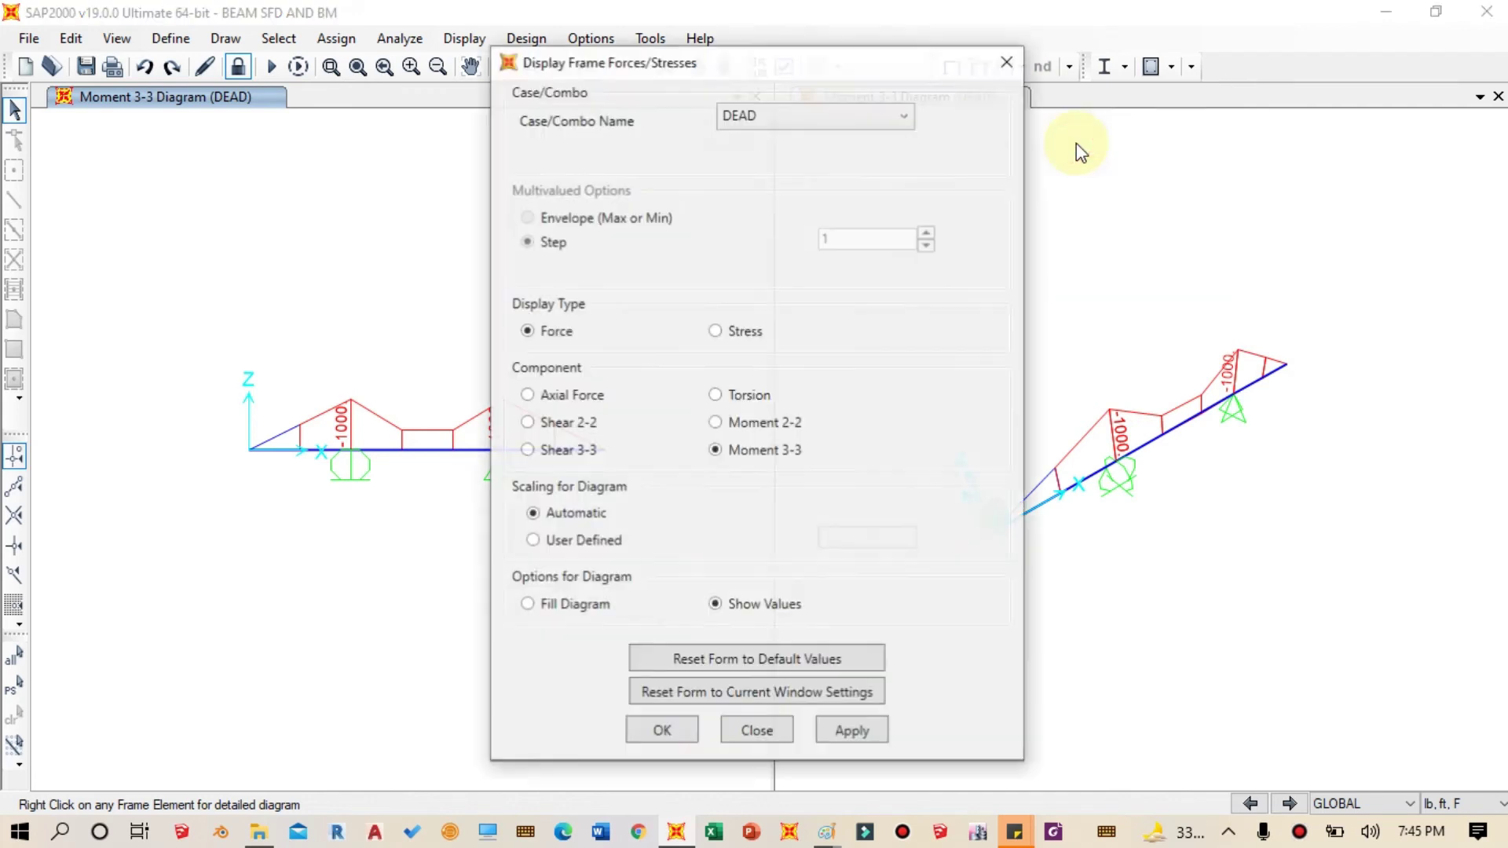
click(567, 427)
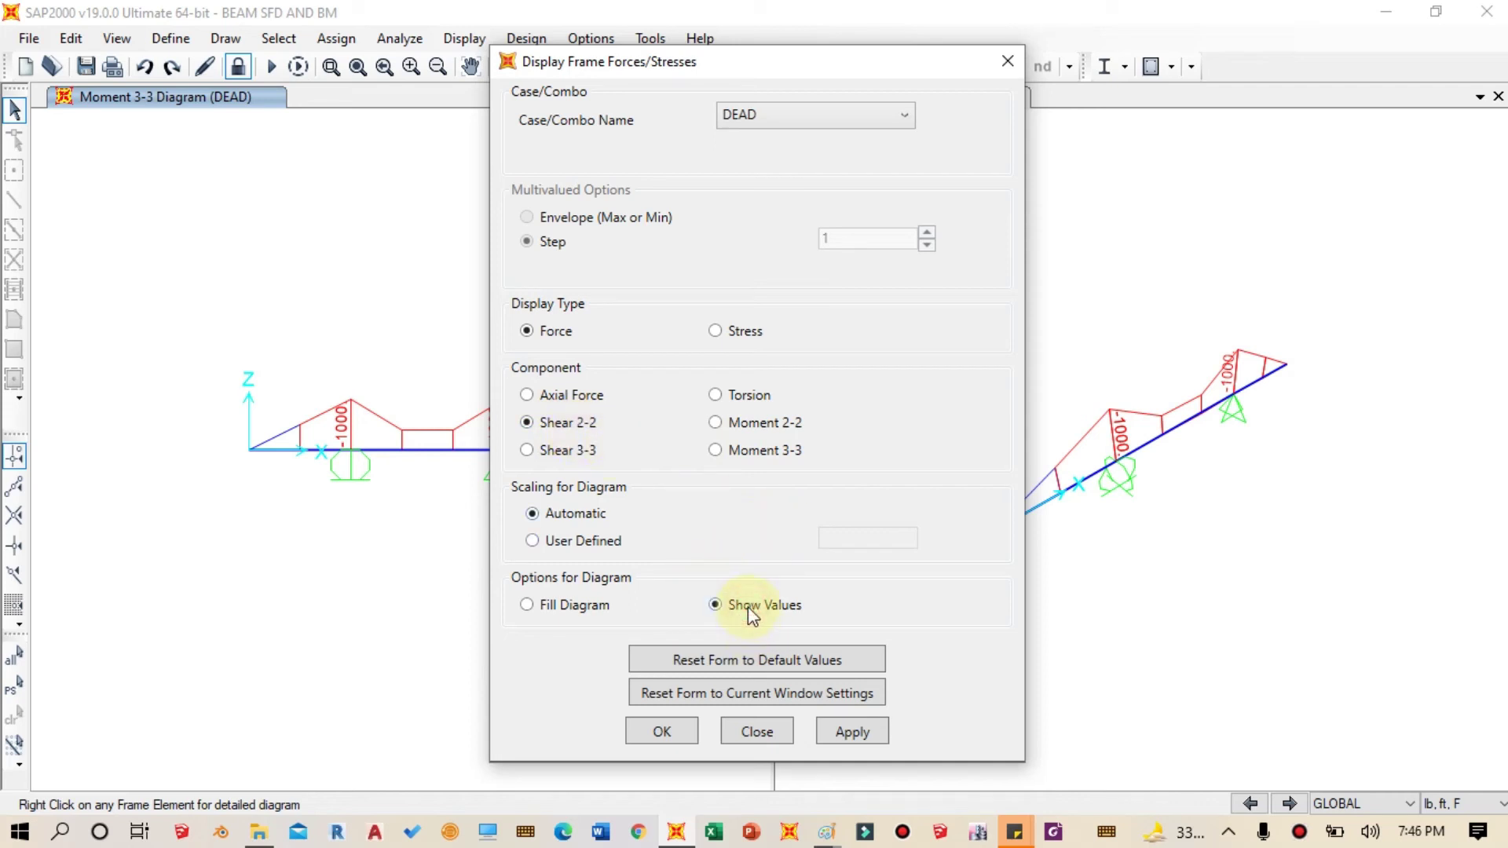
click(867, 733)
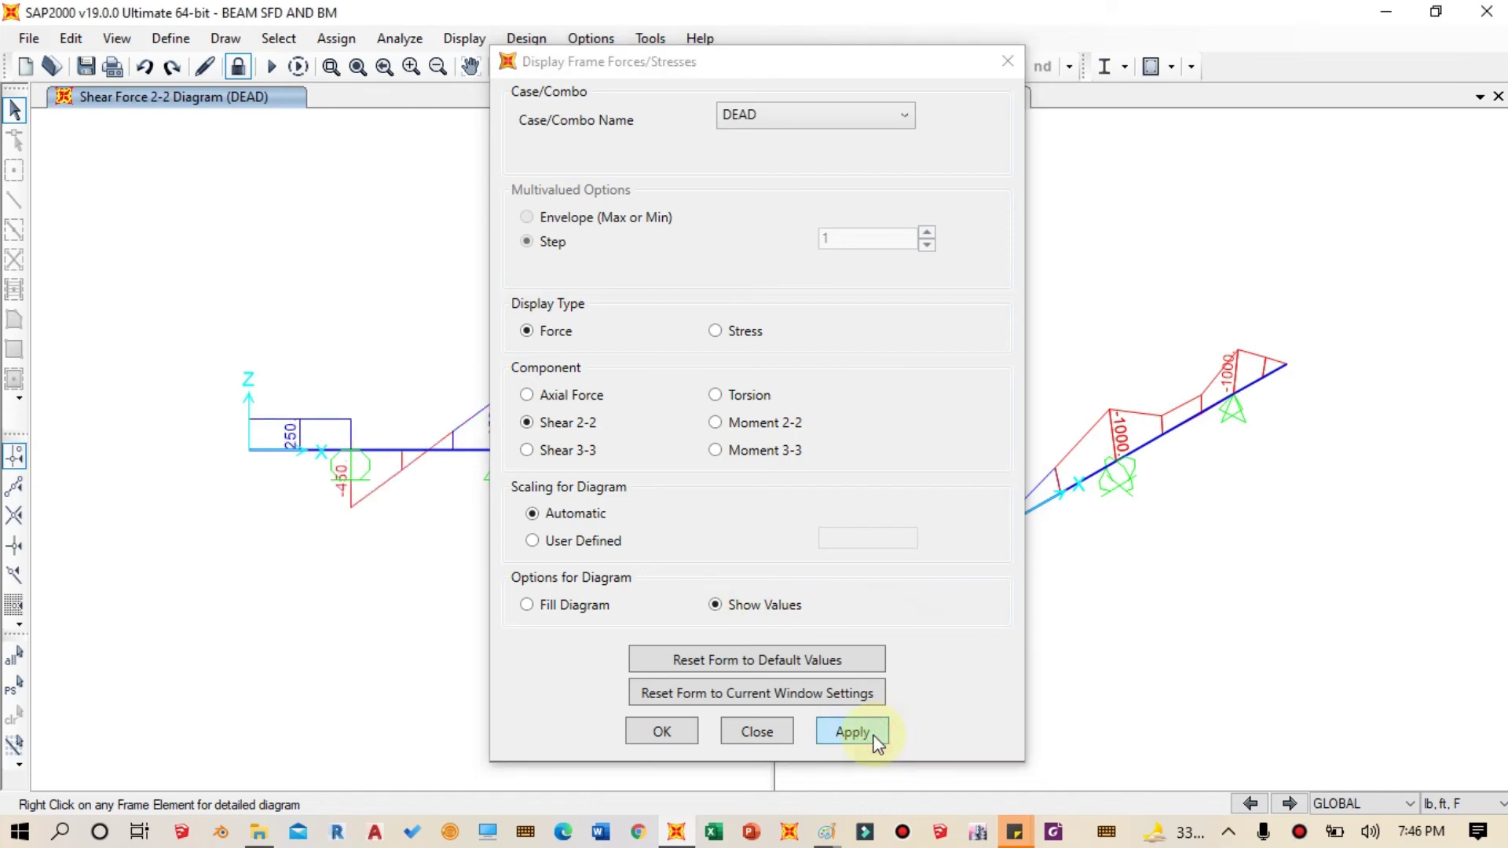
click(665, 732)
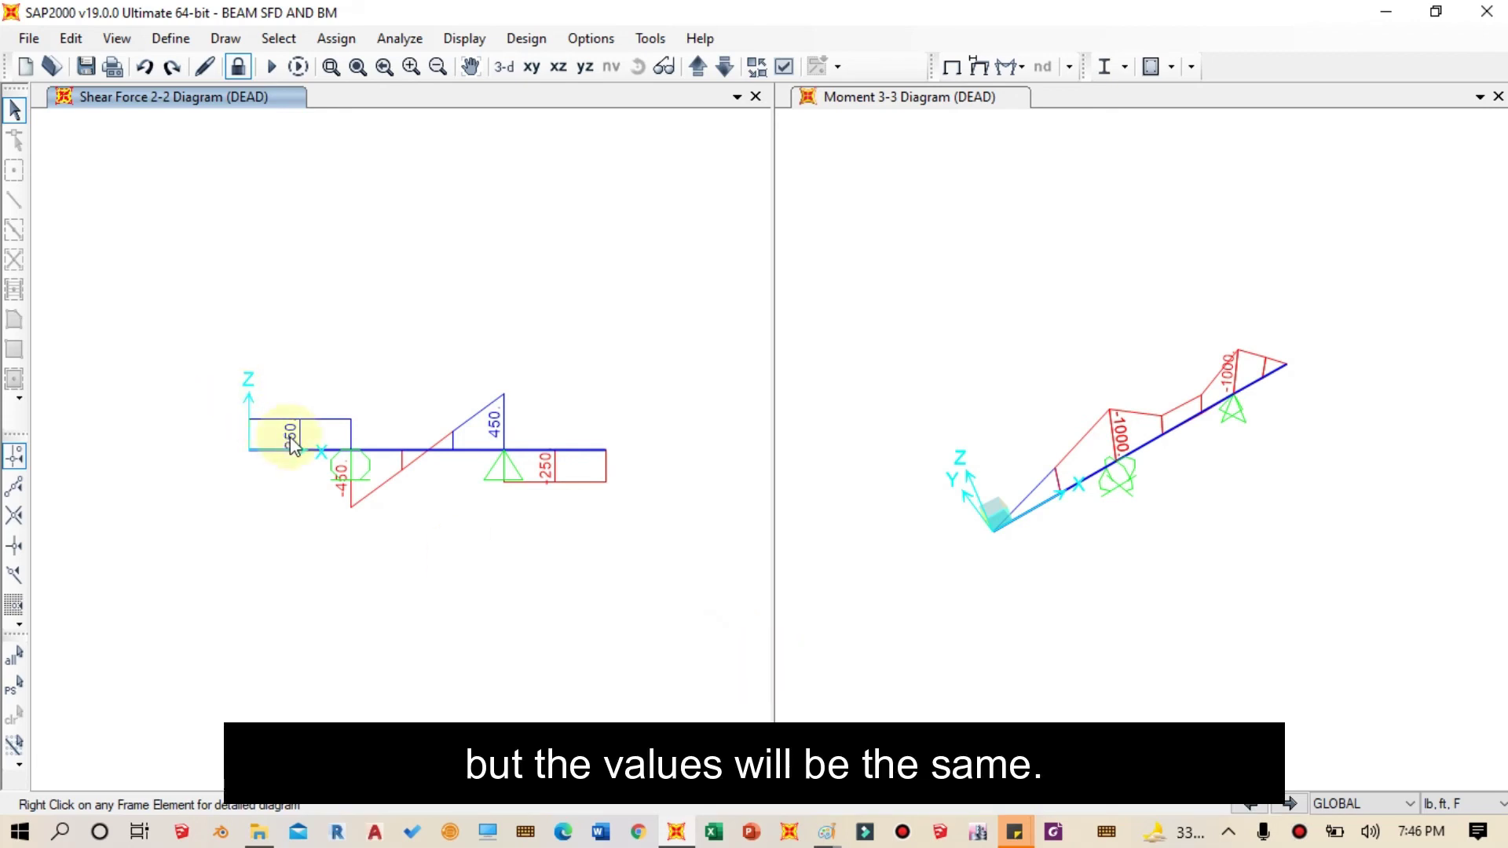
Step: Compare the beam's shear force values and signs with the reference shear diagram in Paint, ending back in SAP2000
mouse_move(827, 832)
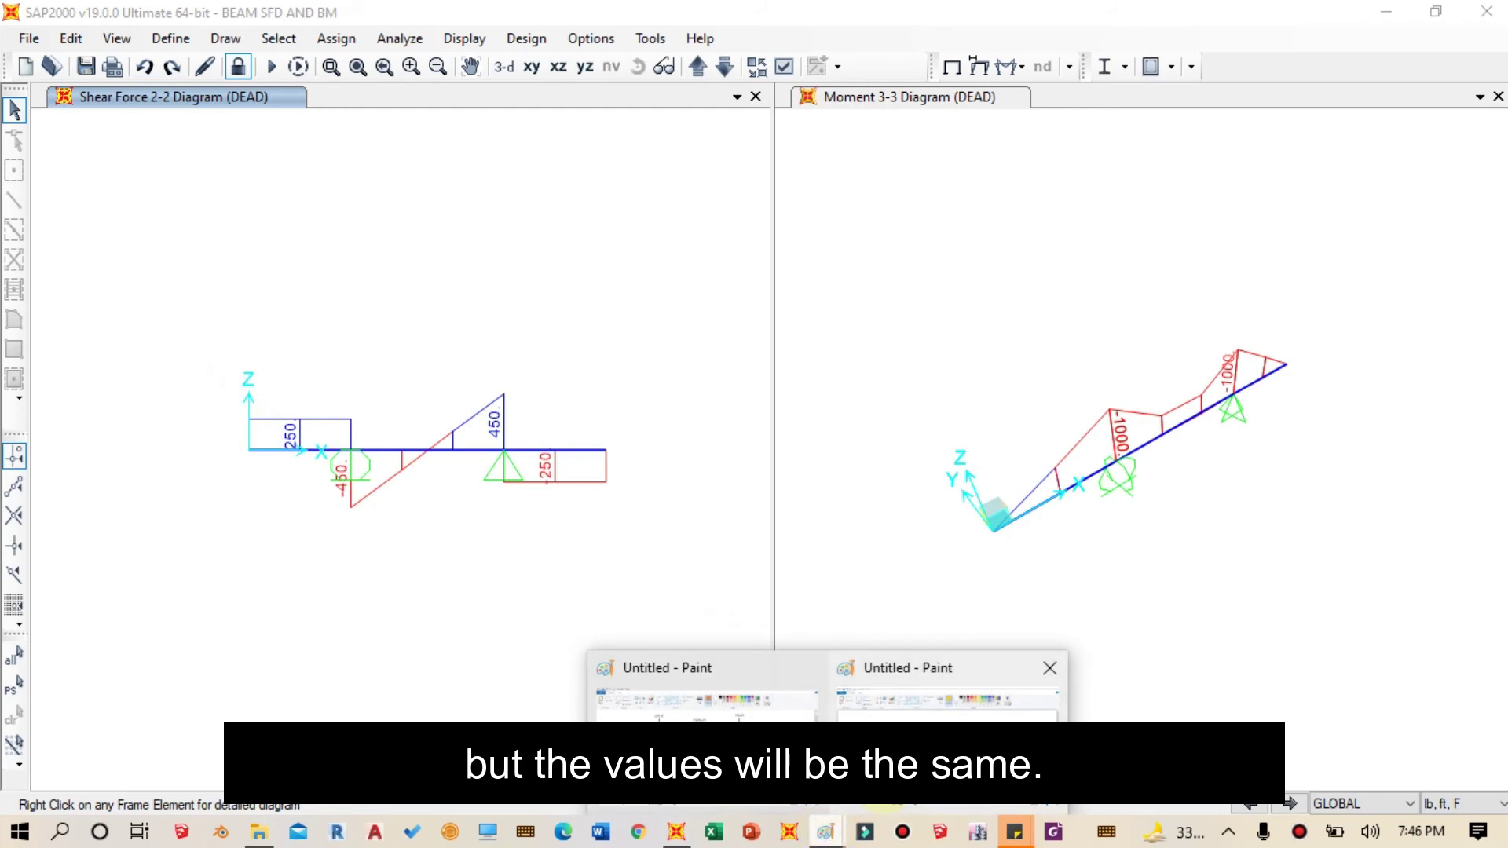
click(954, 683)
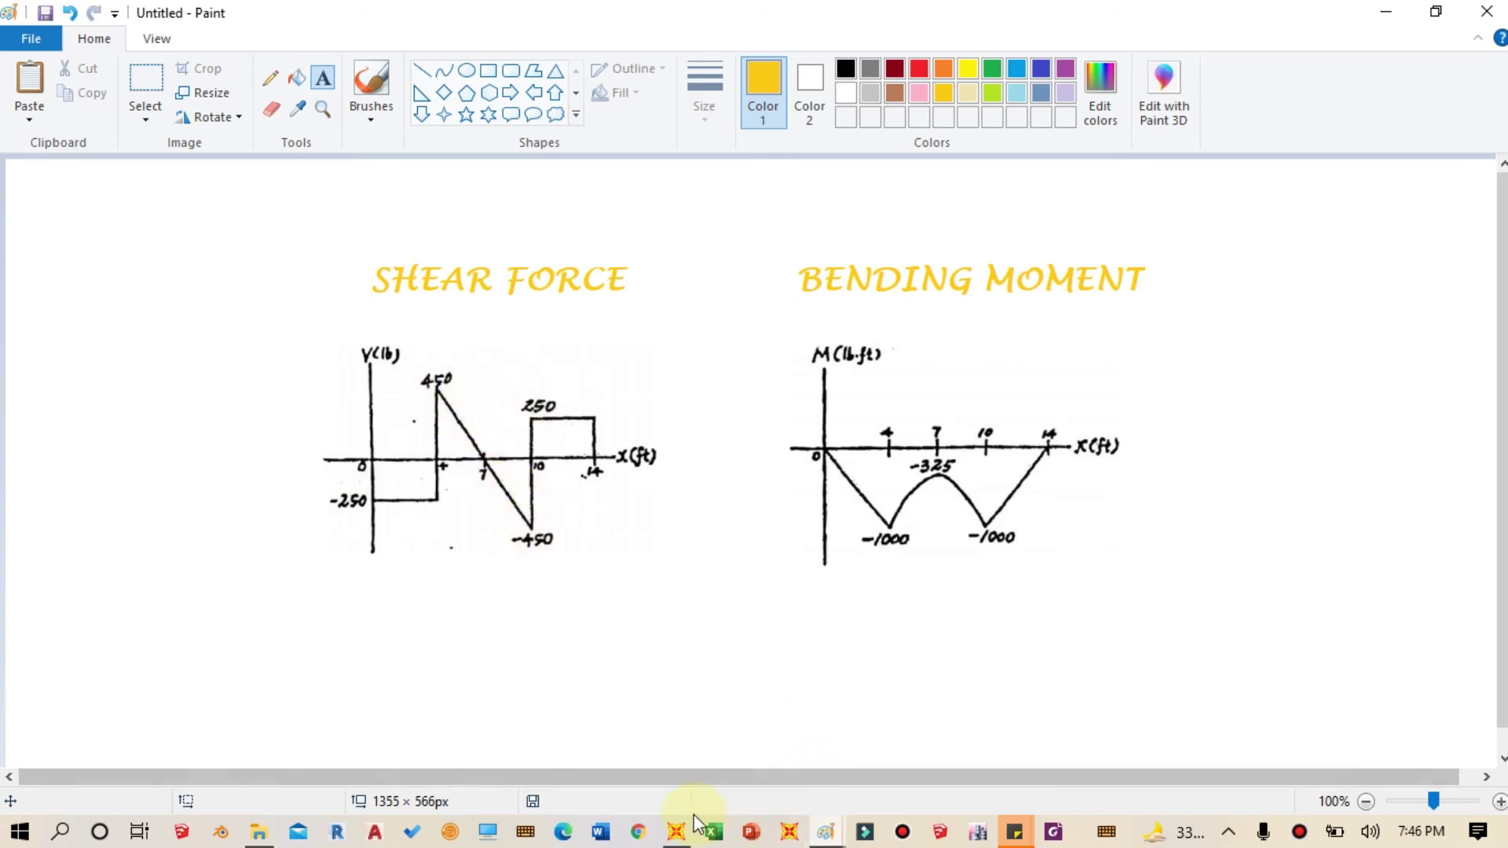
click(679, 833)
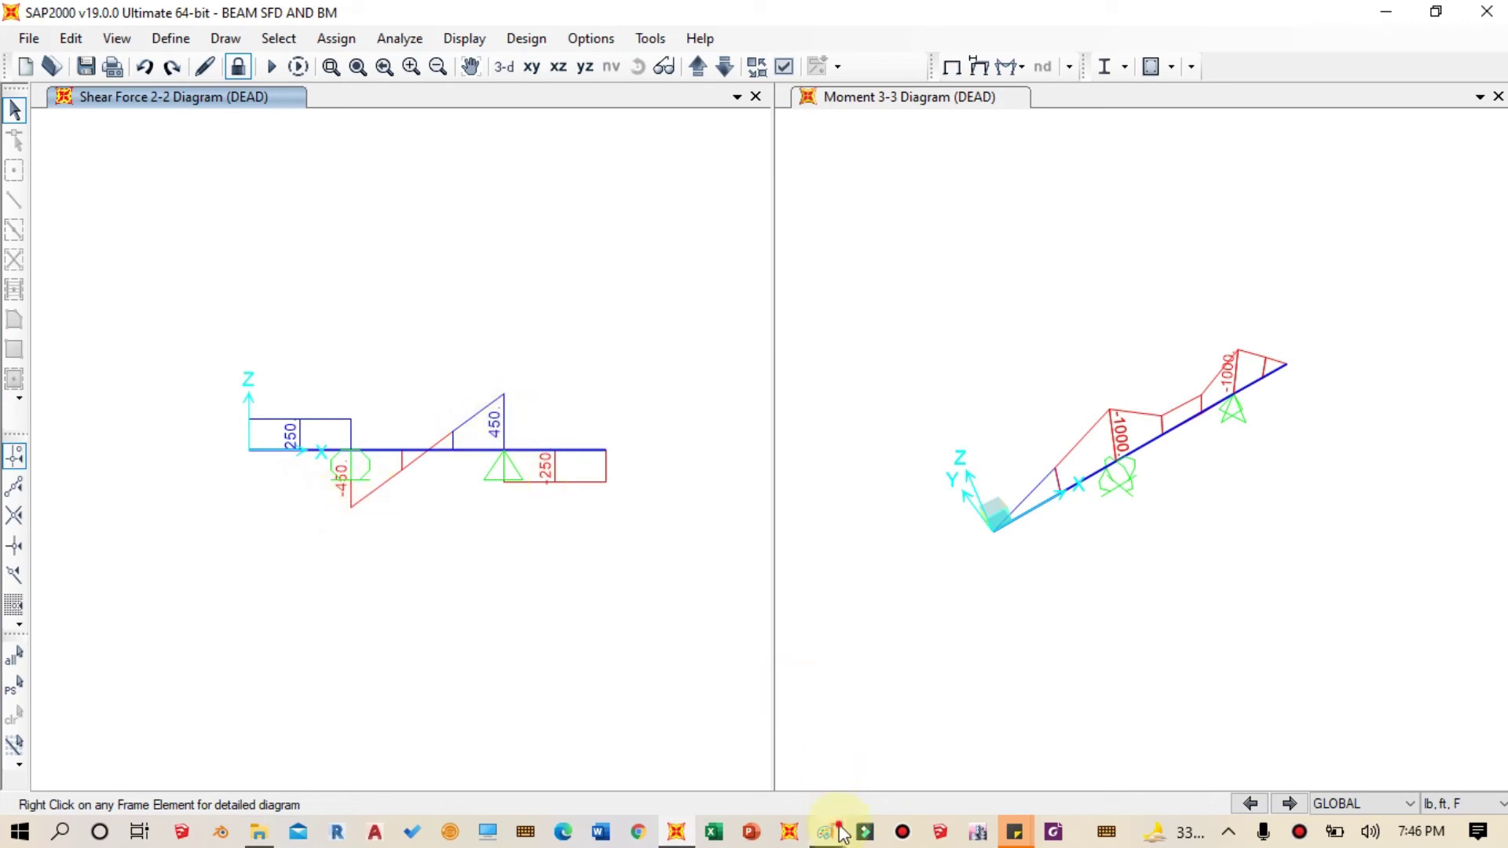
mouse_move(842, 834)
click(909, 750)
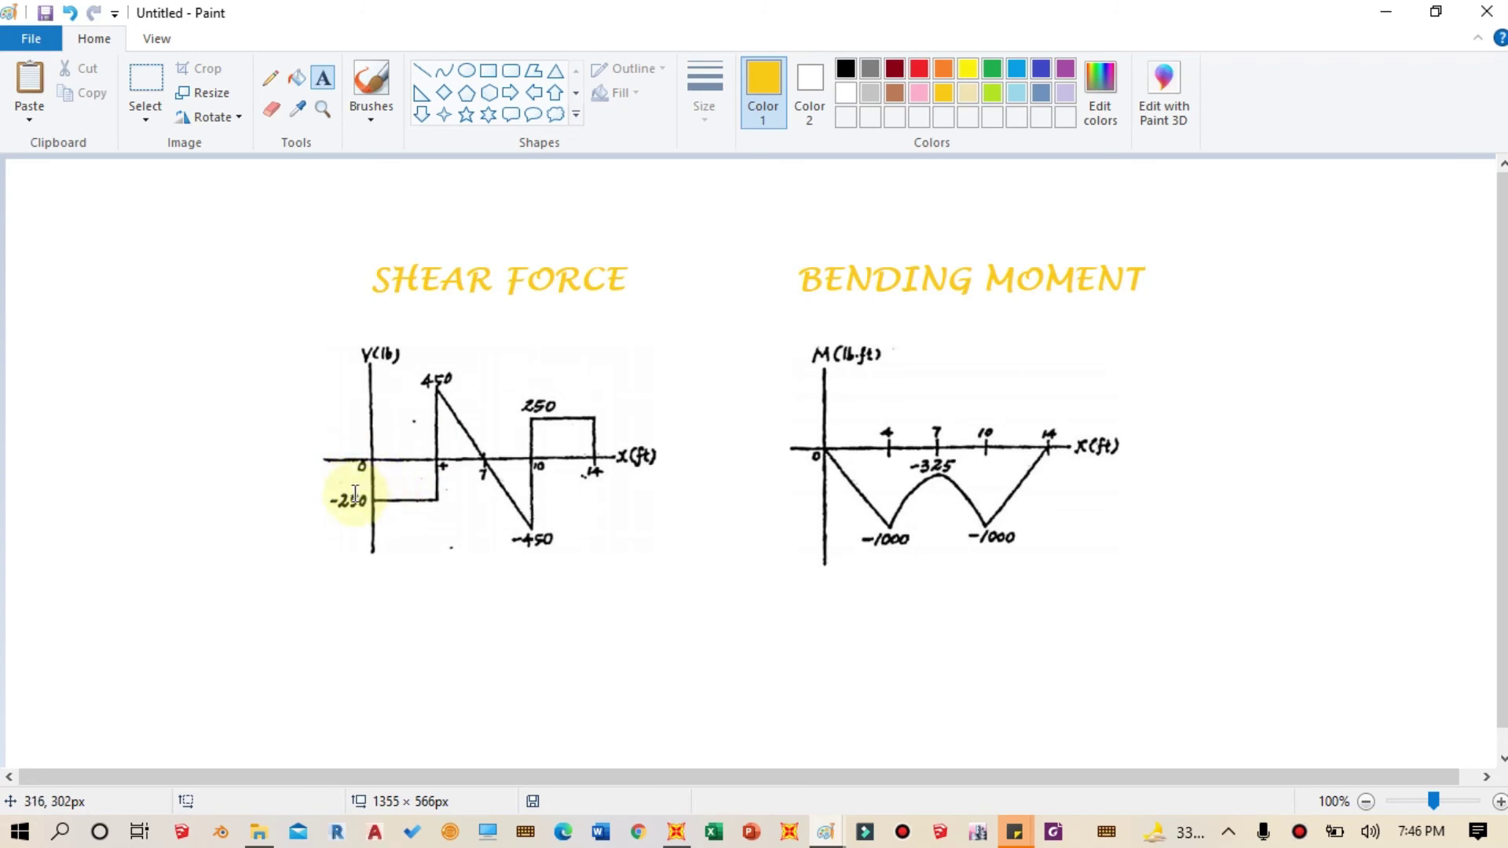
click(826, 831)
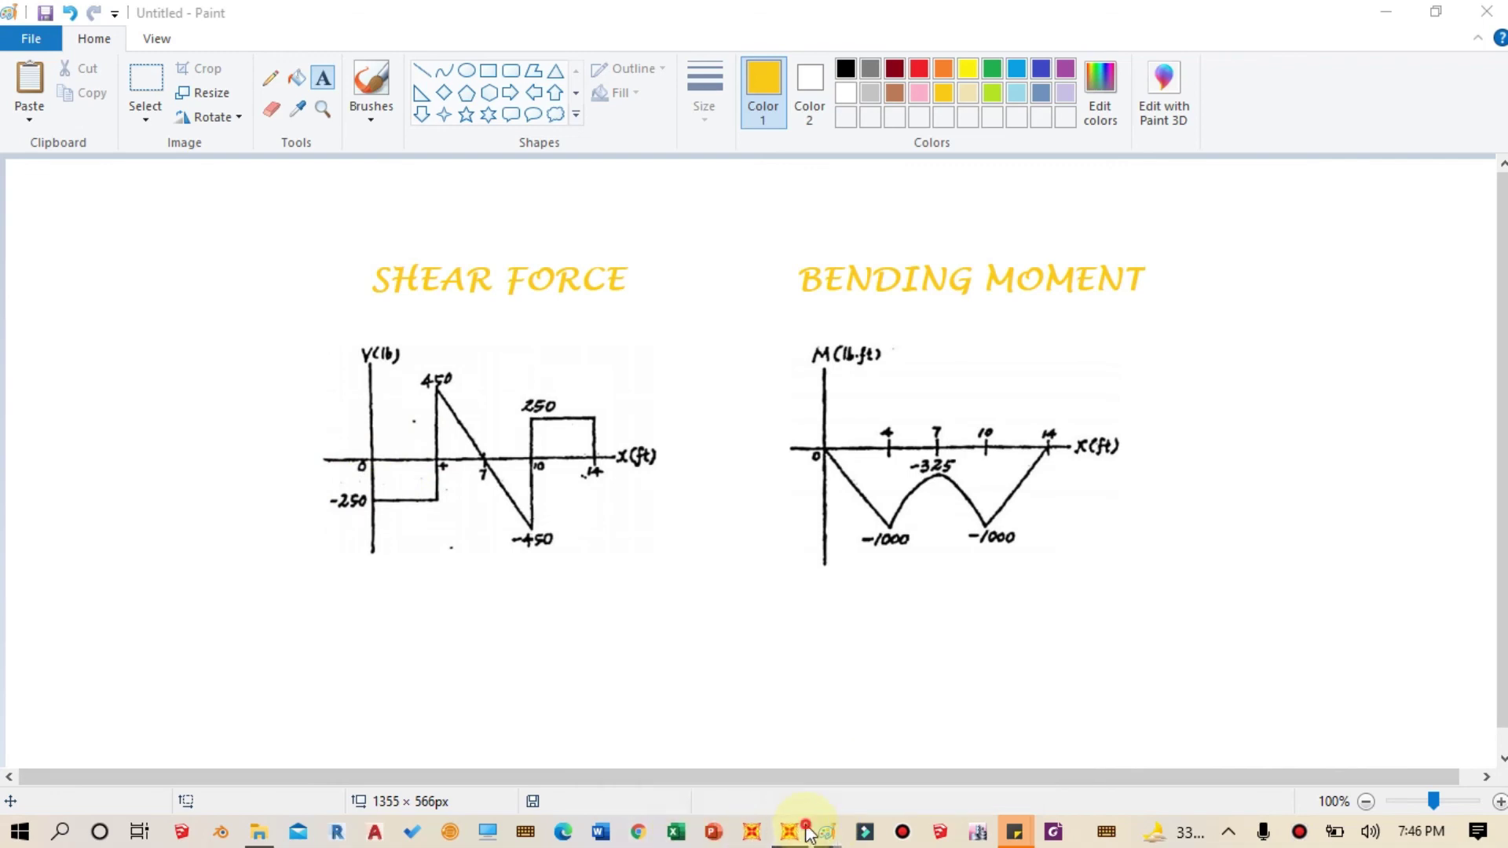
click(807, 831)
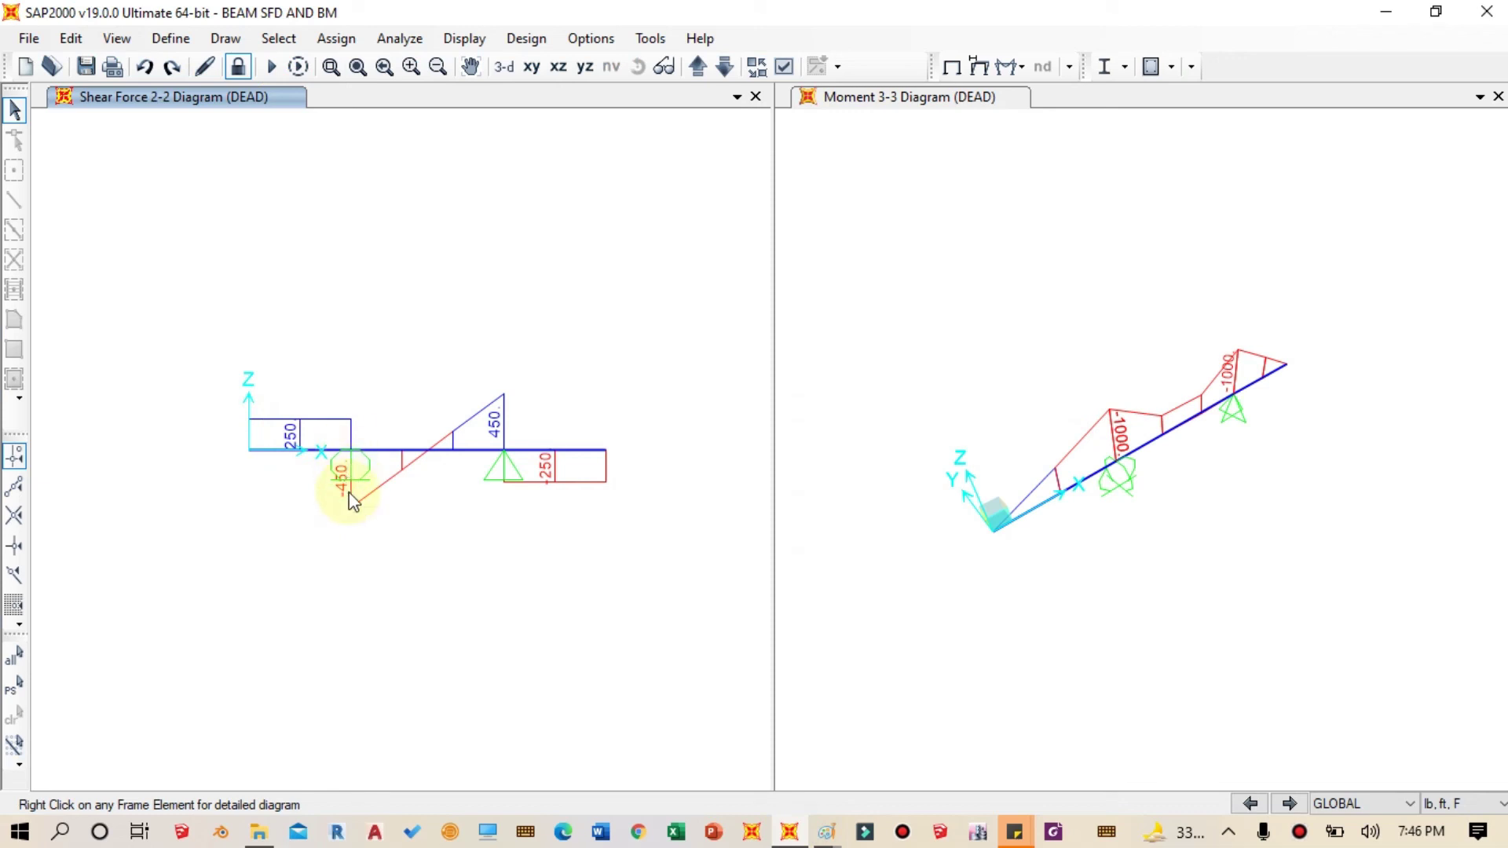
mouse_move(809, 819)
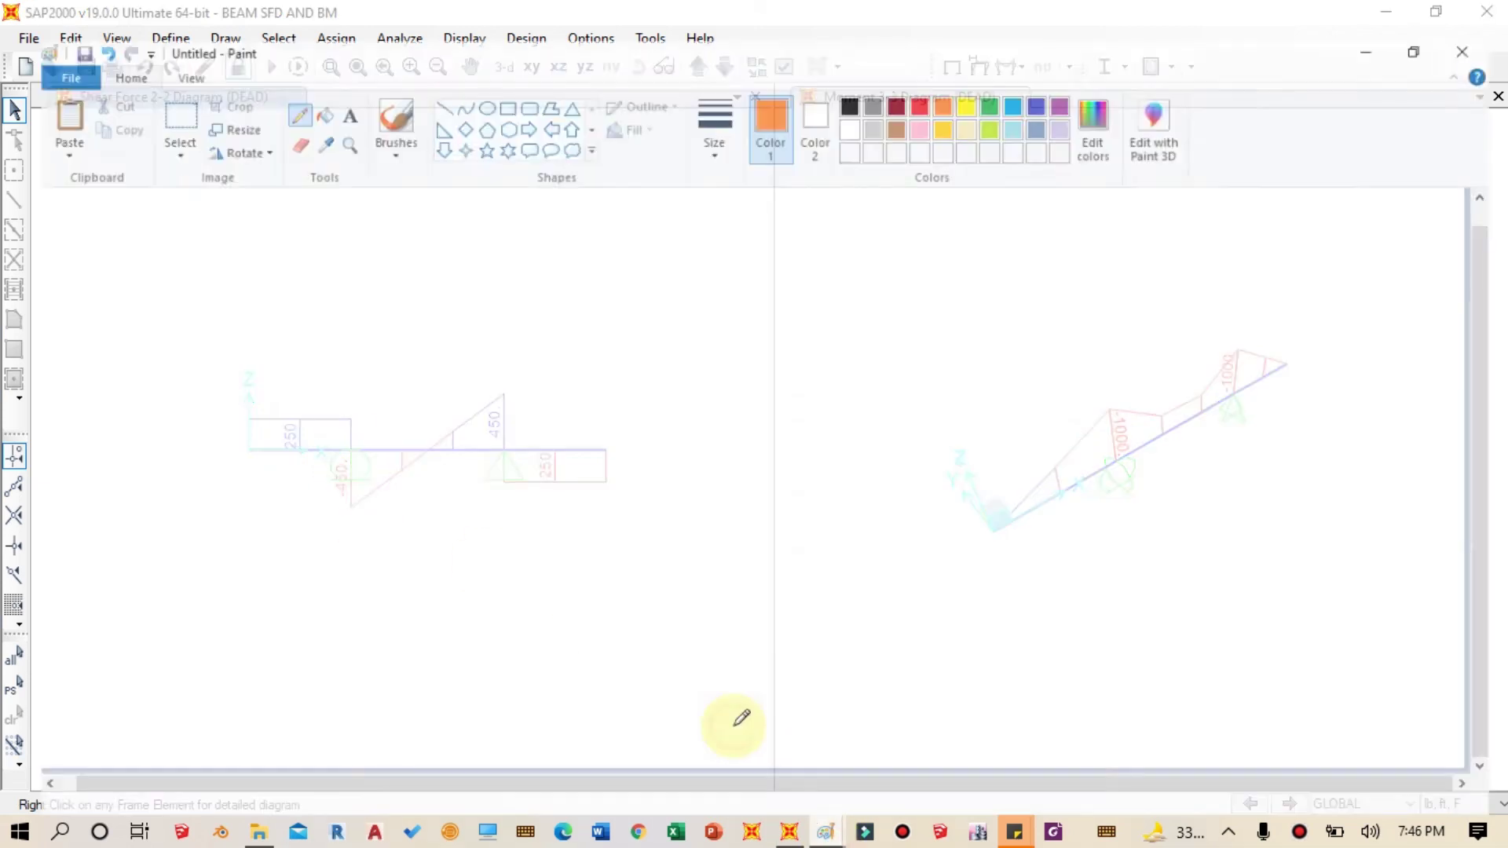
click(689, 707)
click(911, 755)
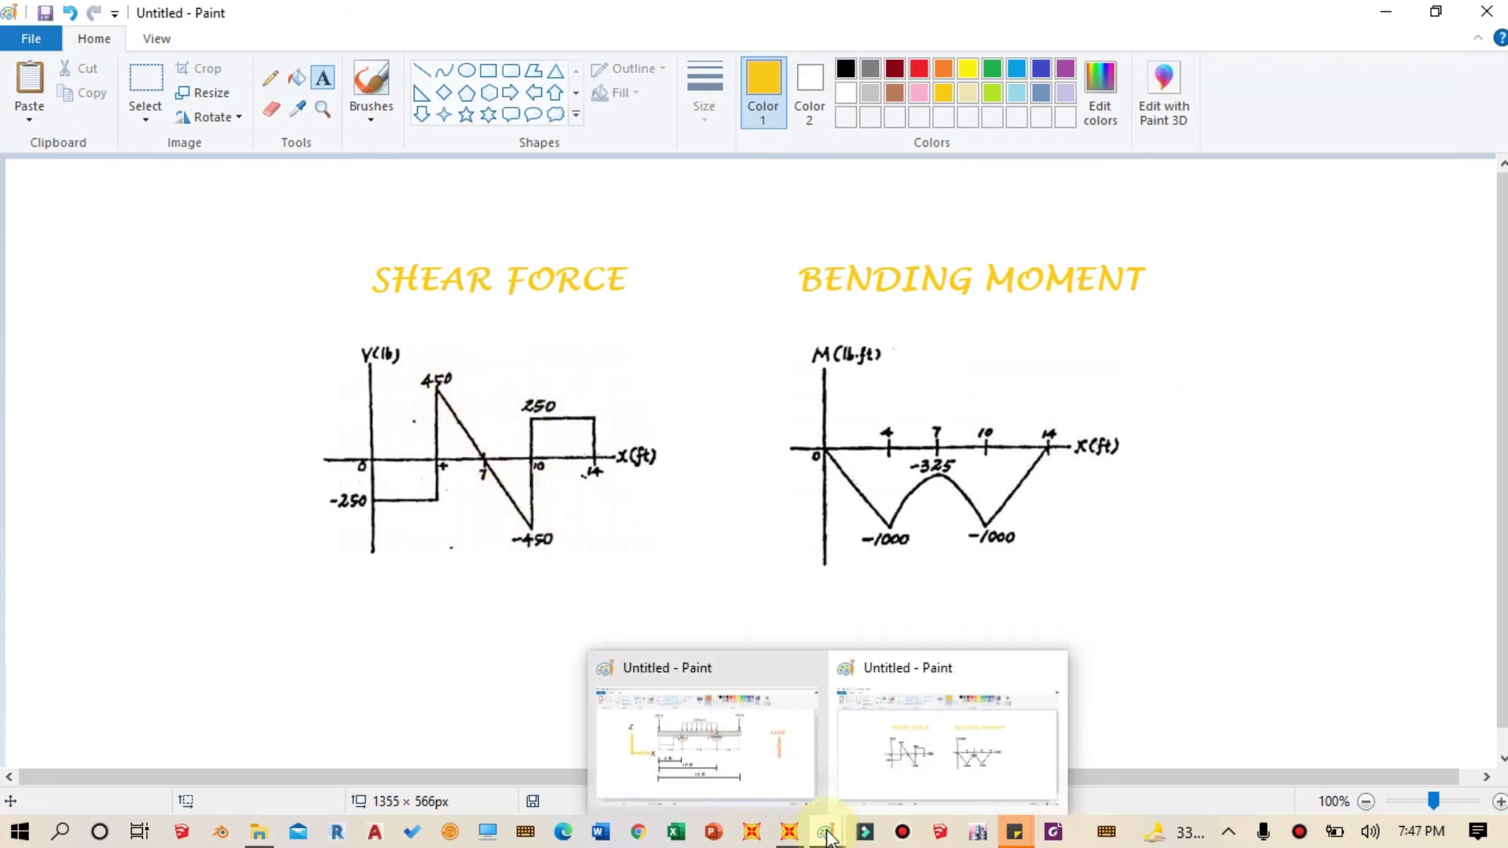
click(792, 833)
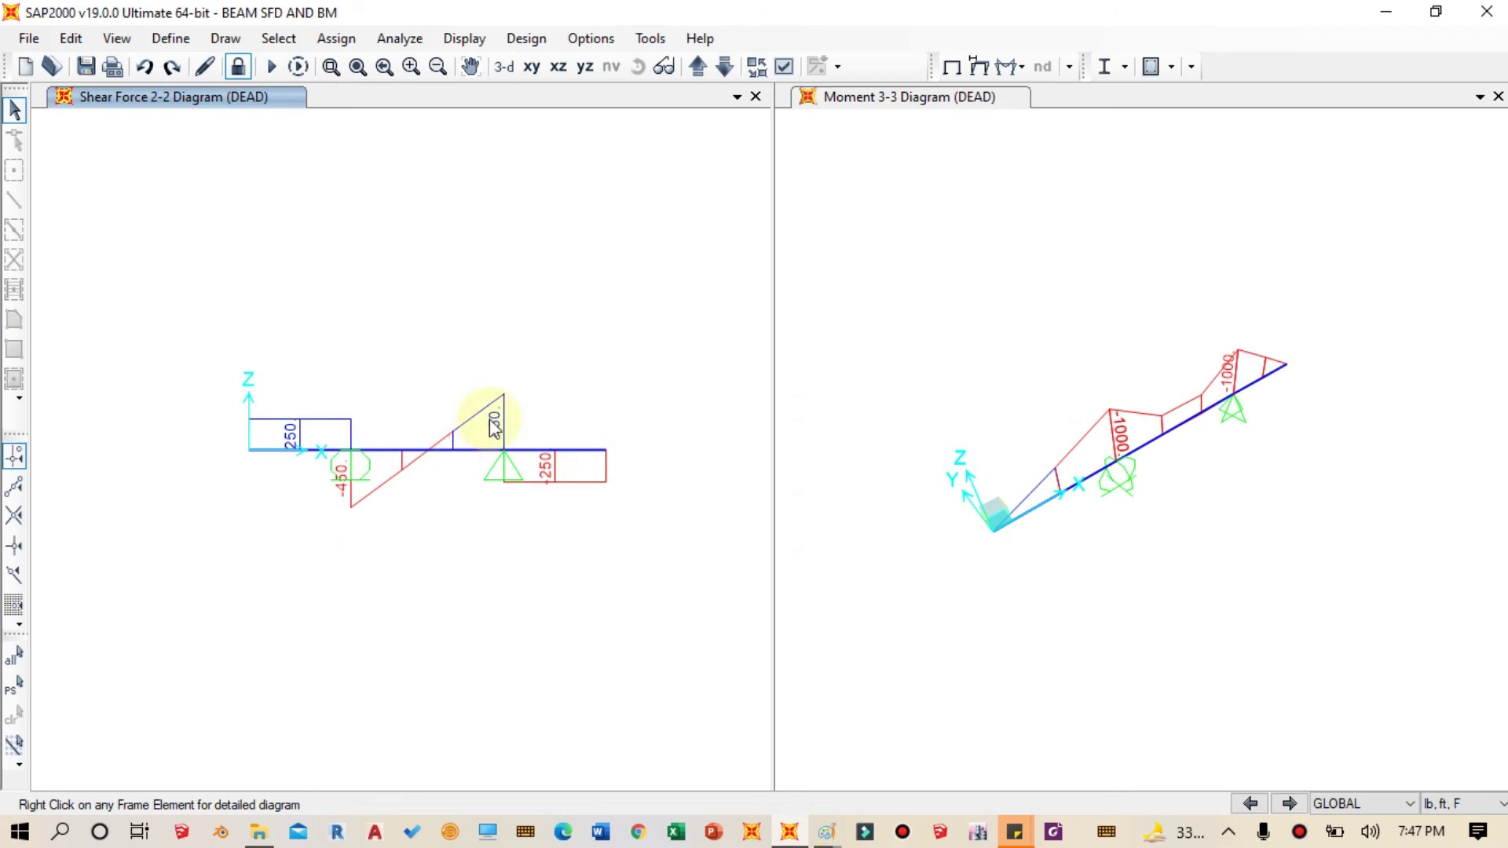
Step: Display the Moment 3-3 diagram with values for the DEAD case in the X-Z view
click(1022, 68)
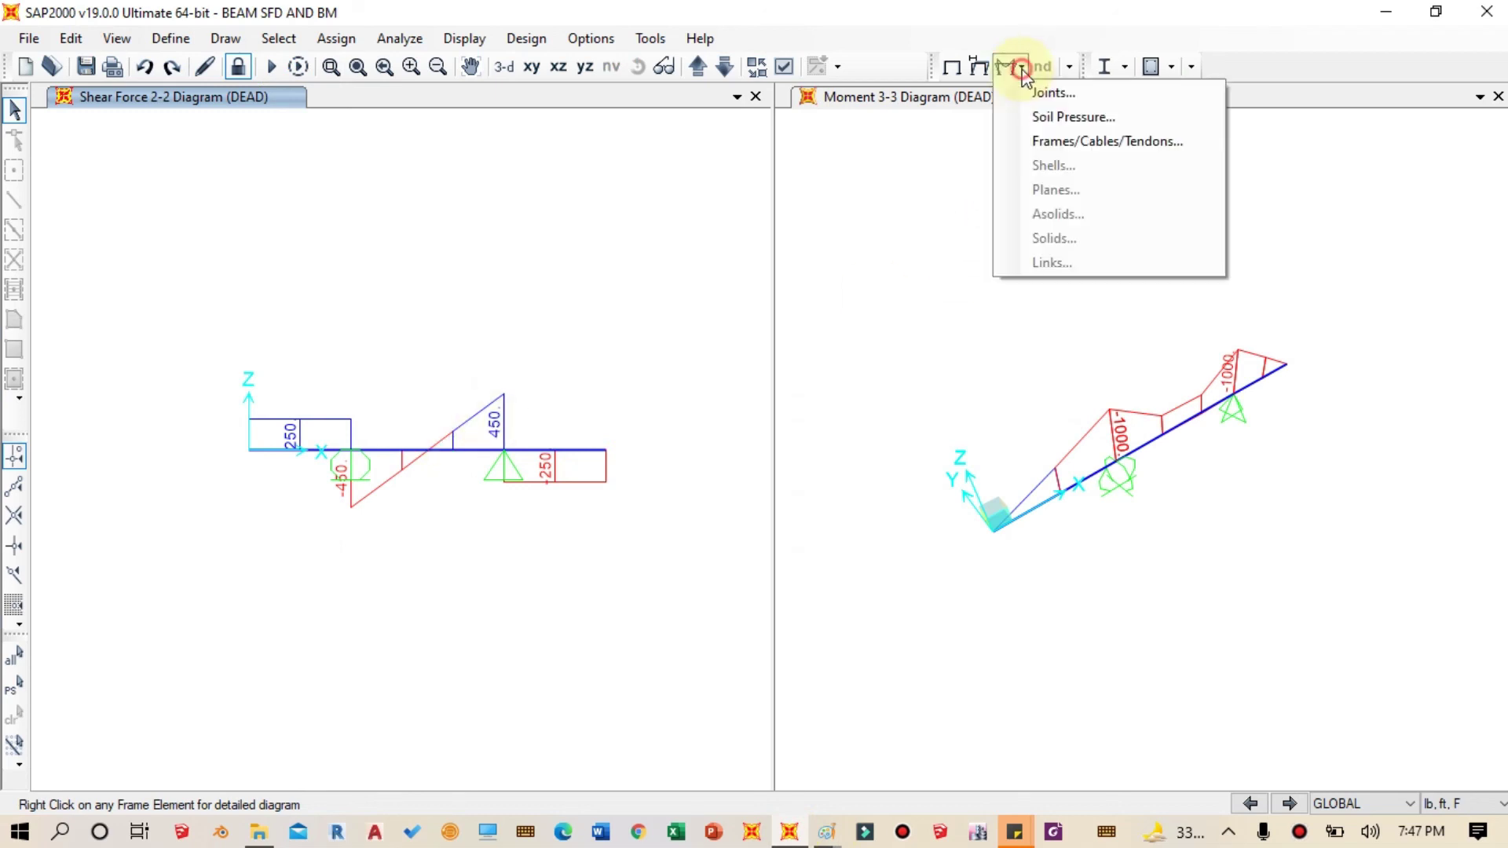
click(1052, 147)
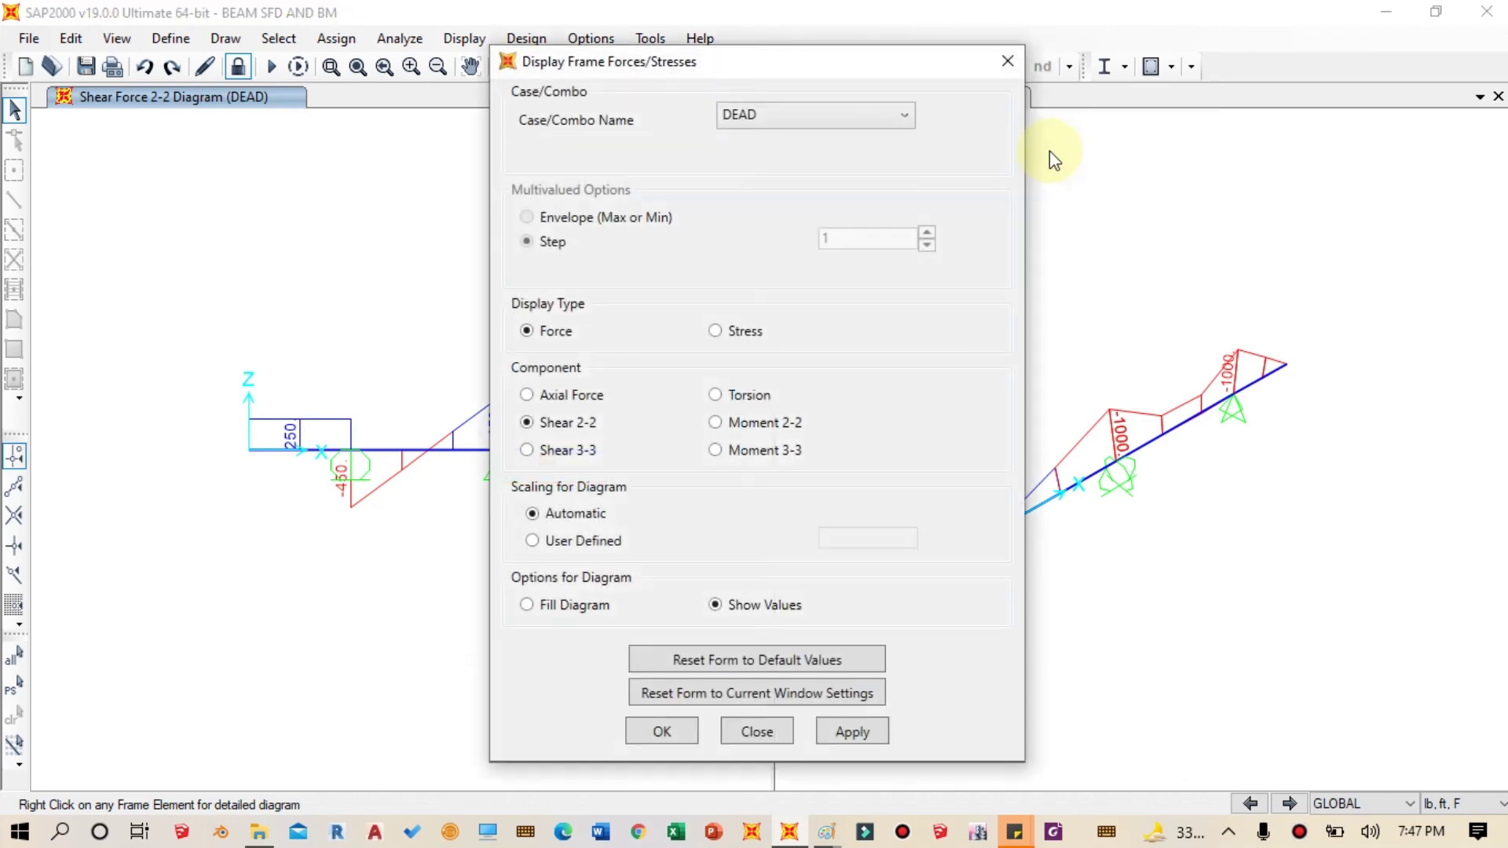
drag(720, 60, 957, 58)
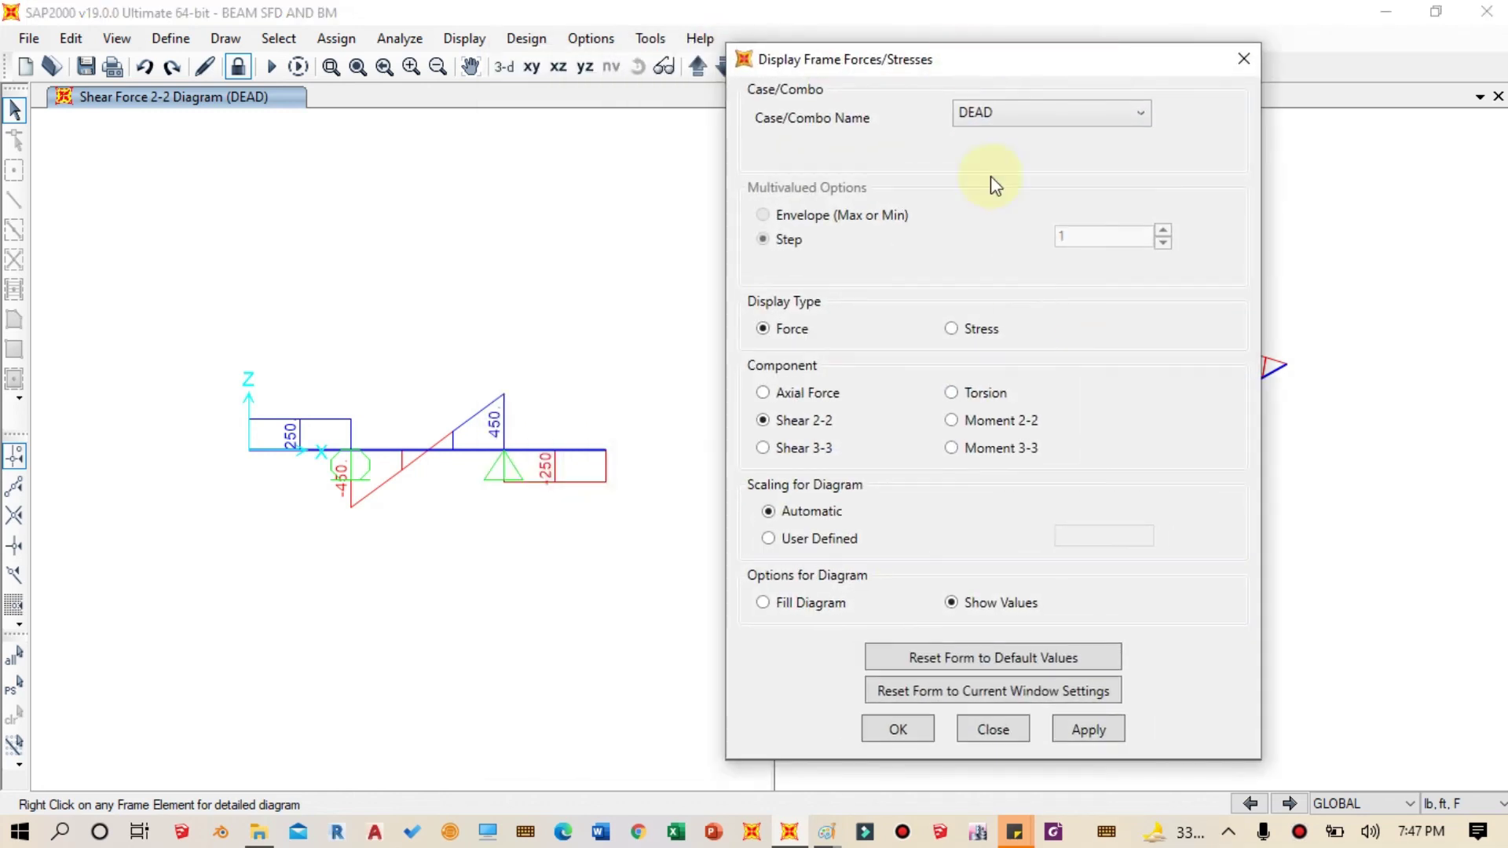
click(1017, 452)
click(980, 615)
click(1089, 731)
click(902, 729)
Step: Check the reference bending moment diagram and the beam sketch in Paint, and return to SAP2000
click(795, 832)
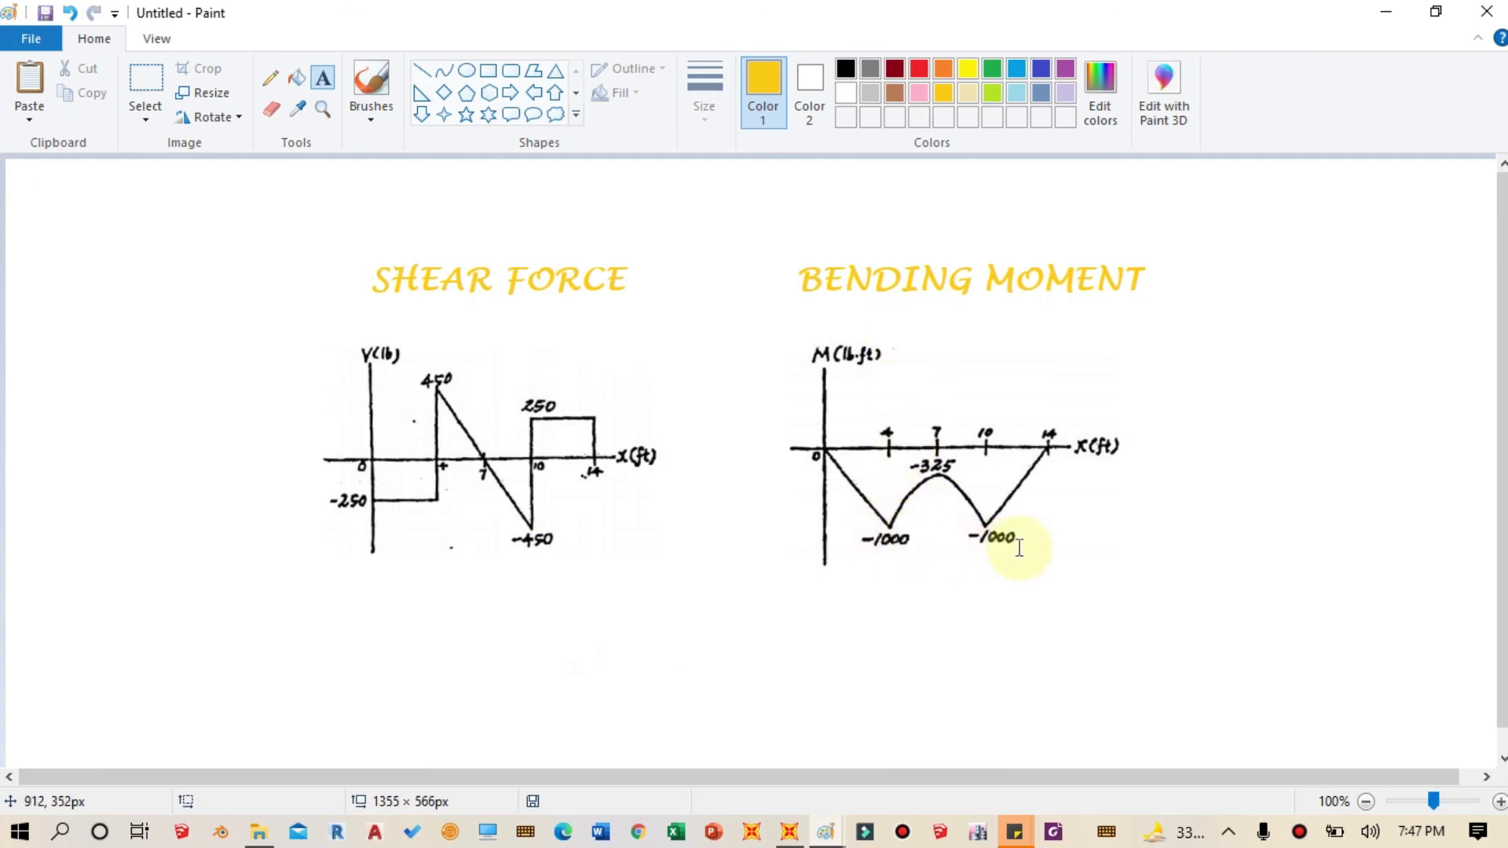
click(1387, 11)
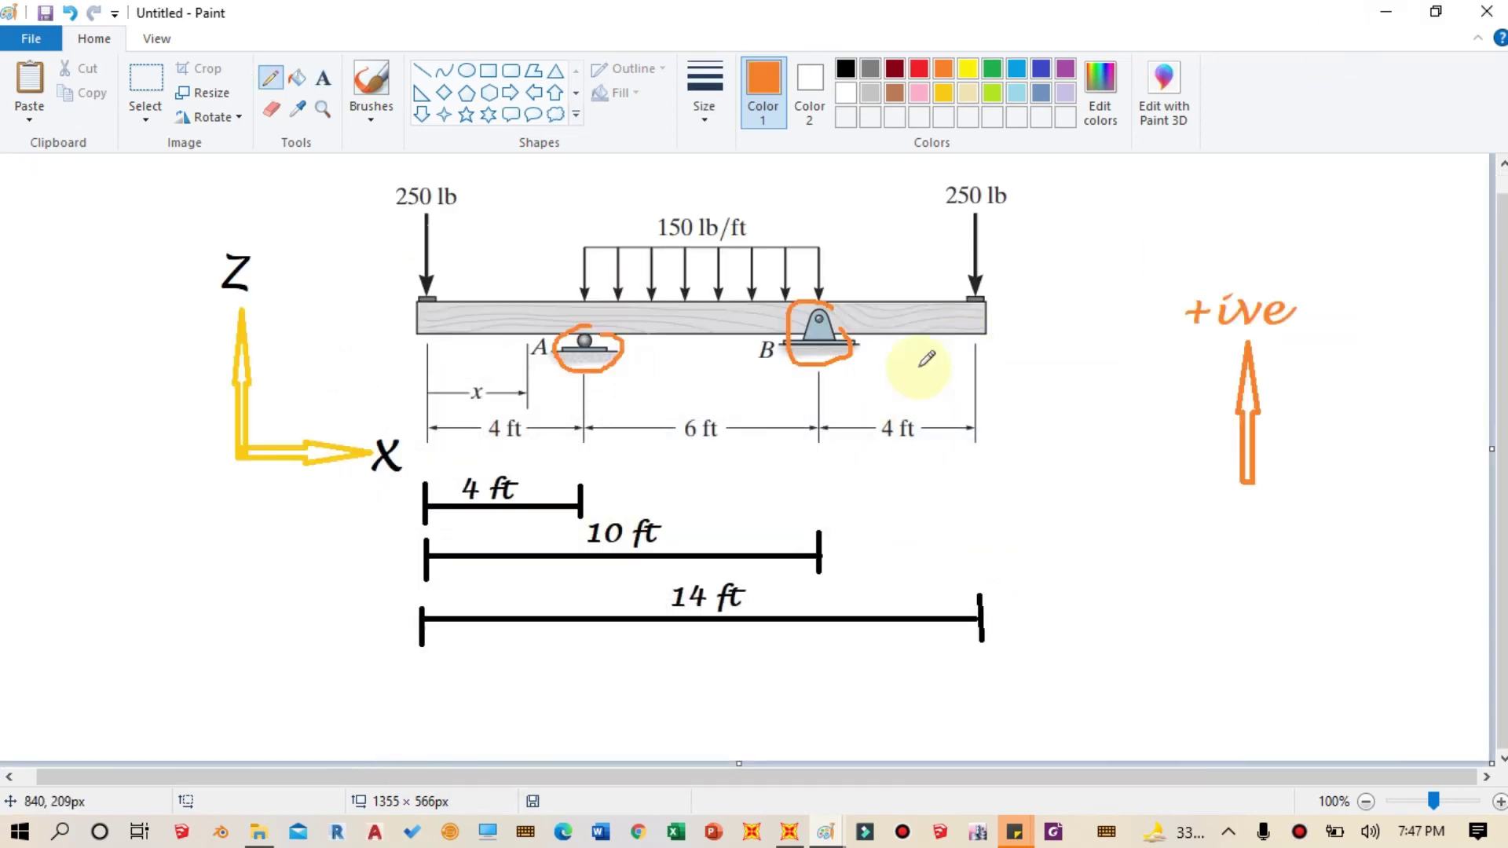
click(790, 831)
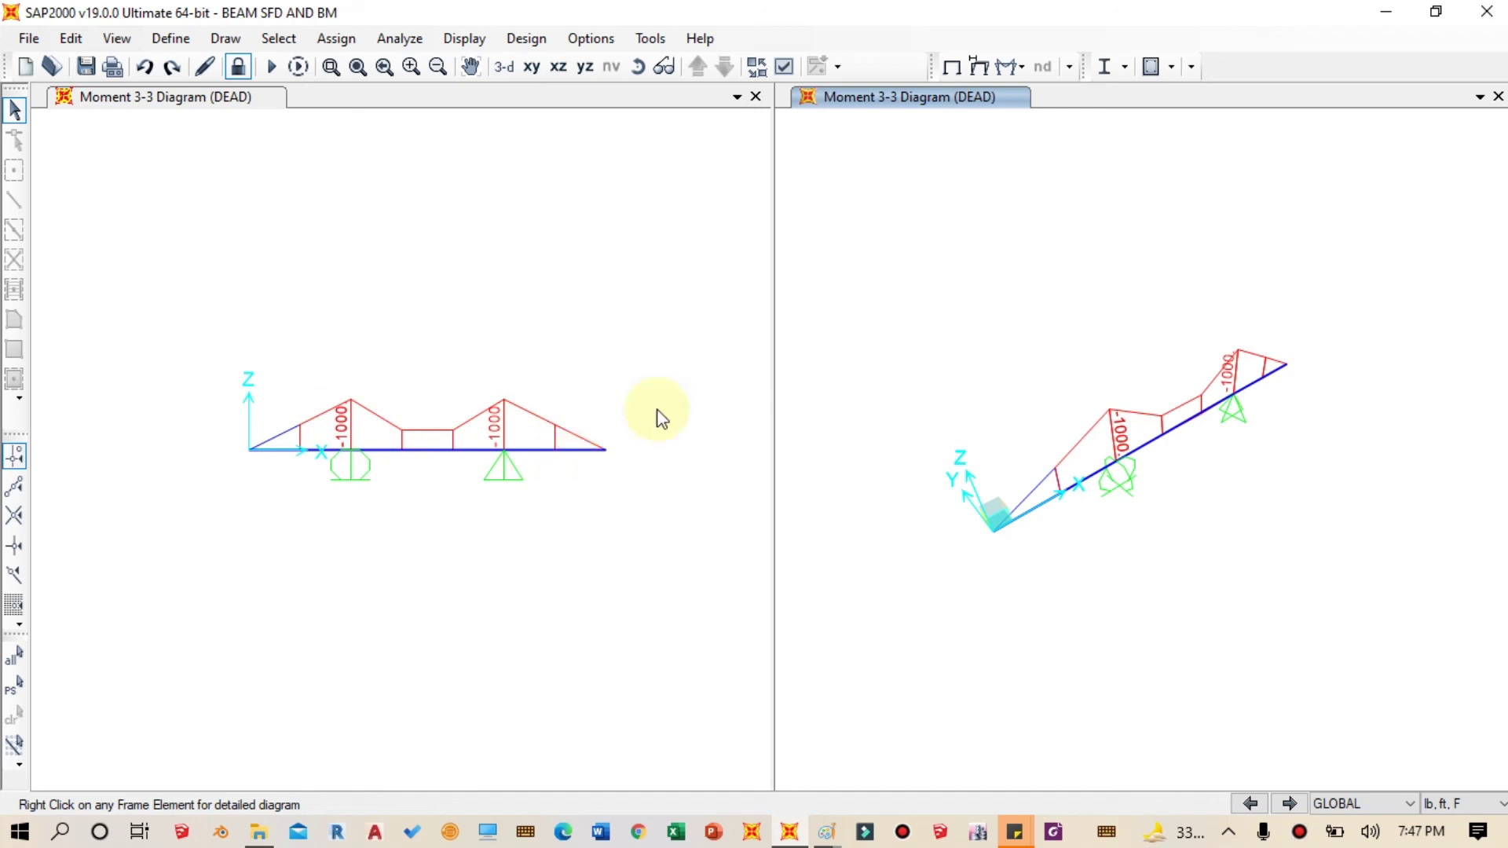
Step: Display the DEAD case joint reactions as arrows in the 3-D view
click(1019, 68)
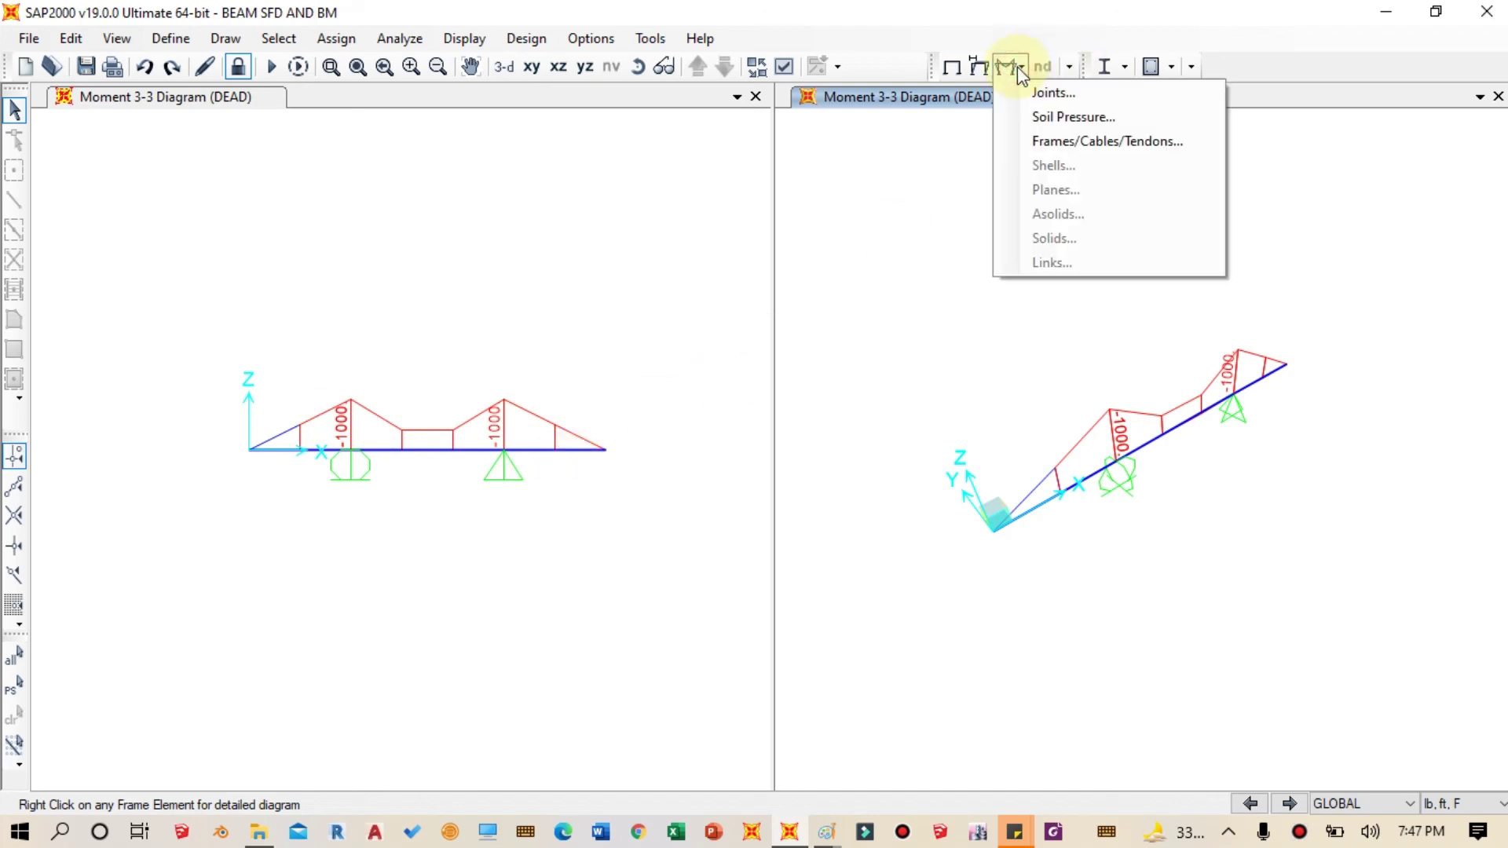
click(1038, 93)
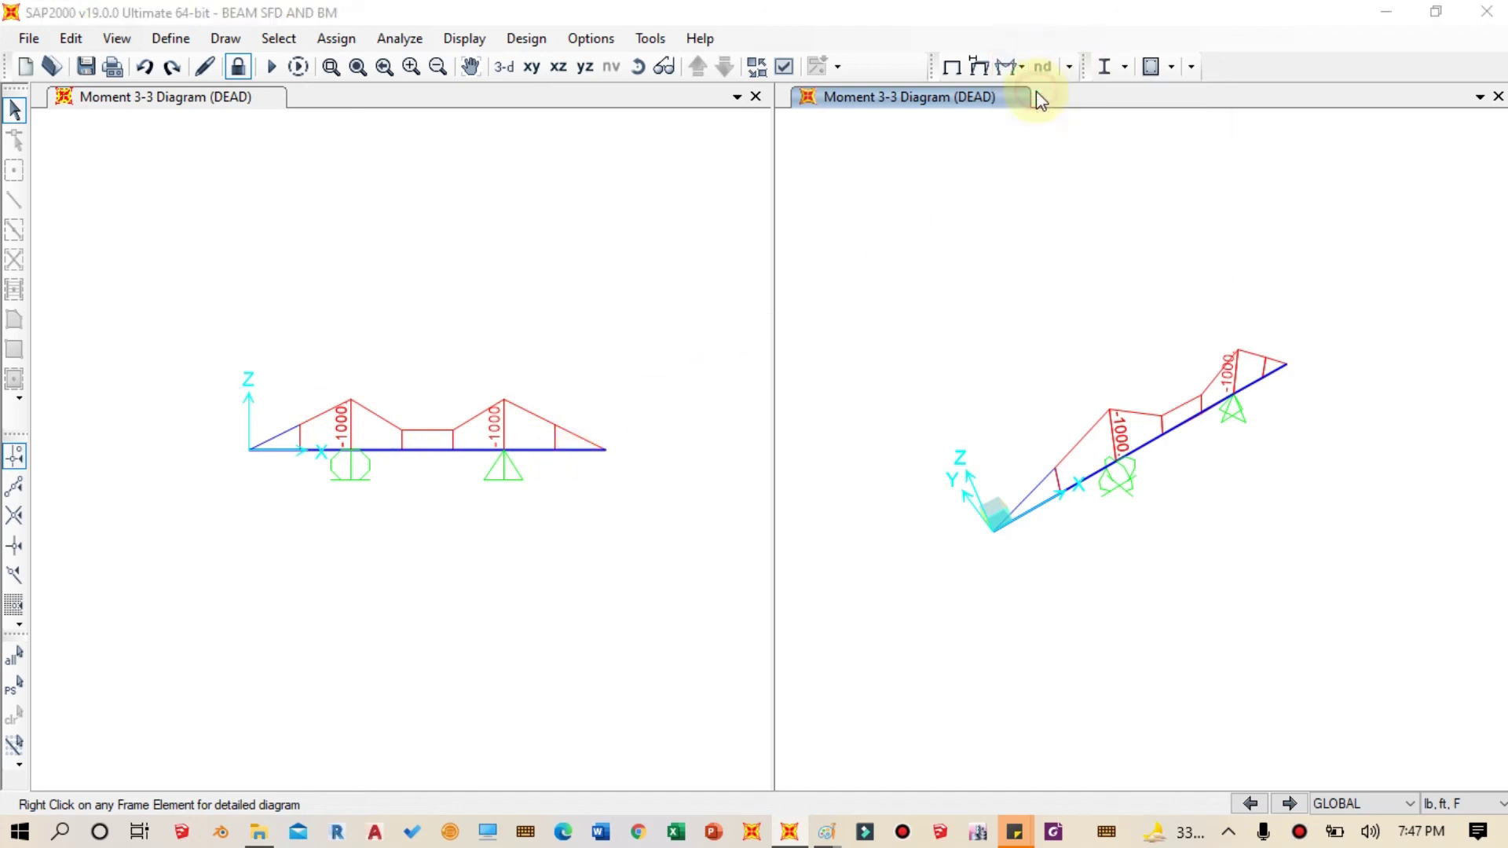
drag(679, 188, 915, 167)
click(1109, 601)
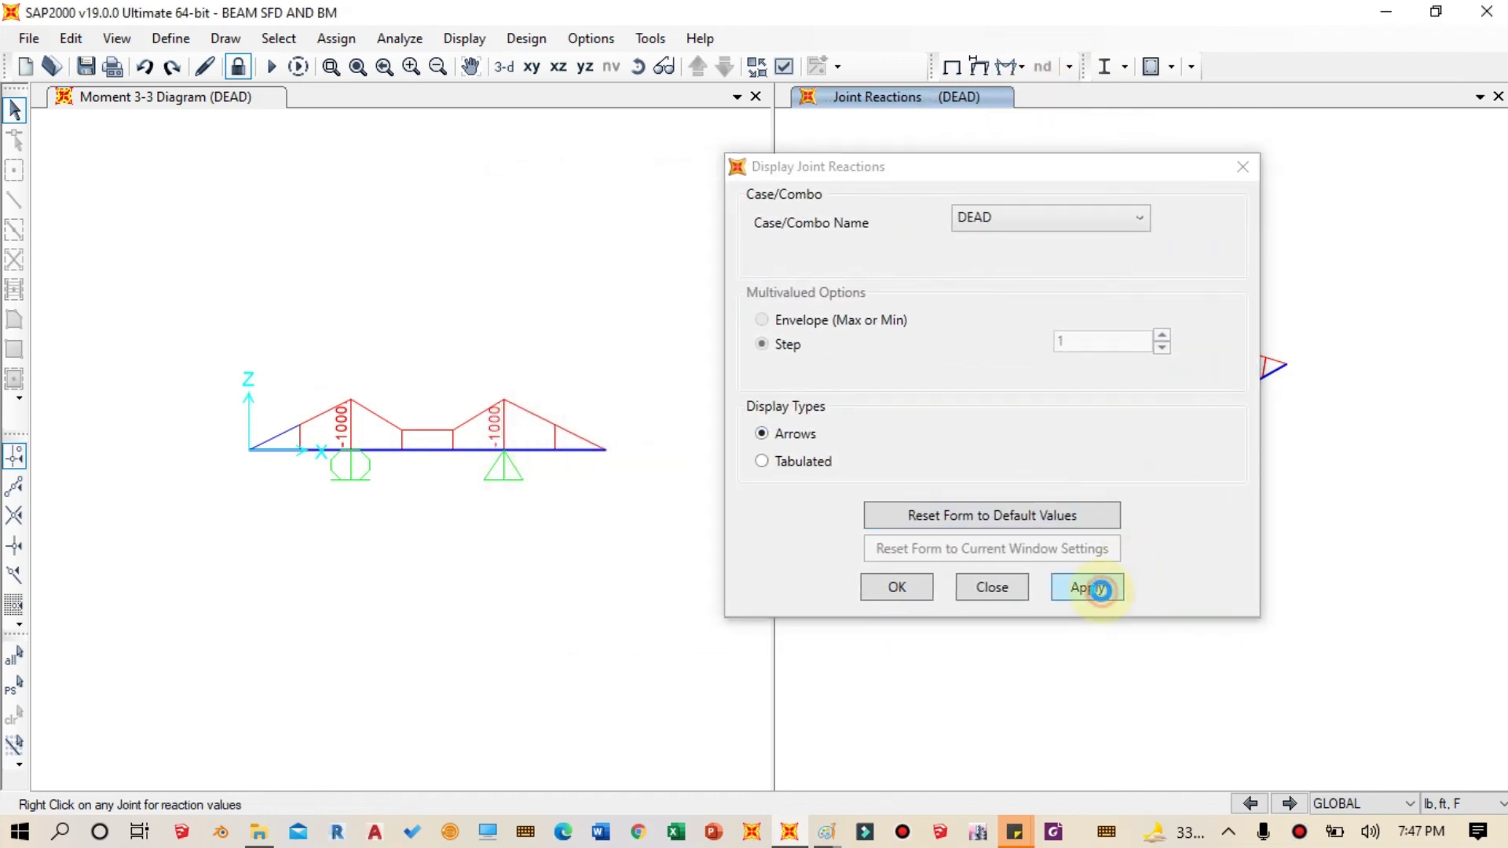
click(911, 588)
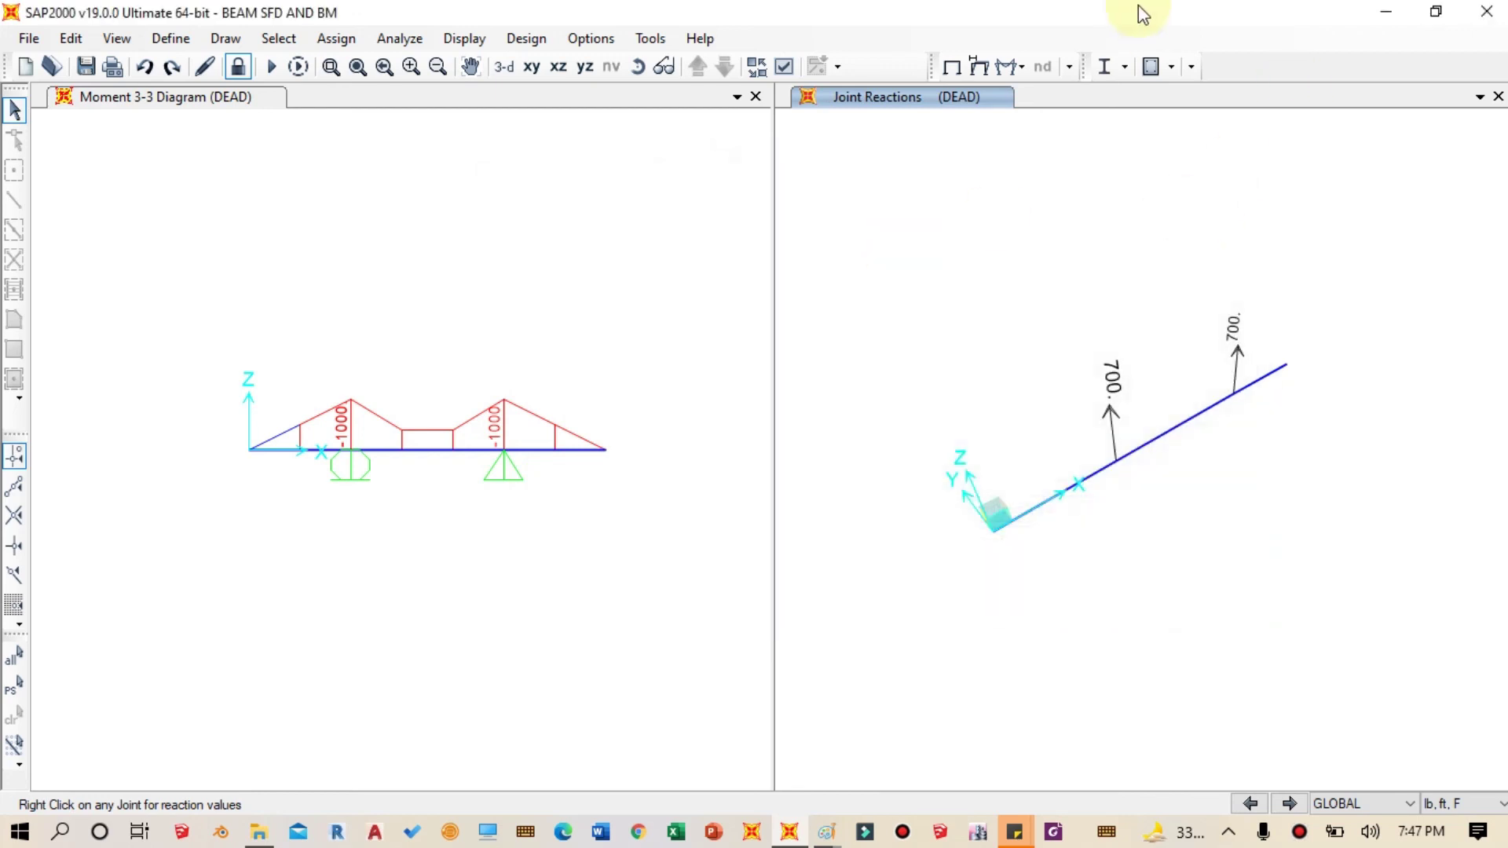
Step: Reapply the arrow display of the DEAD joint reactions to the active 3-D view
click(1021, 66)
click(1044, 92)
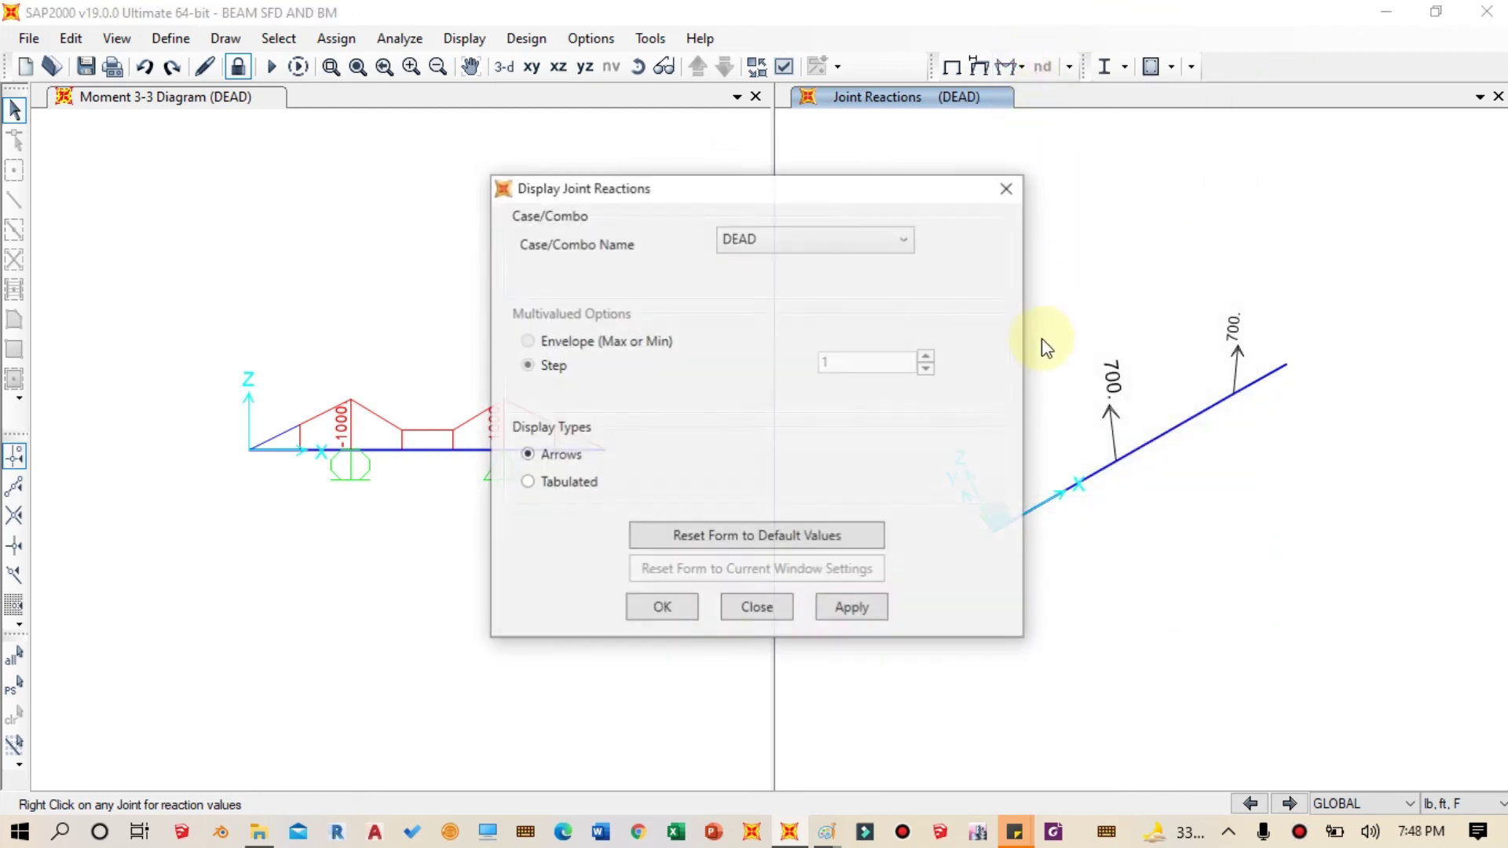
click(872, 620)
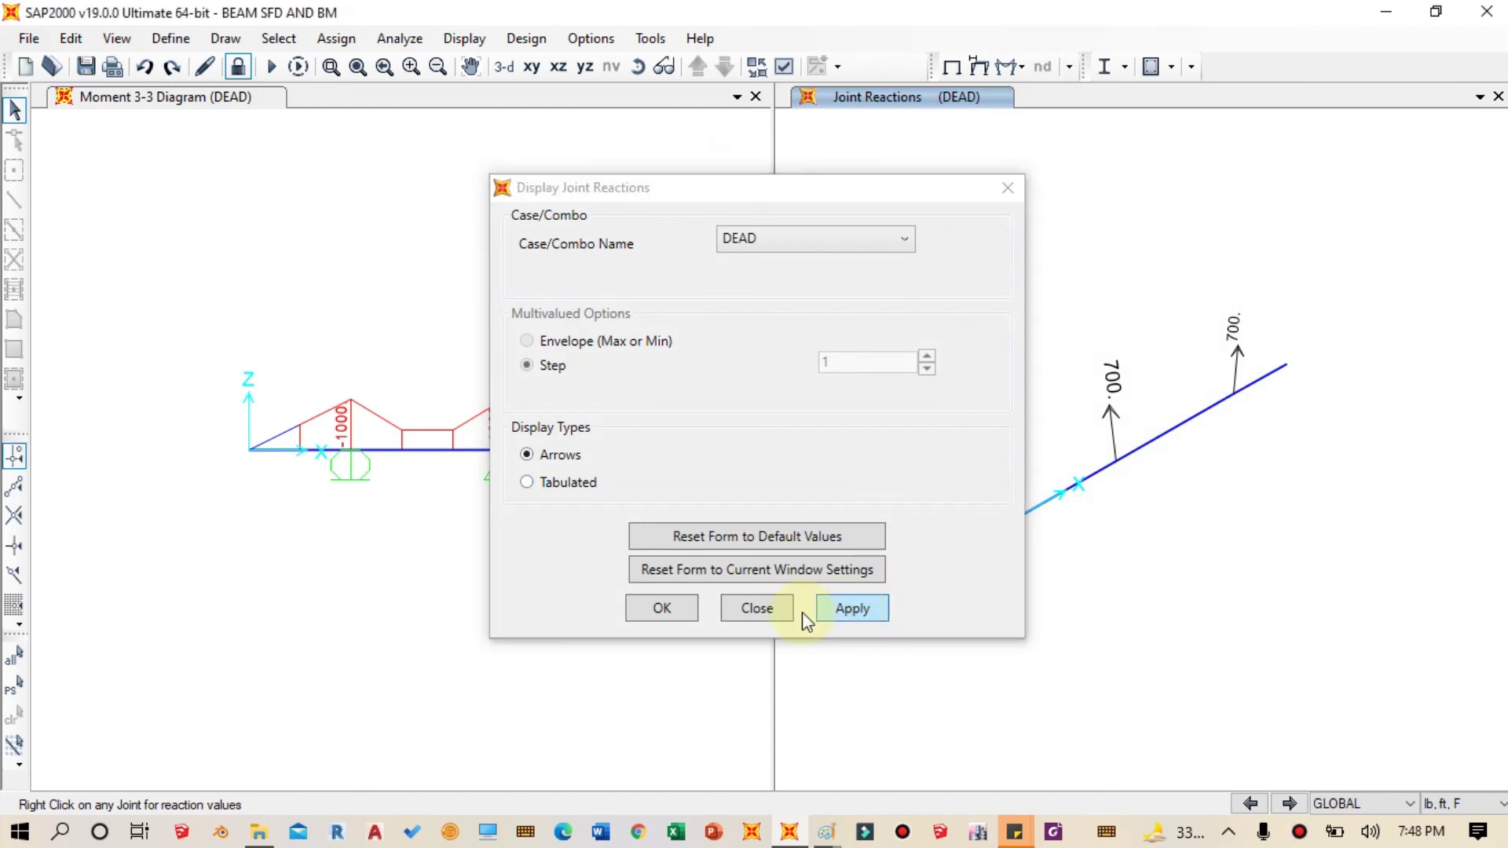
click(681, 620)
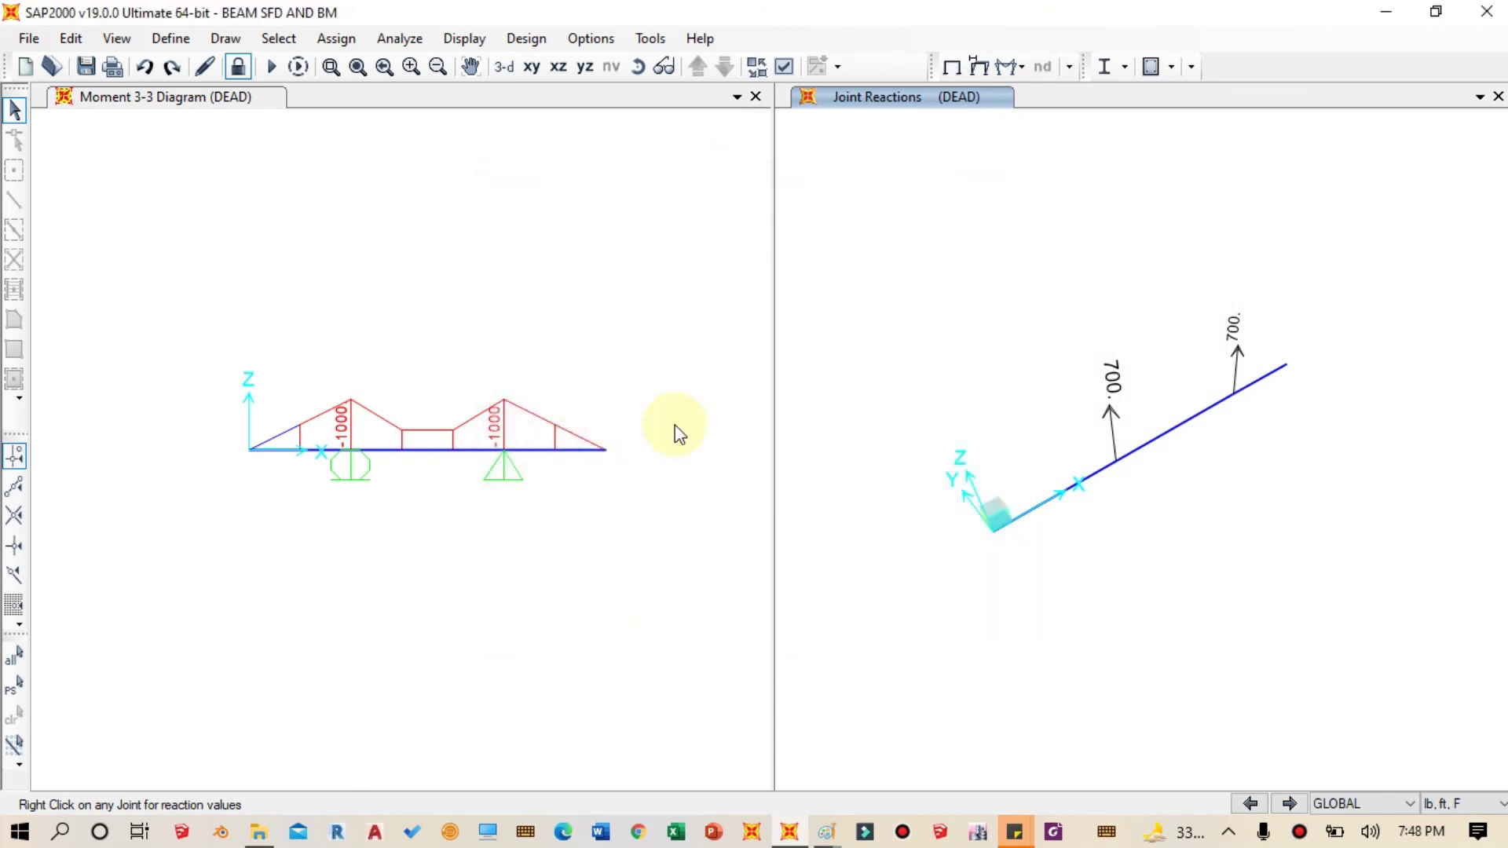
Step: Activate the X-Z view and display the DEAD case joint reactions there as arrows
click(682, 385)
click(737, 287)
click(707, 288)
click(705, 287)
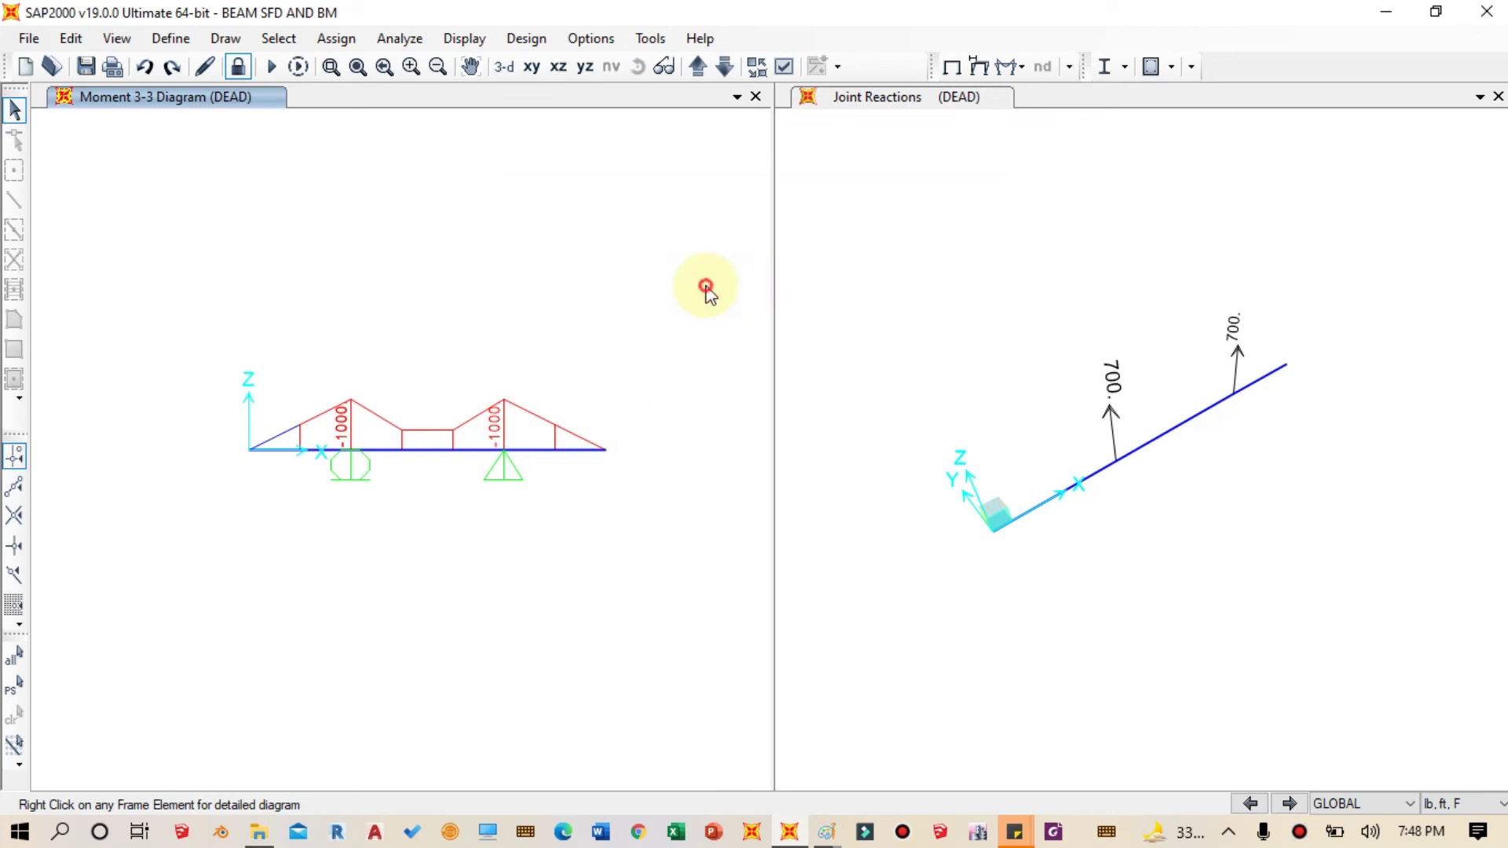
click(1022, 69)
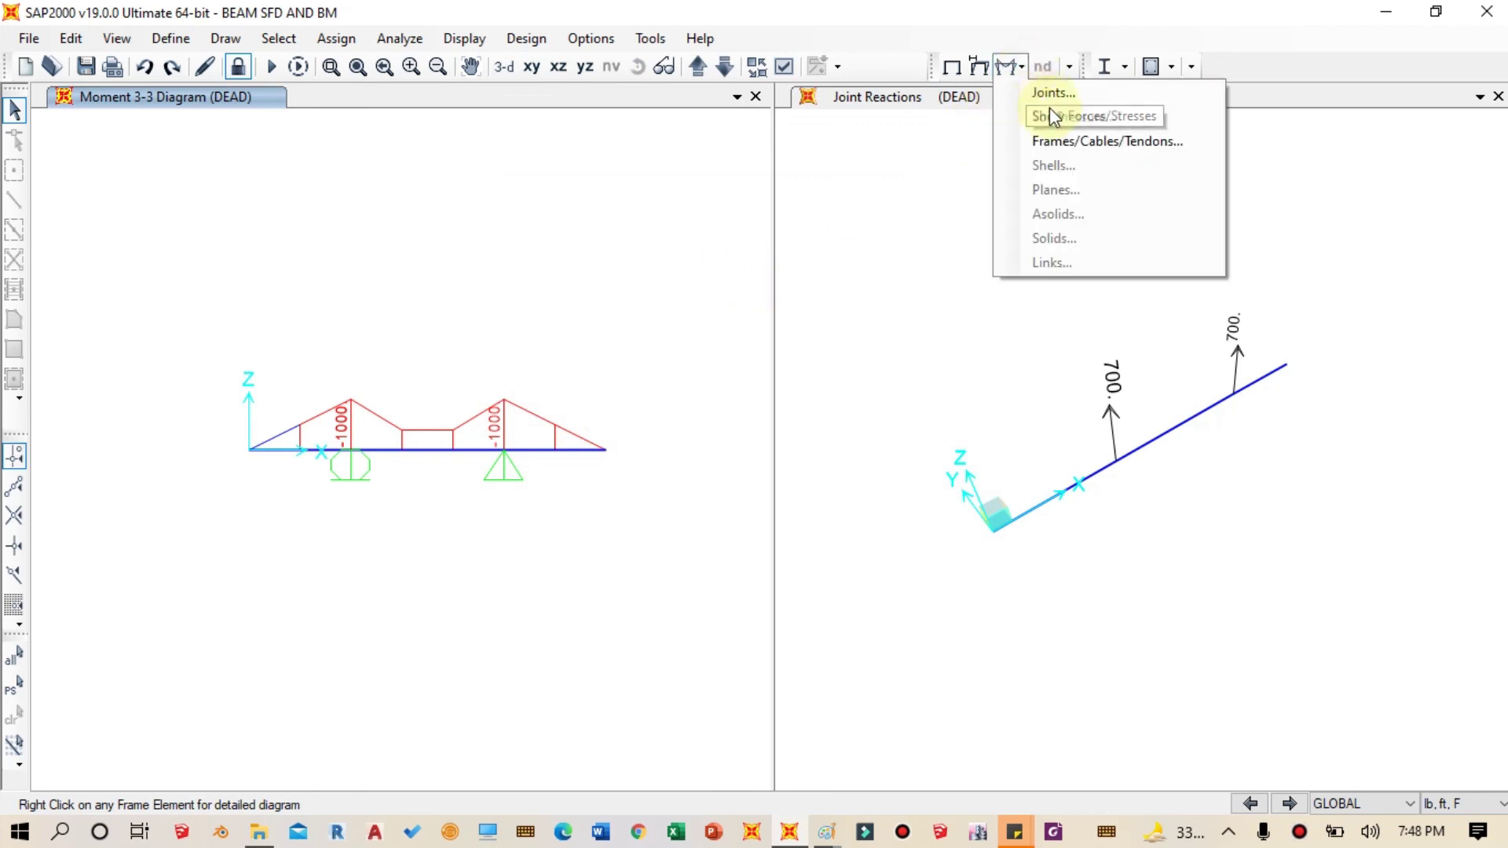
click(1051, 97)
click(859, 618)
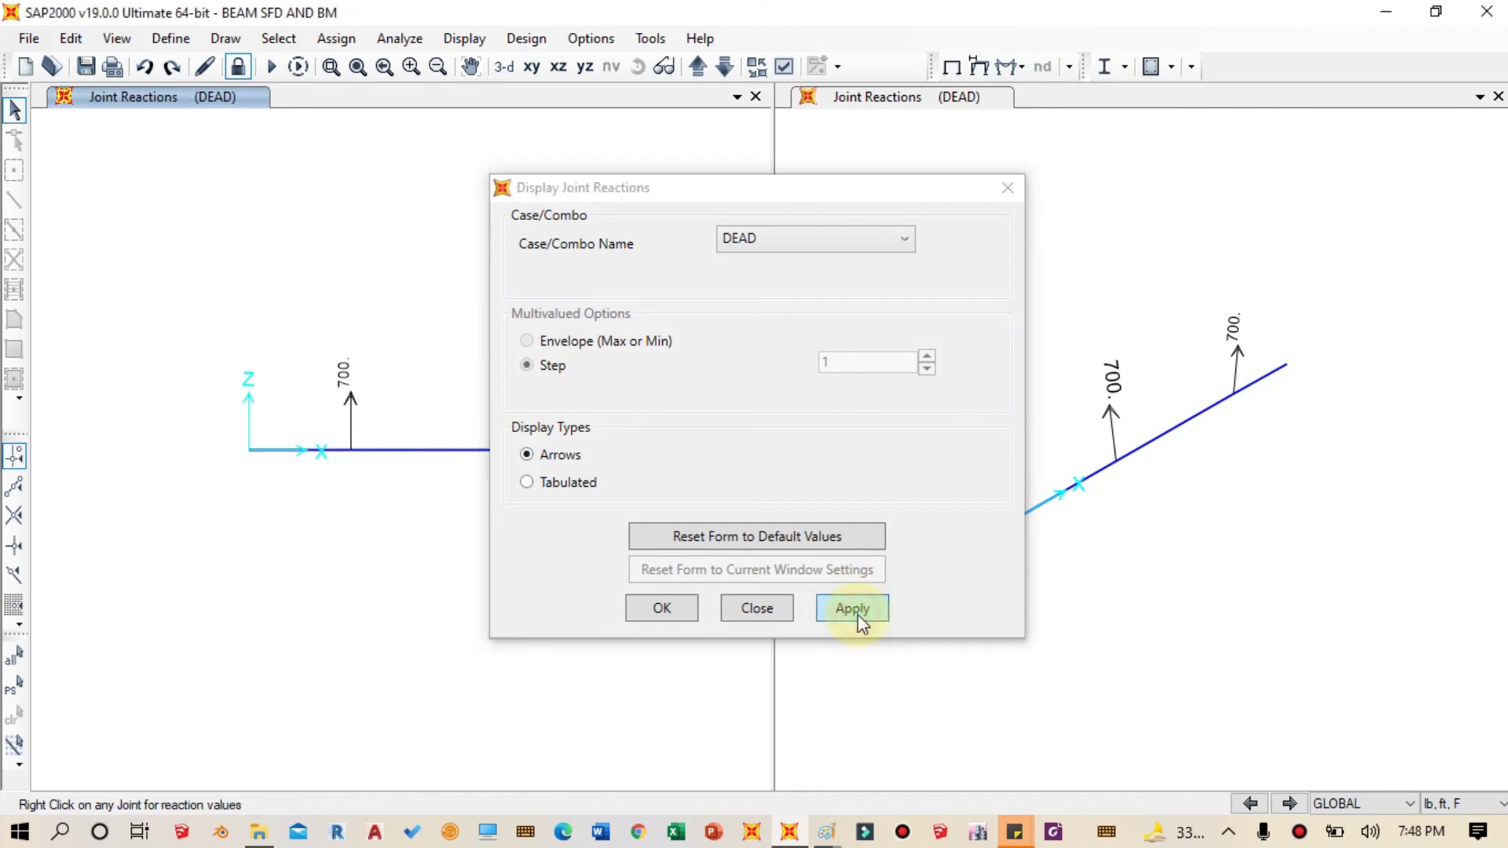
click(668, 611)
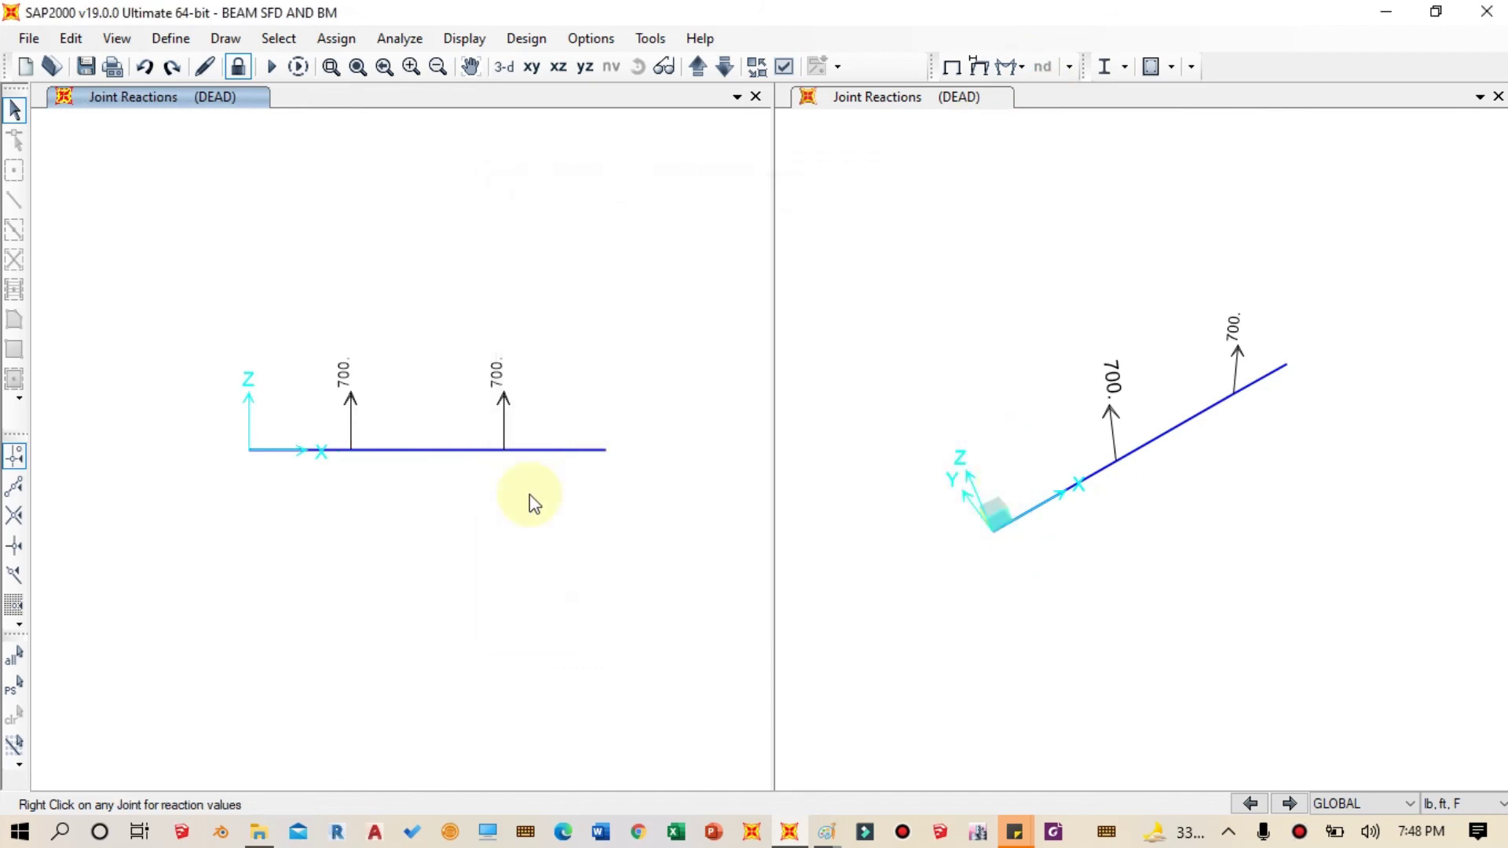